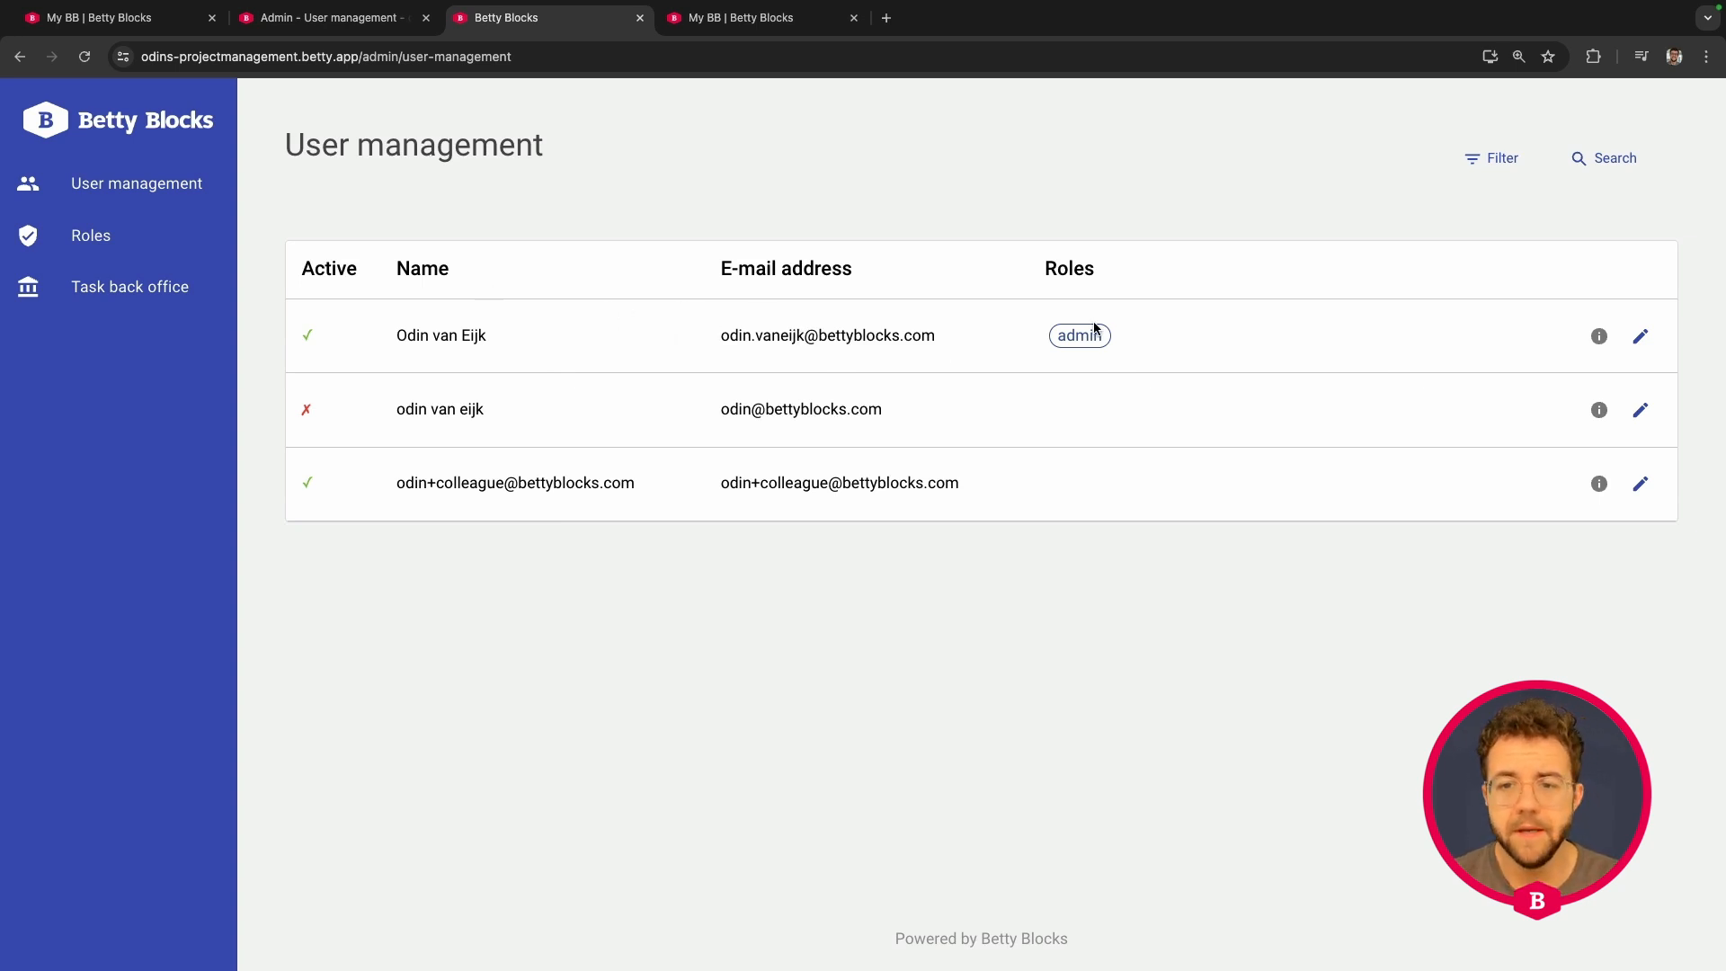
- Check the admin user's assignable roles, then open the Admin - User management builder page's tools list
left_click(1641, 337)
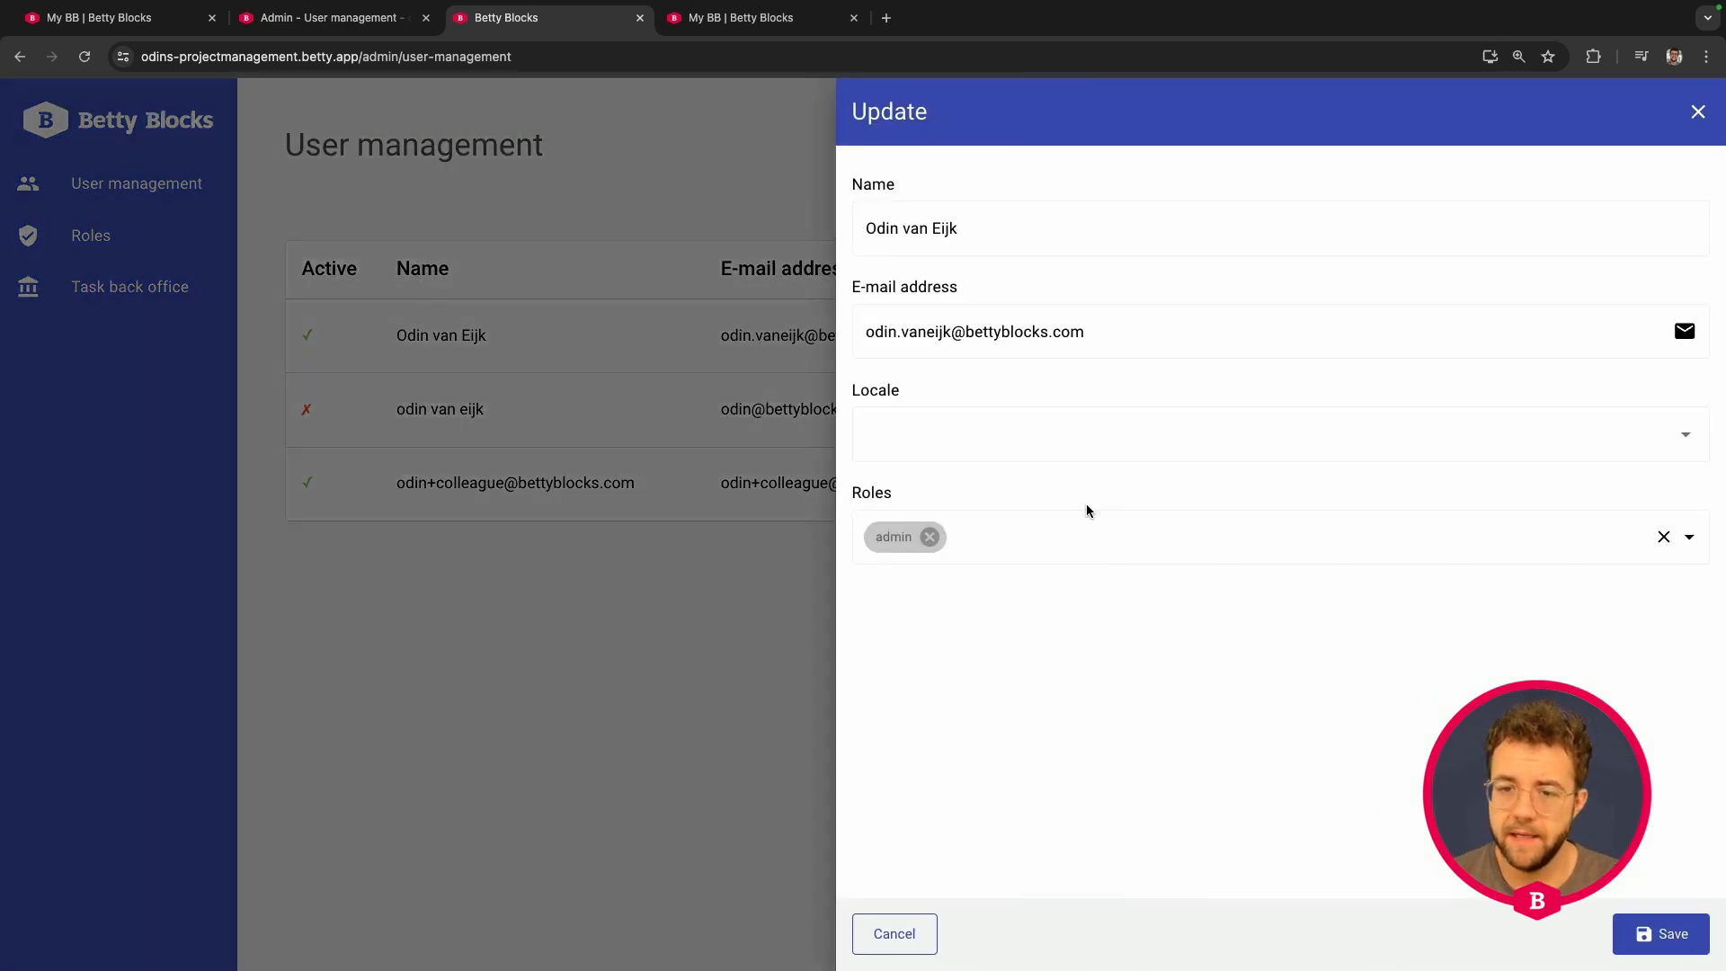
left_click(1075, 542)
left_click(1015, 702)
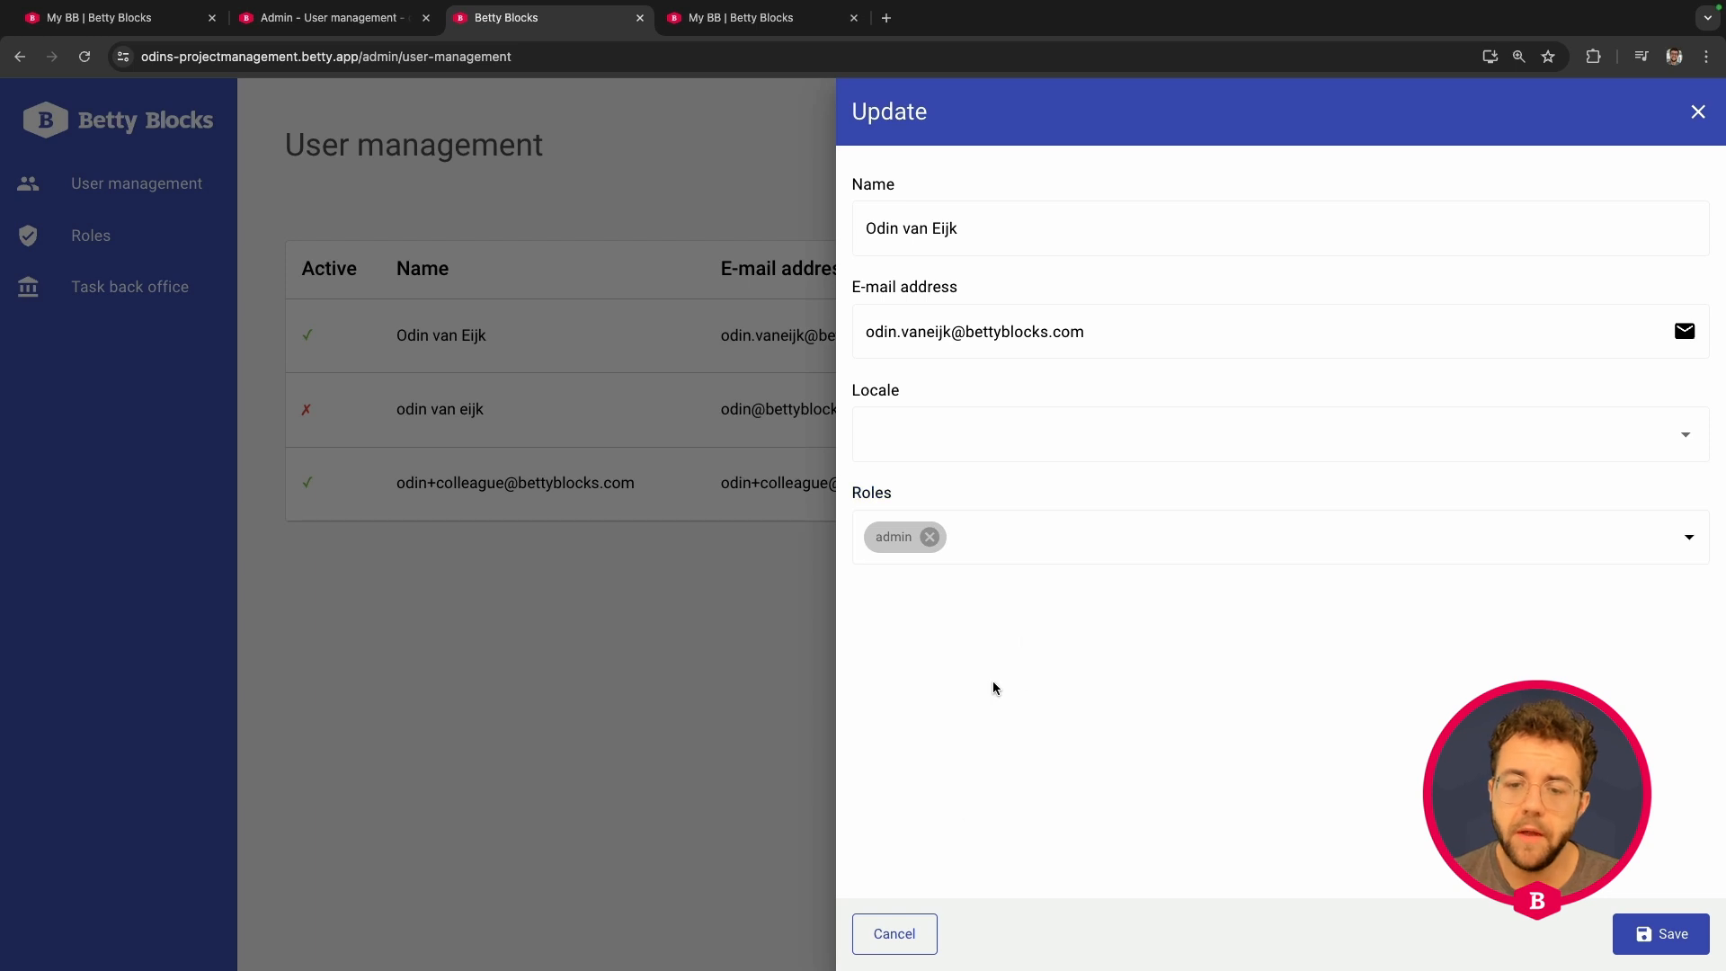
left_click(903, 933)
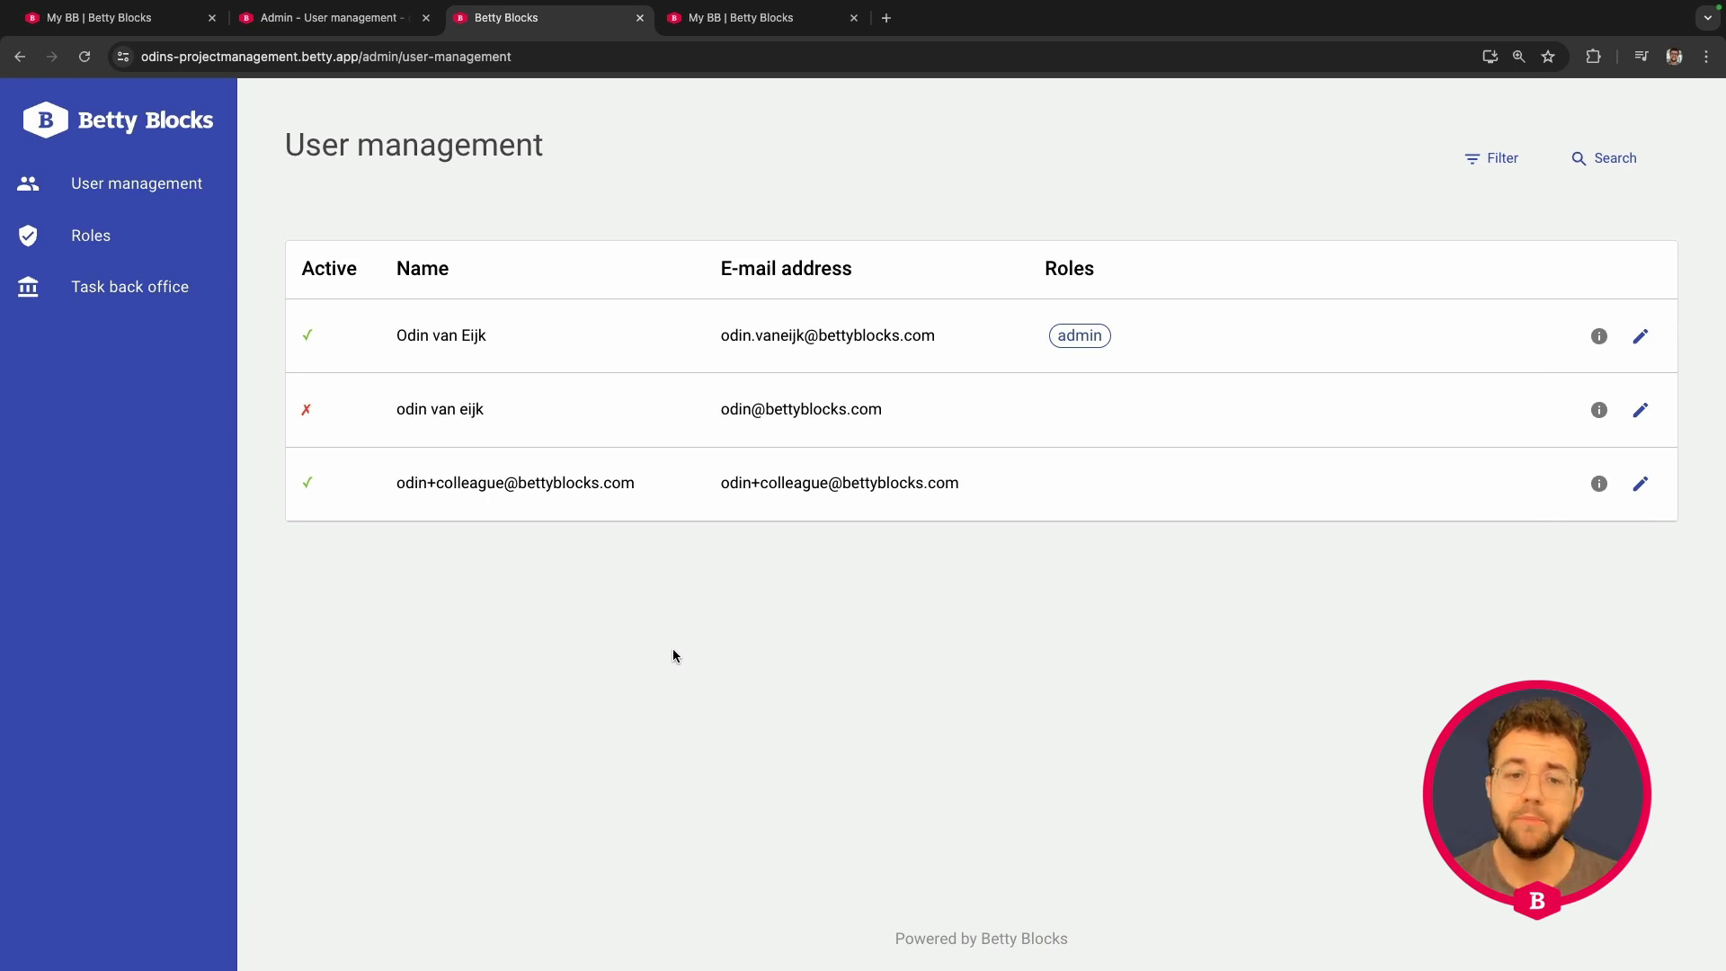
left_click(324, 18)
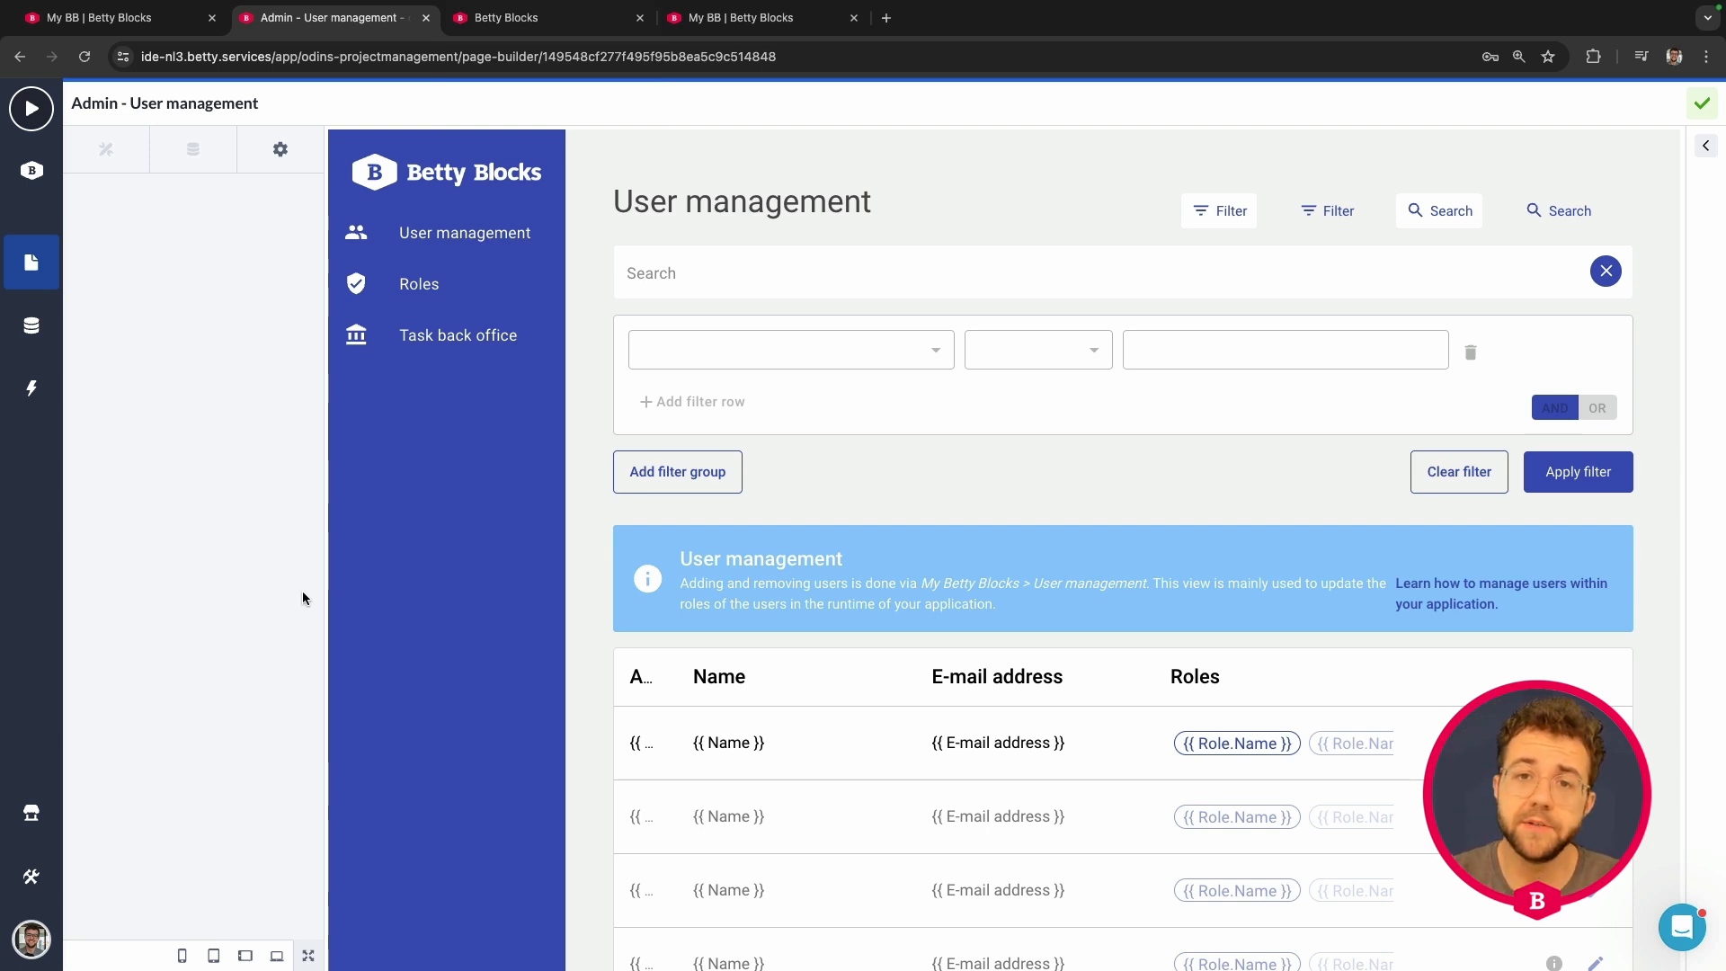
left_click(30, 879)
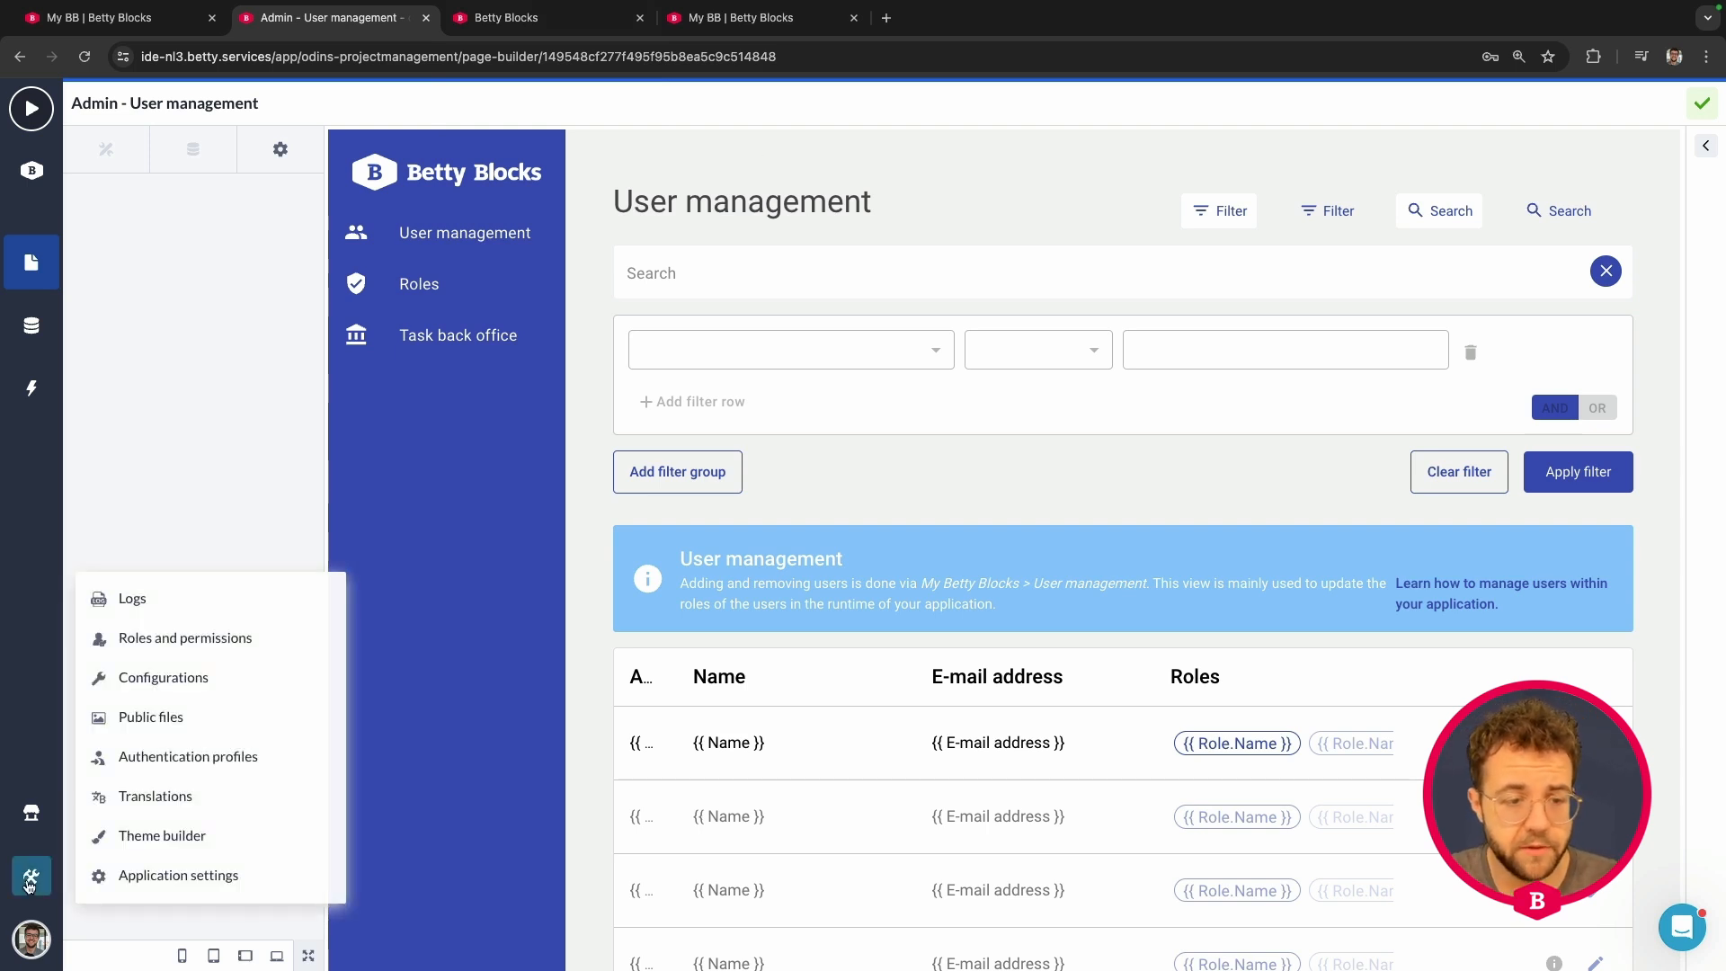
- Add a new employee role (entered as 'employye') in Roles and permissions
left_click(185, 639)
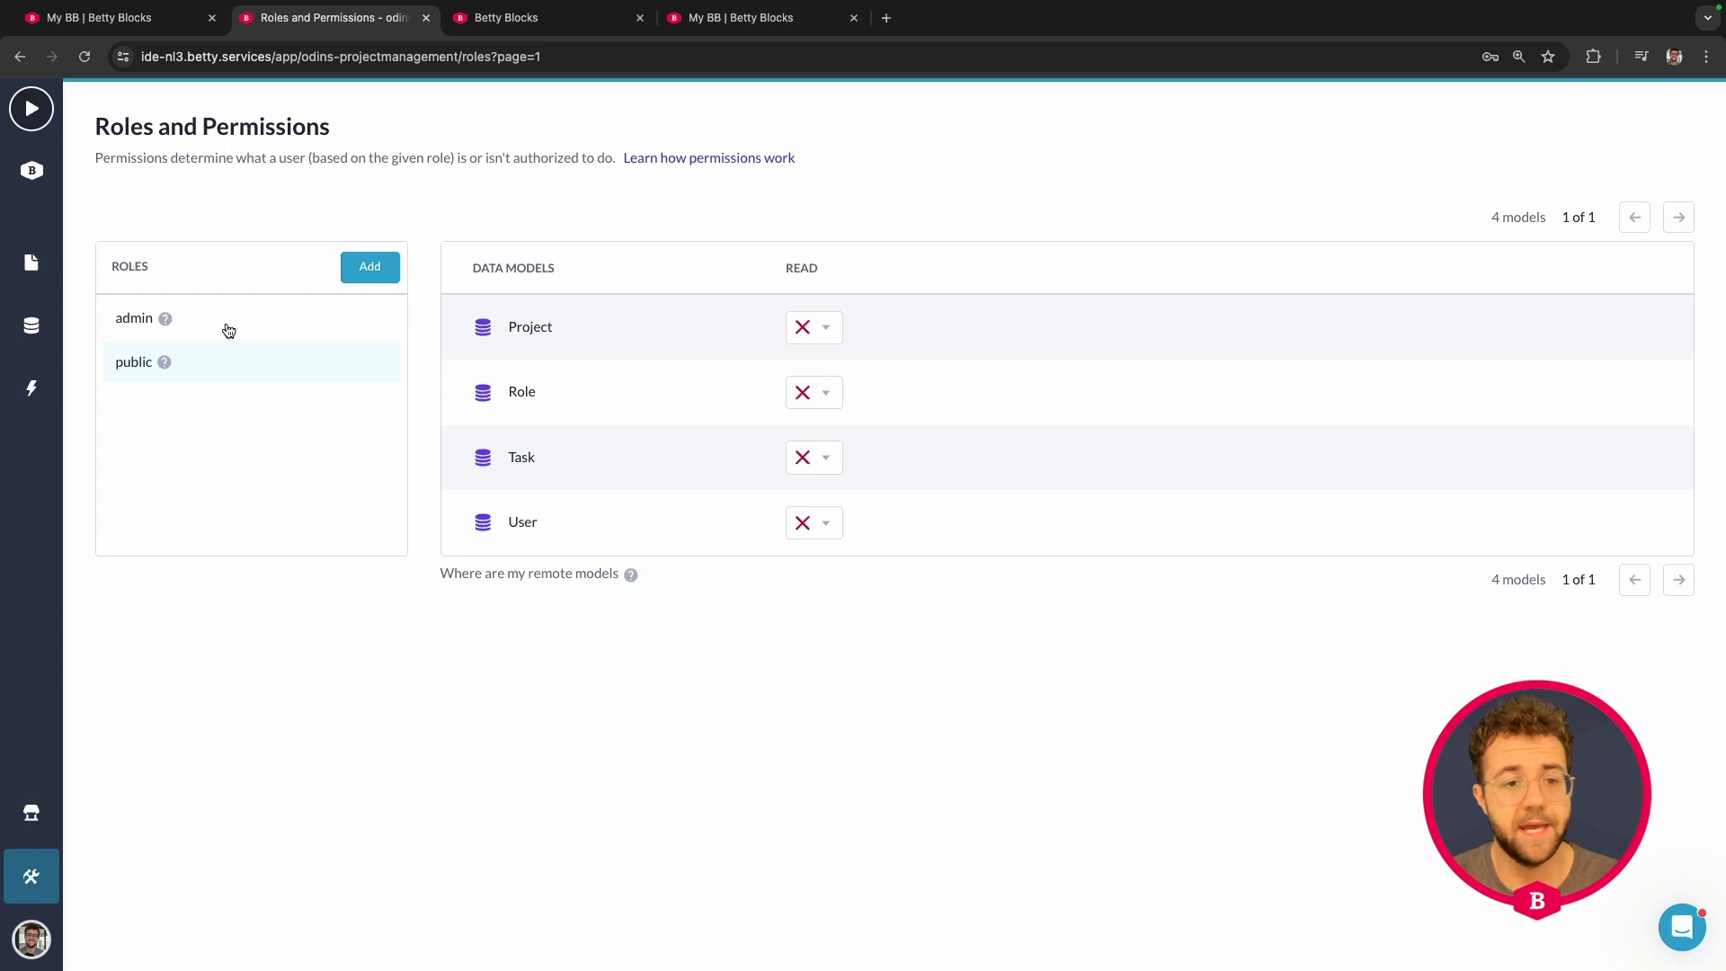
left_click(373, 270)
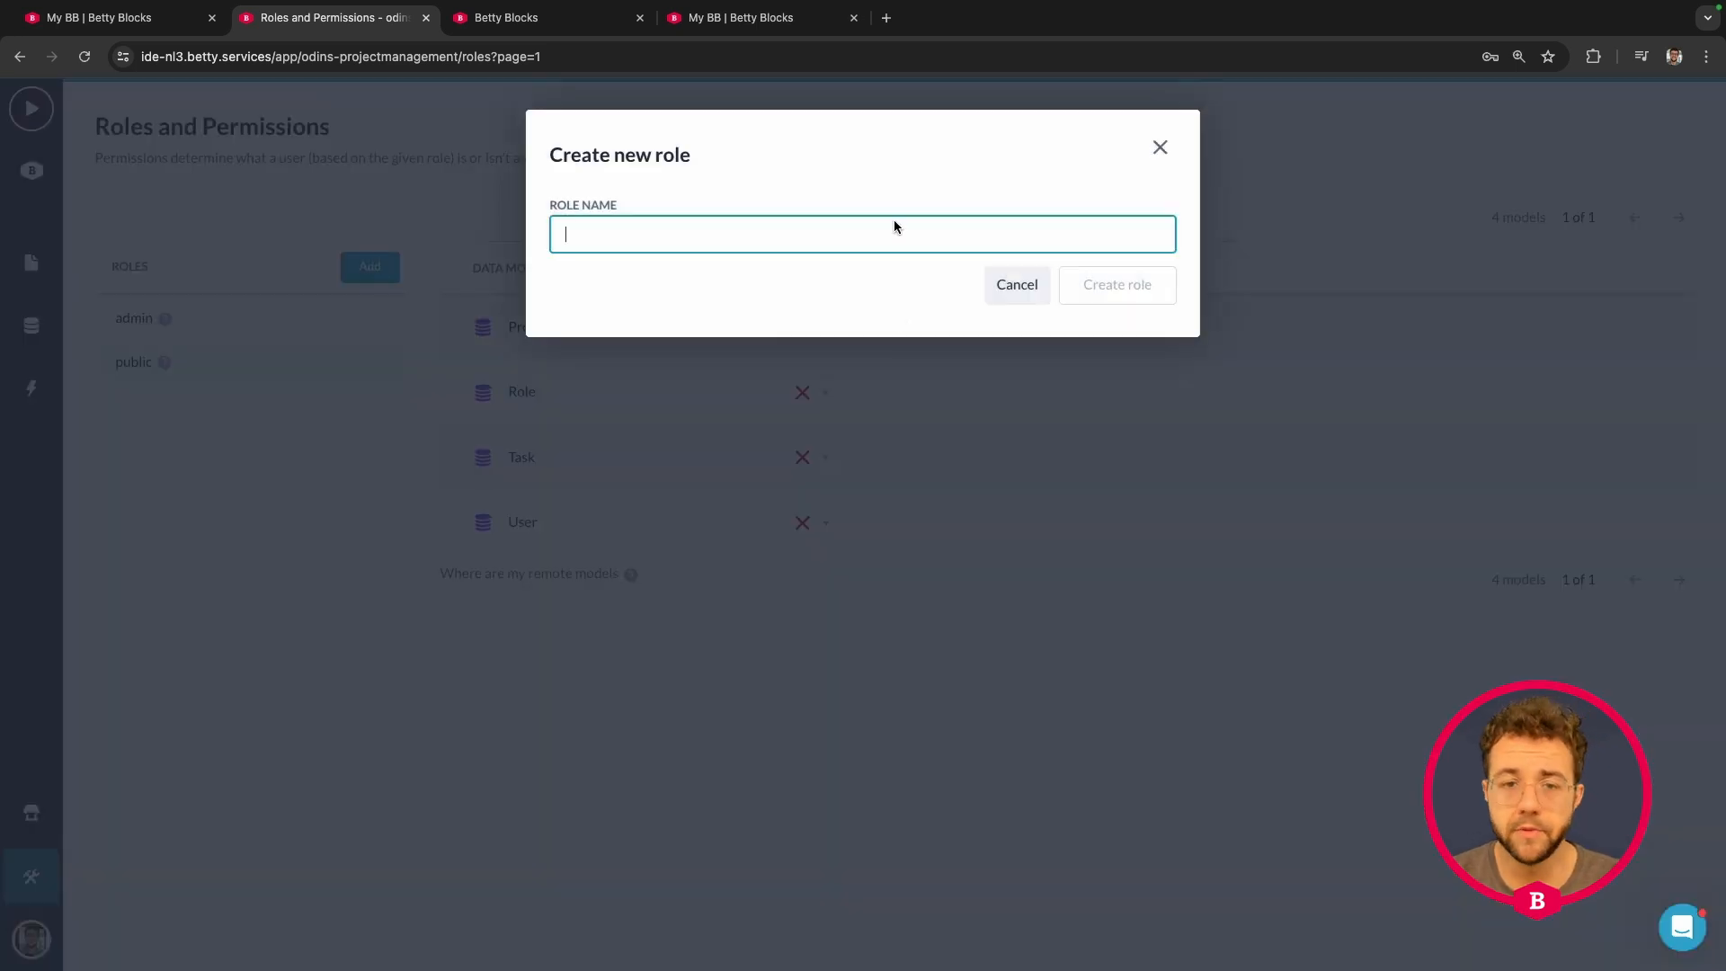
type("emplo")
type("yye")
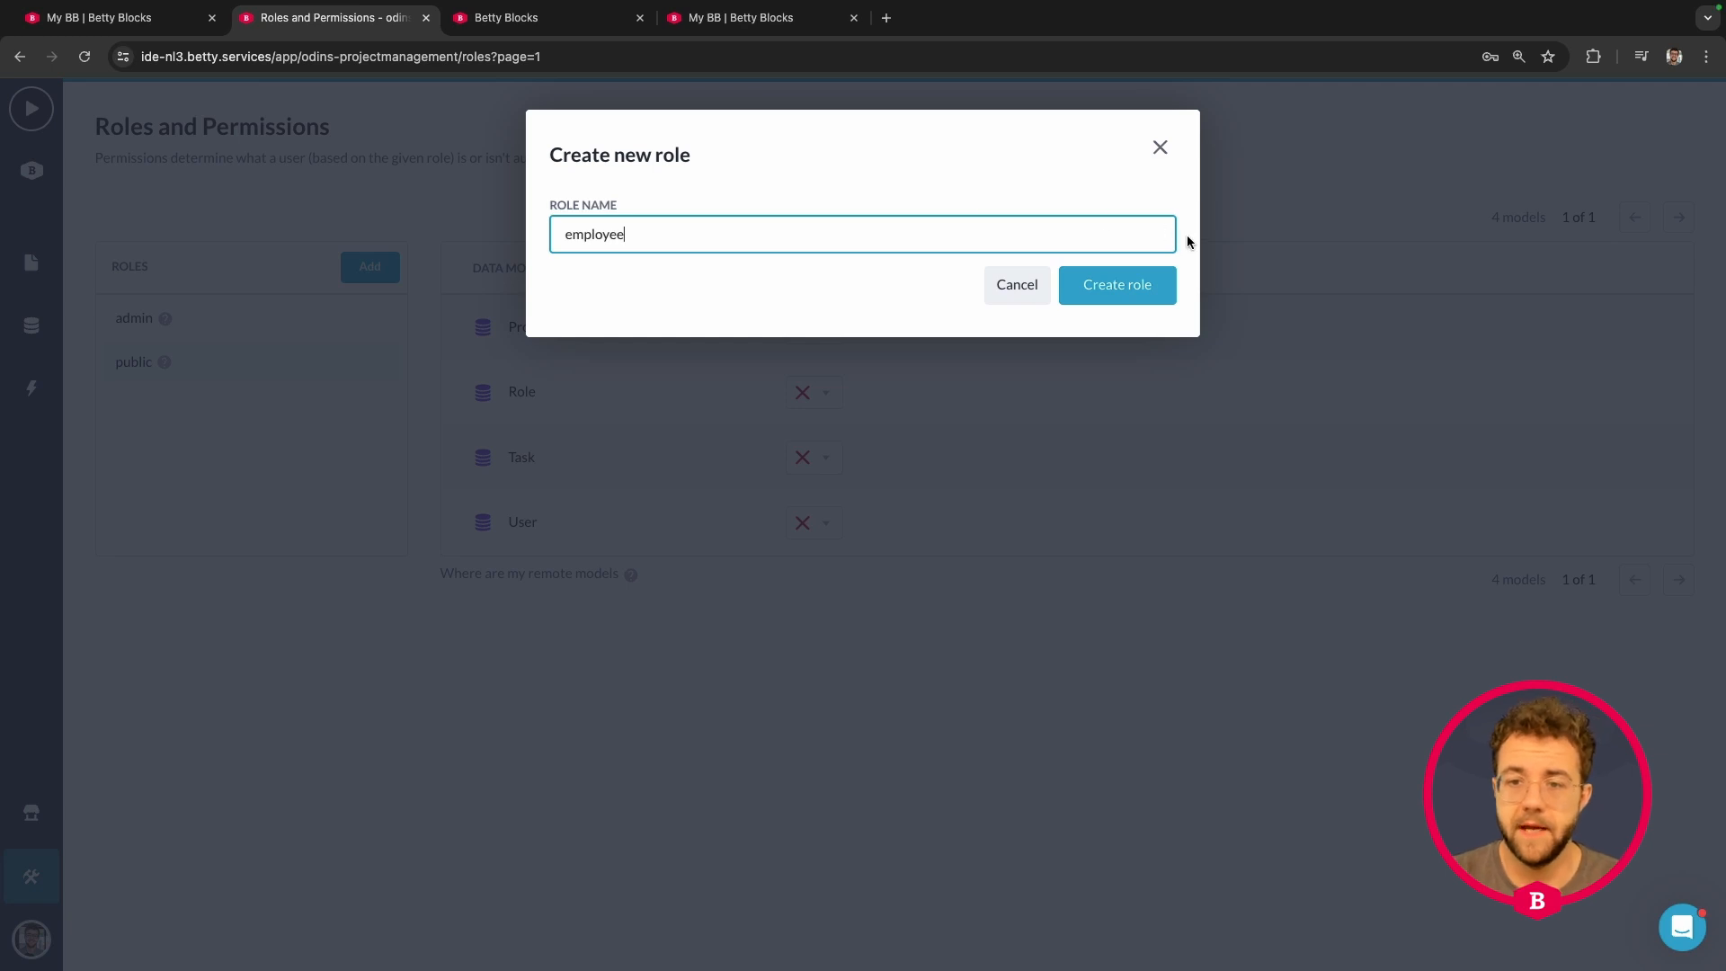
left_click(1119, 286)
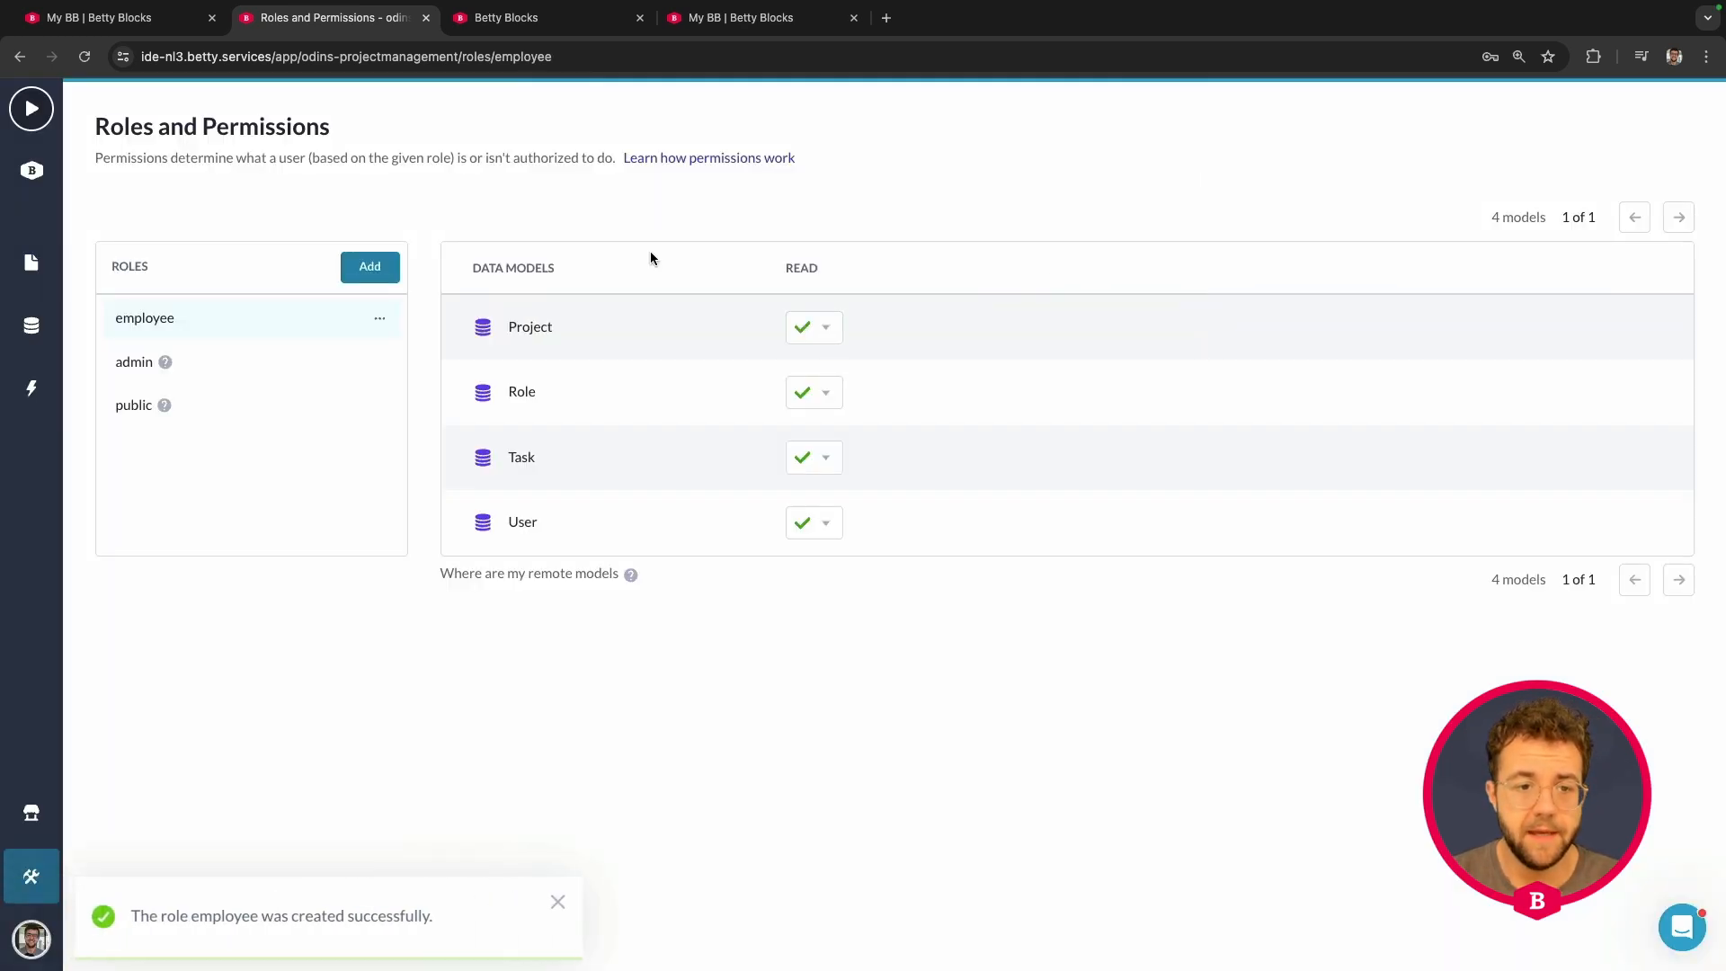
- For the employee role, set Role read to Not allowed and User read to Use filter
left_click(230, 365)
left_click(235, 329)
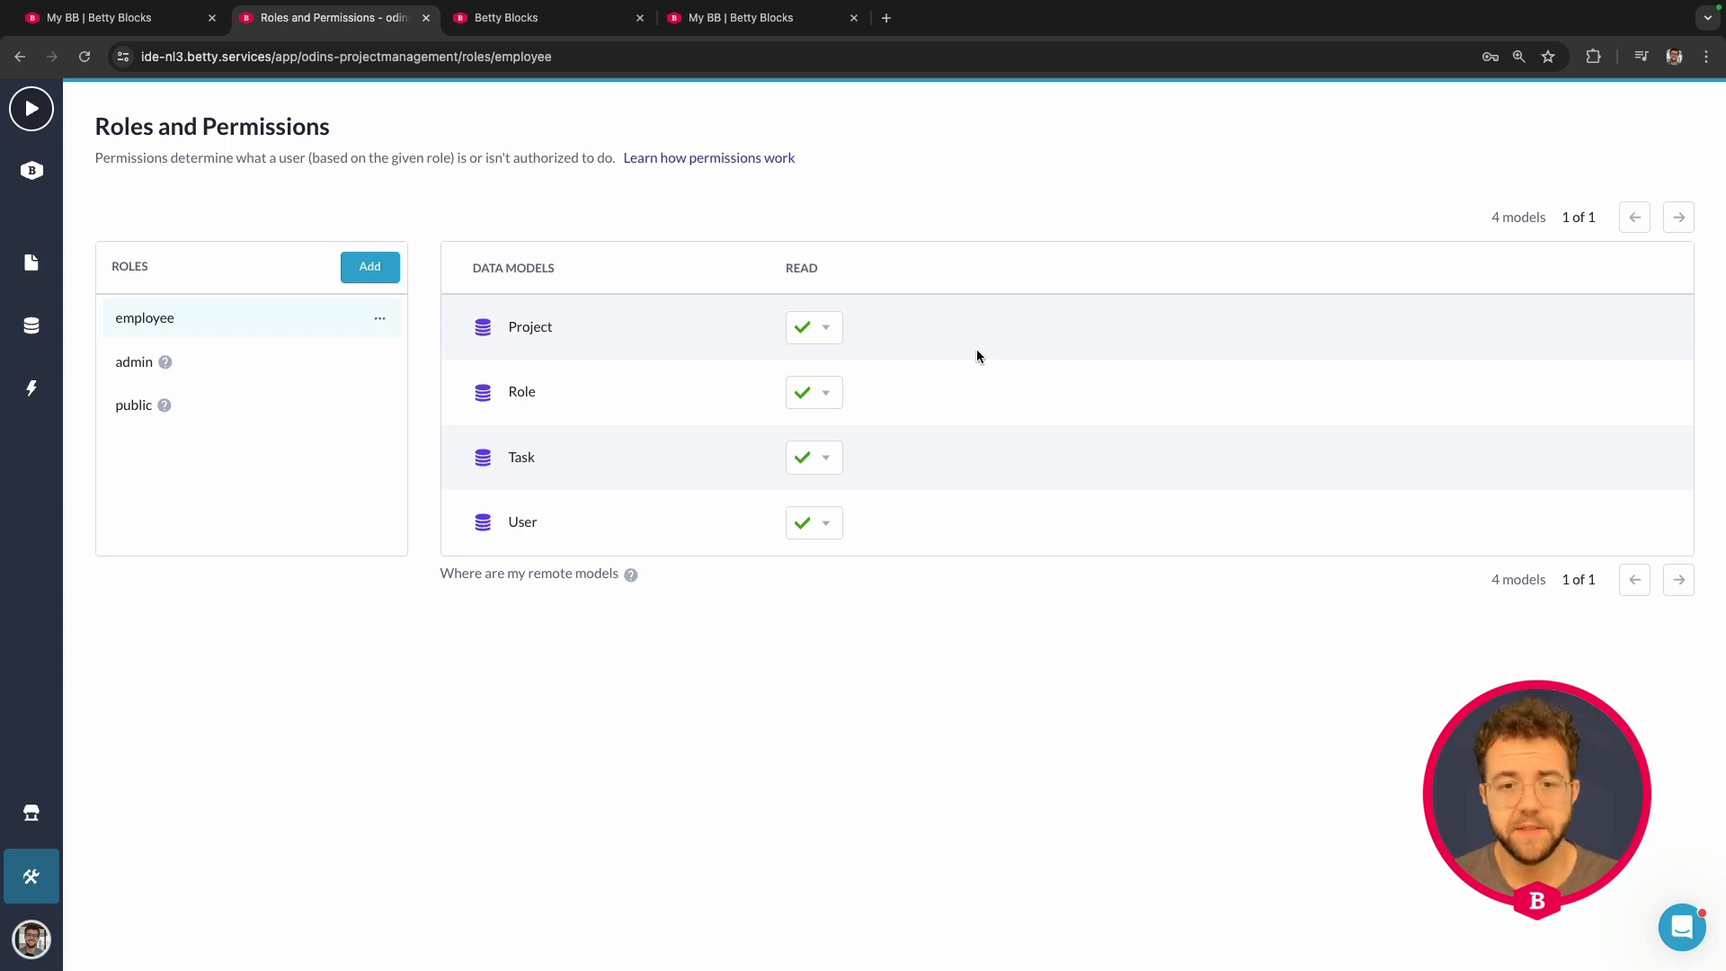
left_click(828, 395)
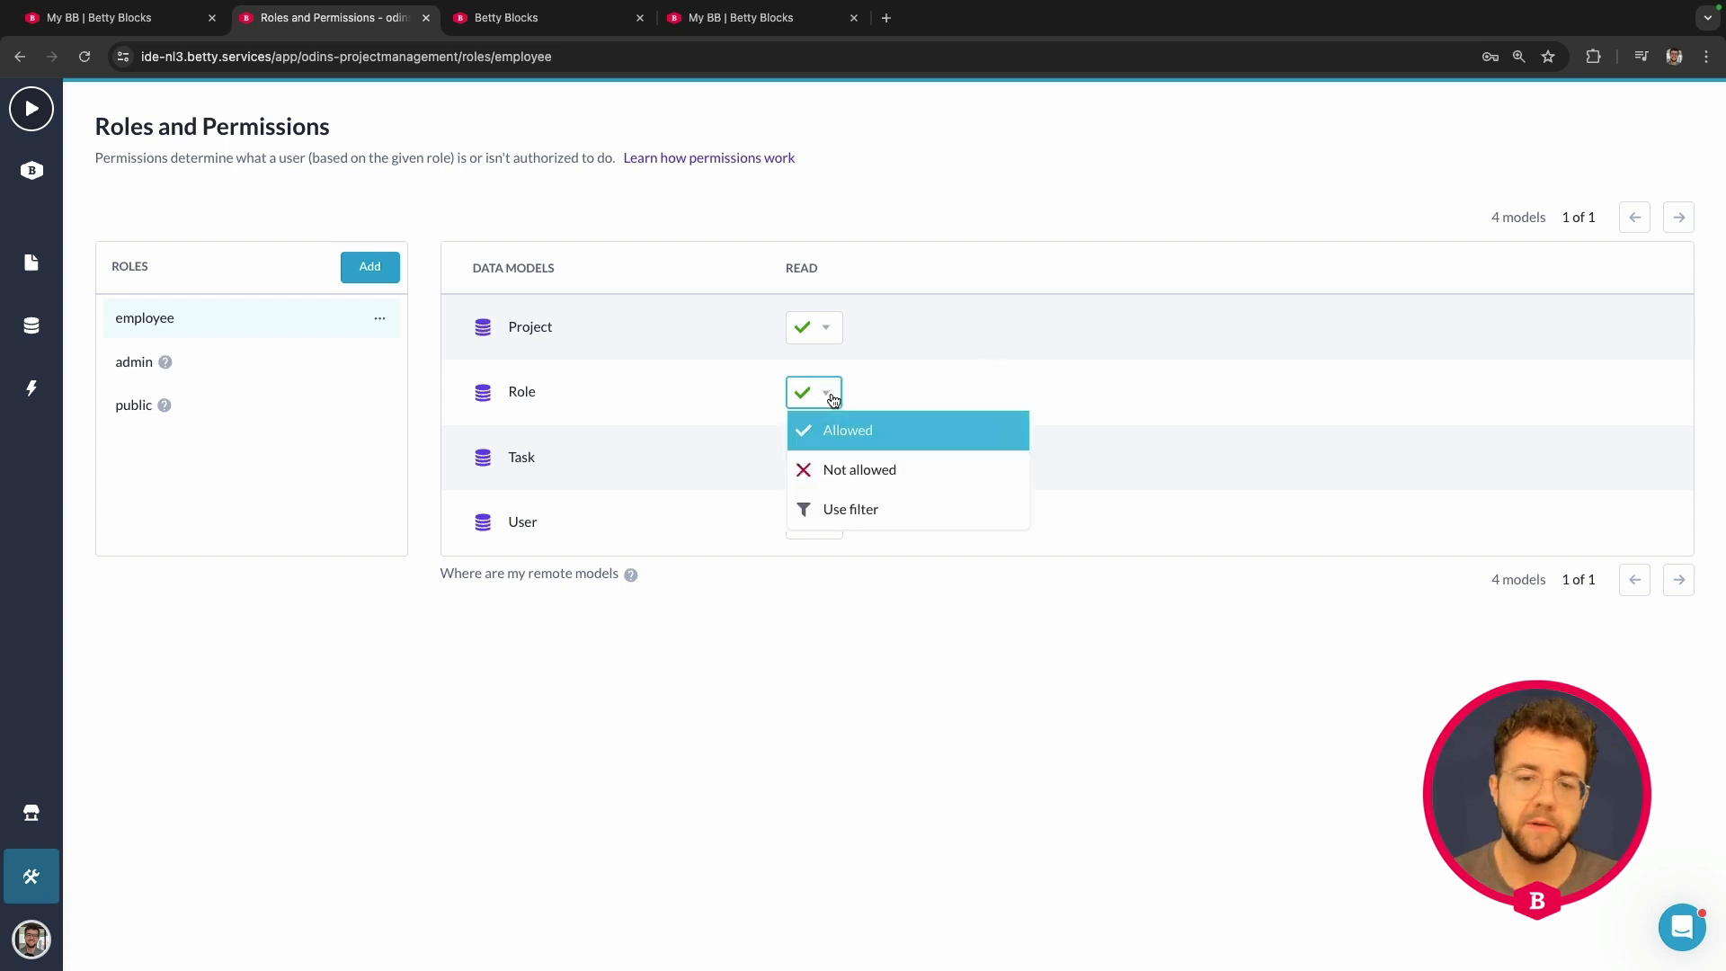
left_click(868, 471)
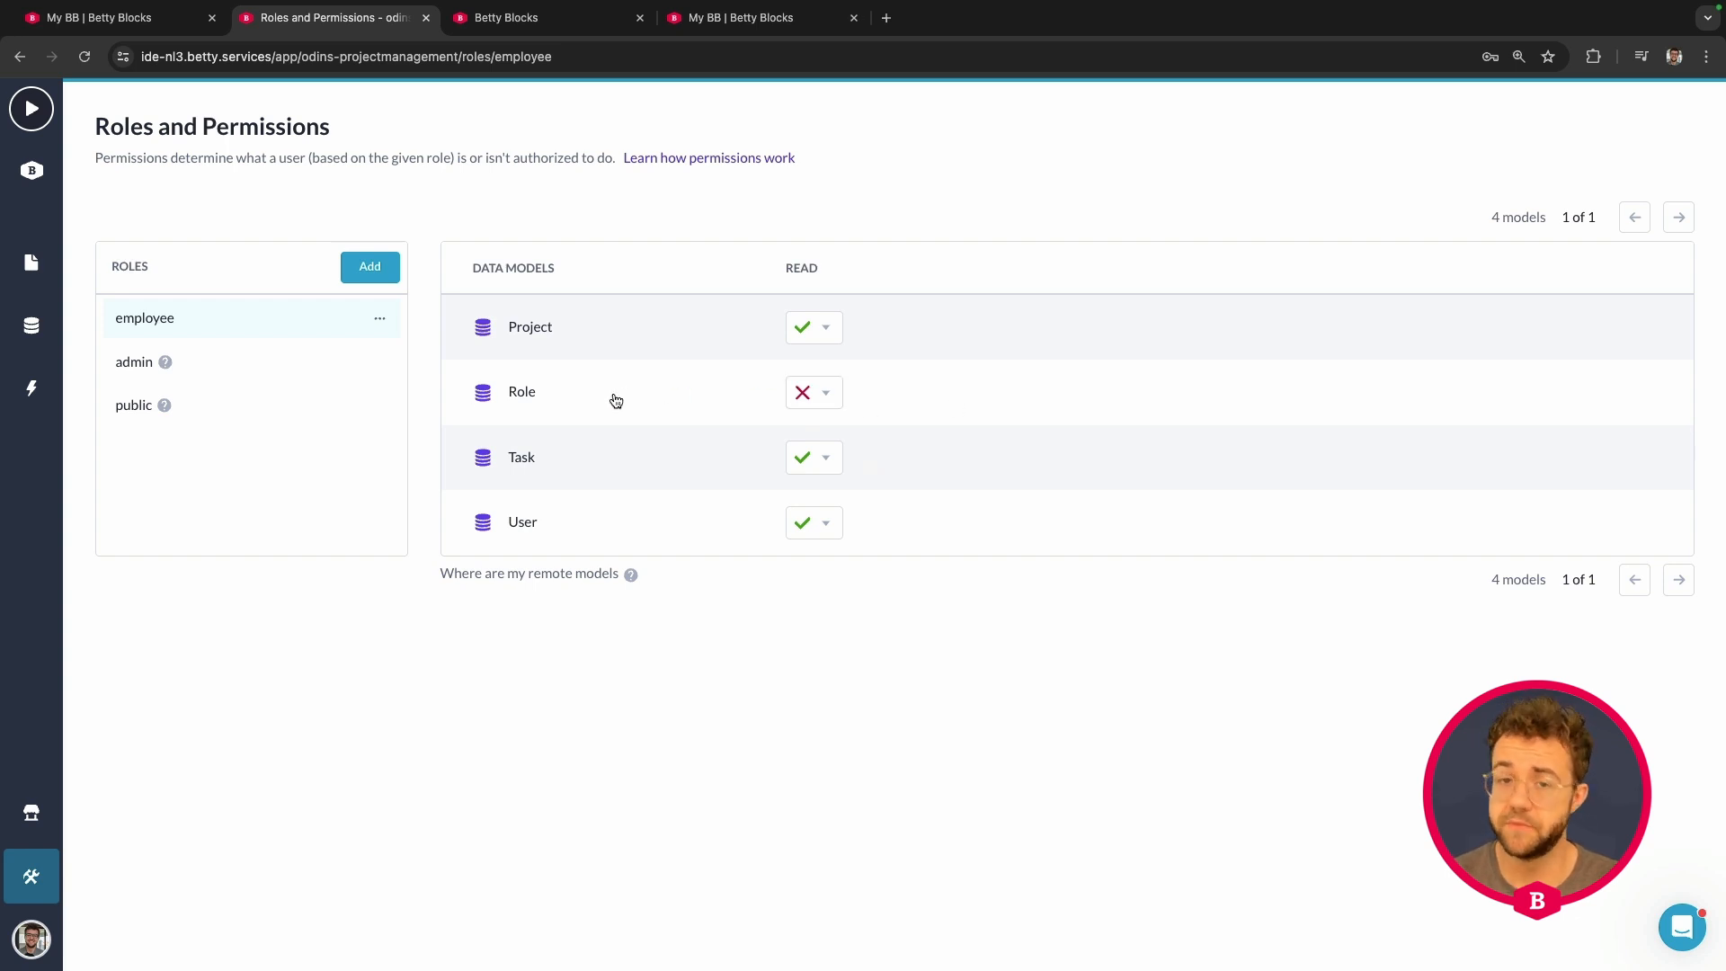
left_click(825, 531)
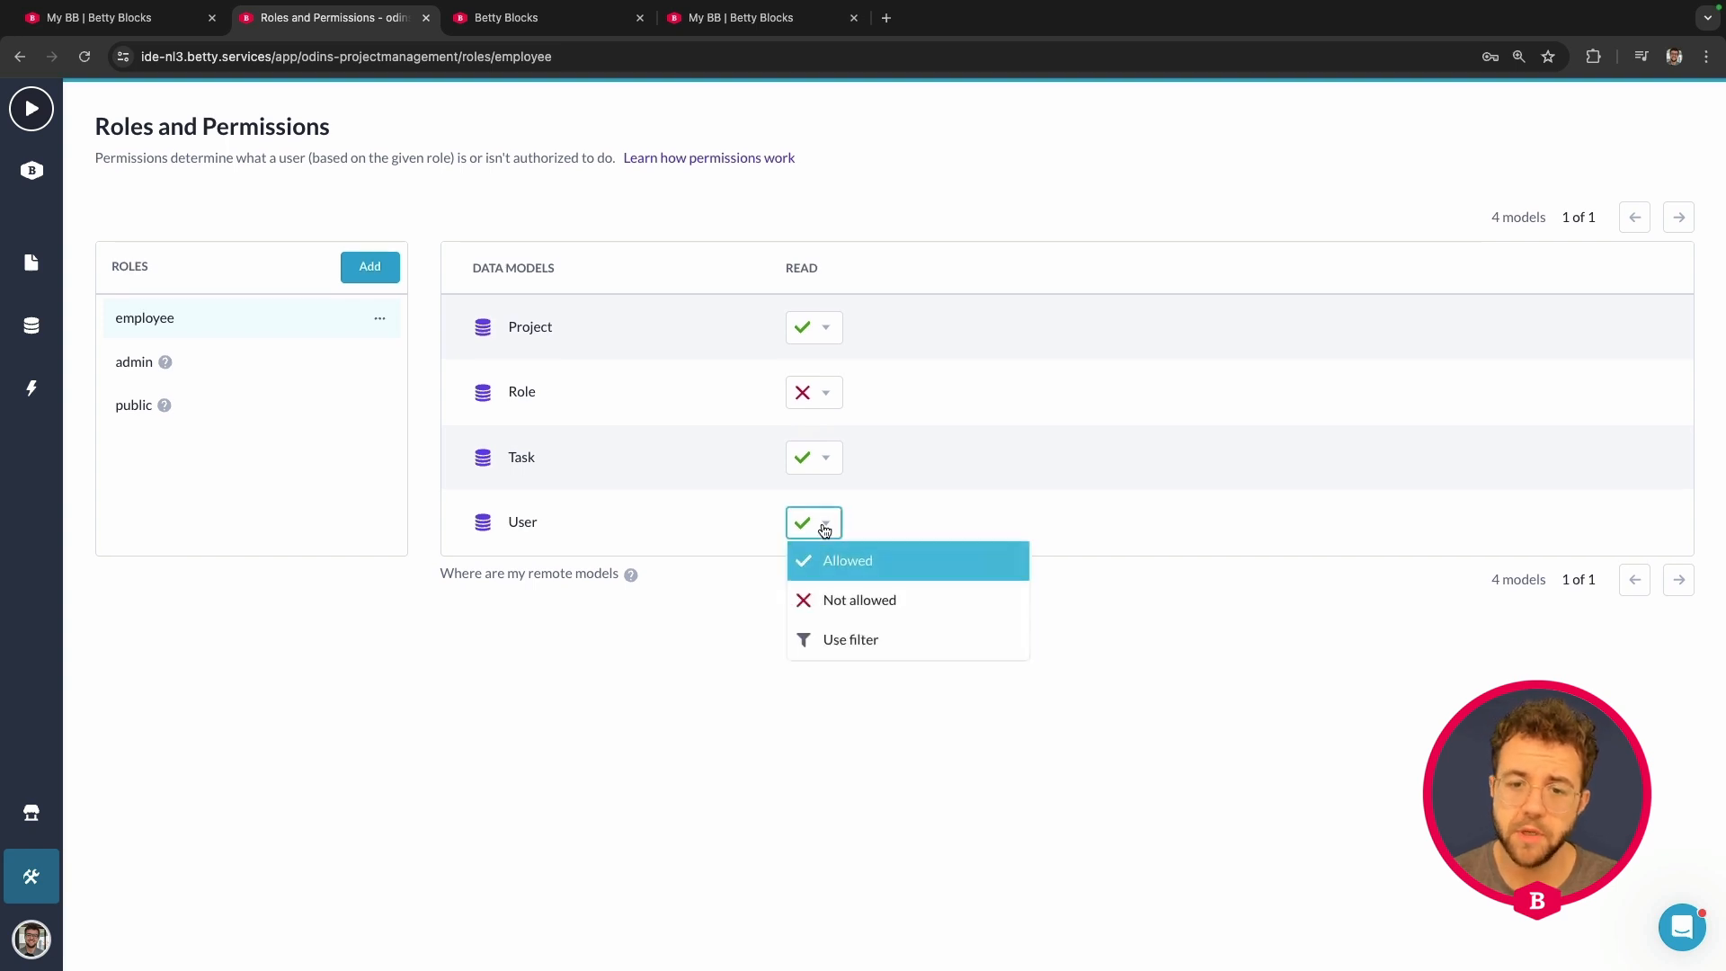
left_click(854, 640)
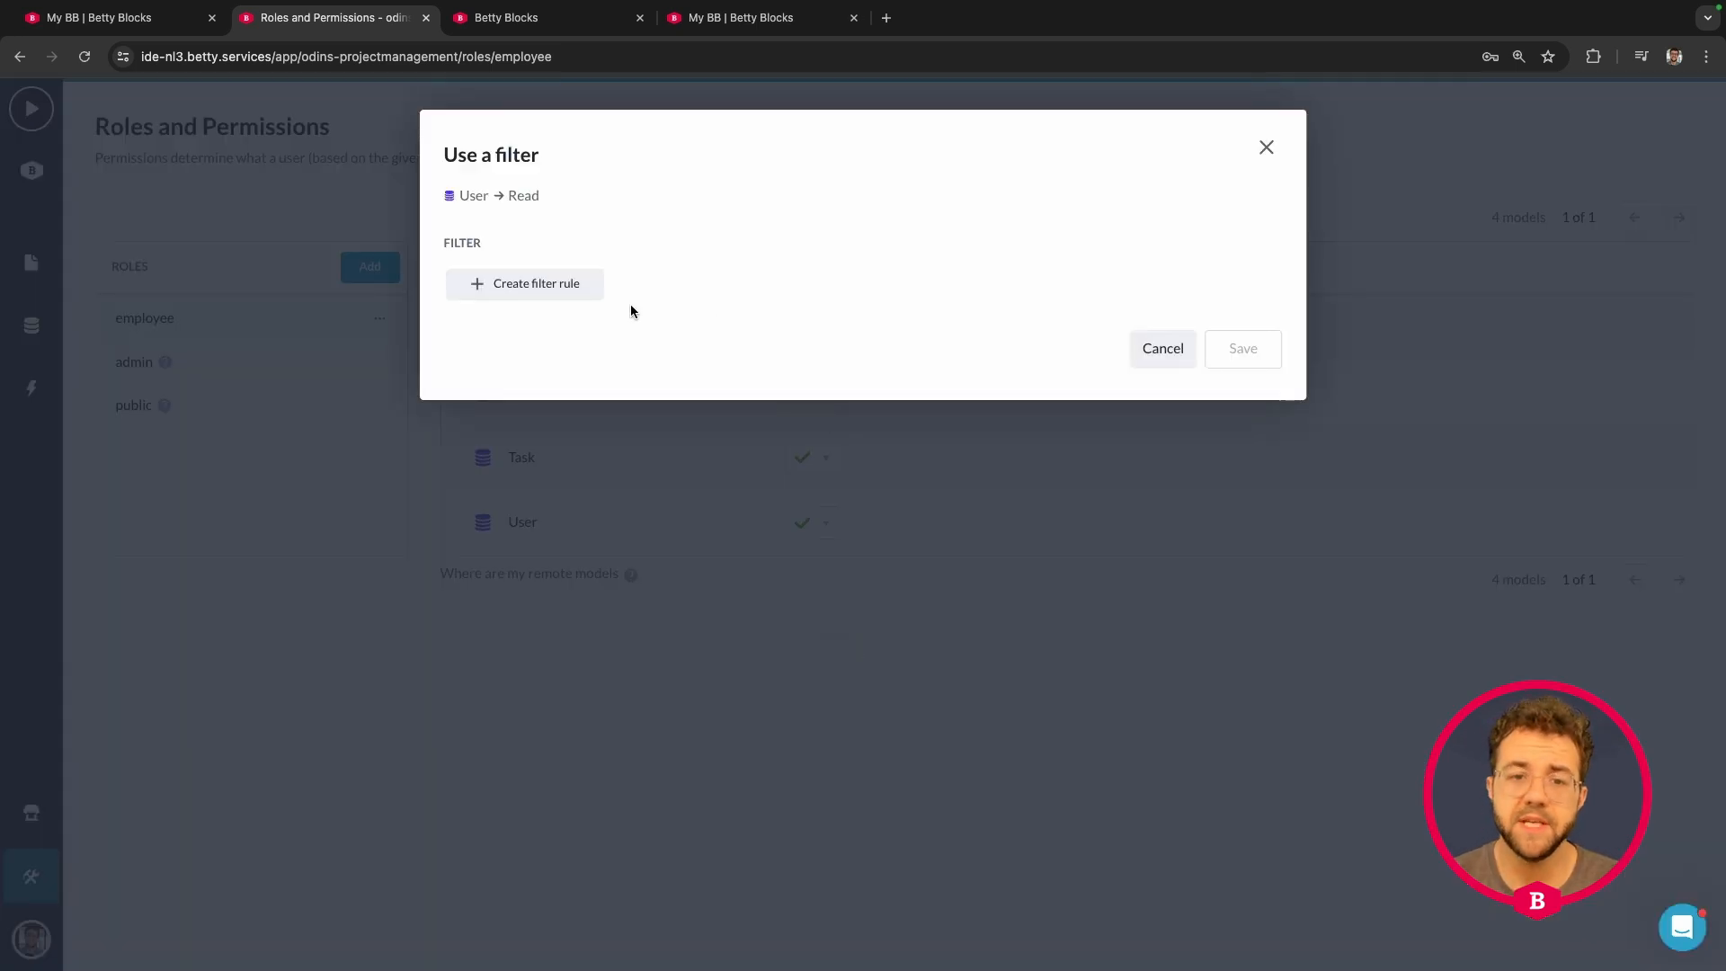
- Add a User read filter rule 'Id equals betty_user.Id' and apply it
left_click(538, 288)
left_click(540, 288)
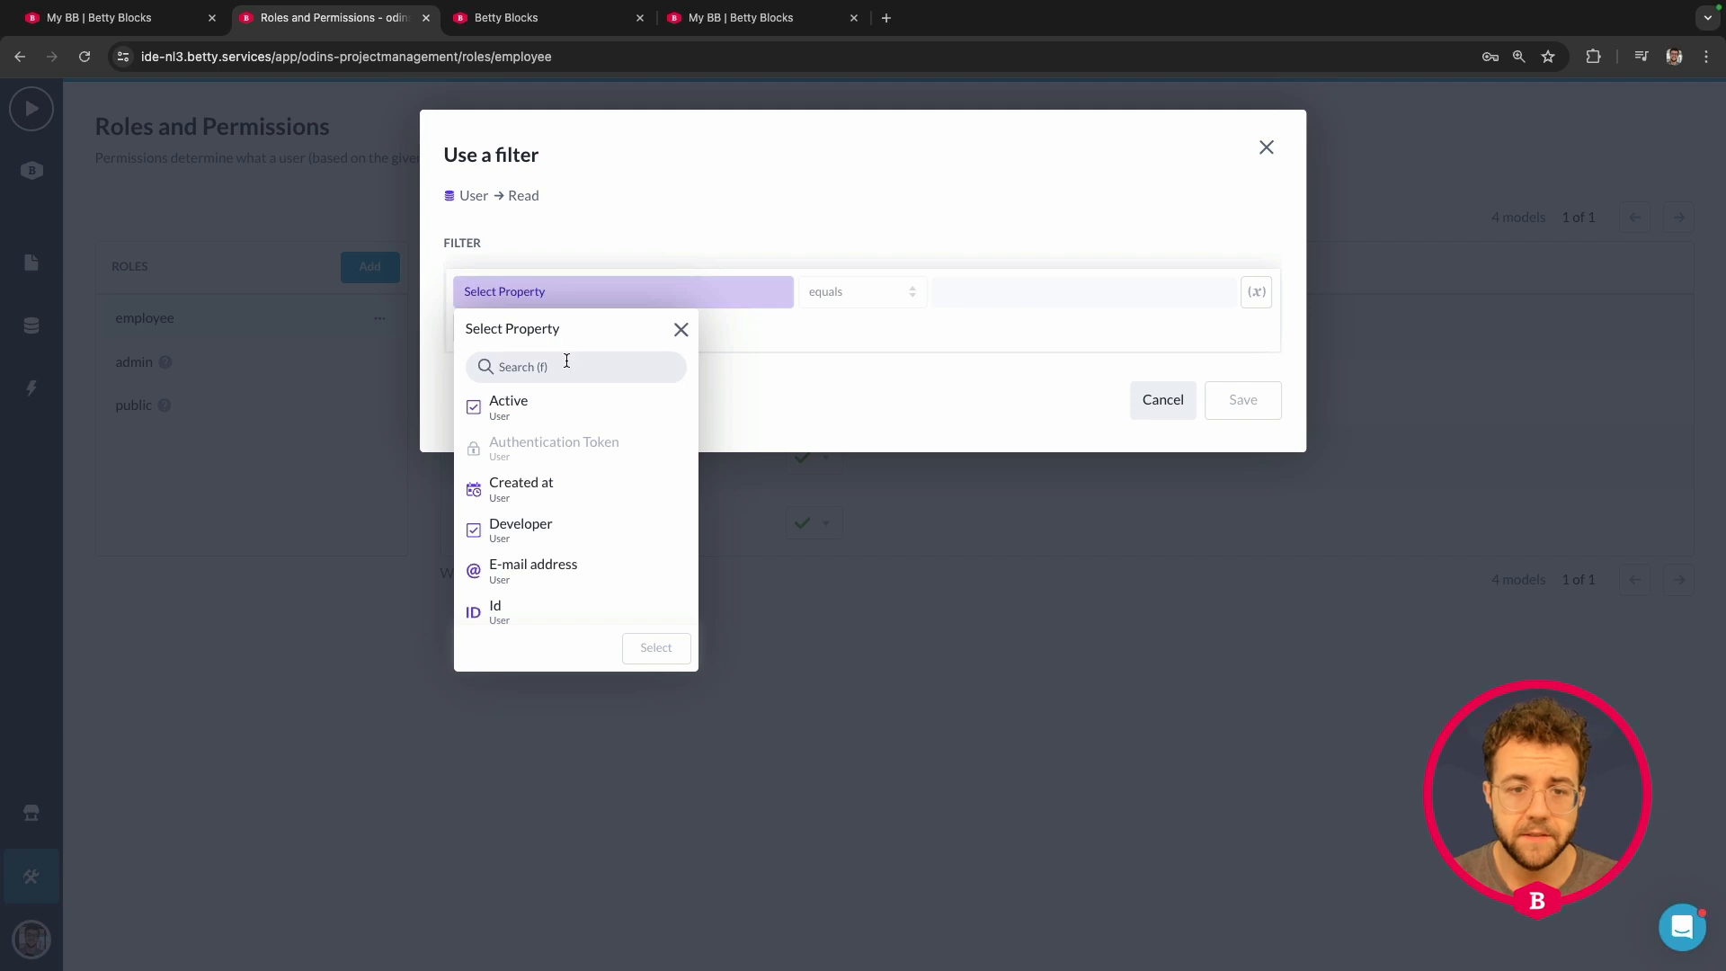
scroll(558, 463, "down", 2)
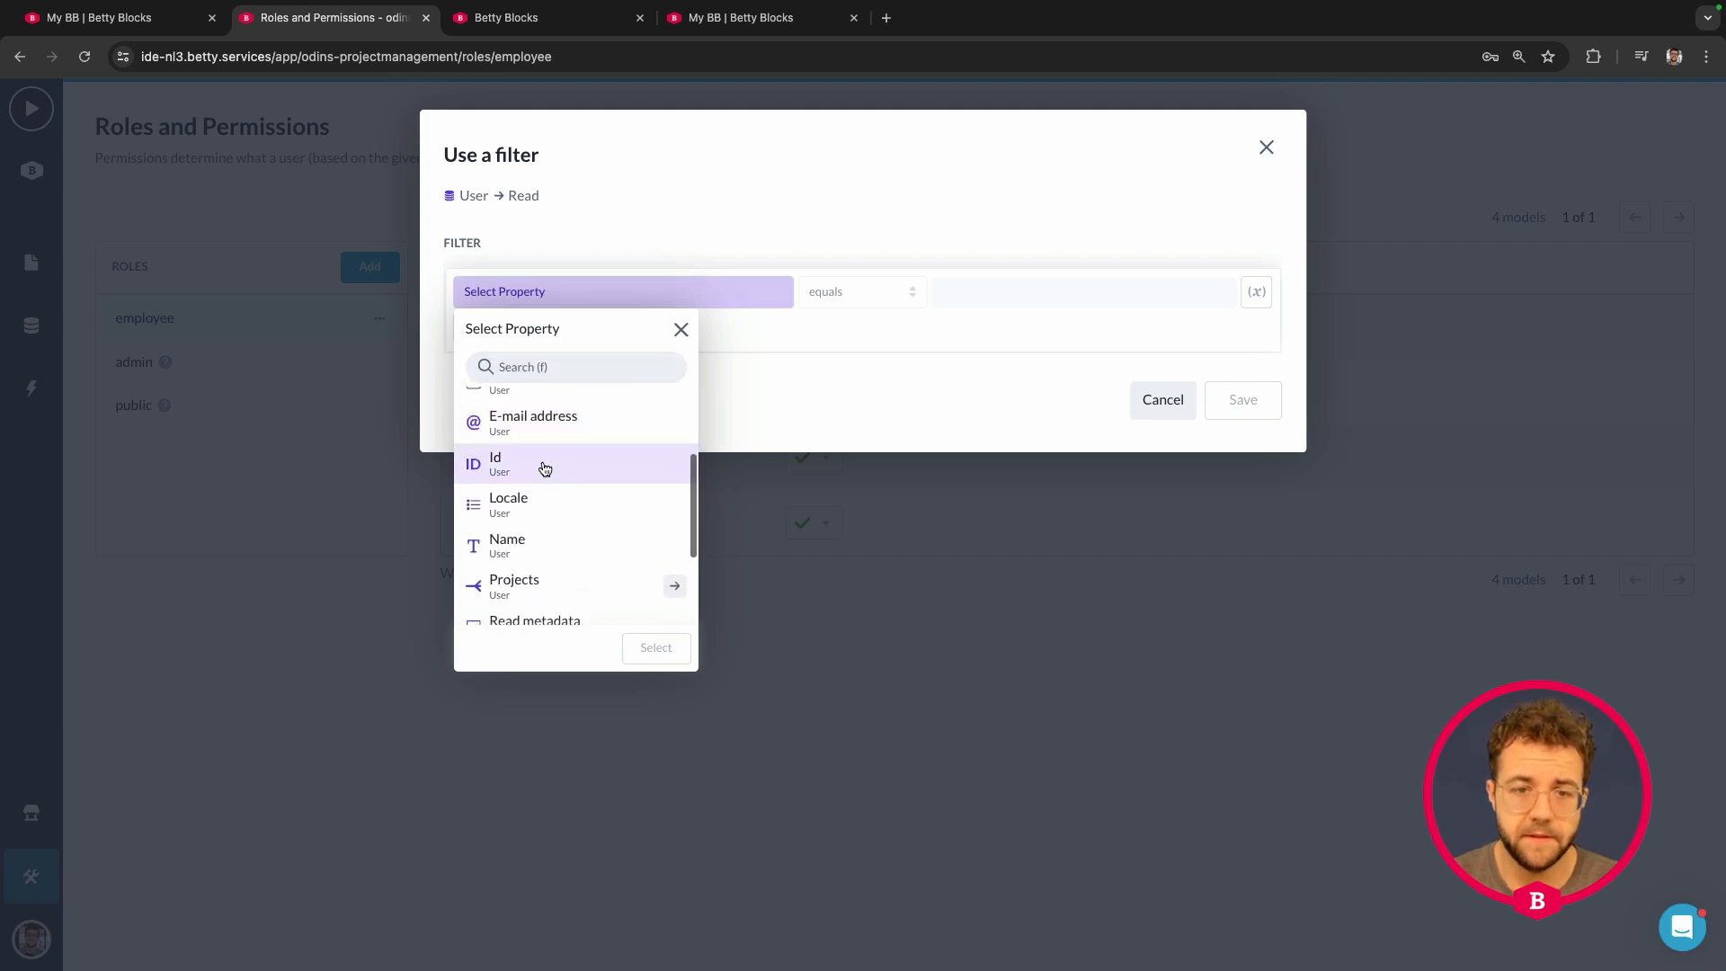
left_click(546, 468)
left_click(655, 648)
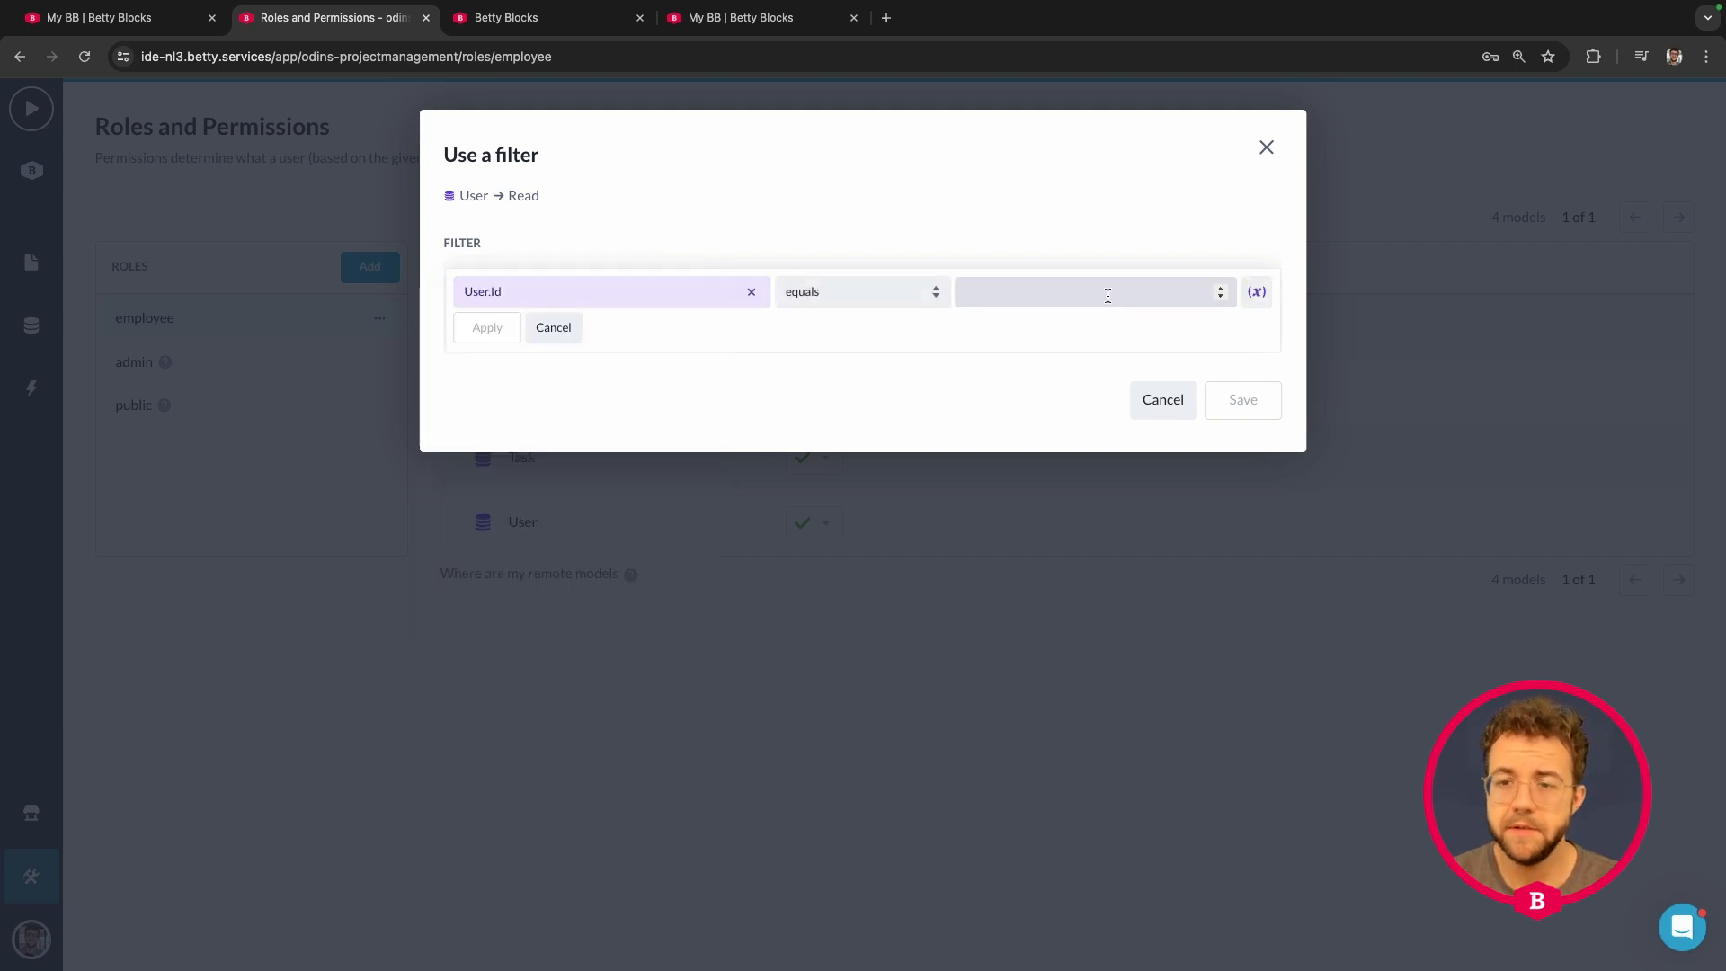
left_click(1256, 291)
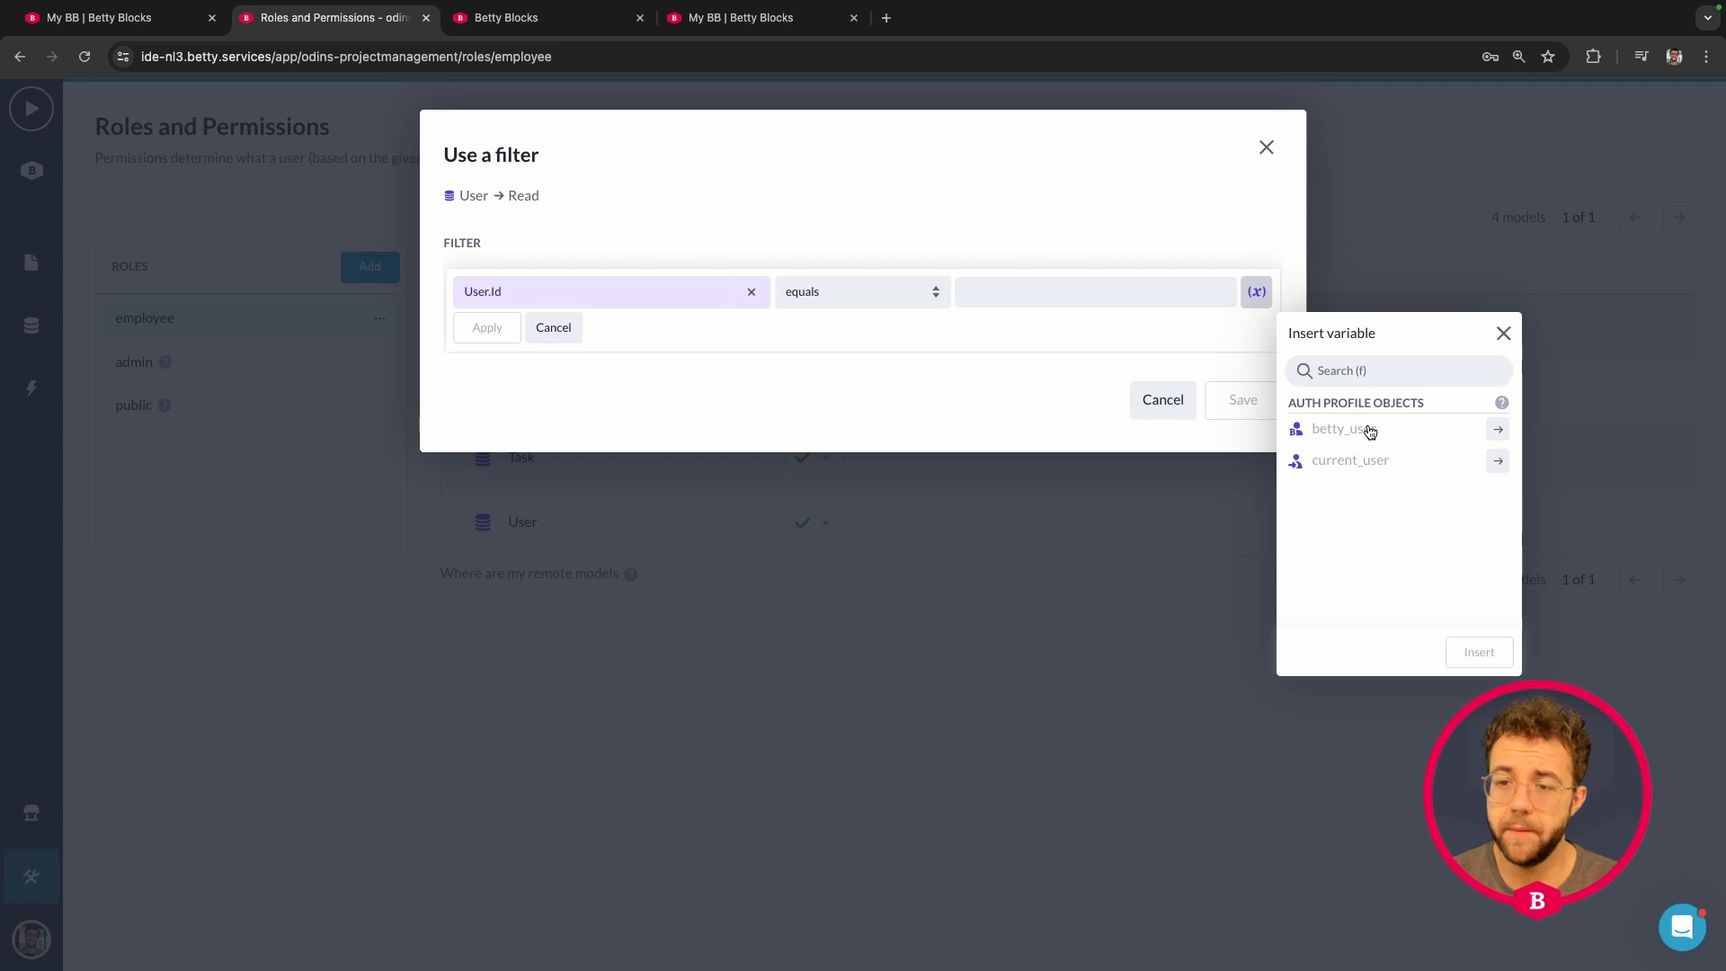
left_click(1497, 432)
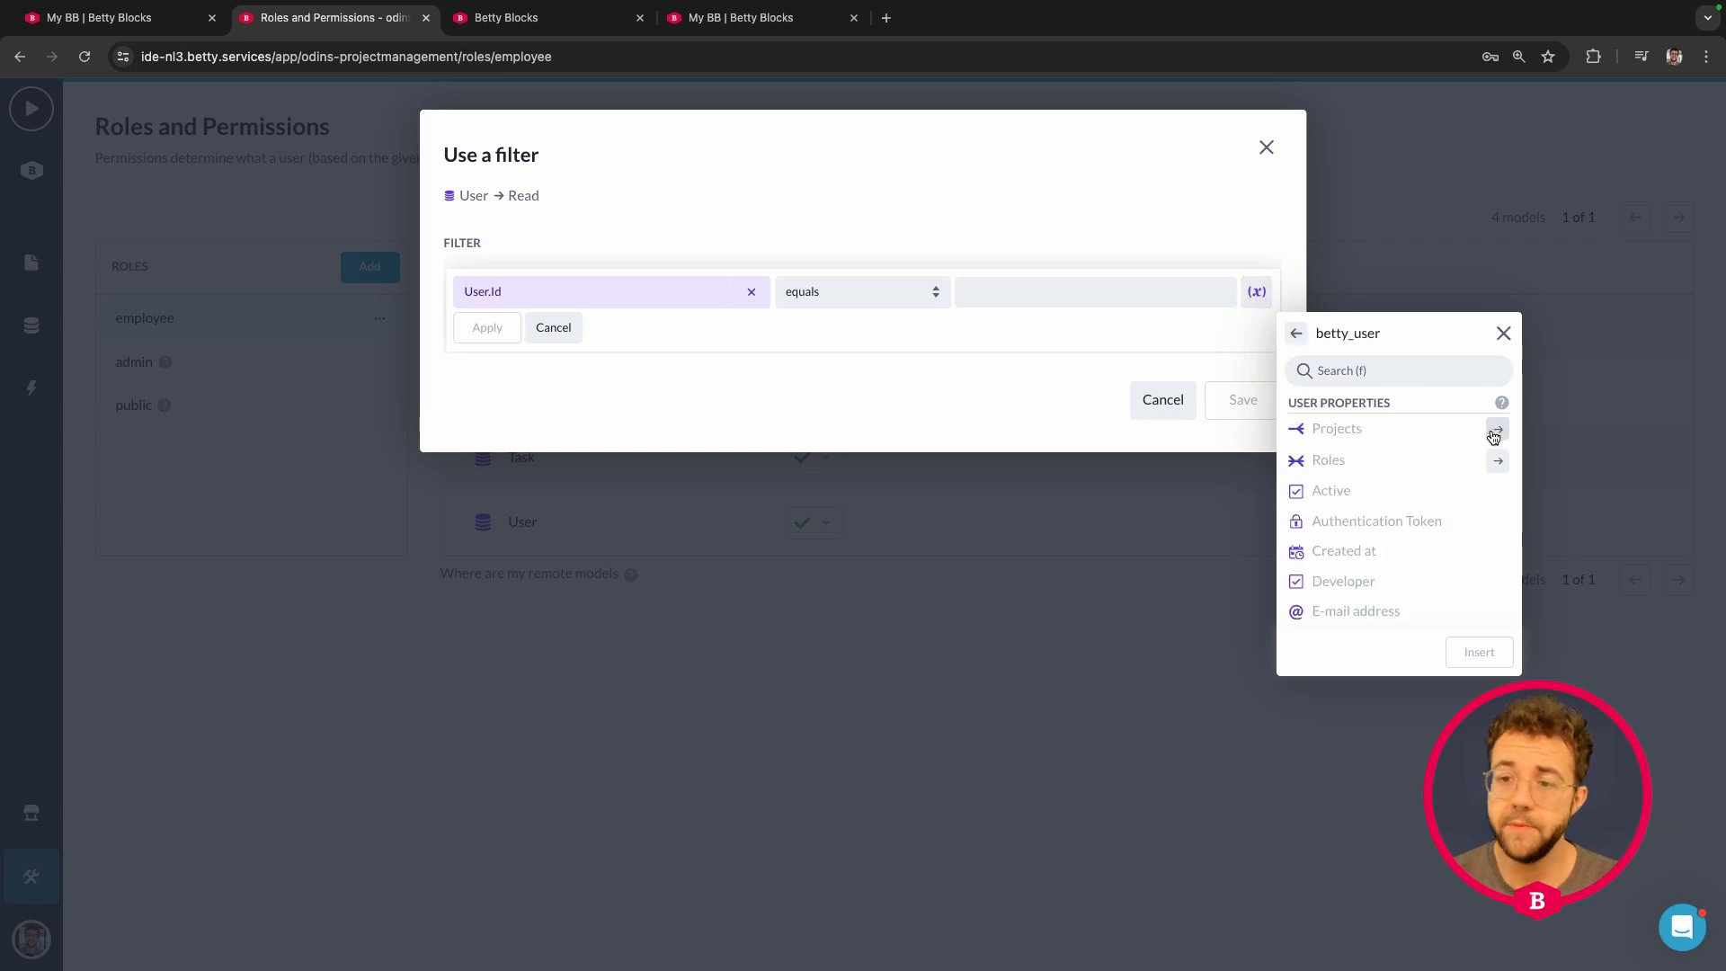
scroll(1421, 482, "down", 4)
left_click(1429, 477)
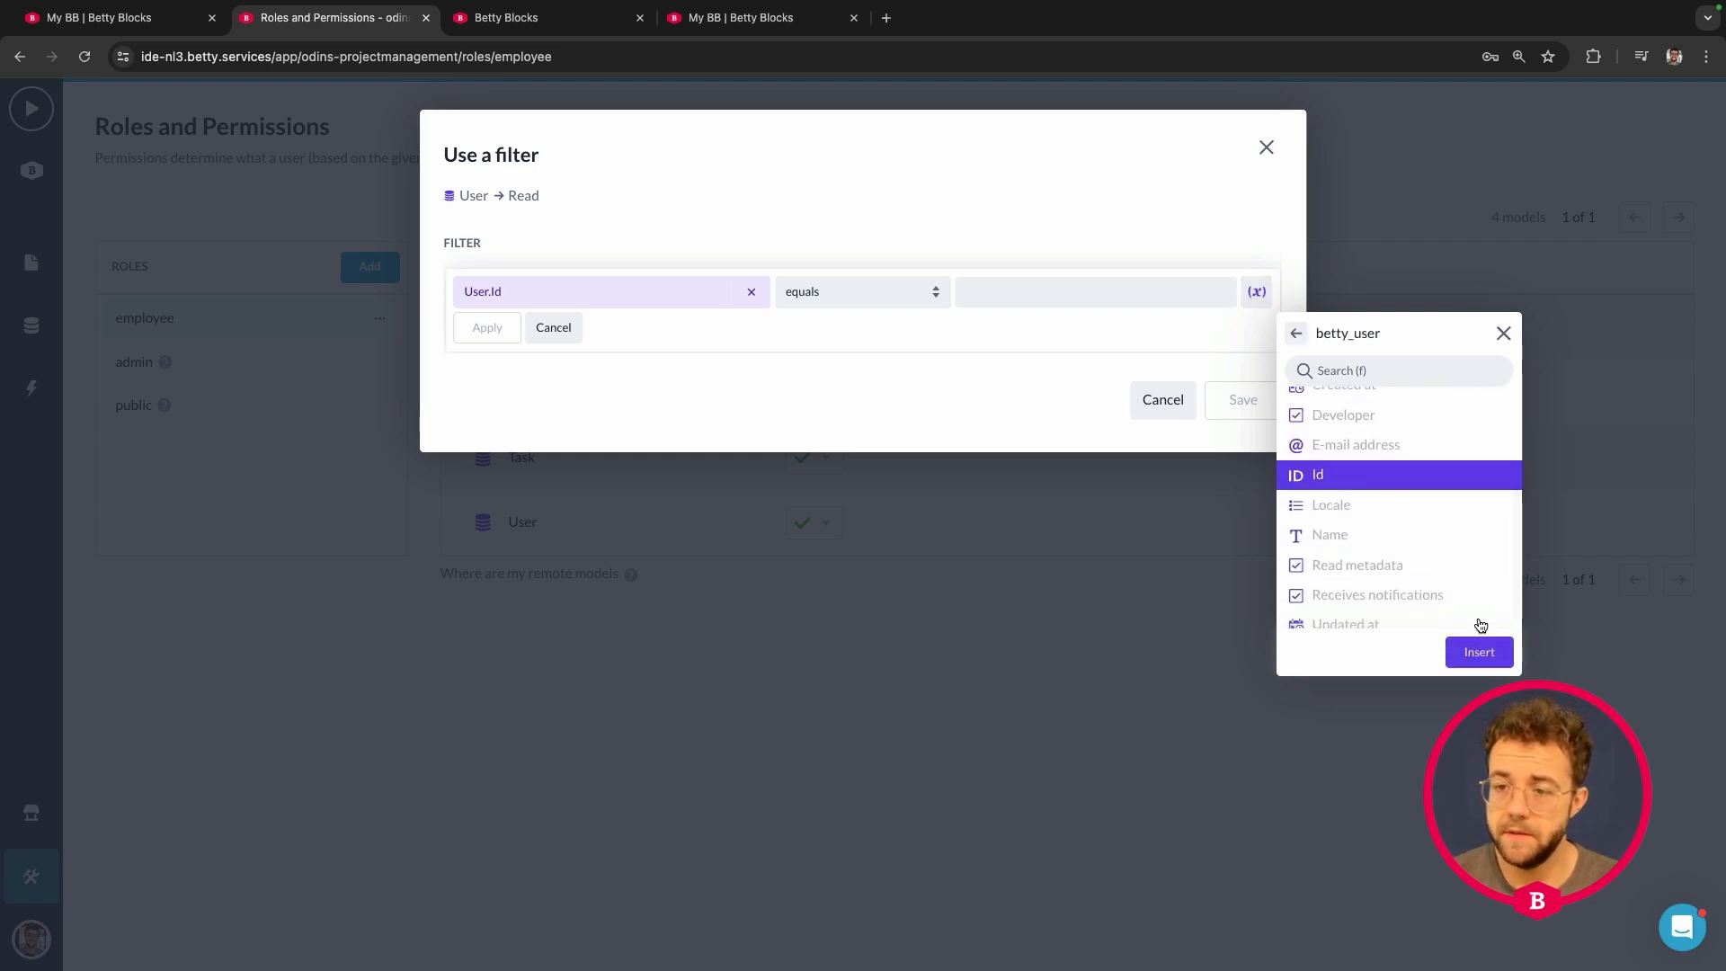
left_click(1478, 652)
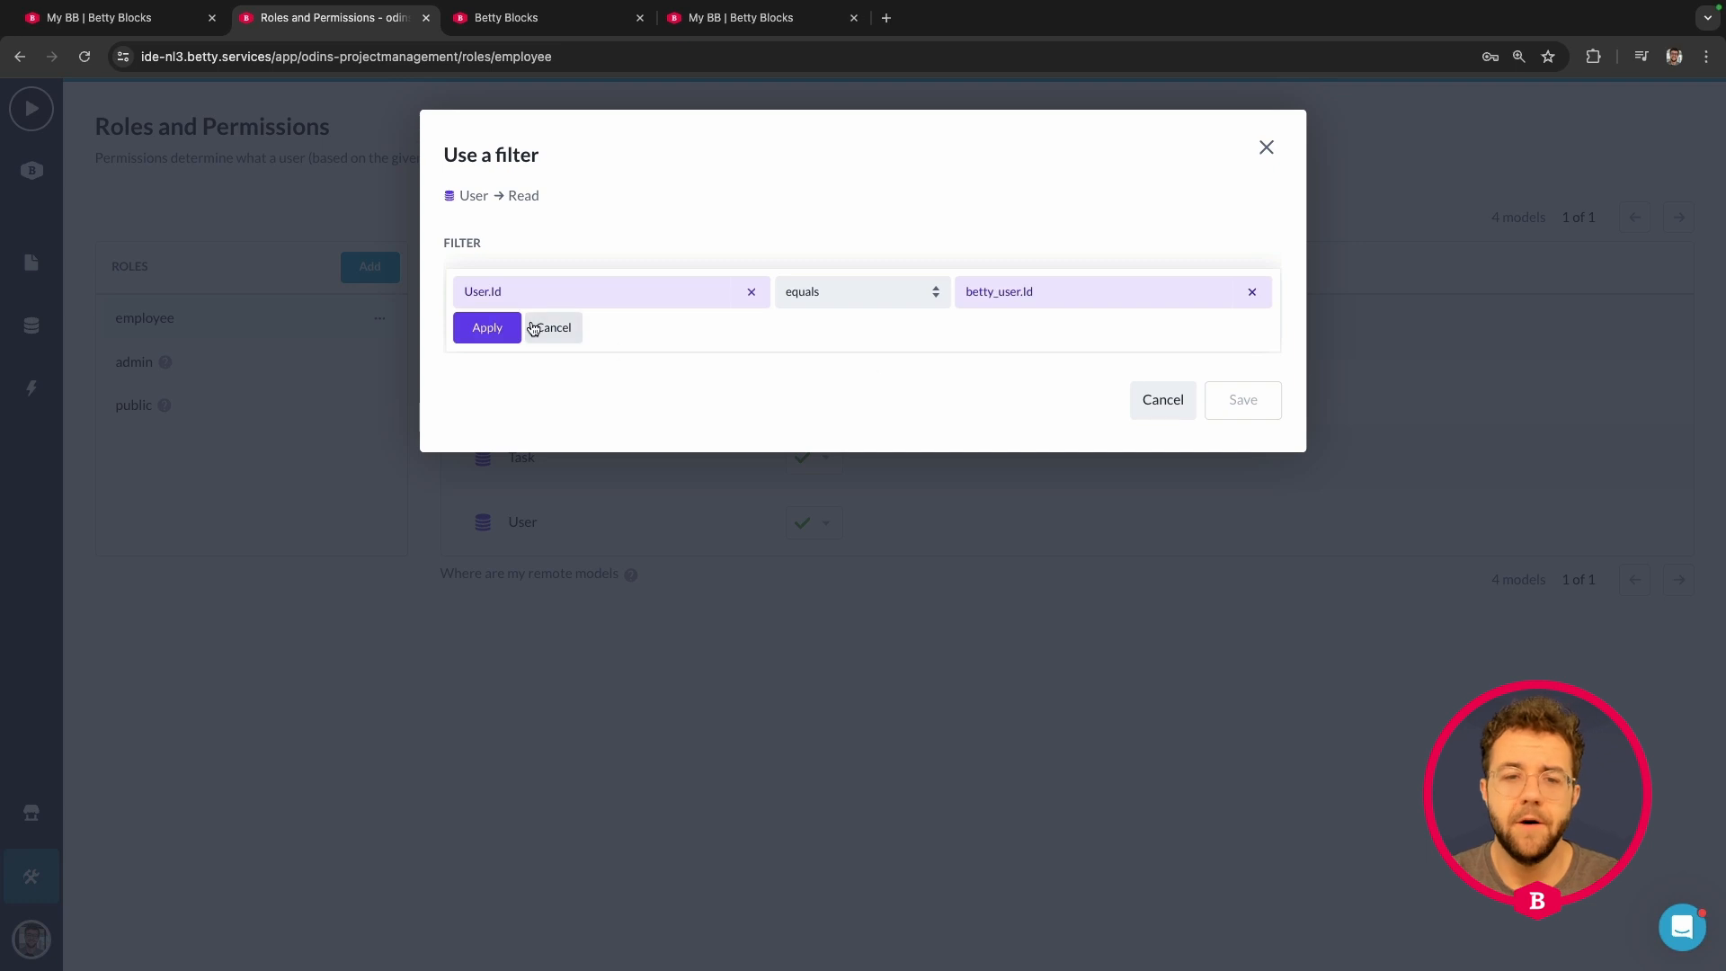
left_click(486, 329)
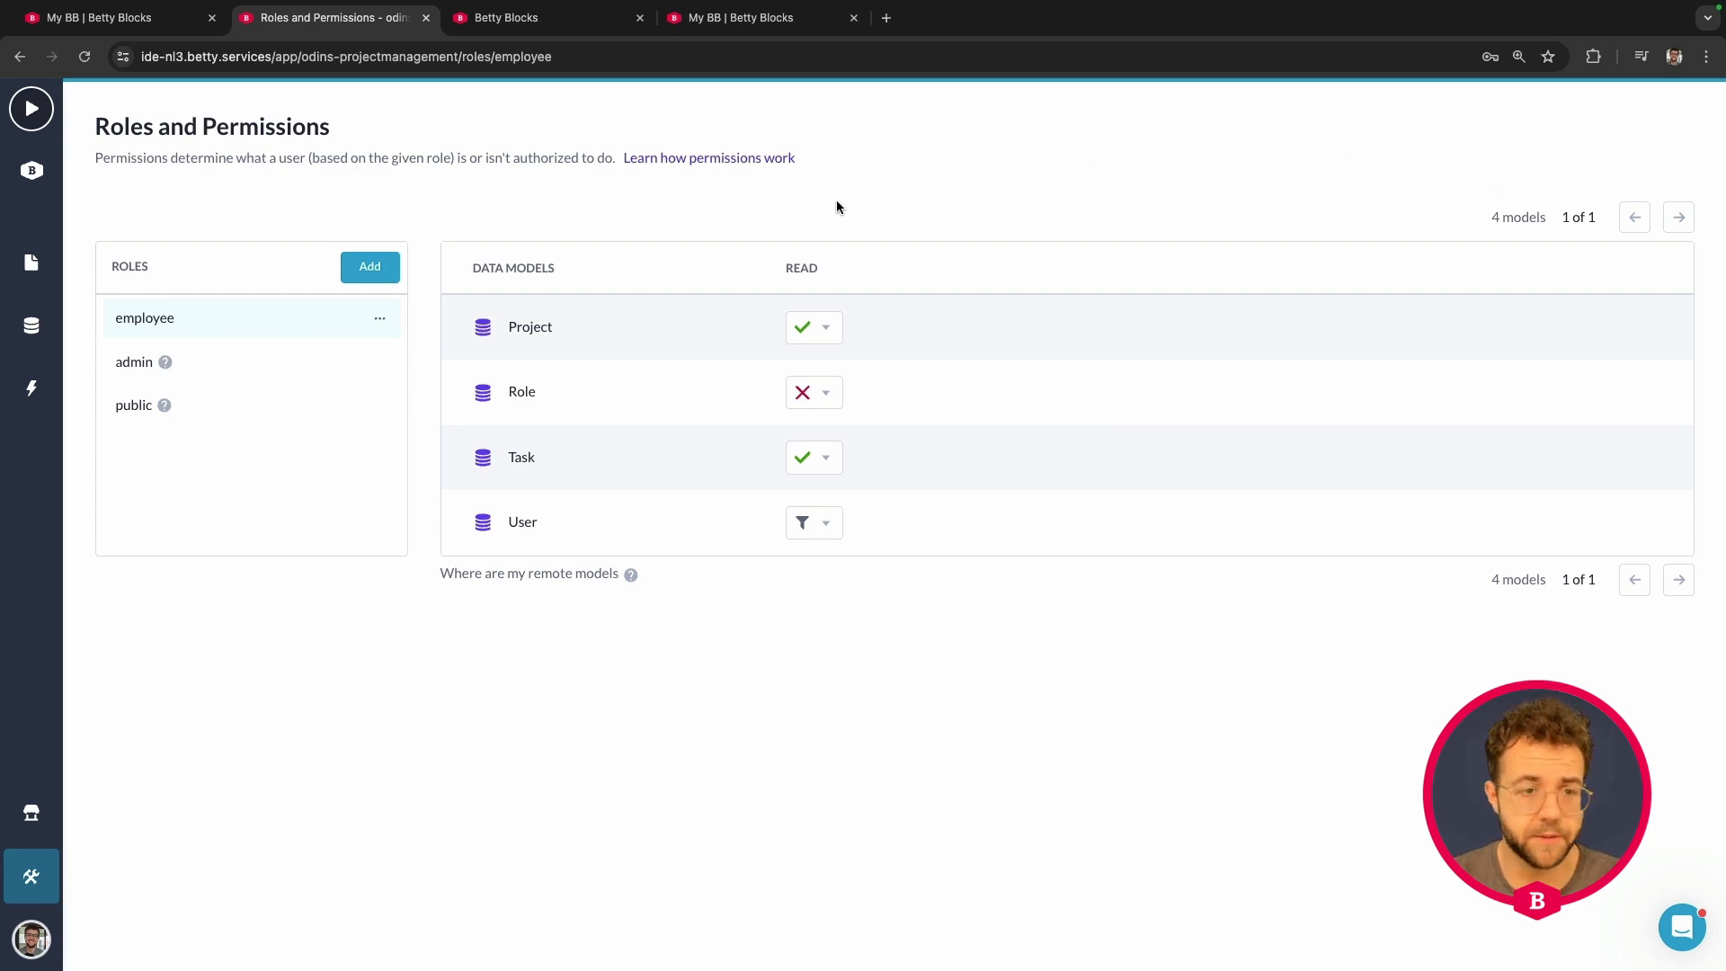
- Return to the full-screen browser and open My Betty Blocks in a new tab
key("ctrl+Up")
left_click(1024, 76)
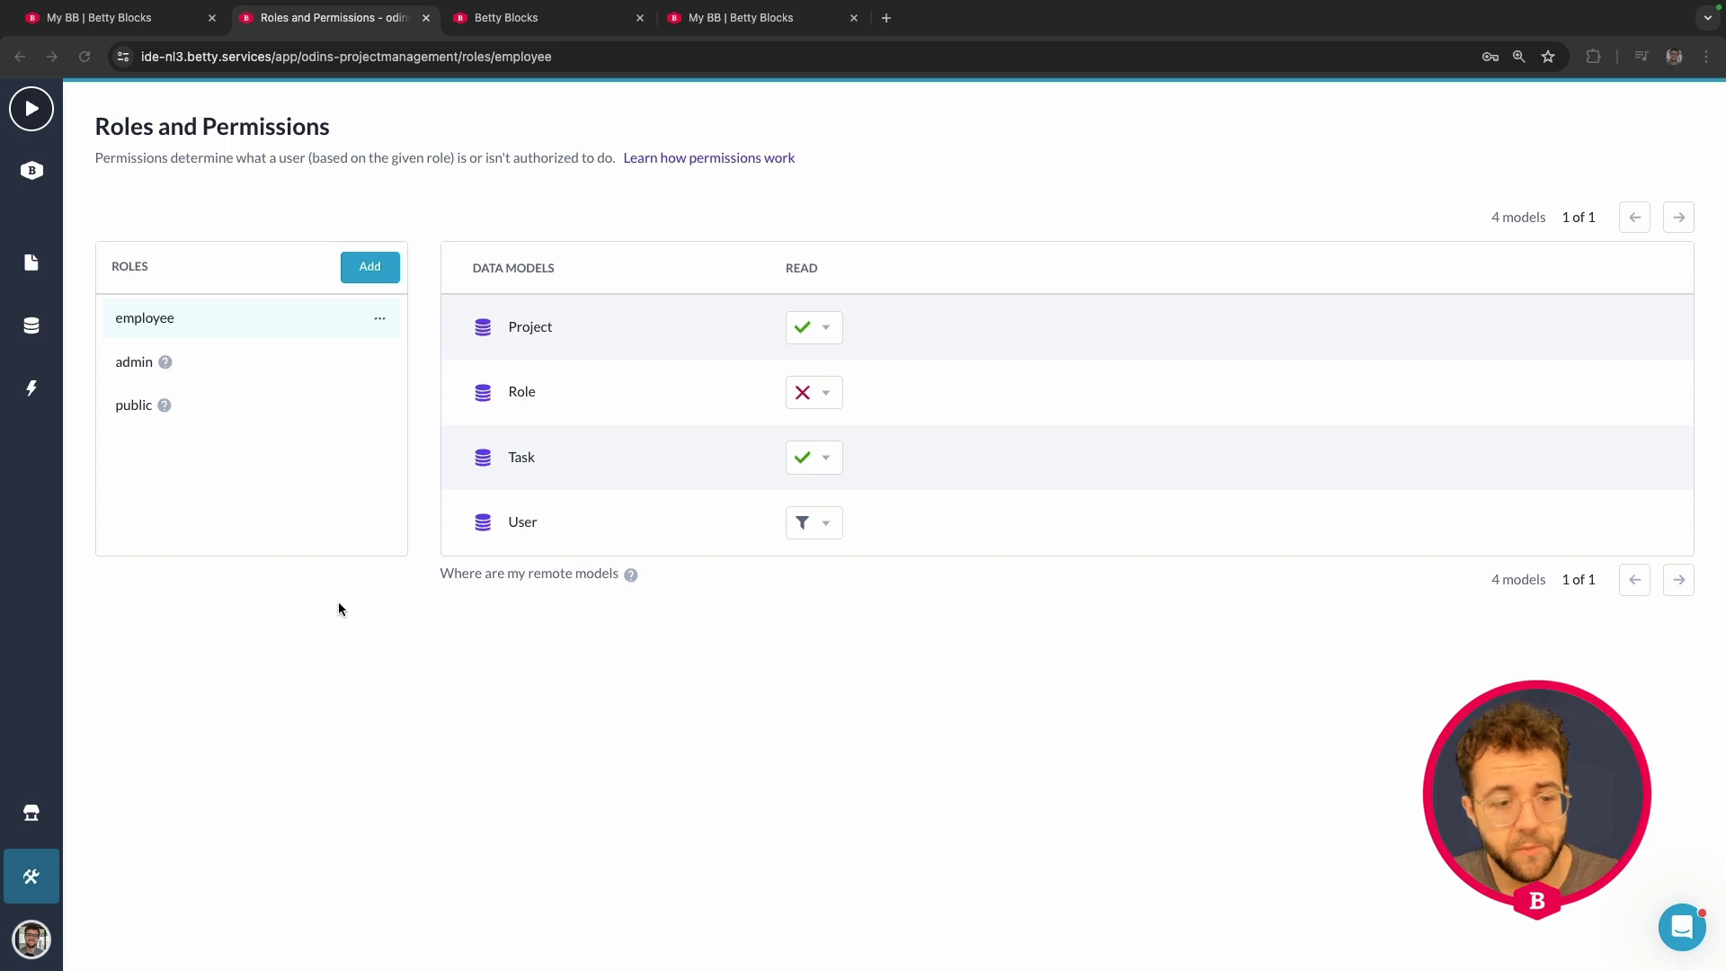
left_click(33, 942)
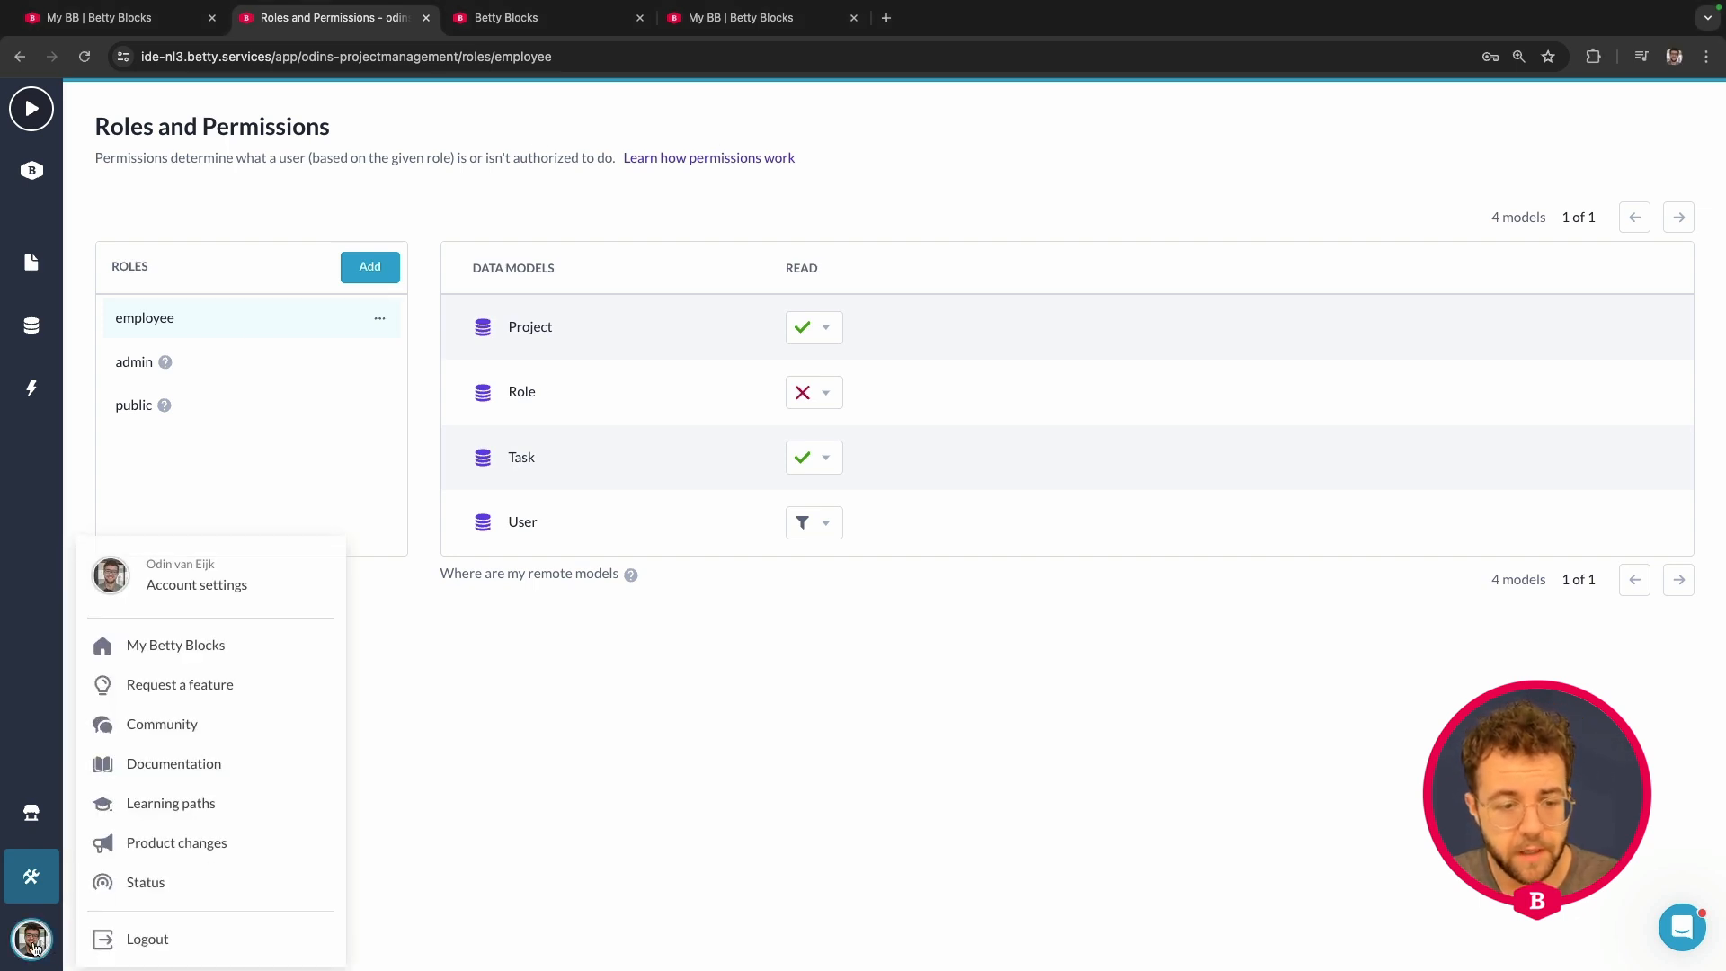
left_click(201, 646)
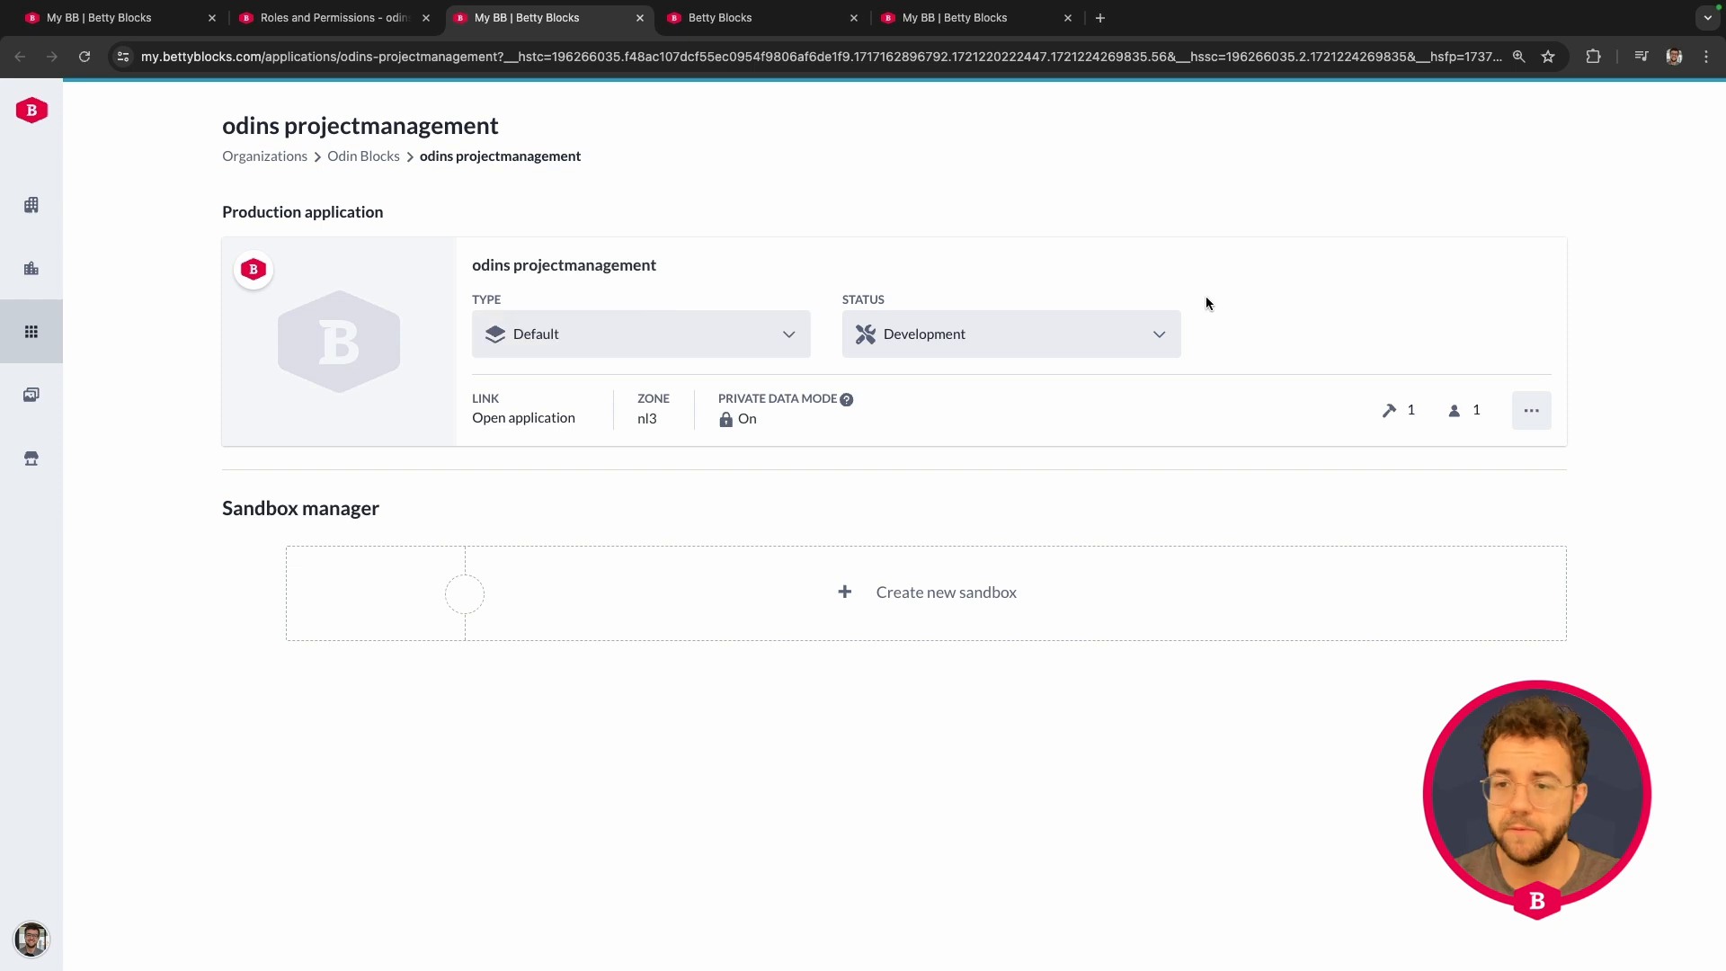
- Visit the application's users management, then reopen My Betty Blocks from the account menu
left_click(1529, 404)
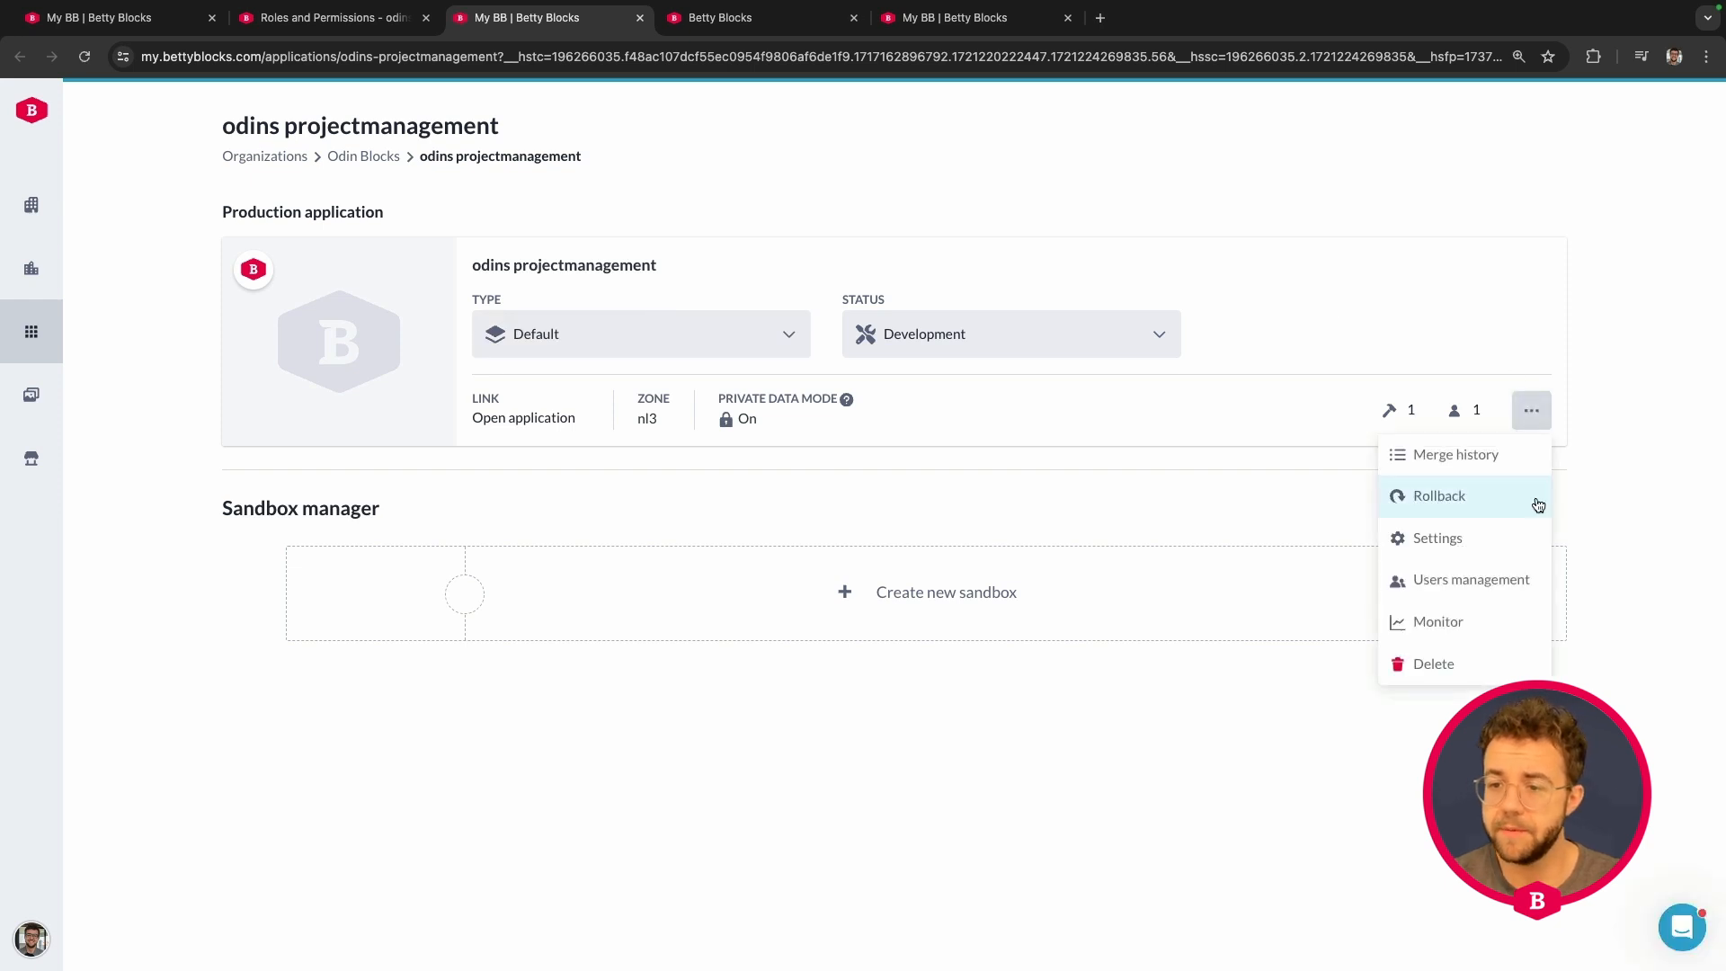
left_click(1483, 582)
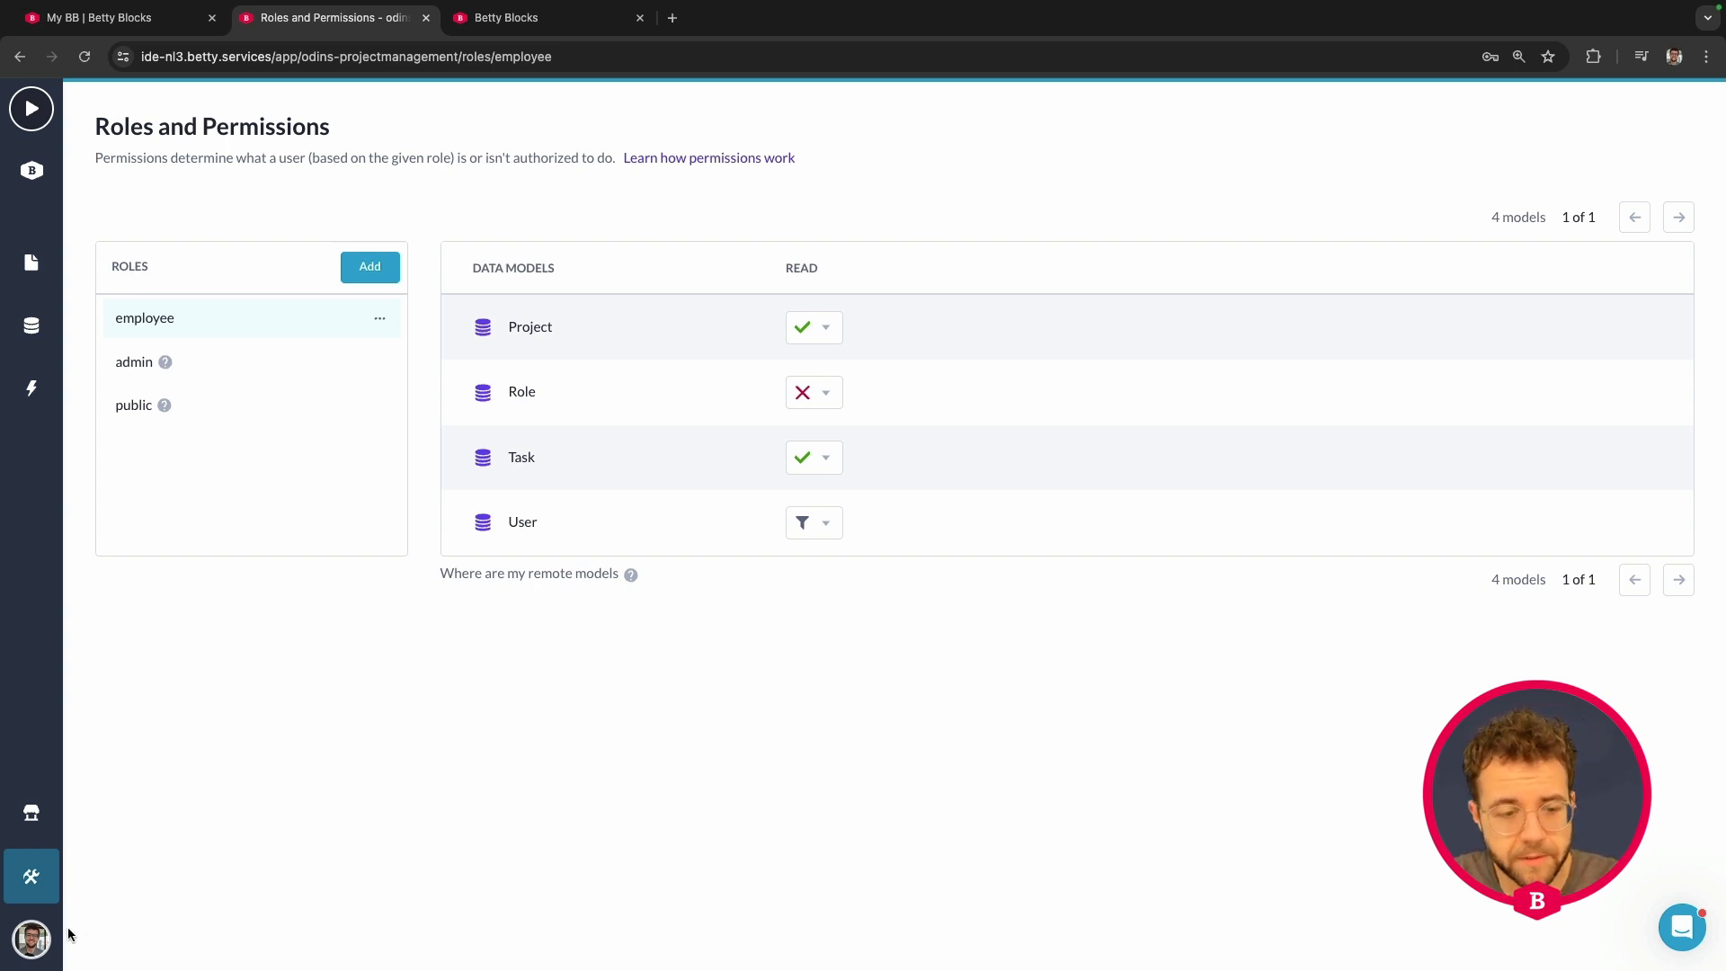
left_click(30, 943)
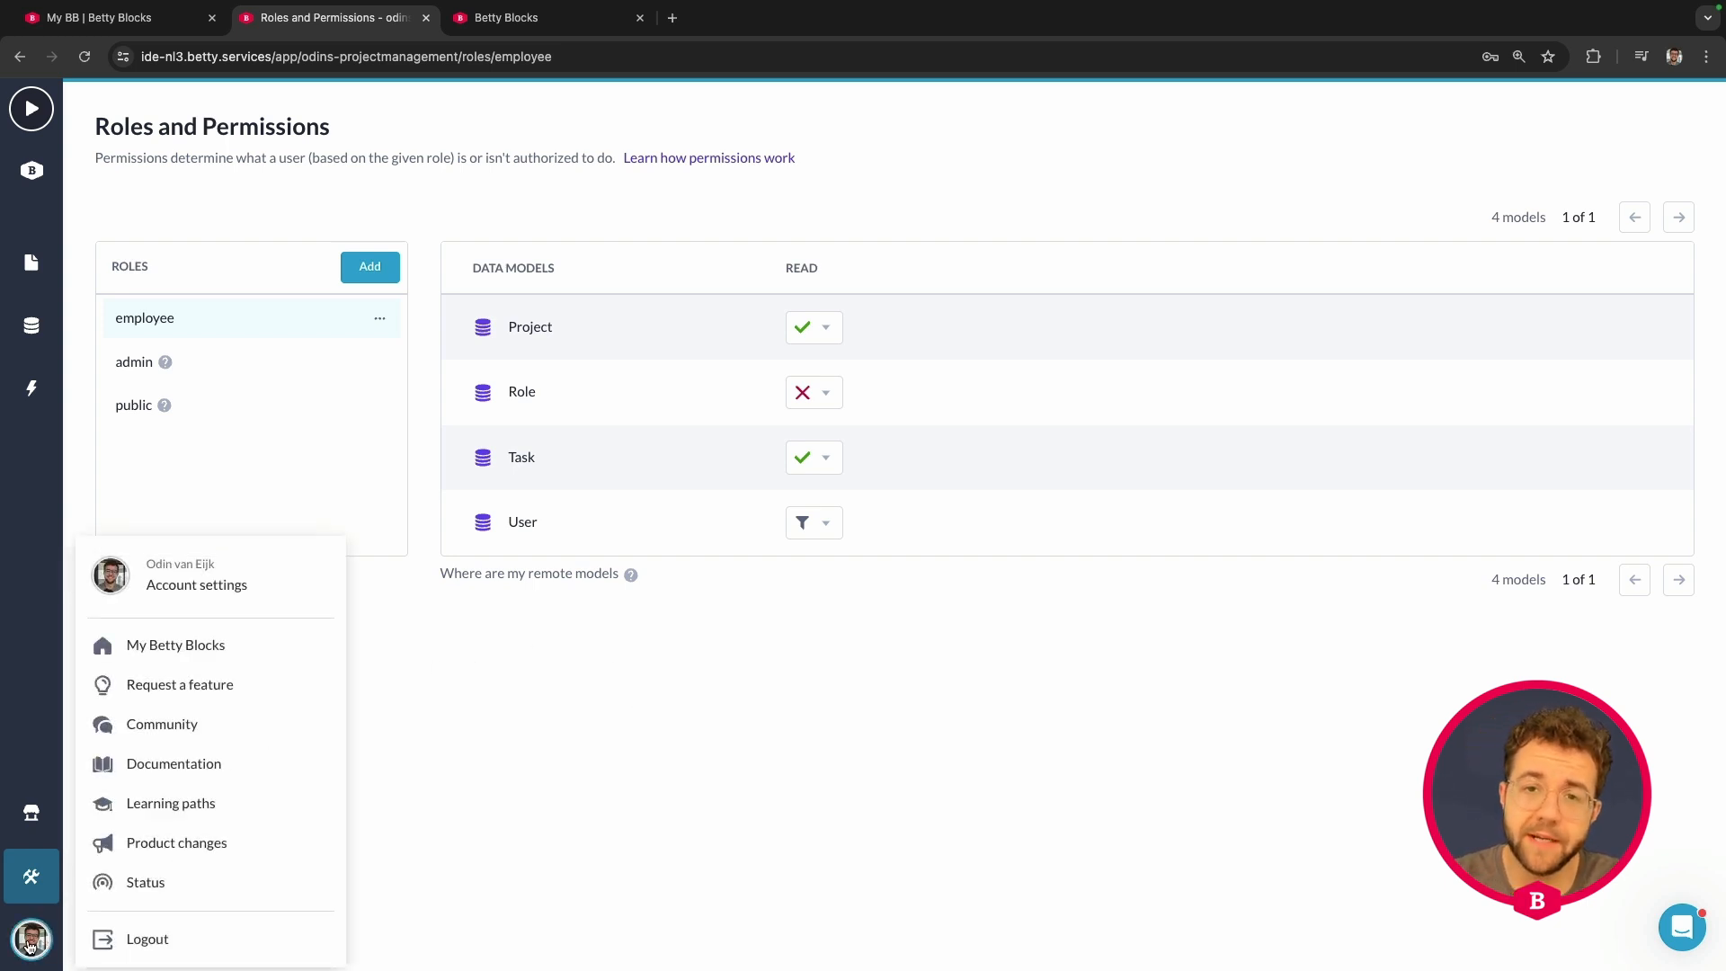
left_click(176, 645)
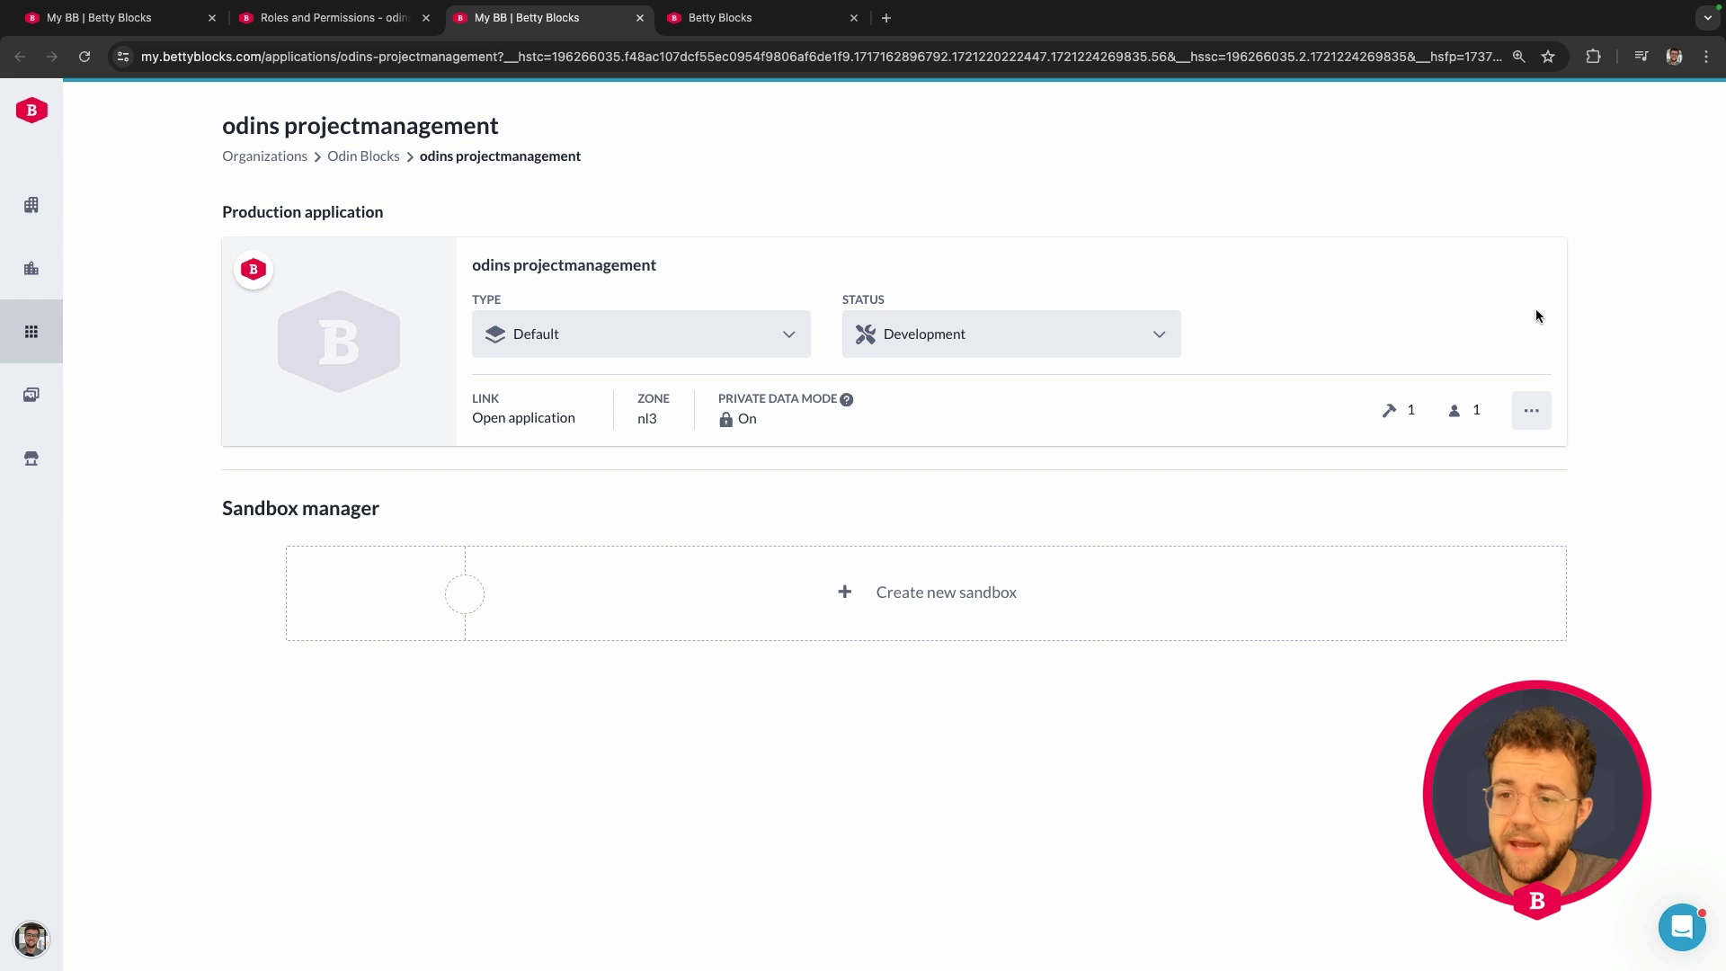
- Open Users management for odins projectmanagement from the application card's actions menu
left_click(1537, 413)
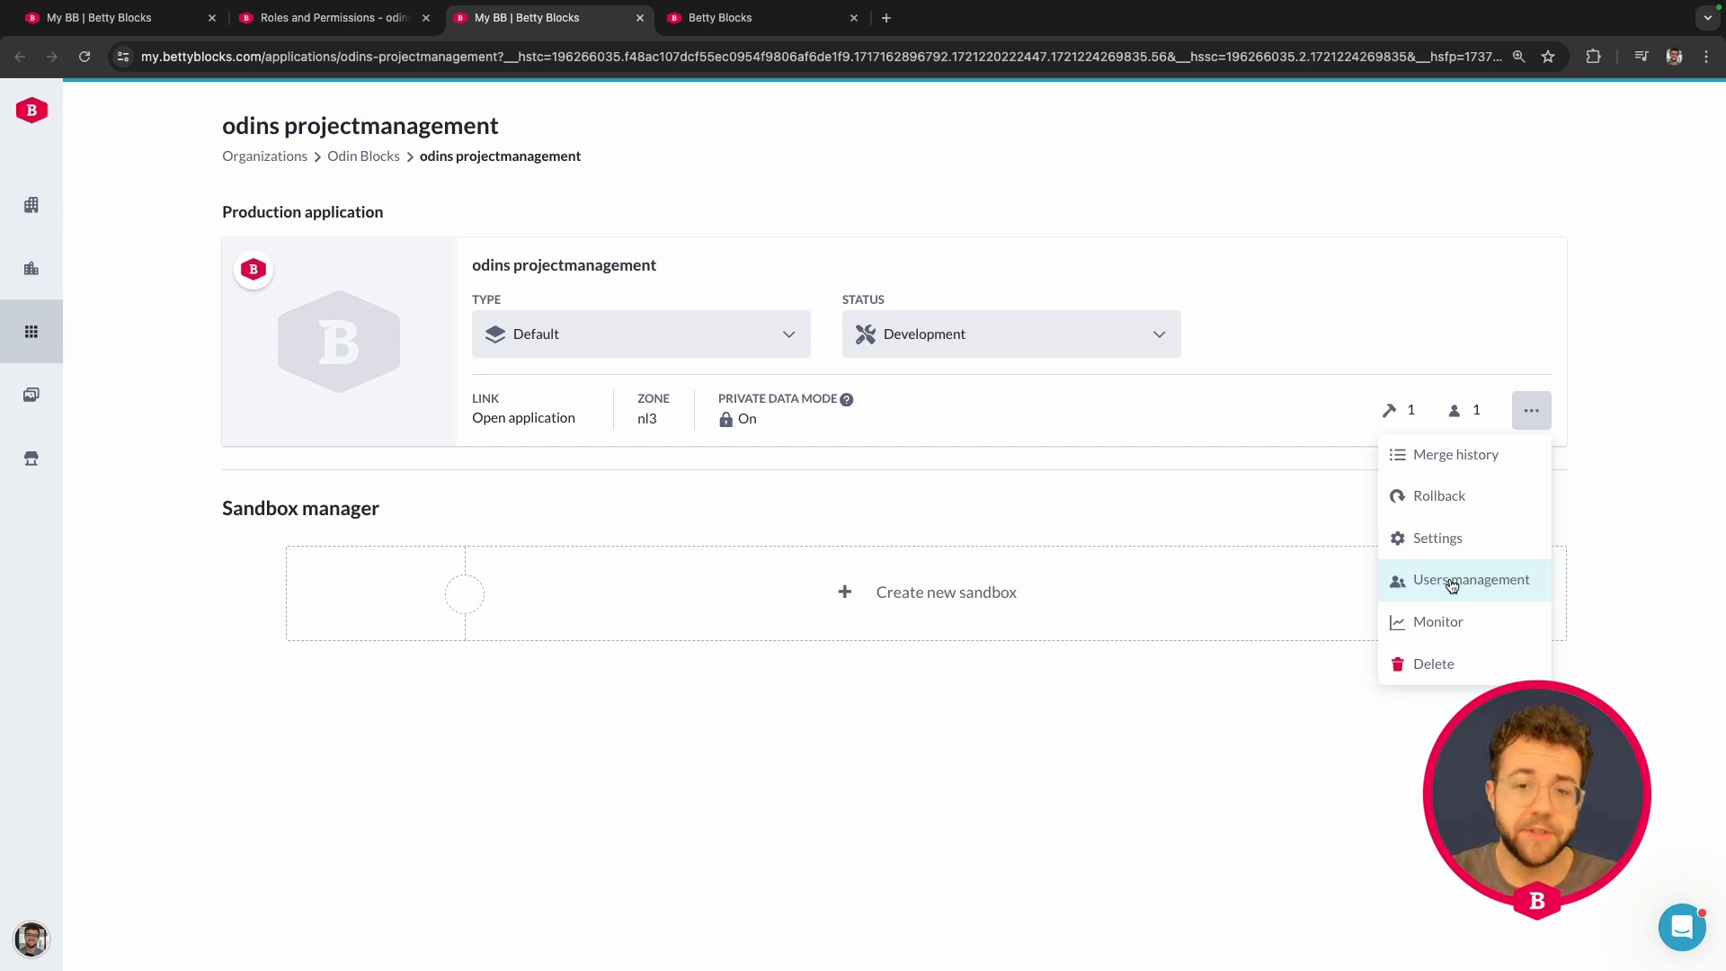
left_click(1036, 351)
left_click(1292, 406)
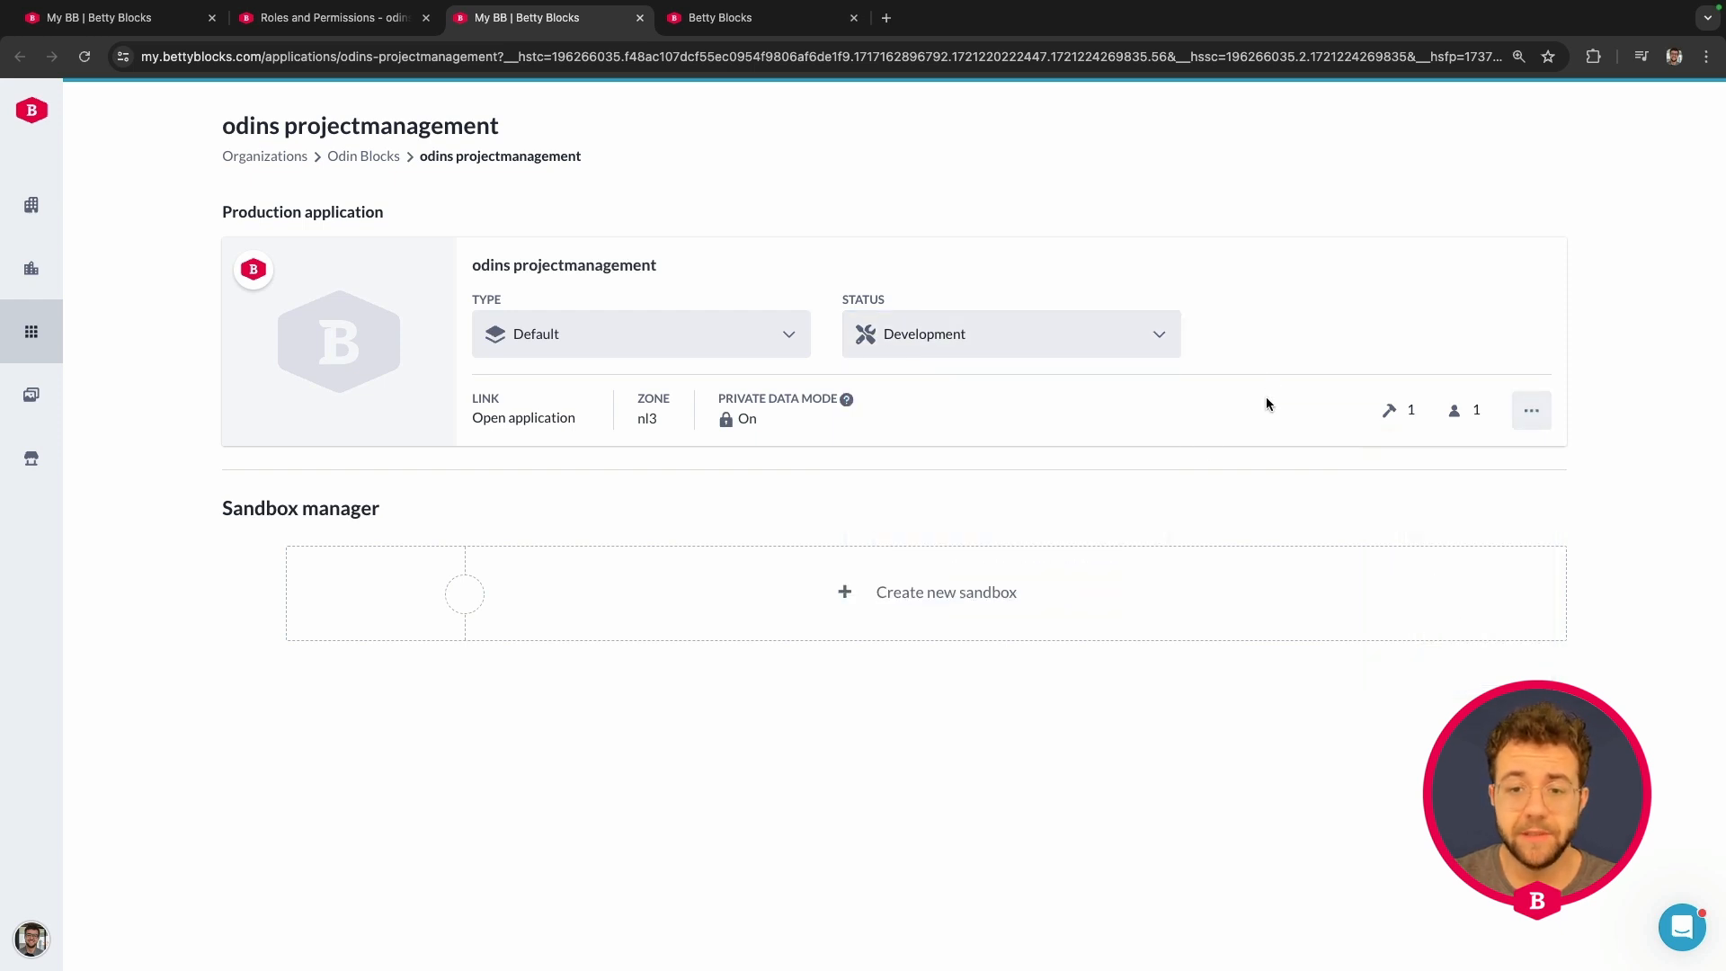
left_click(1532, 411)
left_click(1479, 585)
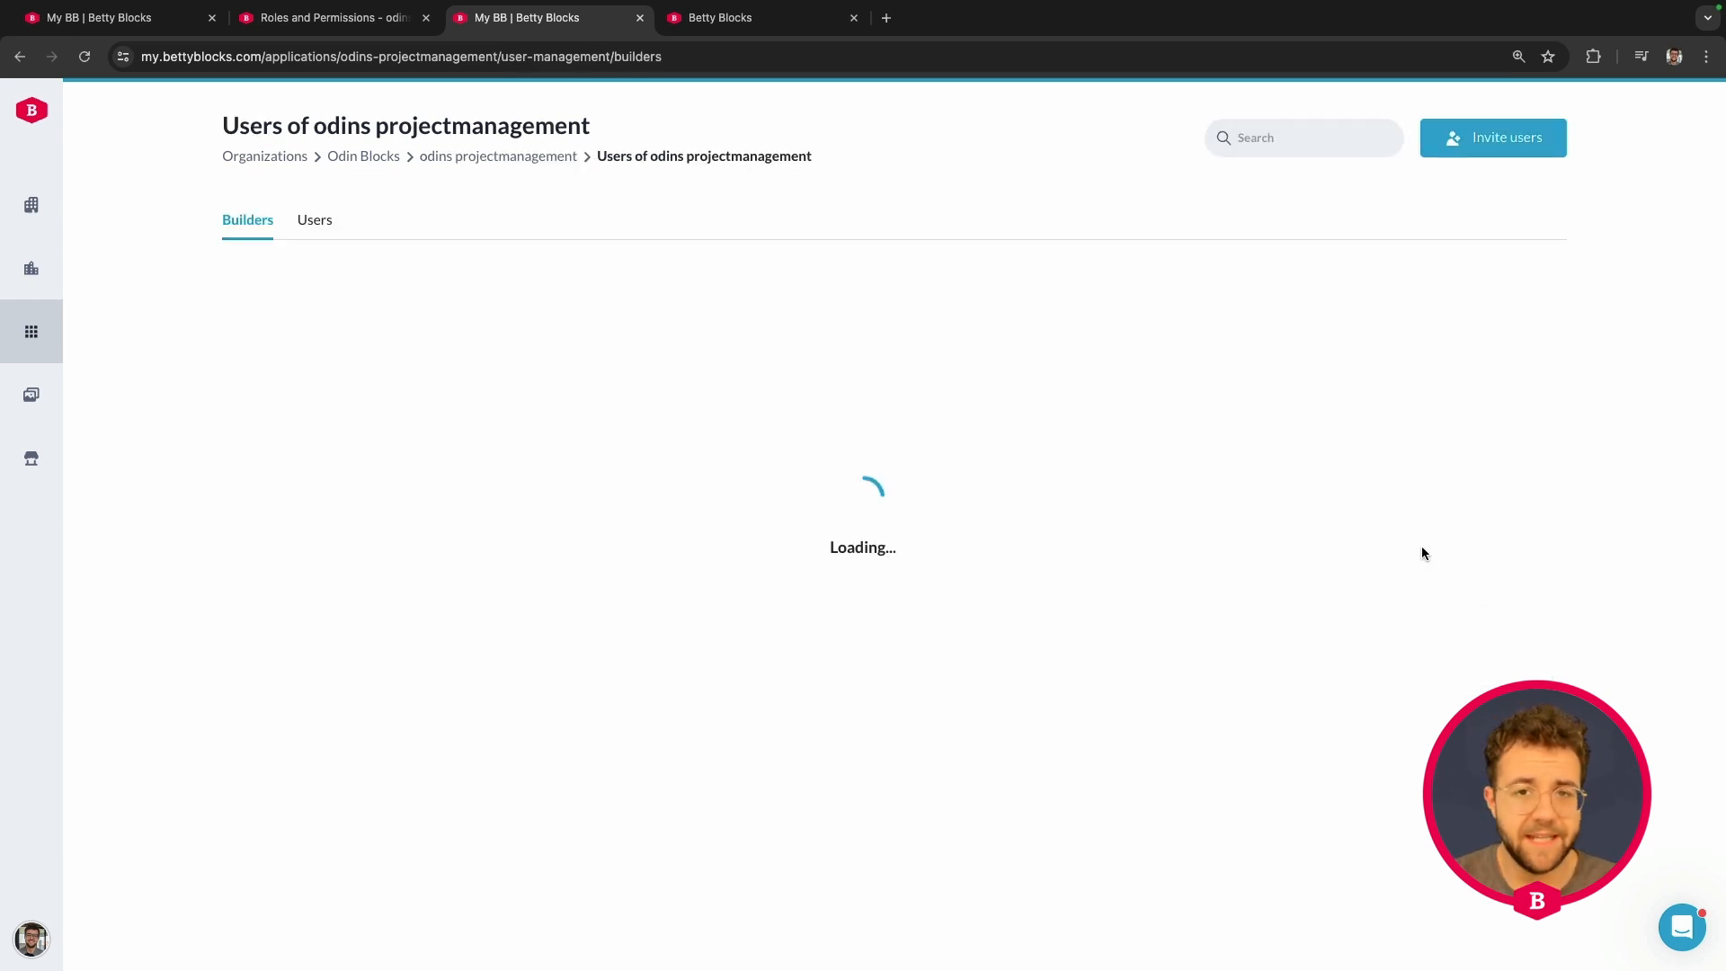
- Invite the test account's e-mail address as a Citizen developer and send the invitation
left_click(1484, 142)
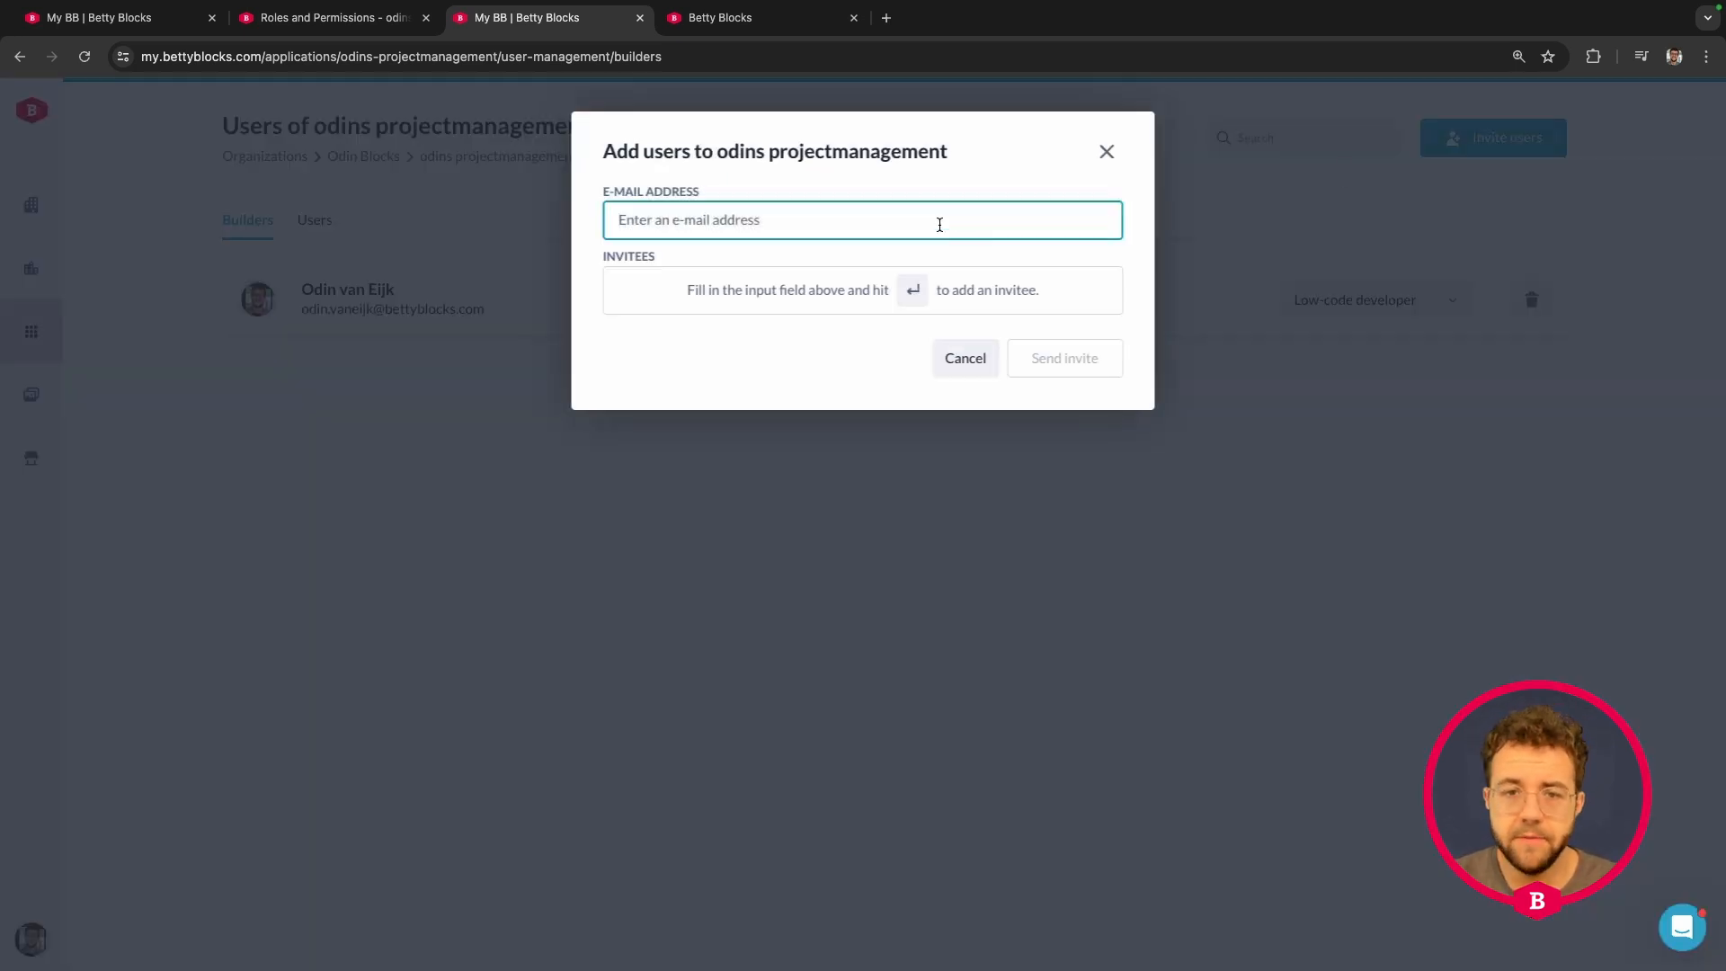
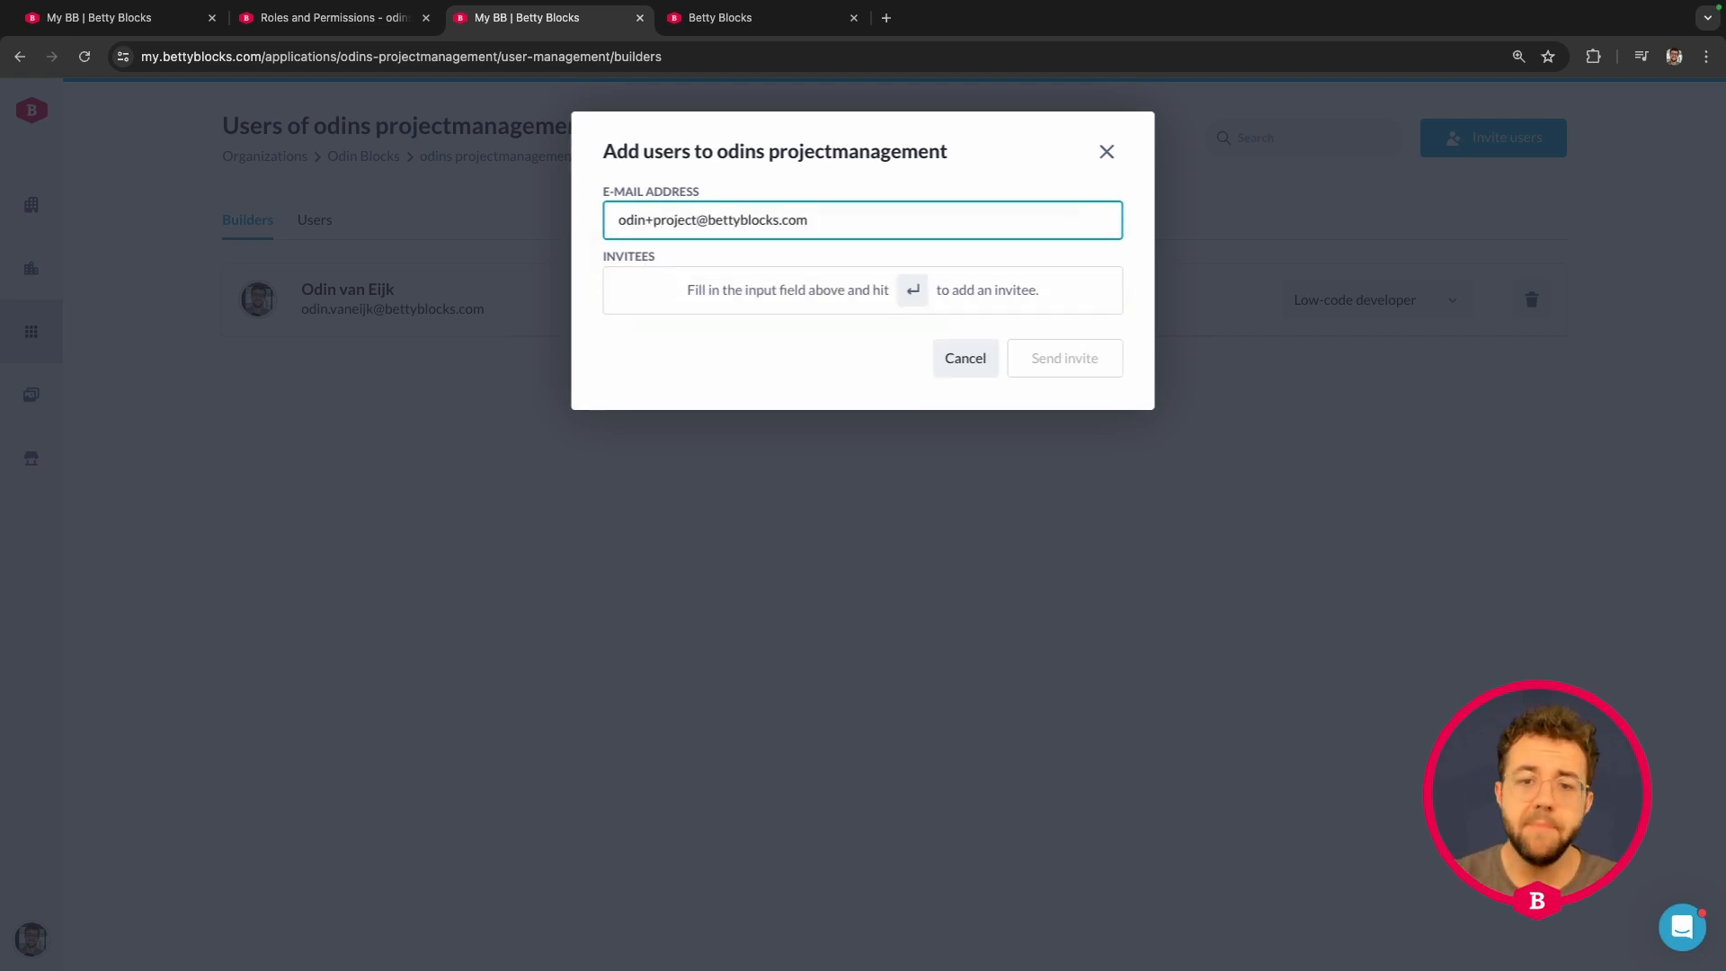
key("Return")
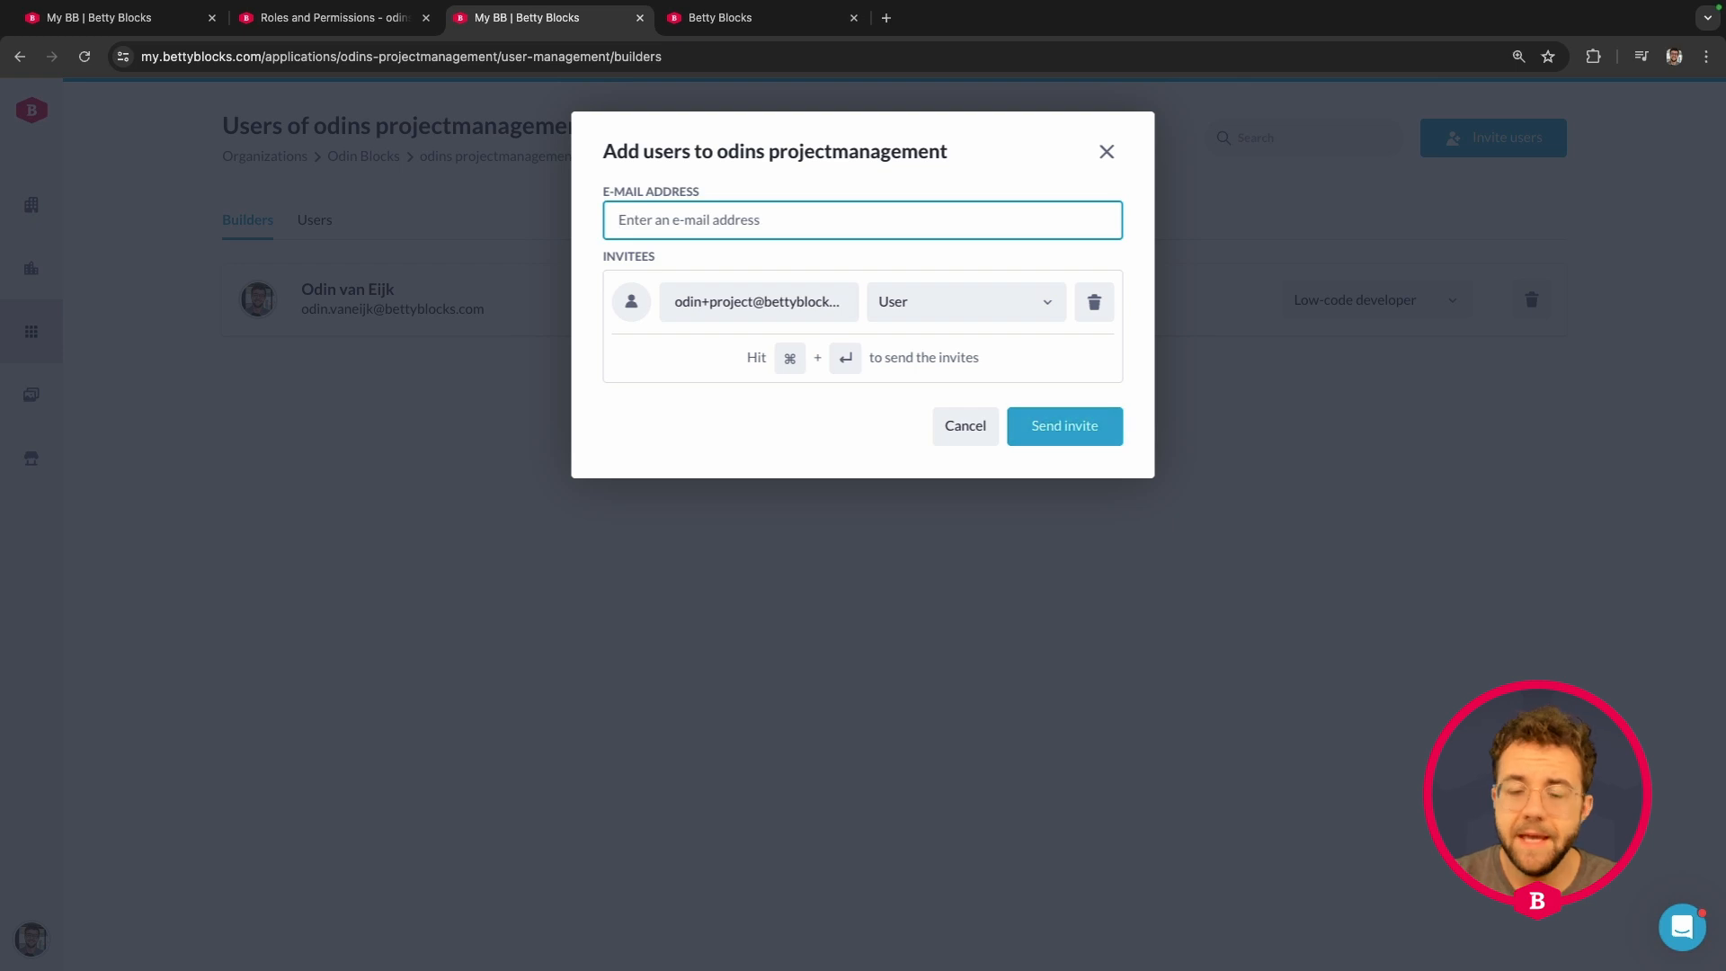
left_click(976, 301)
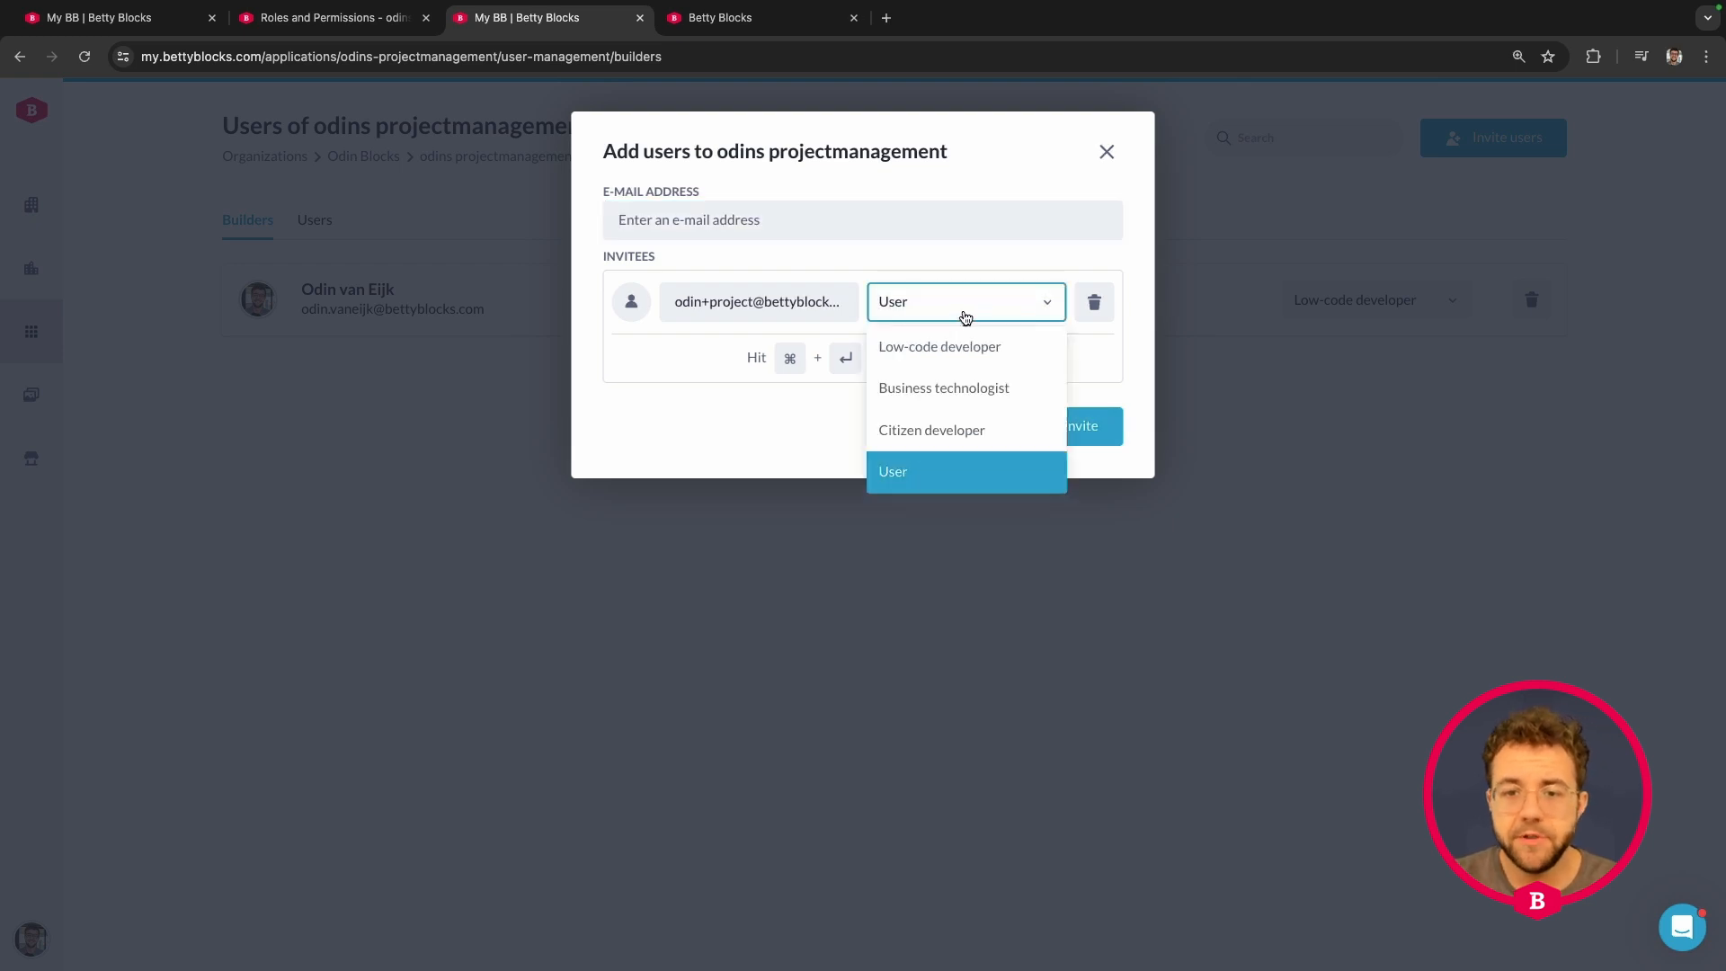
left_click(949, 436)
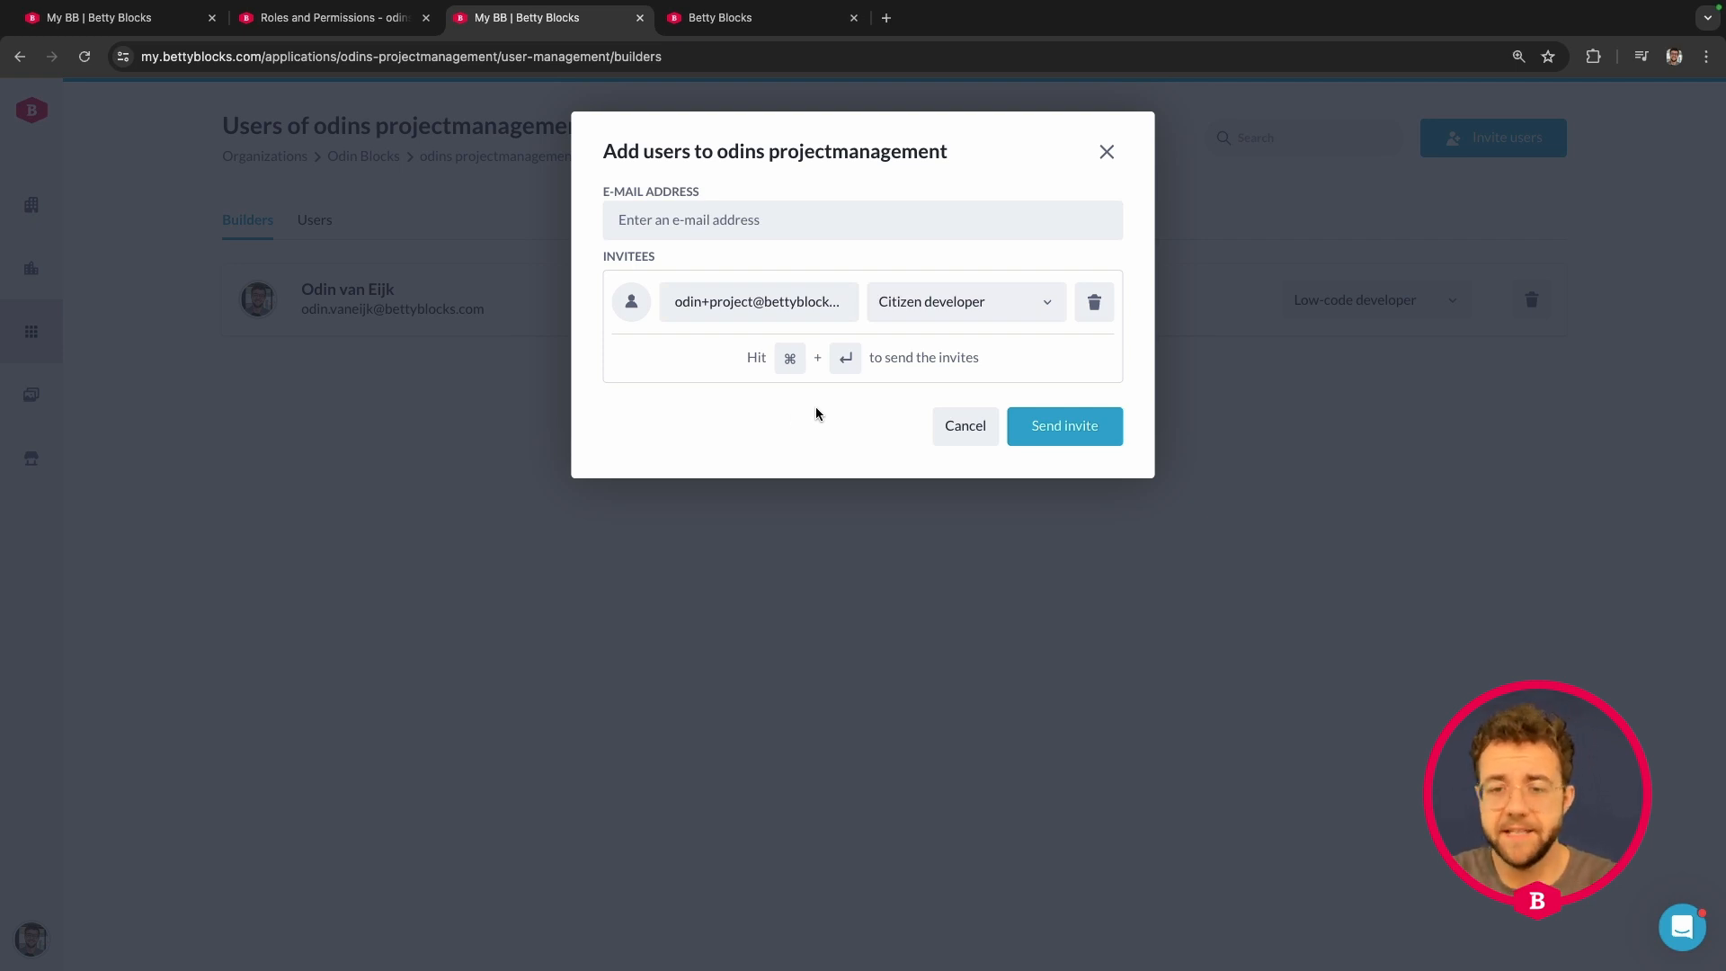
left_click(1069, 424)
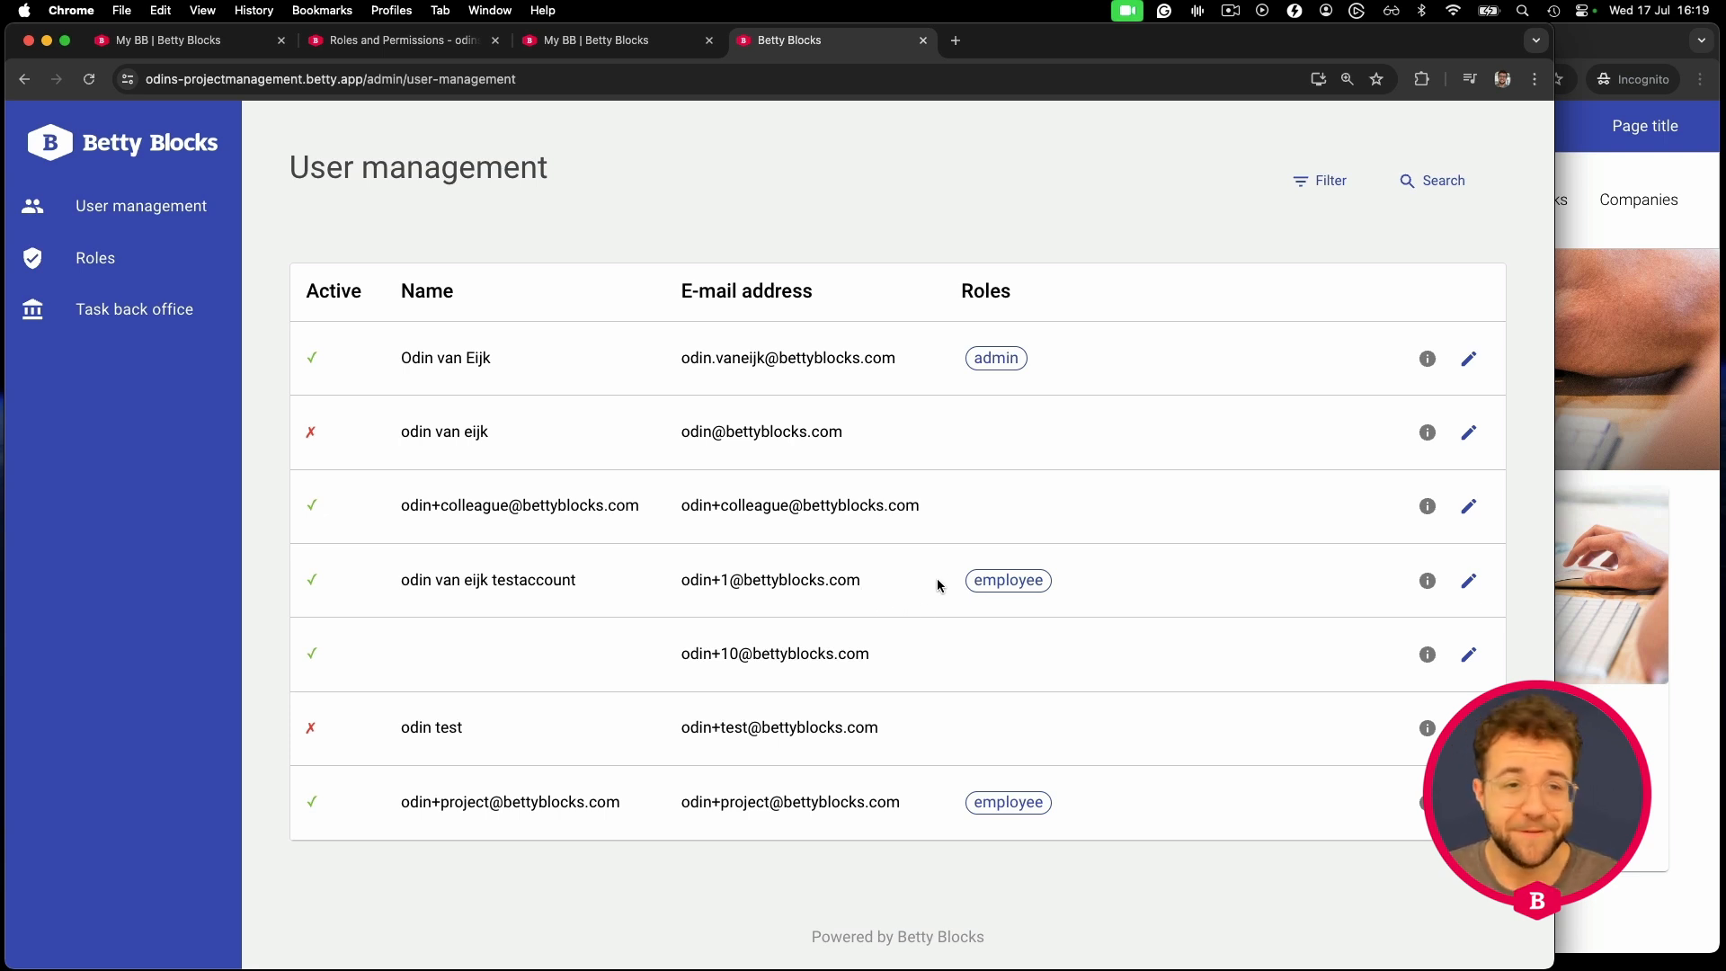
- Highlight the test account user's name and e-mail in the user list, then clear it
left_click_drag(393, 583, 862, 585)
left_click(1178, 567)
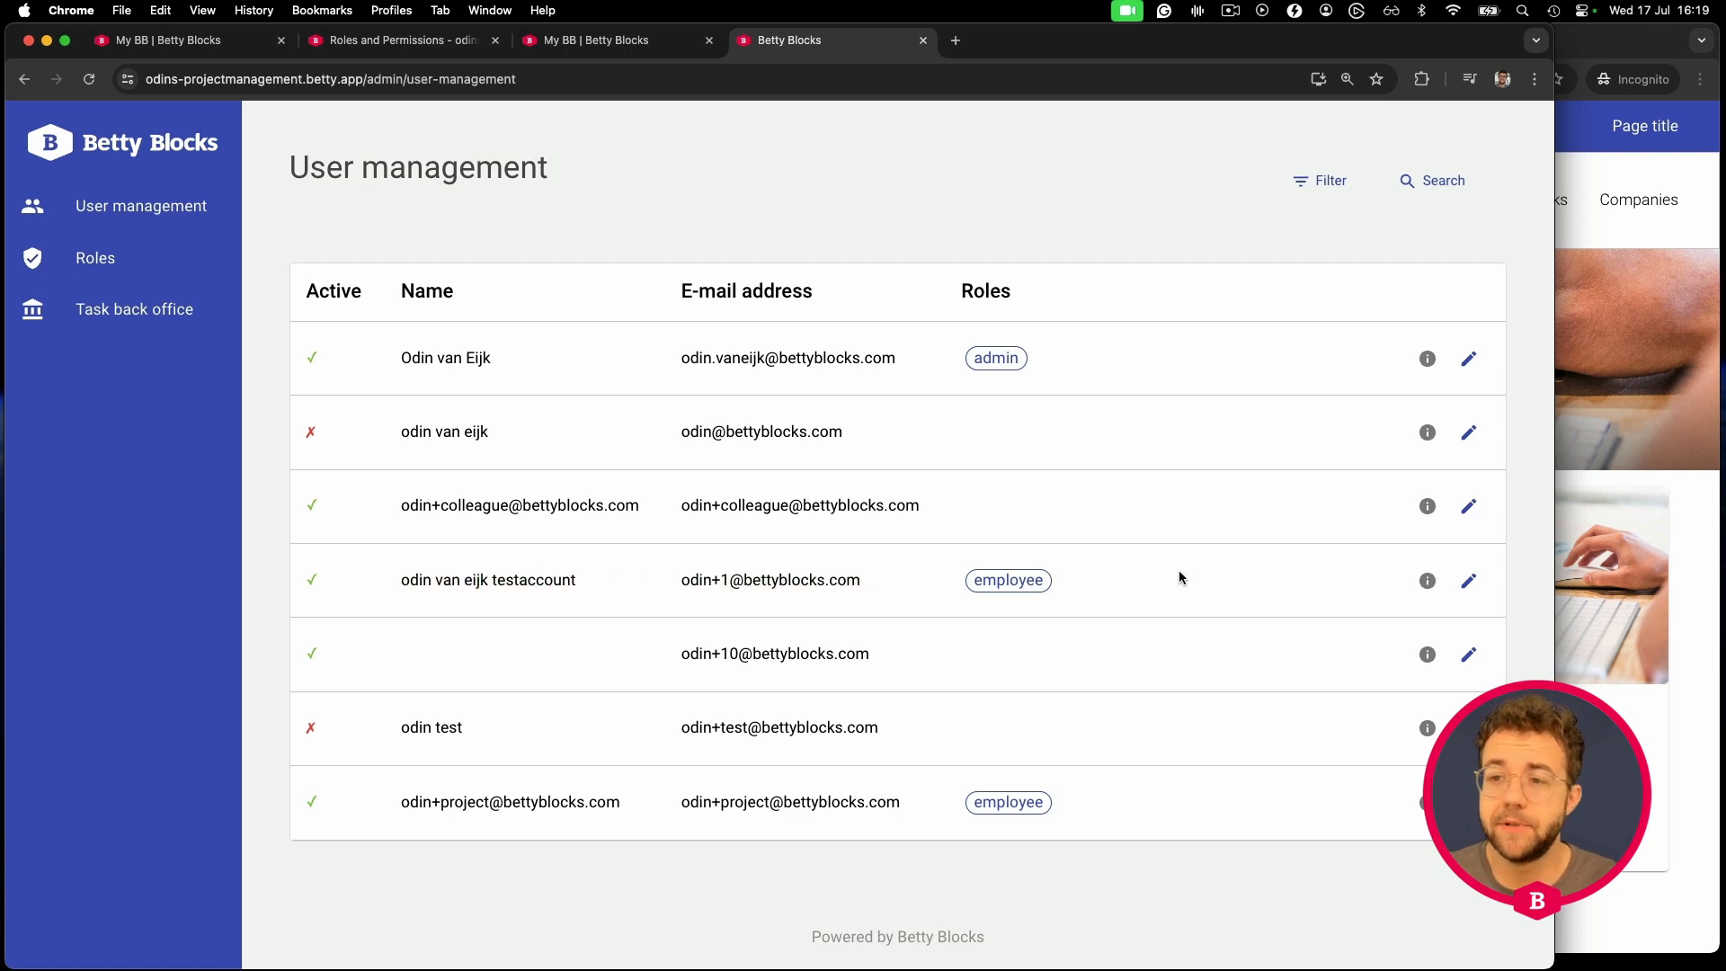
- Raise and widen the incognito app, visit Task overview, User management and Roles, then Project Overview
left_click(1582, 141)
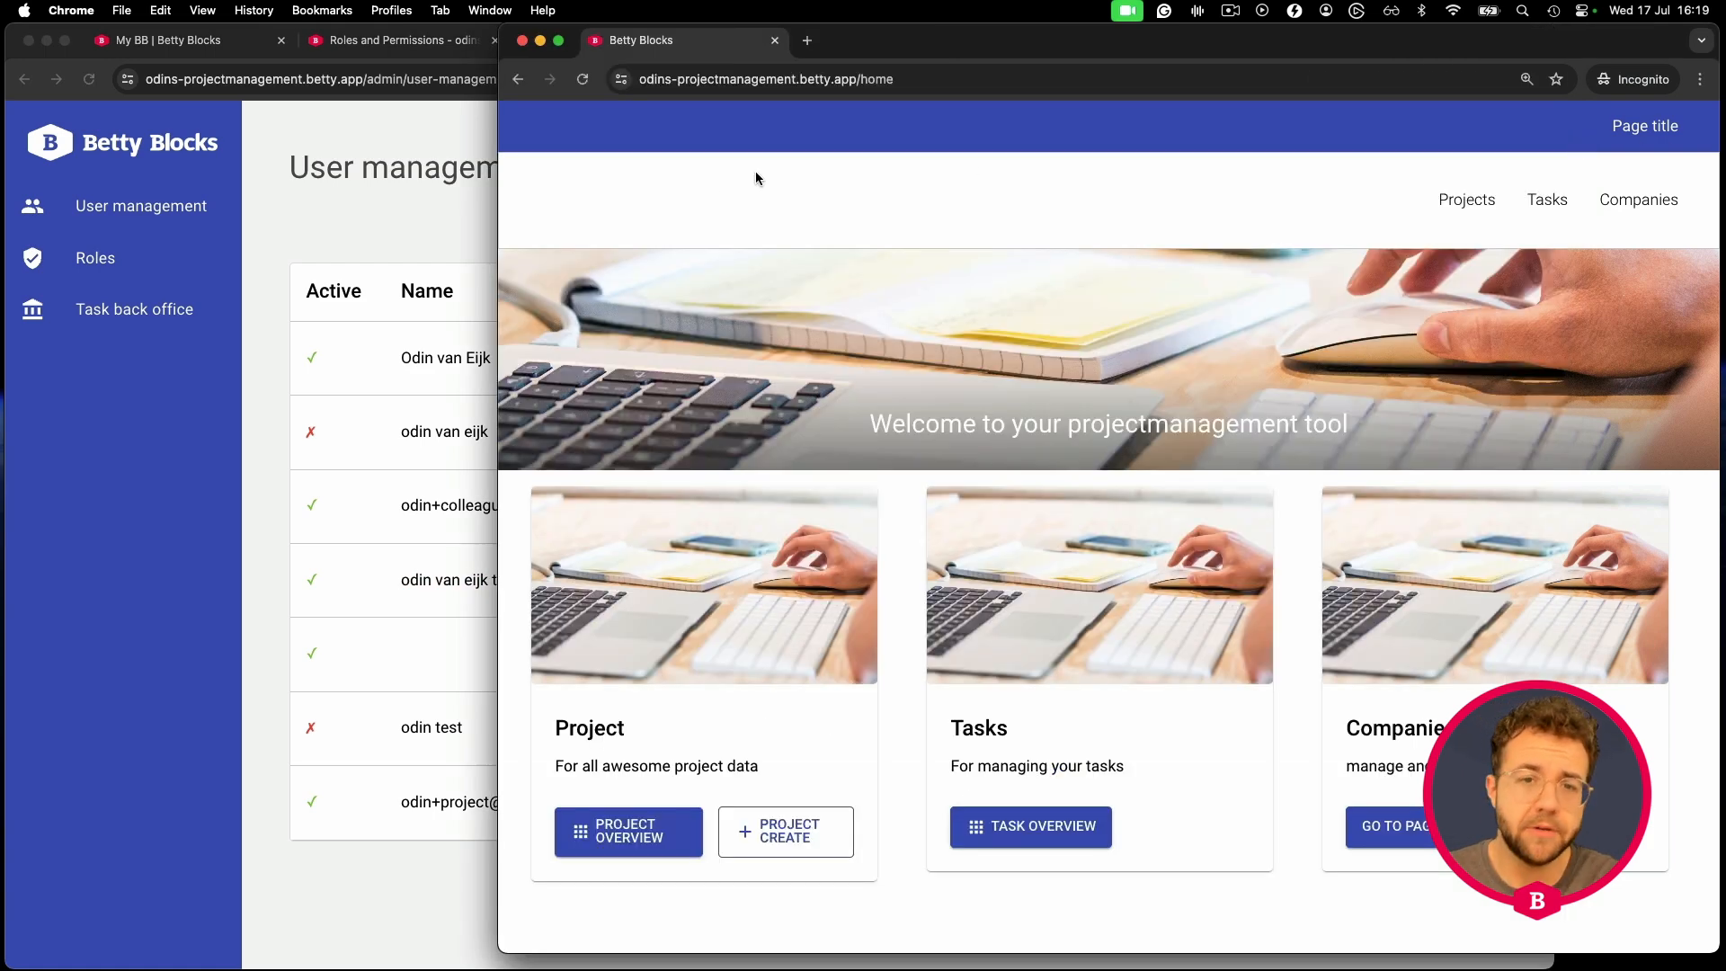
left_click_drag(468, 160, 247, 160)
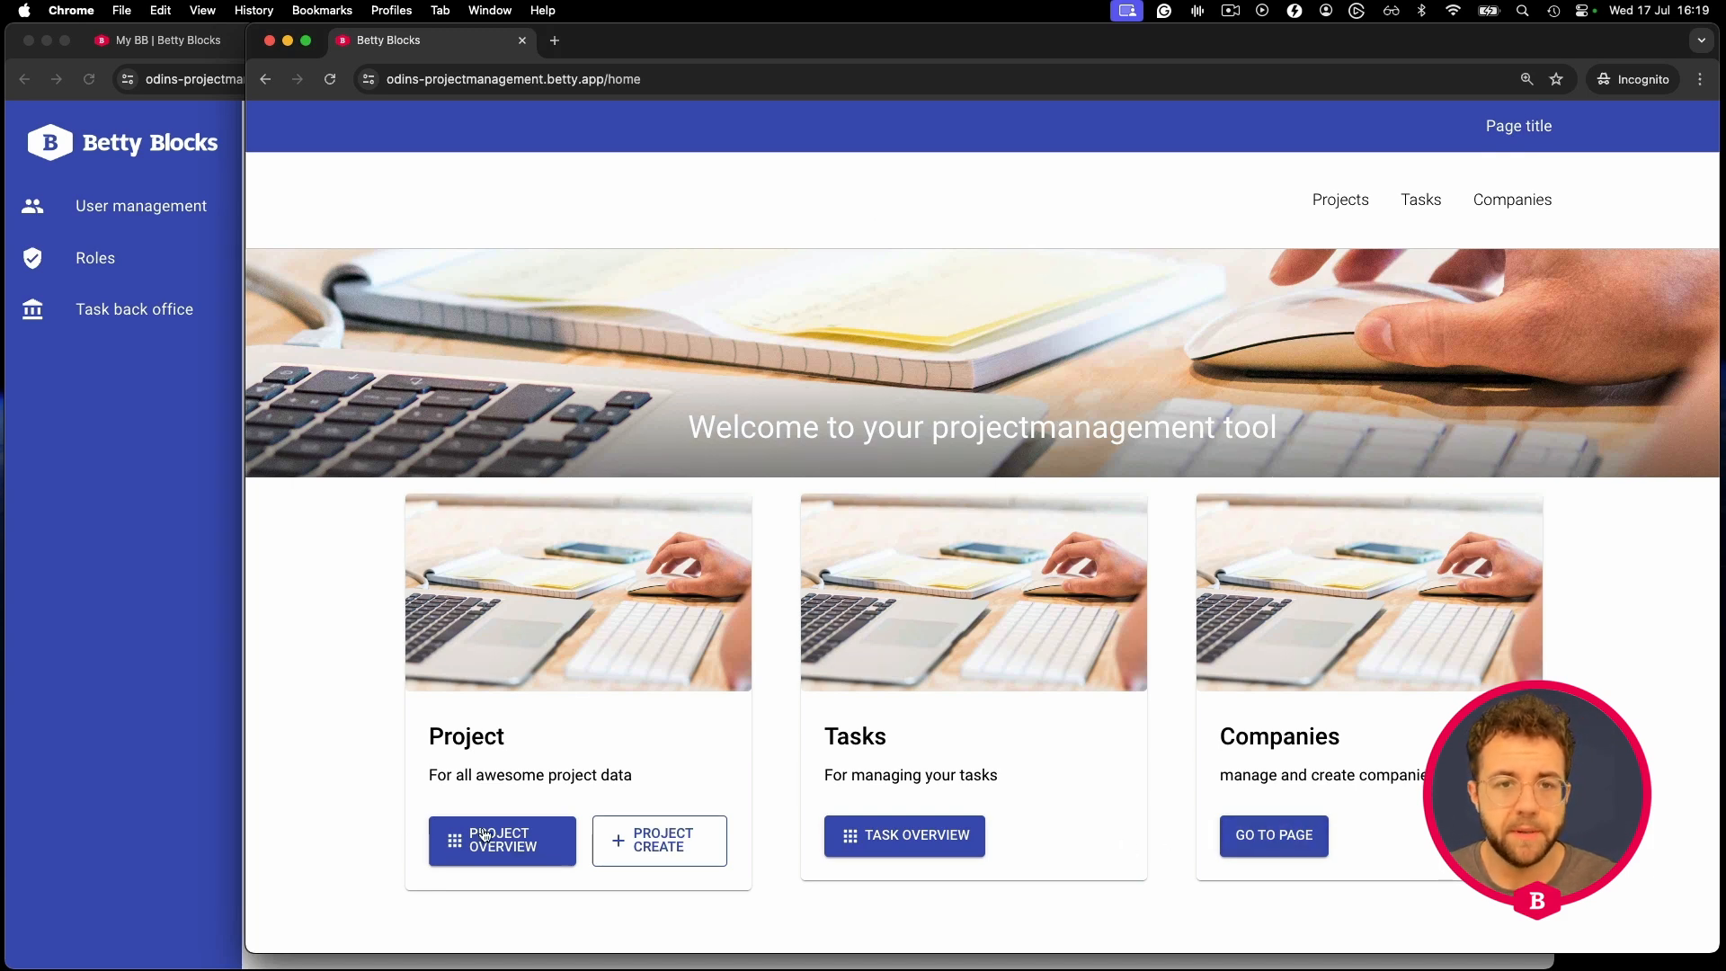
left_click(917, 836)
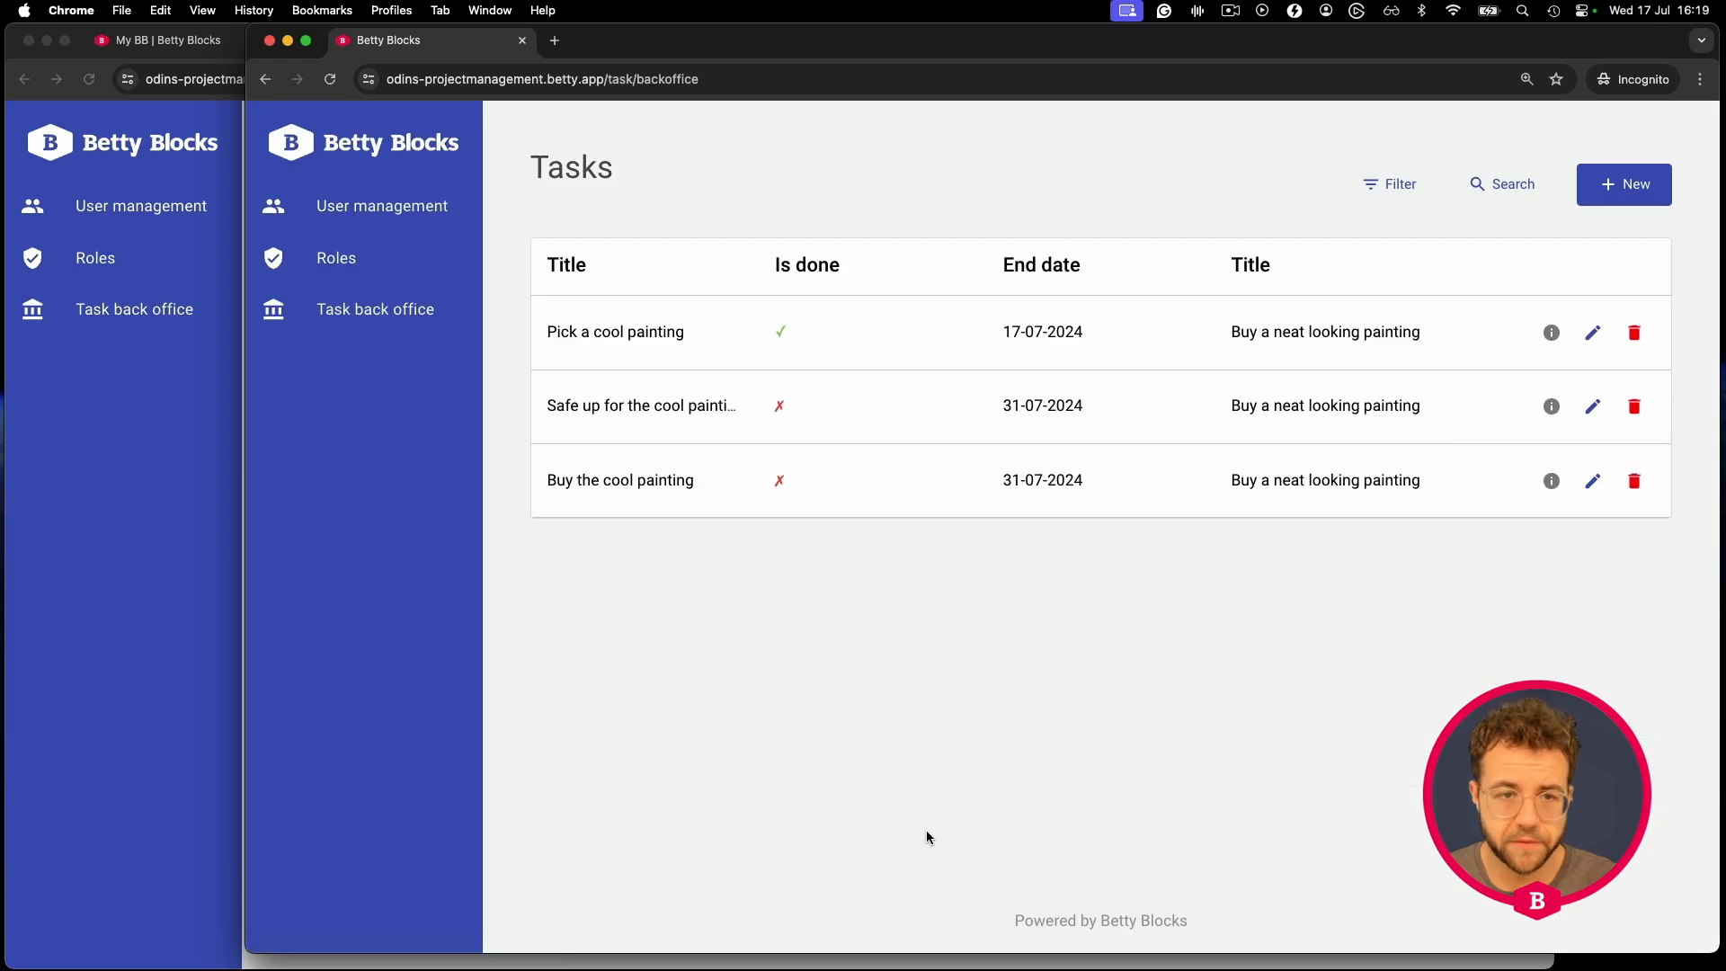
left_click(366, 204)
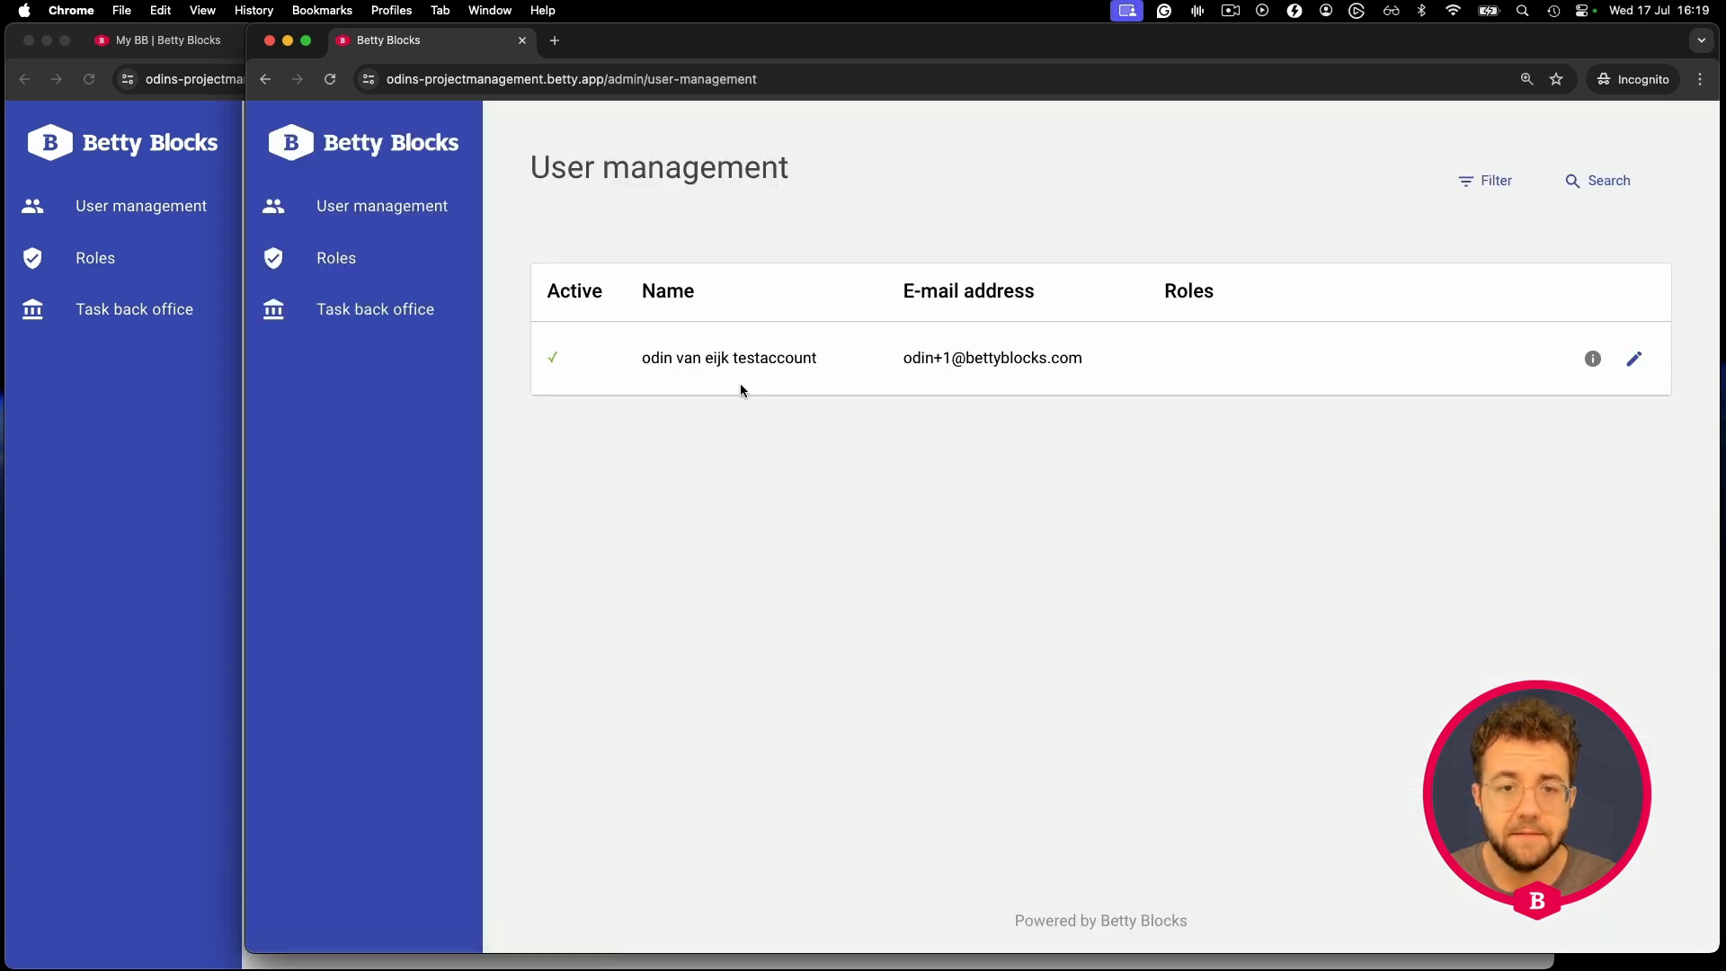
left_click(347, 260)
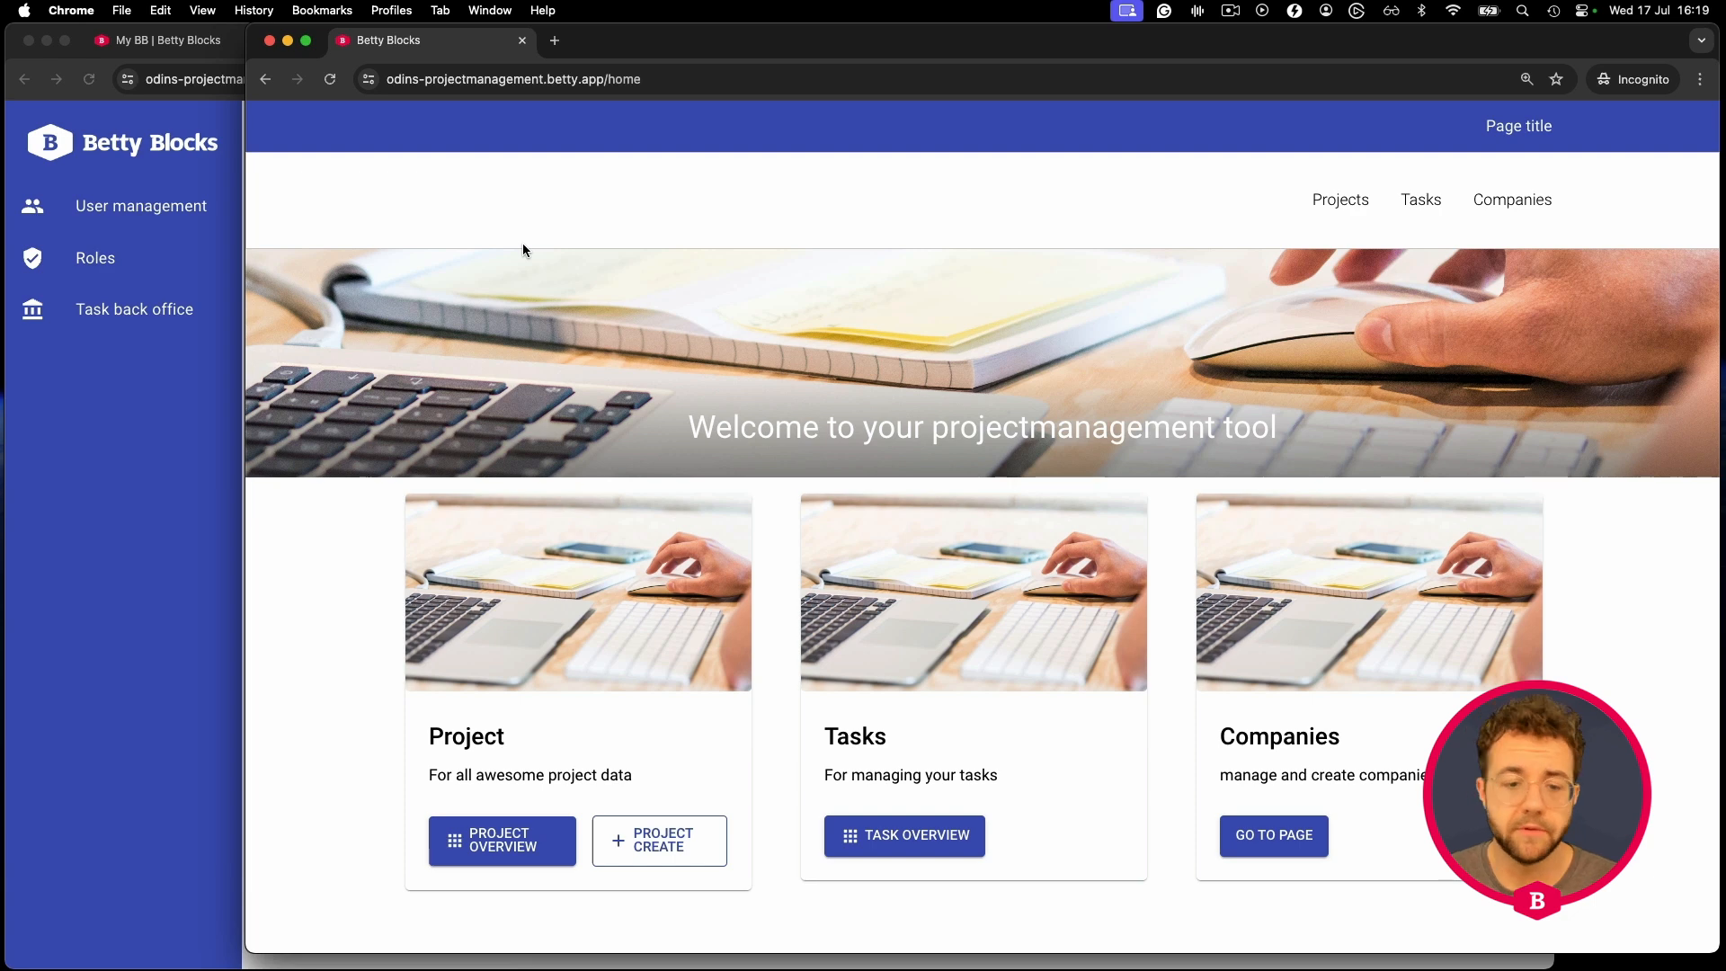
left_click(509, 856)
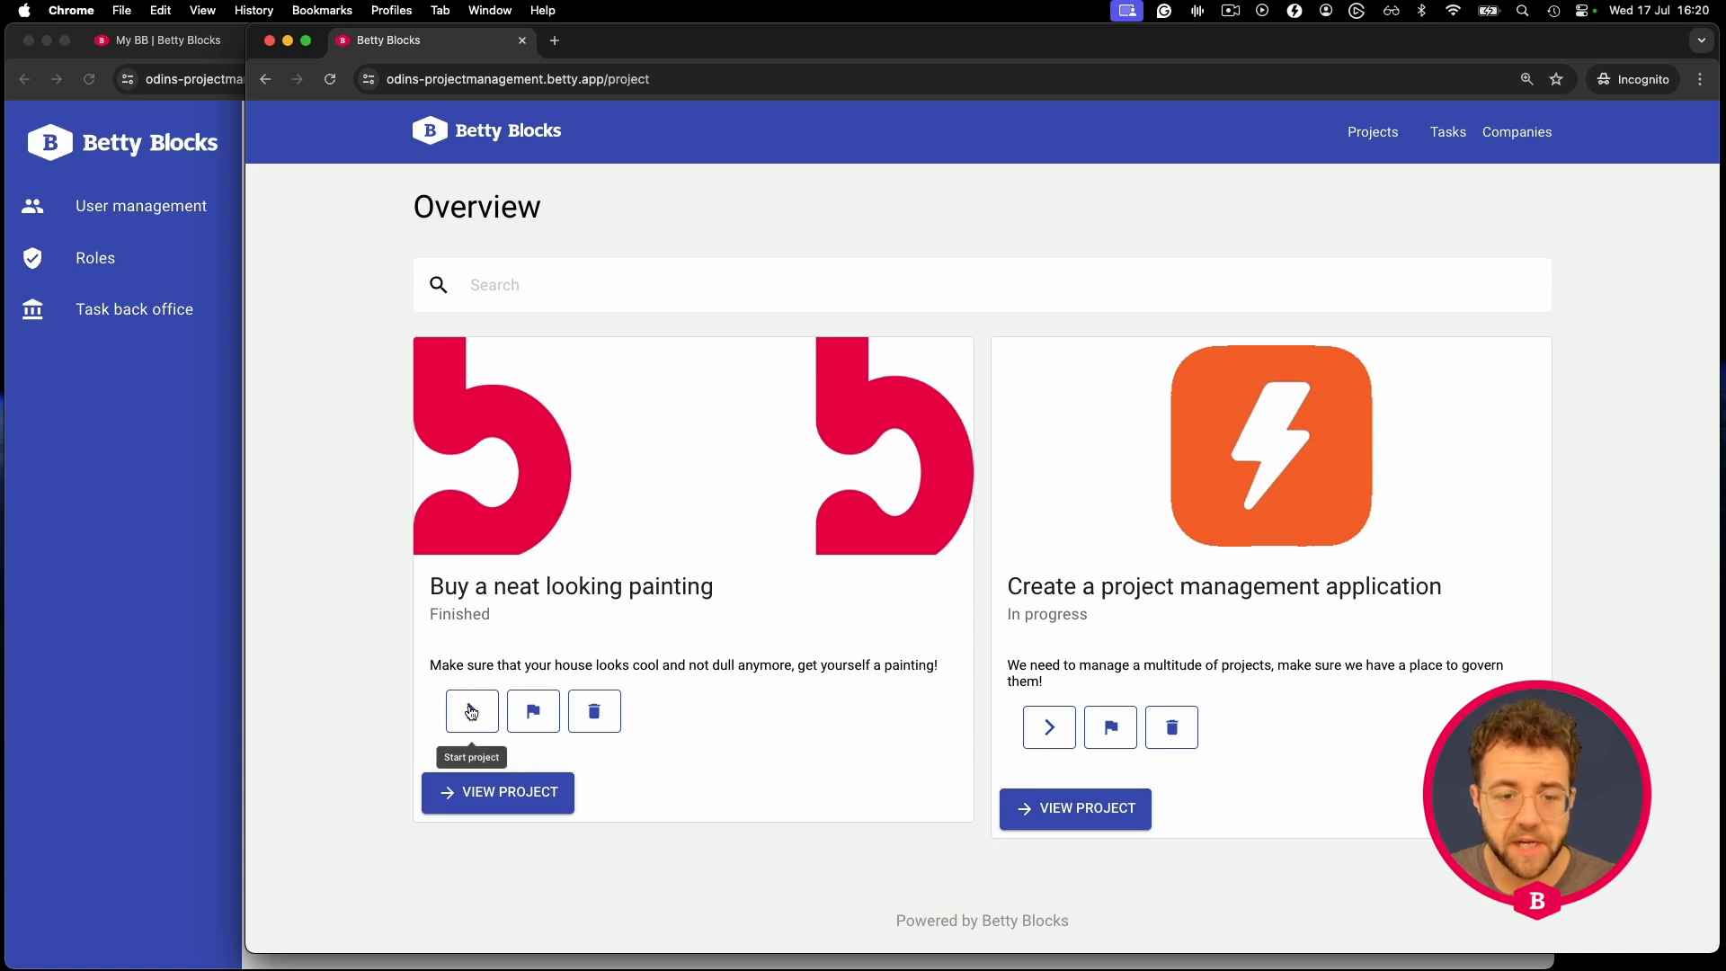
- Open the Buy a neat looking painting project and try changing its status to To do
left_click(504, 800)
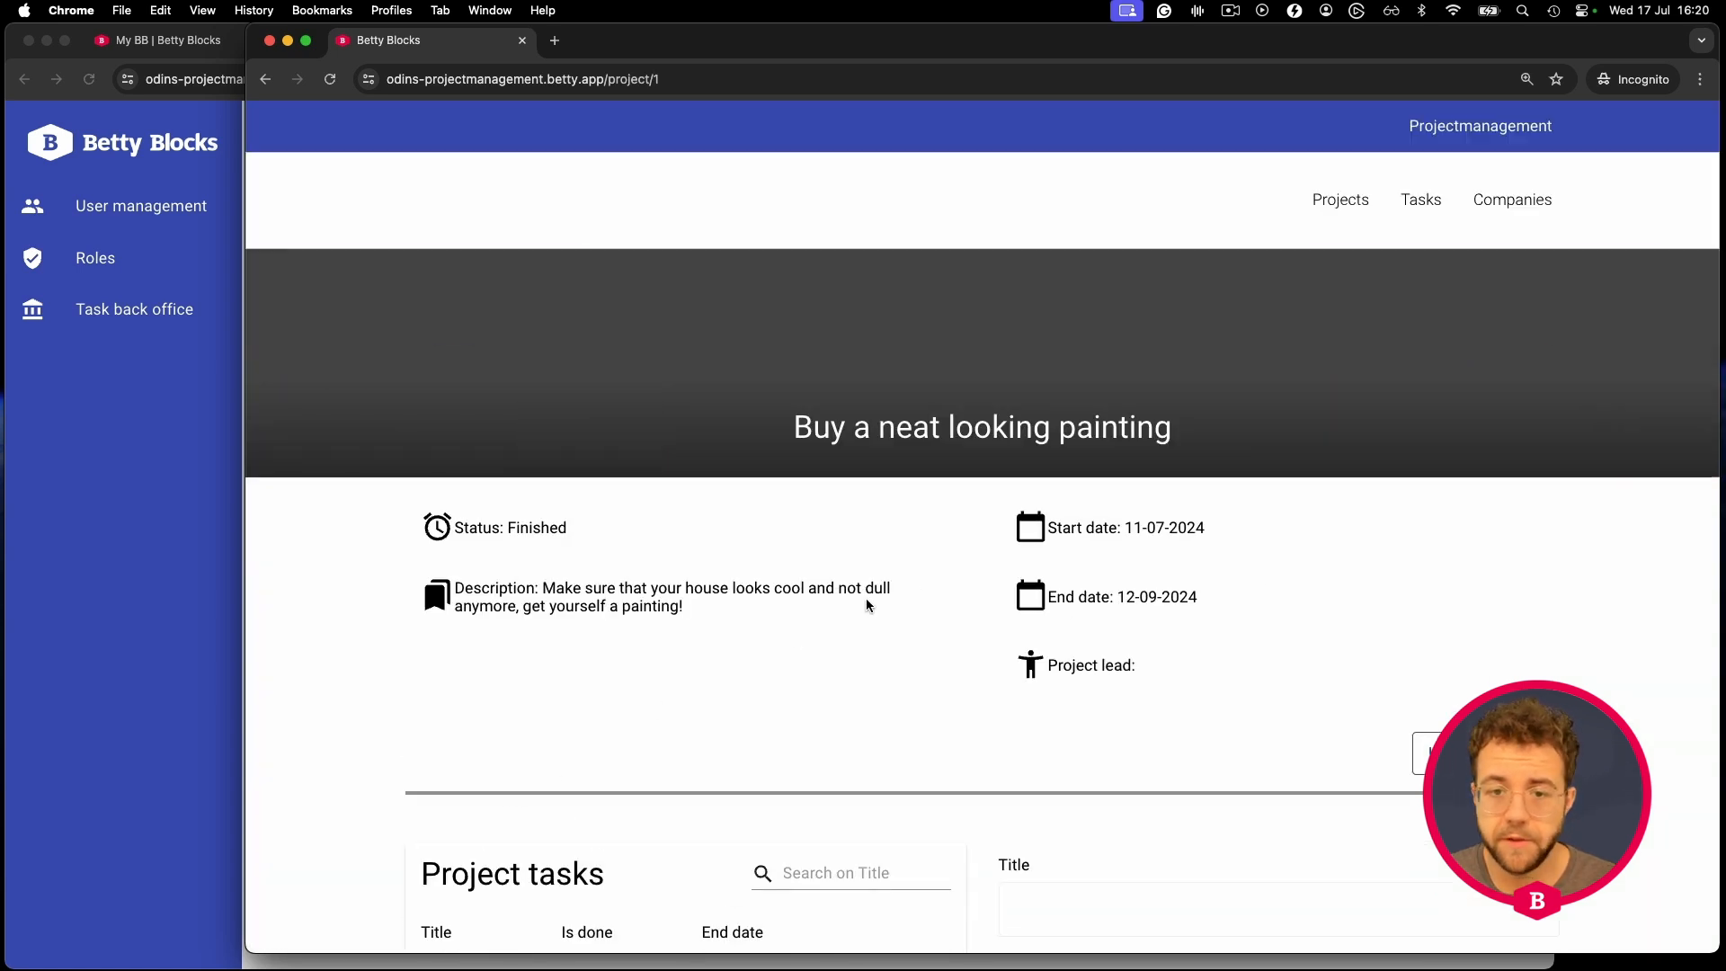
scroll(990, 598, "down", 1)
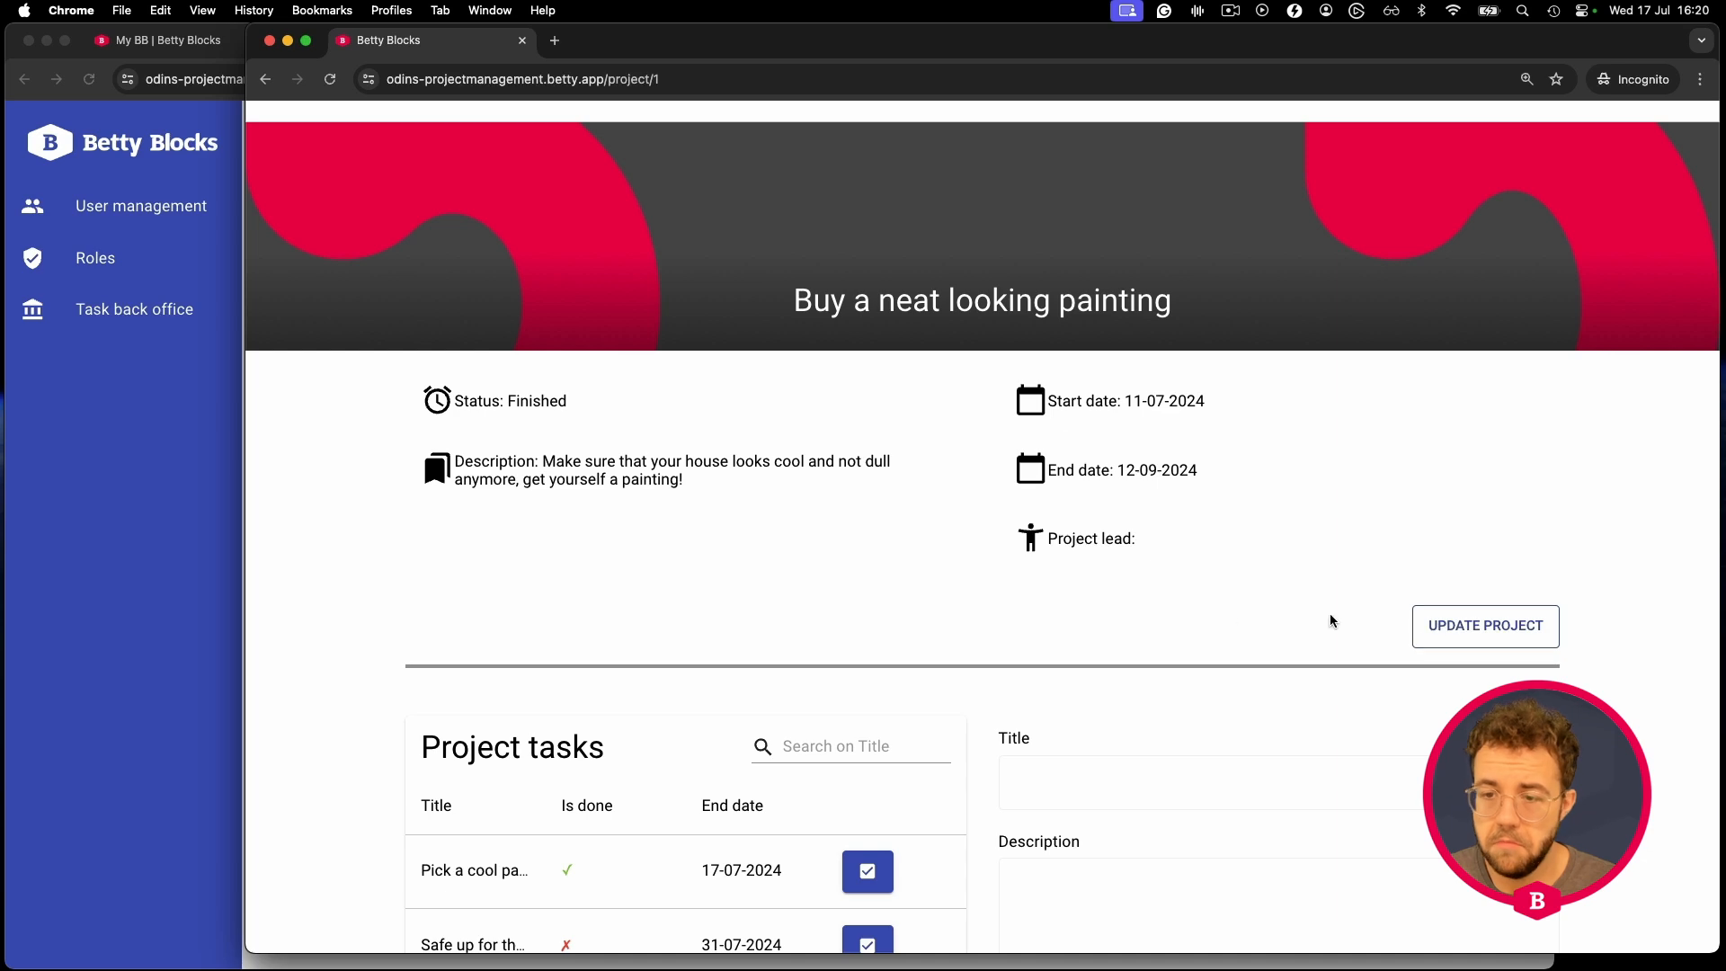
left_click(1472, 626)
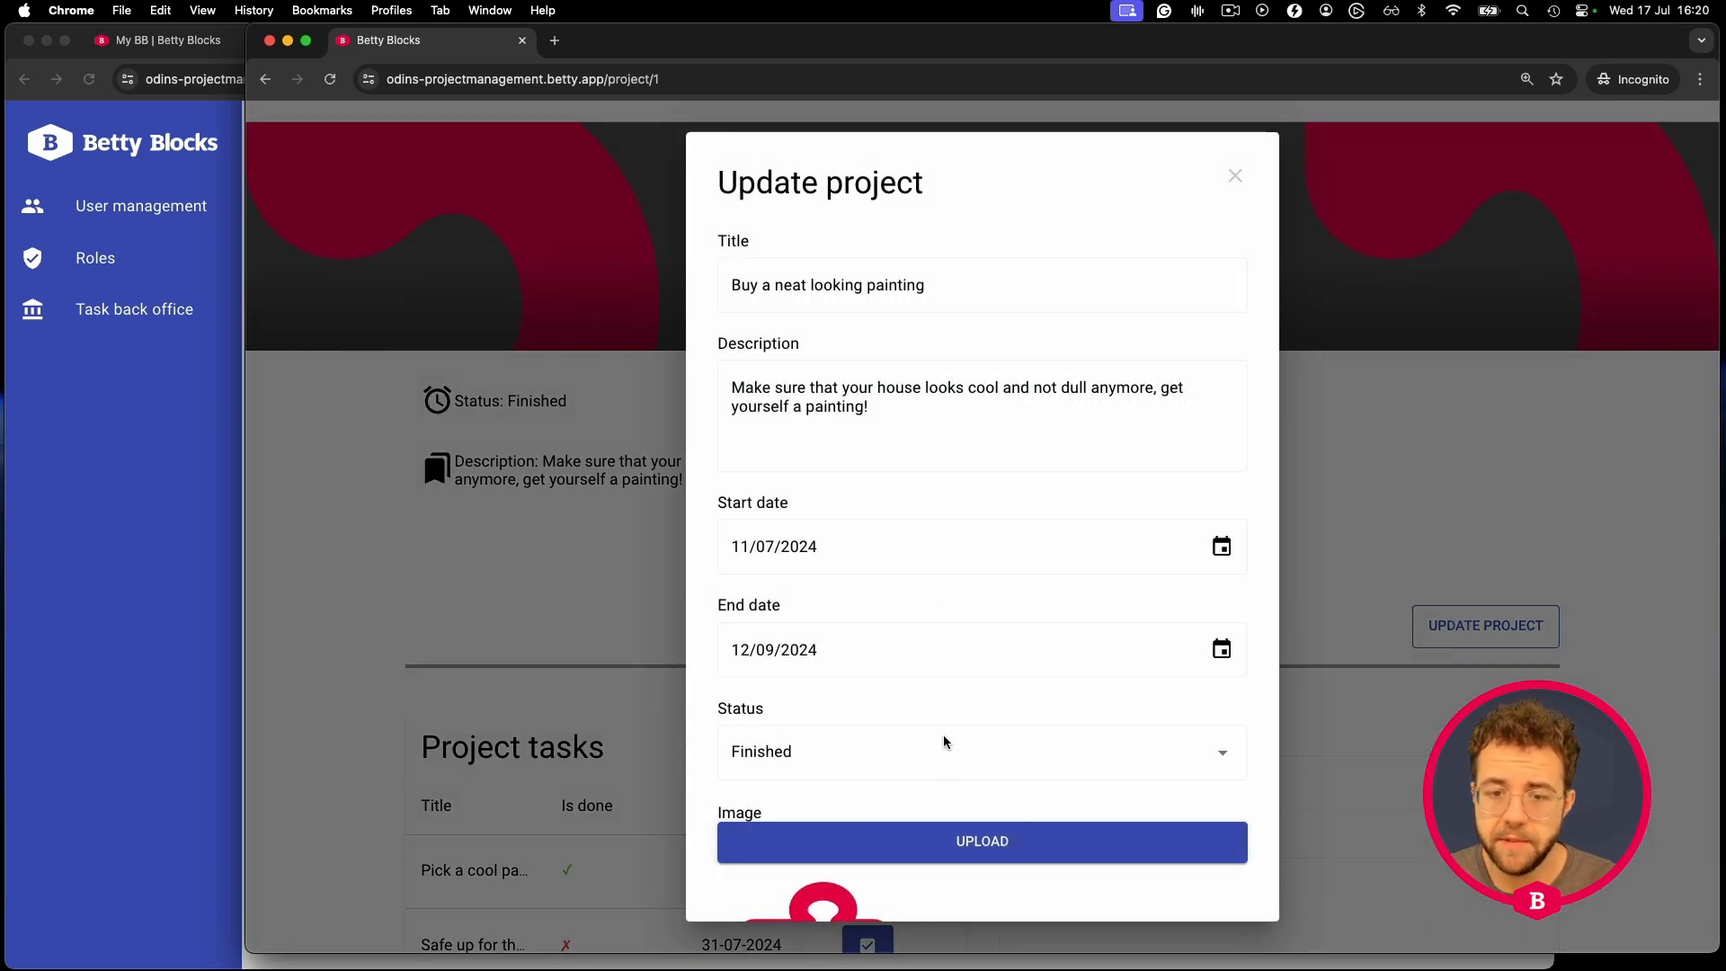
left_click(888, 758)
left_click(781, 681)
scroll(755, 809, "down", 3)
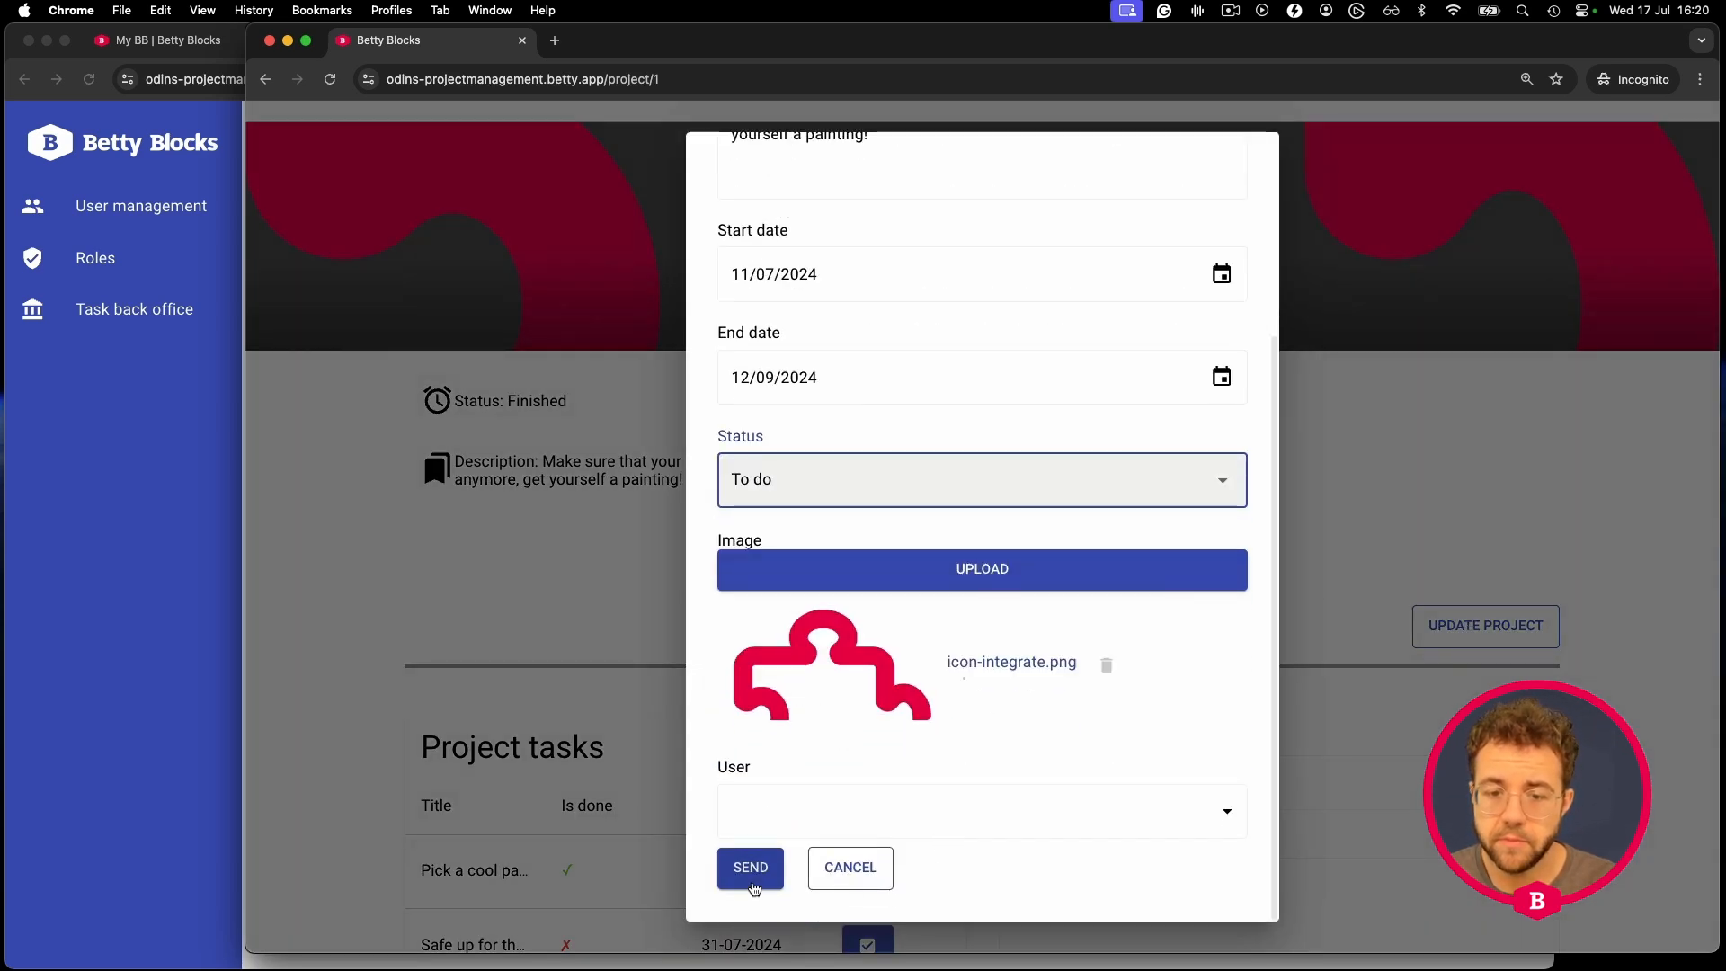
scroll(753, 882, "up", 1)
scroll(779, 854, "down", 1)
scroll(795, 822, "up", 4)
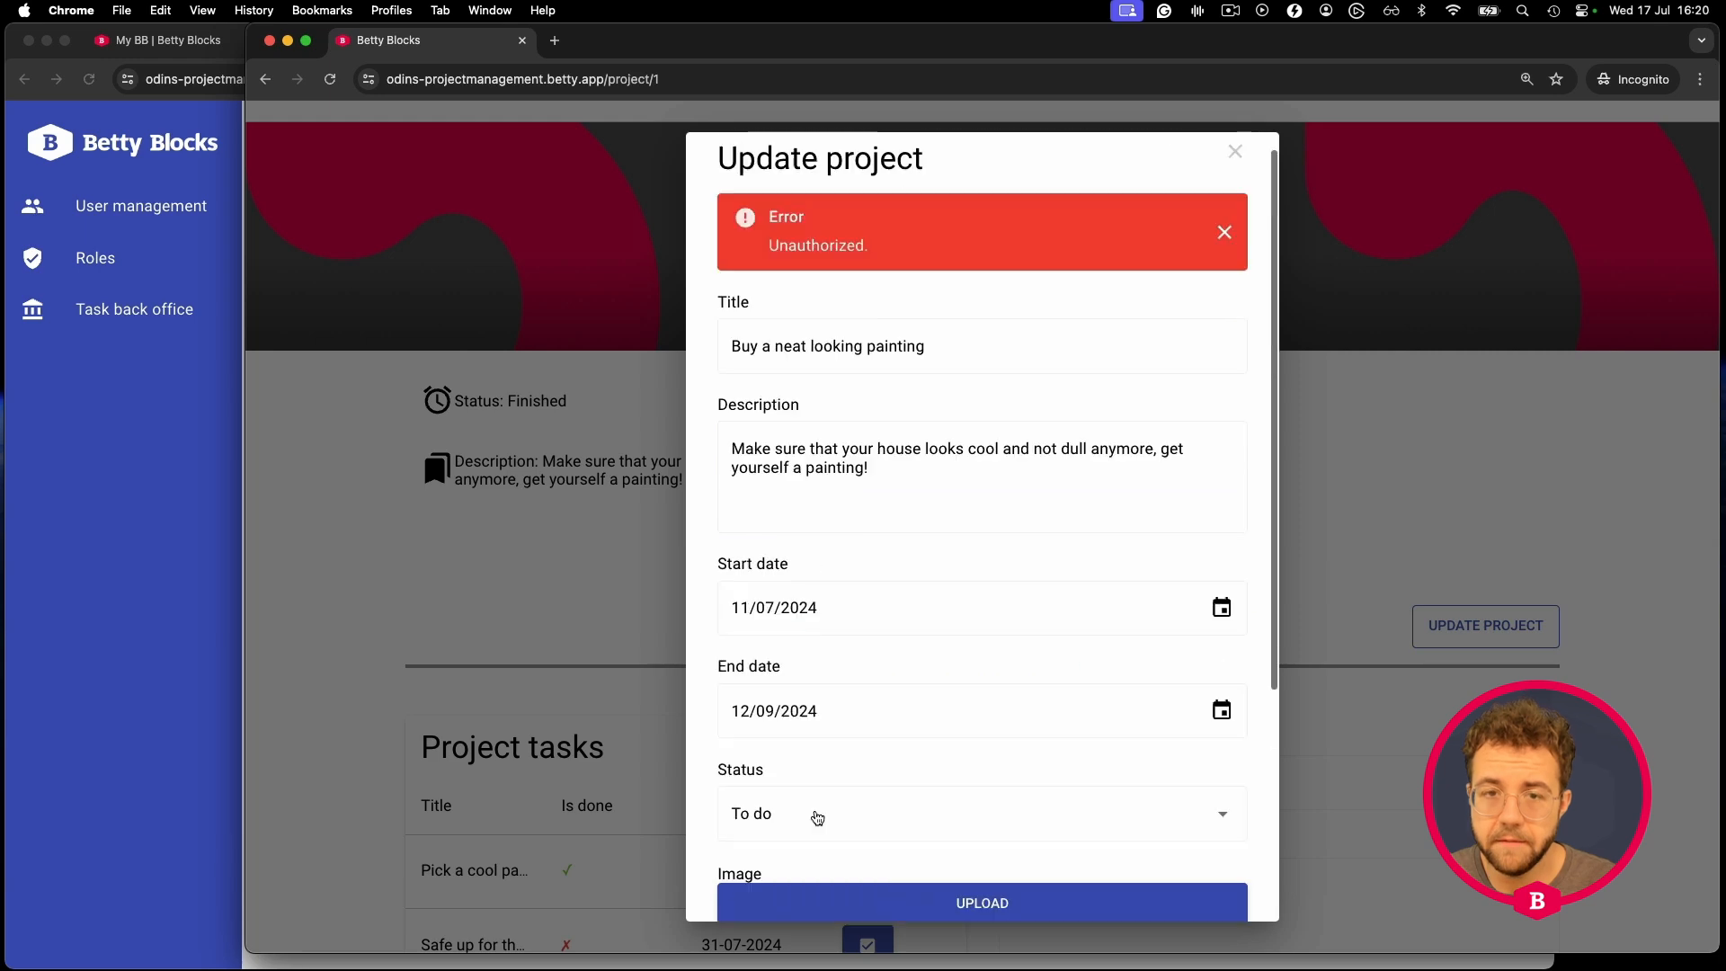
left_click(442, 324)
- Bring the admin User management window forward and widen it
scroll(385, 488, "up", 2)
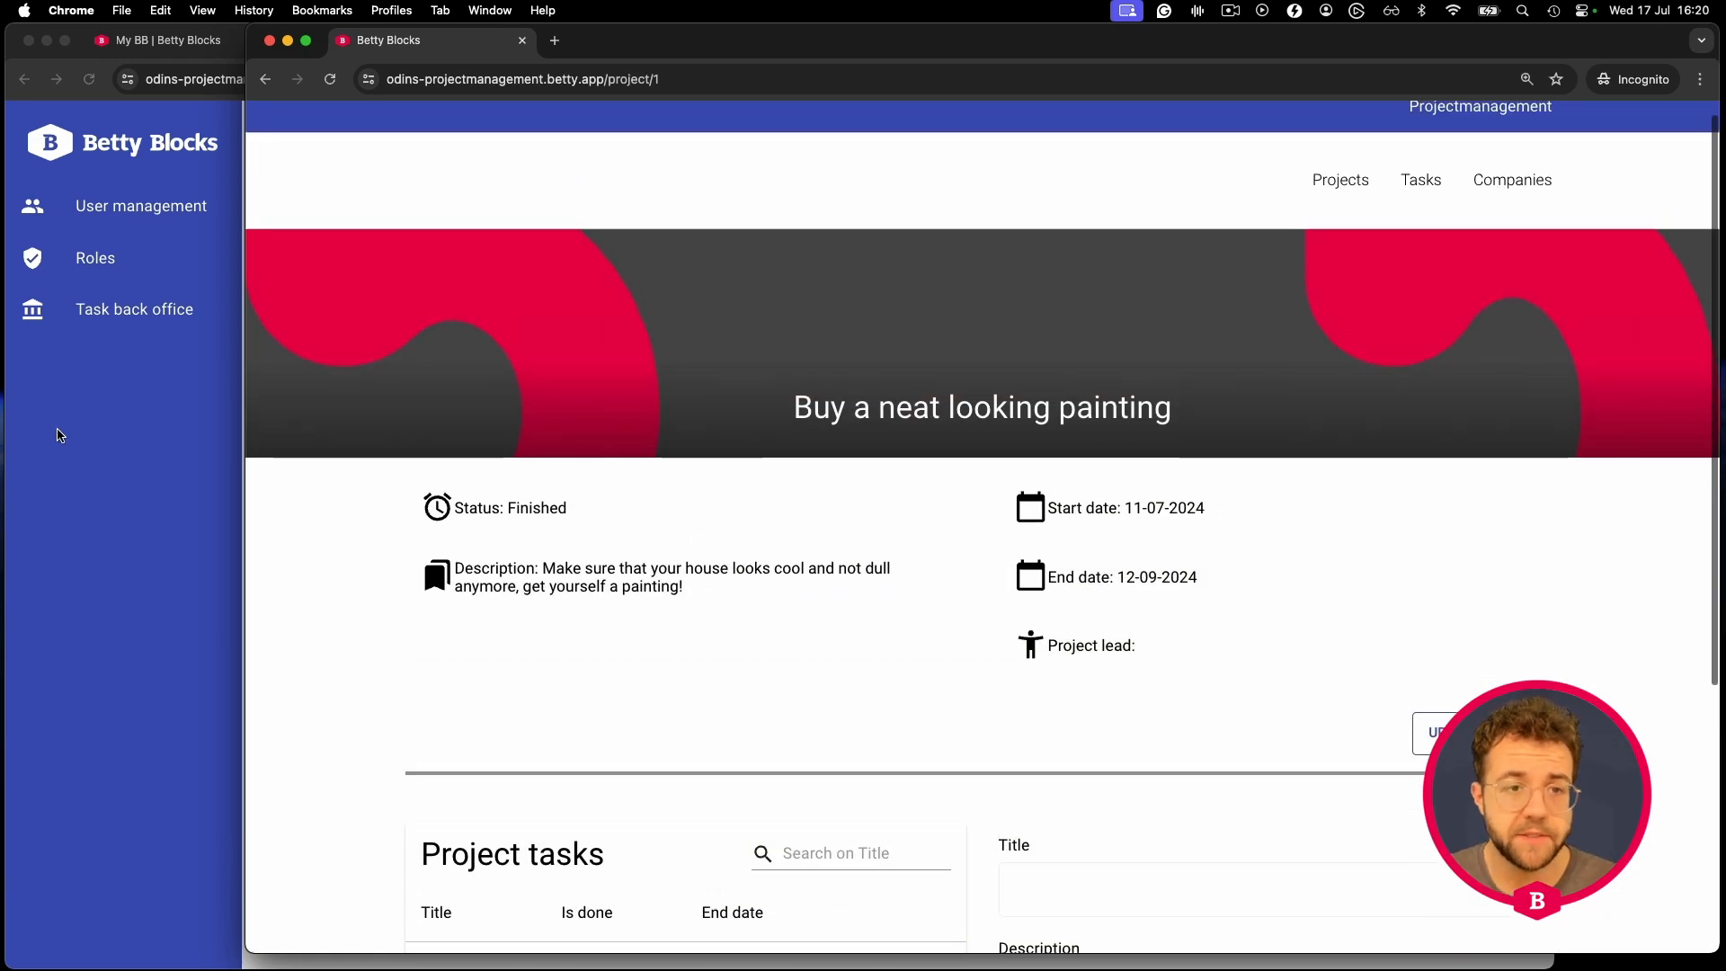
scroll(1044, 437, "up", 1)
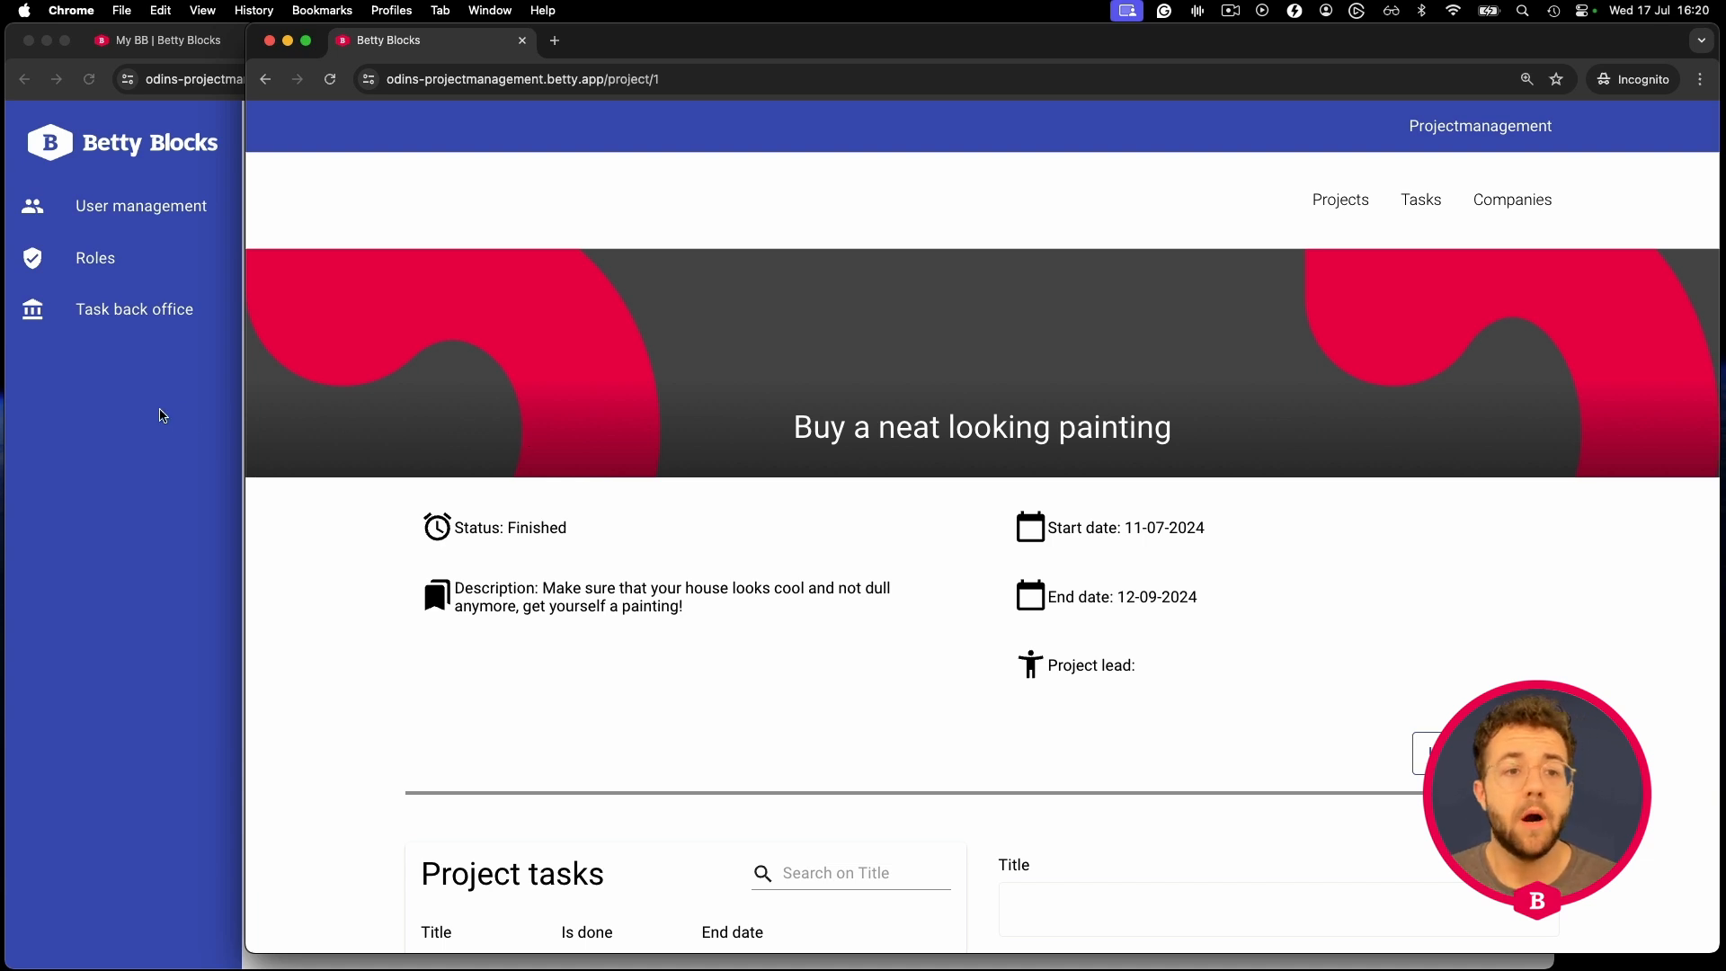
left_click(135, 443)
left_click_drag(1558, 288, 1653, 286)
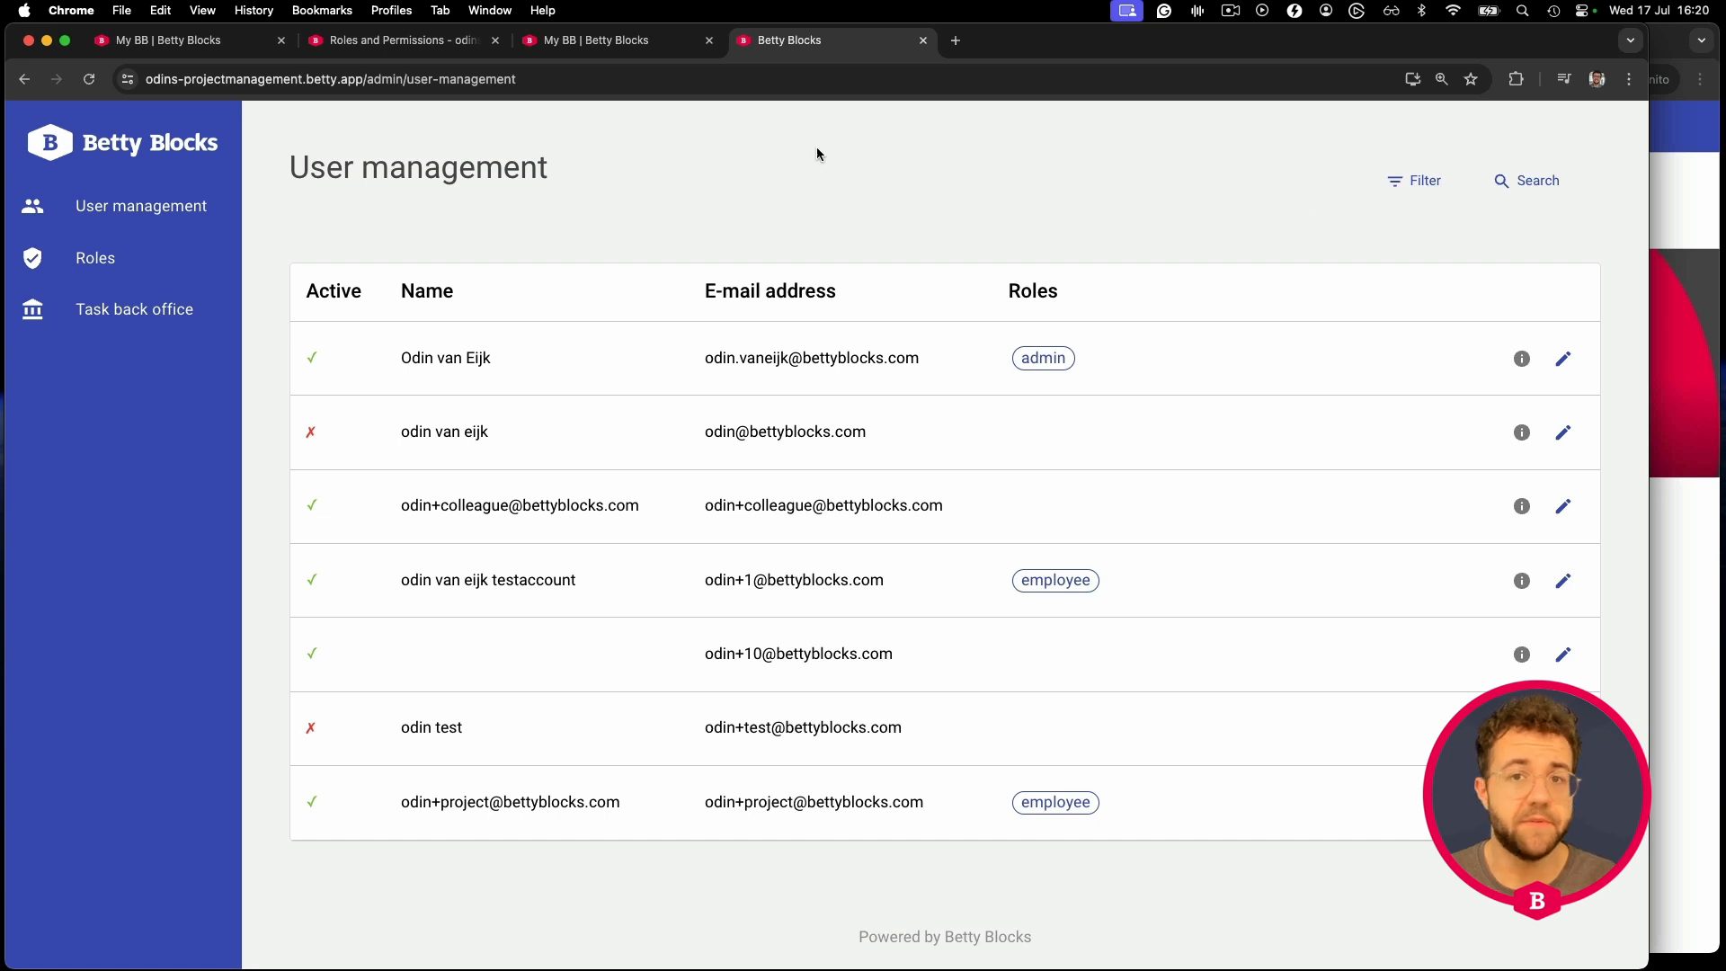
- From Roles and Permissions, show the Pages list and open the project create page
left_click(440, 47)
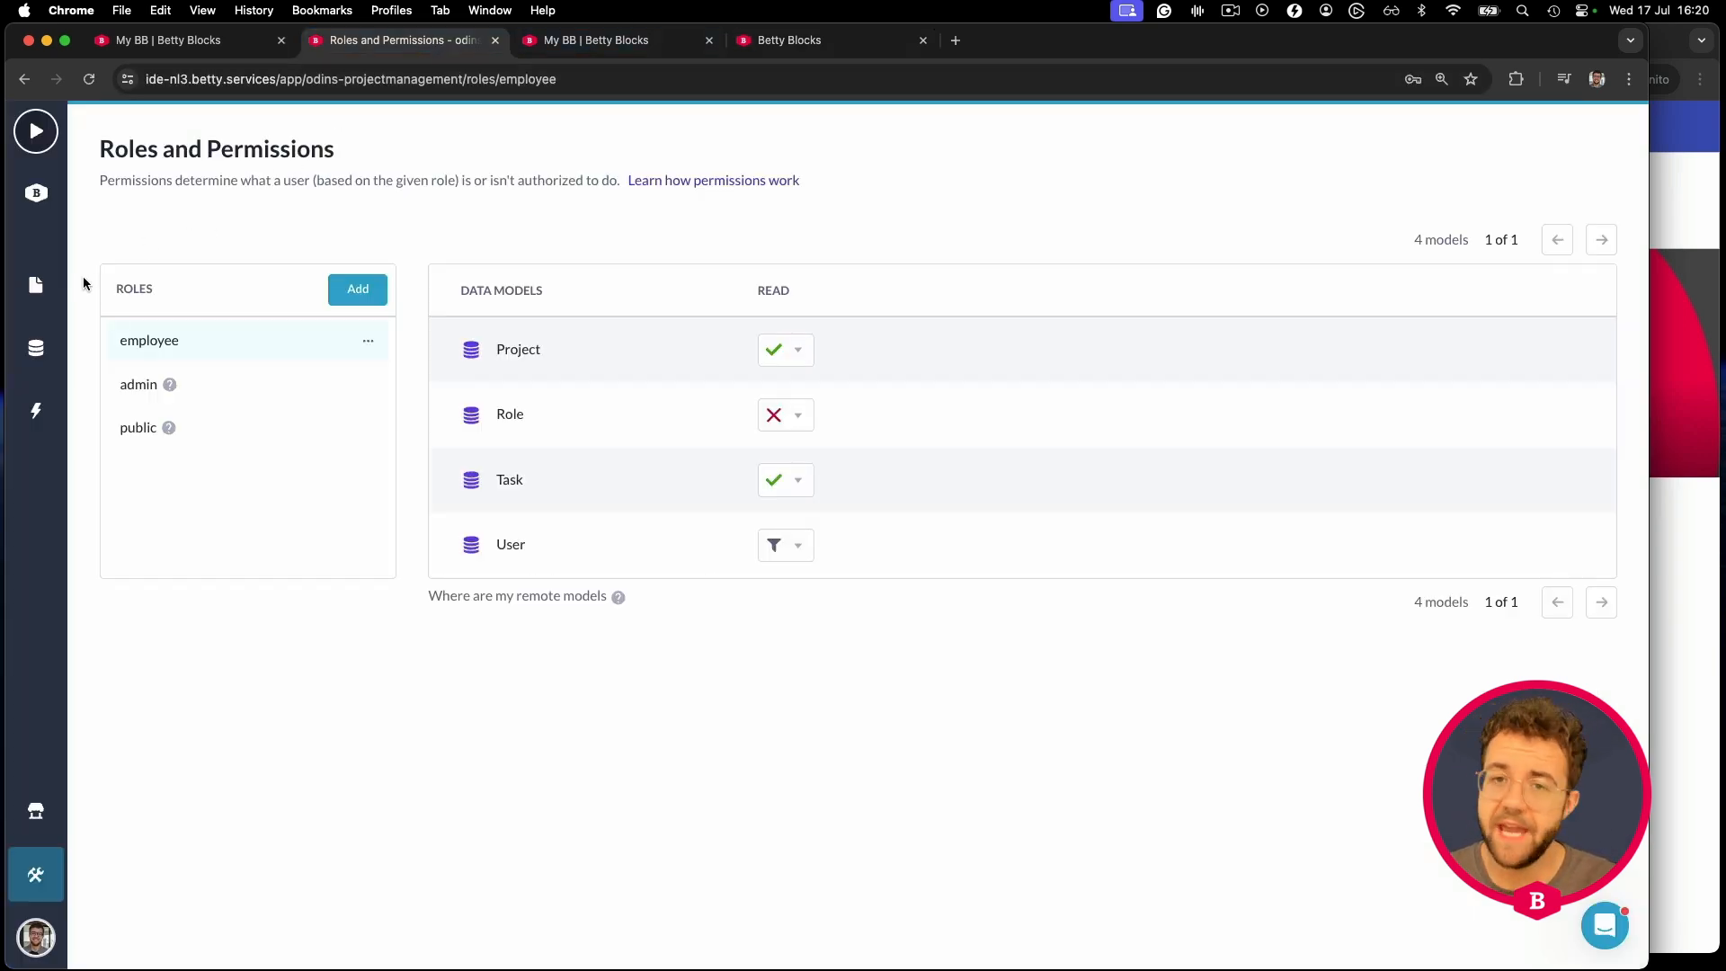
left_click(38, 420)
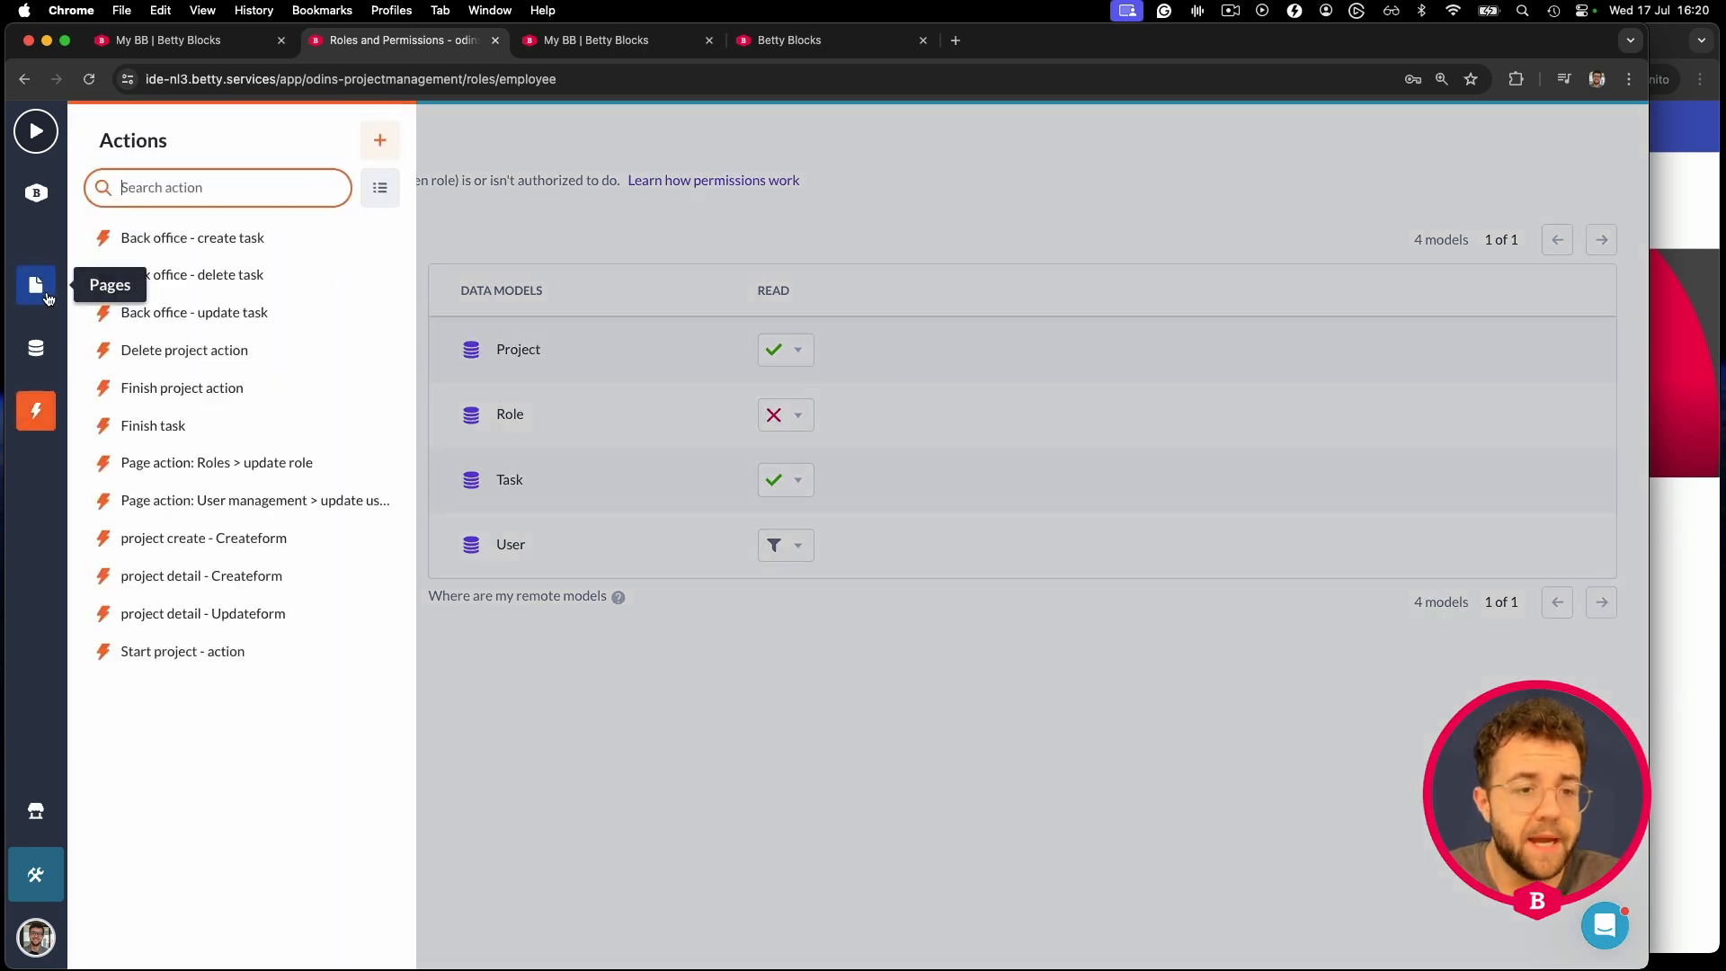
left_click(36, 284)
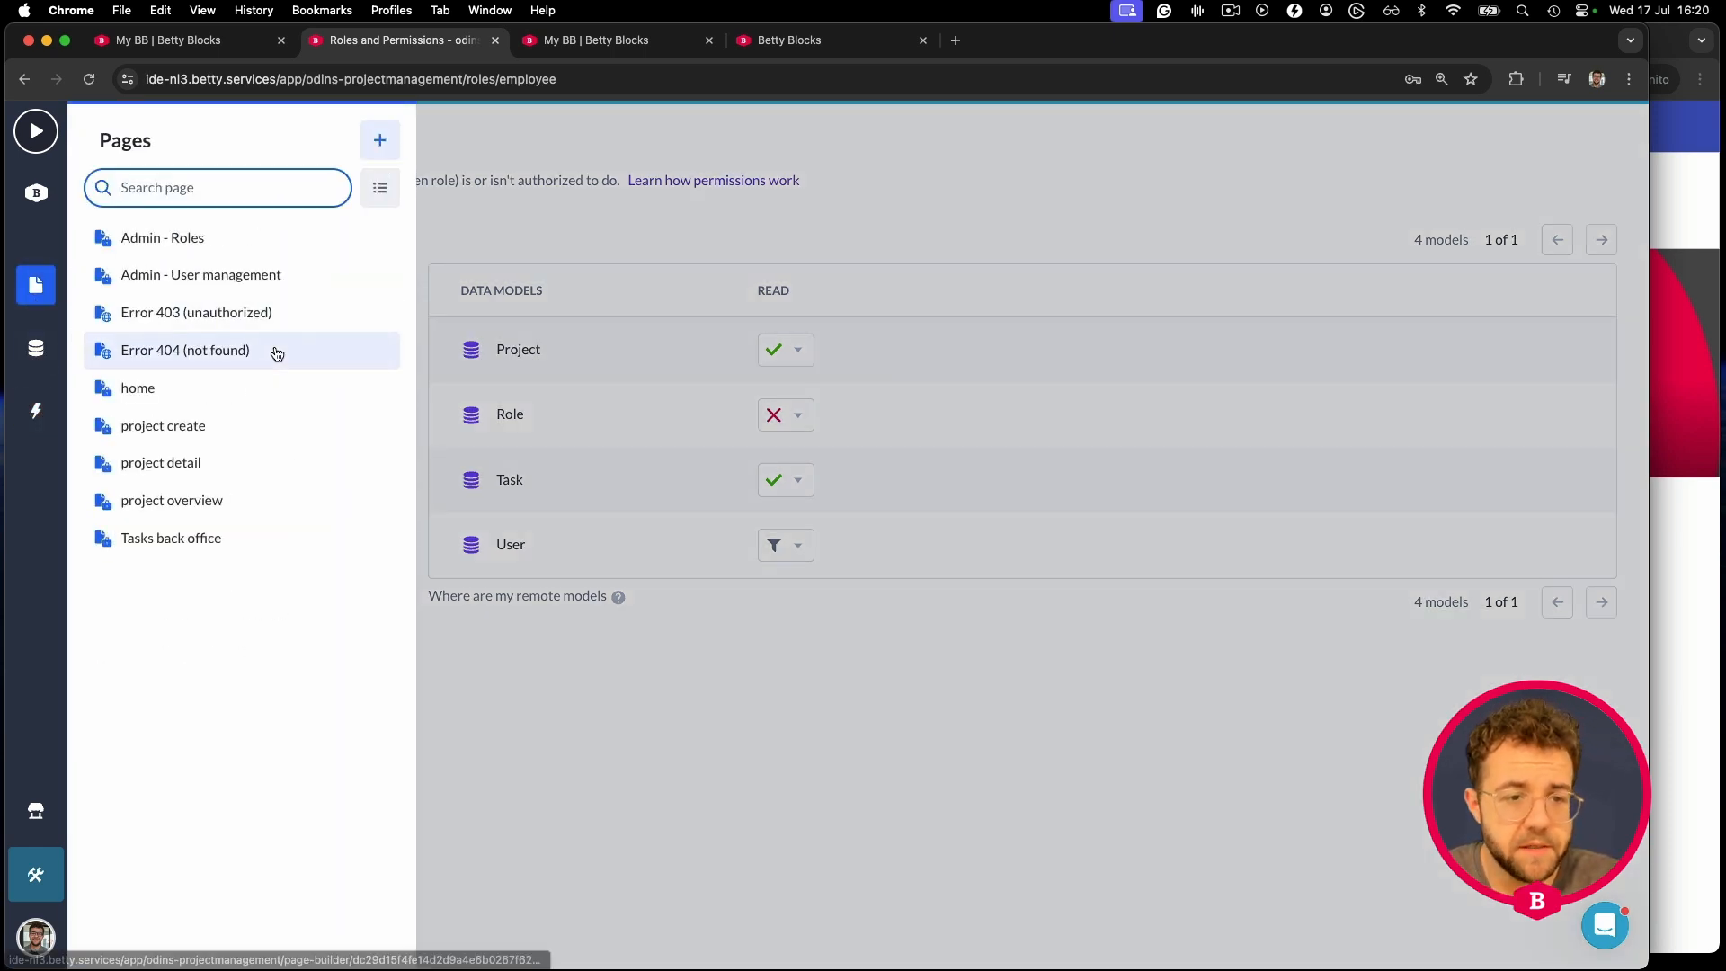
left_click(225, 429)
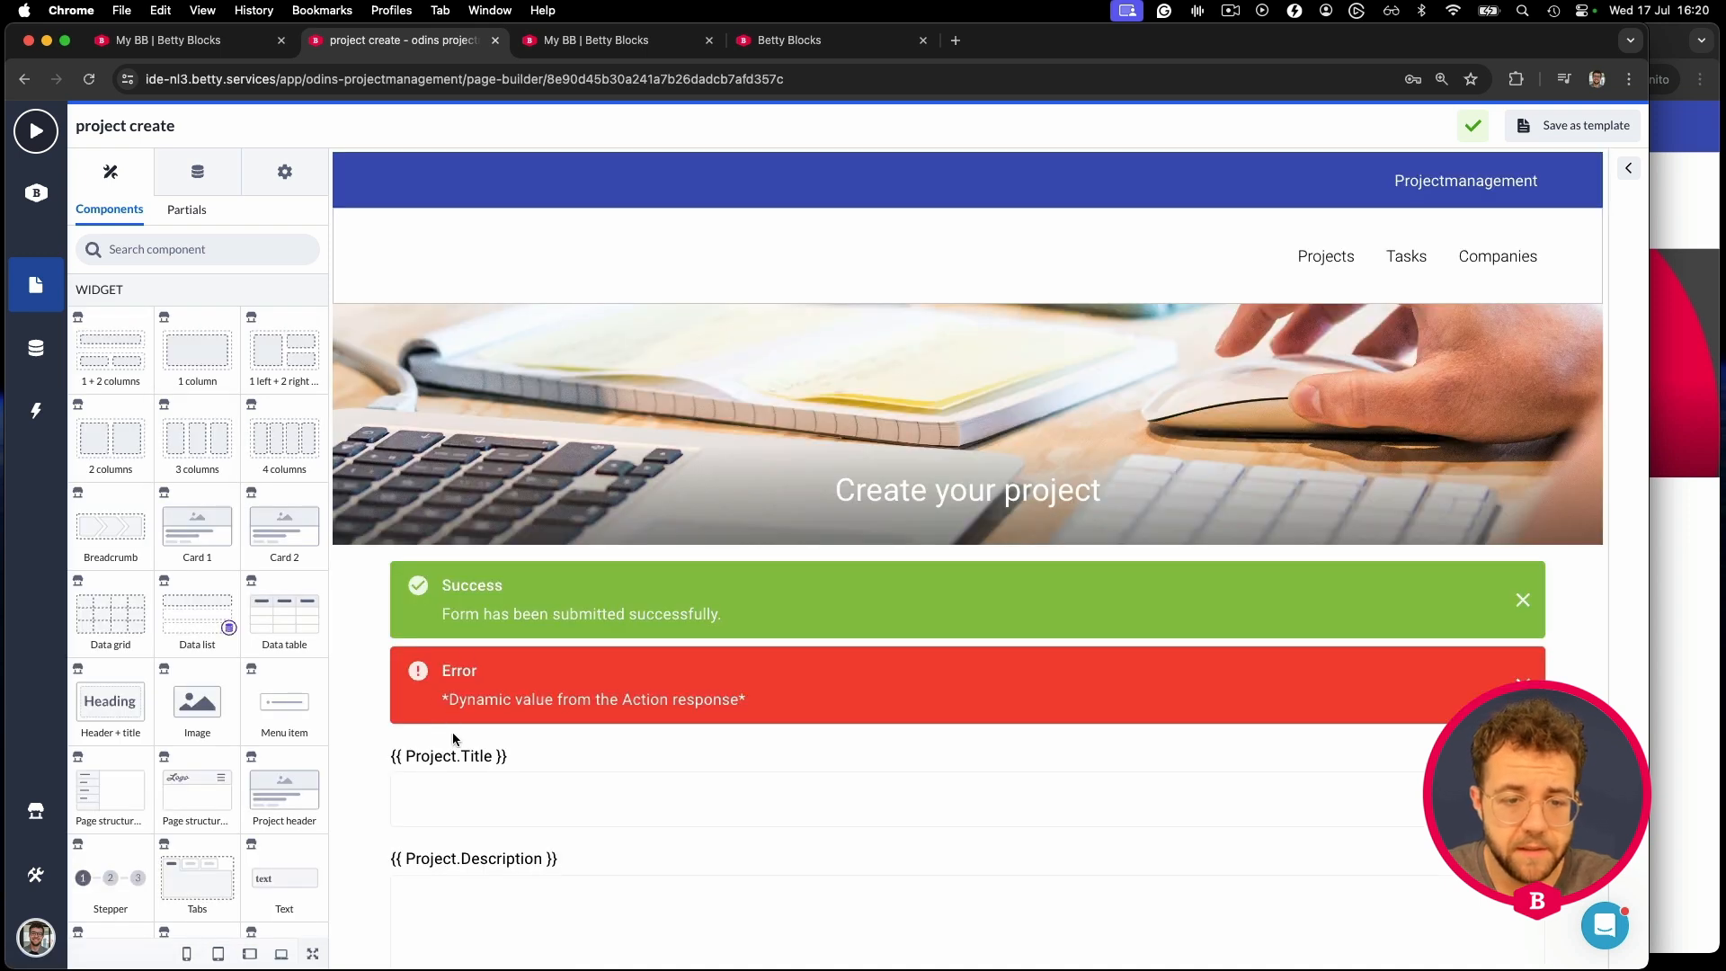
- Select the project create form and open its action's permission settings
left_click(453, 739)
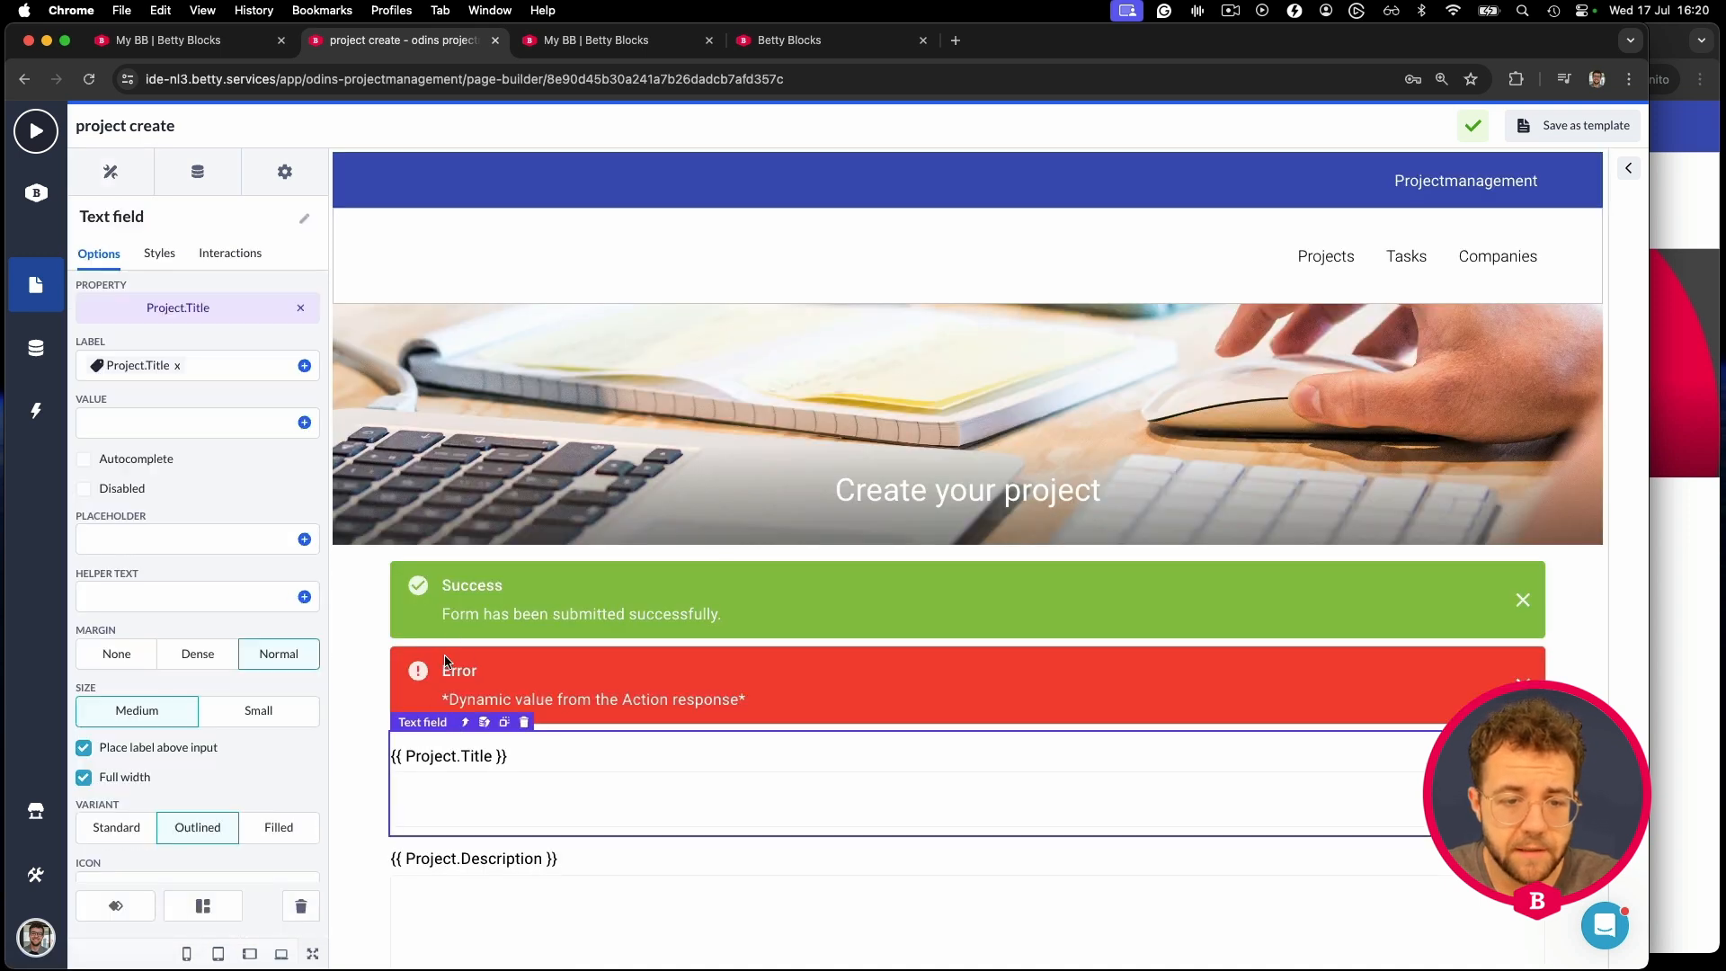
left_click(456, 722)
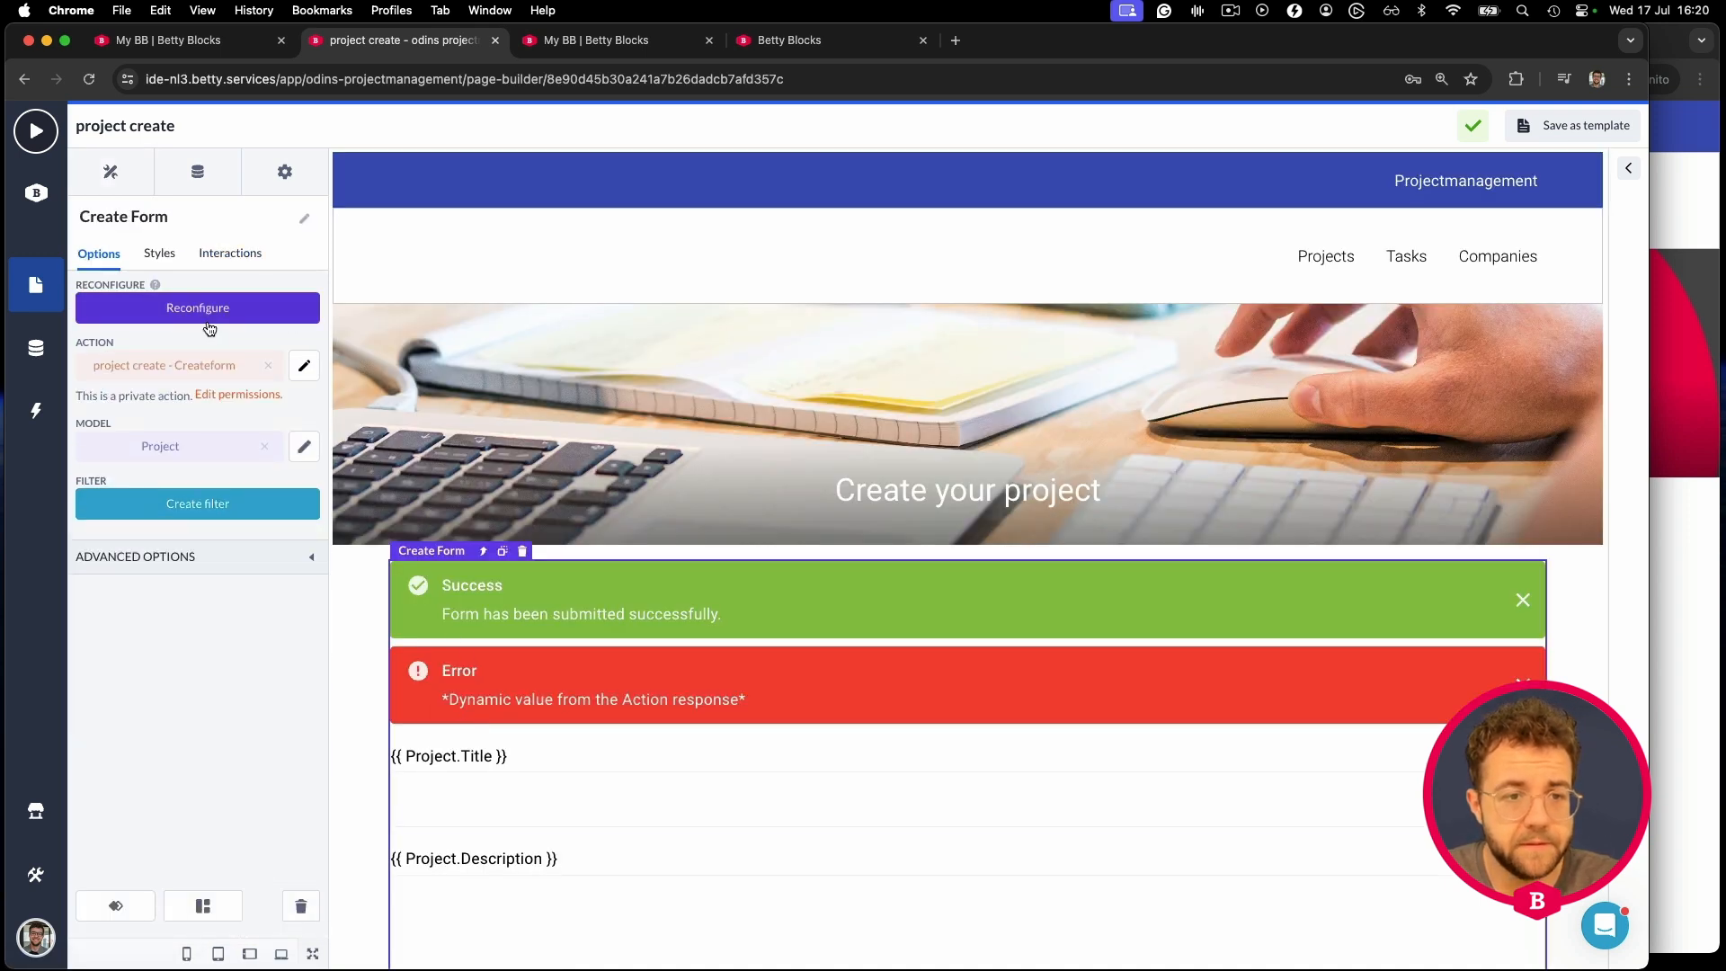
left_click(304, 371)
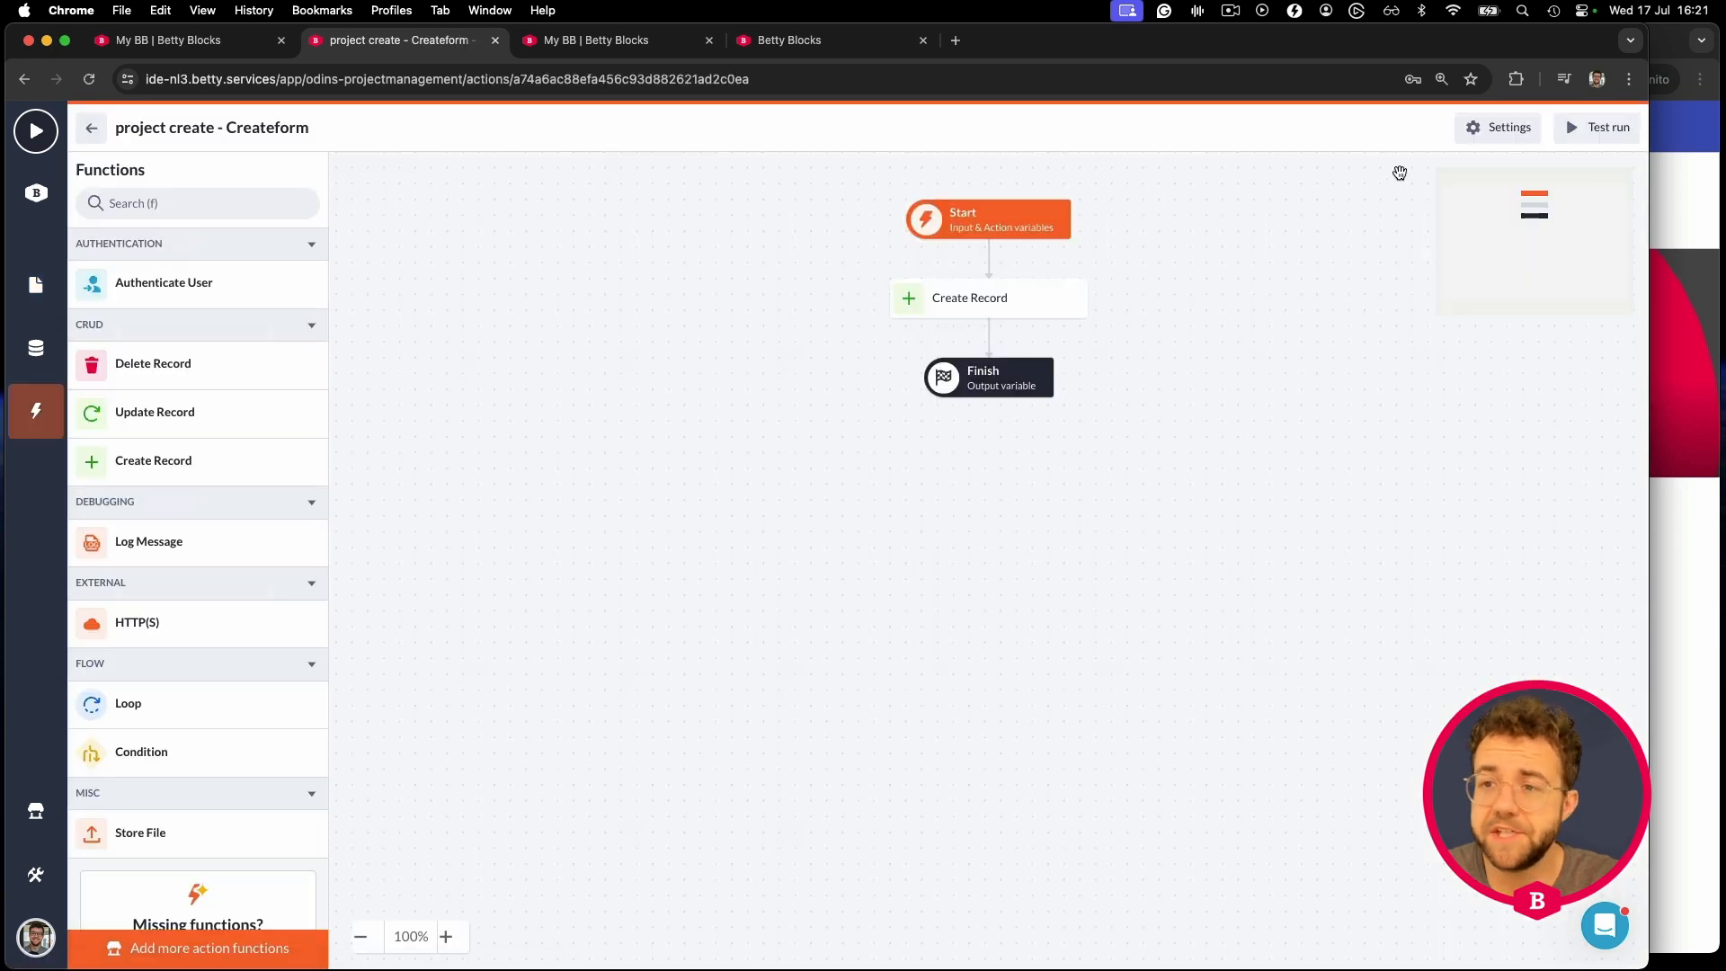
left_click(1478, 137)
left_click(1205, 199)
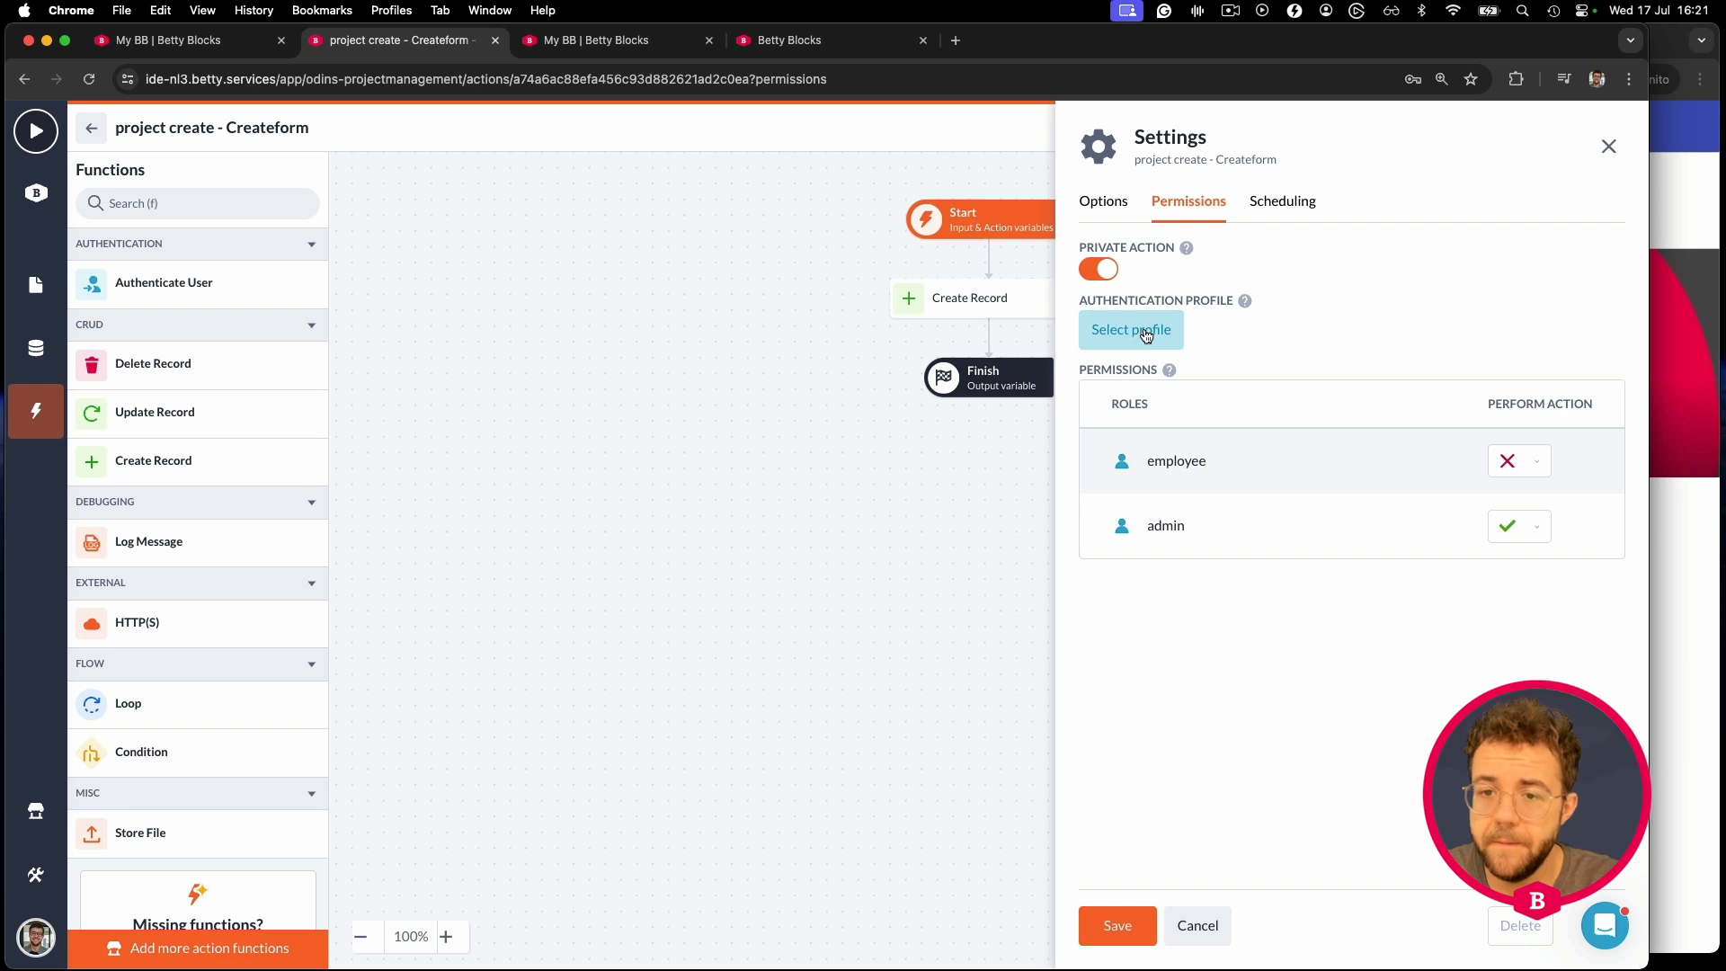
- Use the Betty Blocks account profile, set employee Perform Action to Allowed, save, and go back
left_click(1143, 336)
left_click(1214, 411)
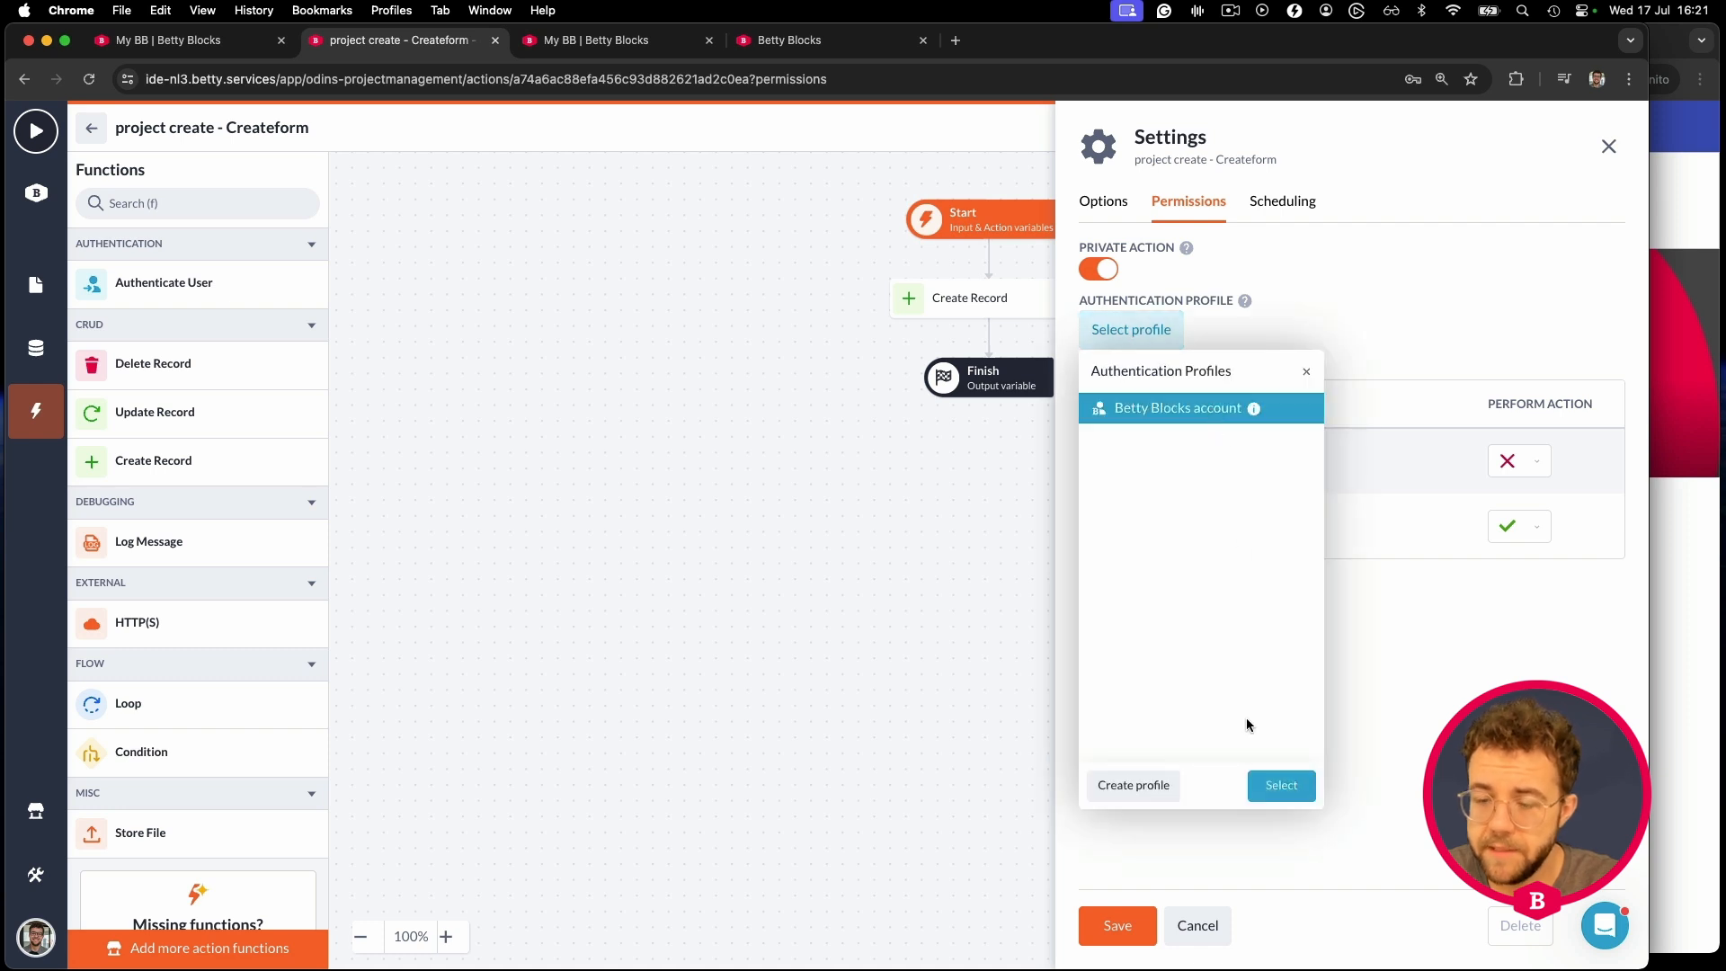
left_click(1284, 786)
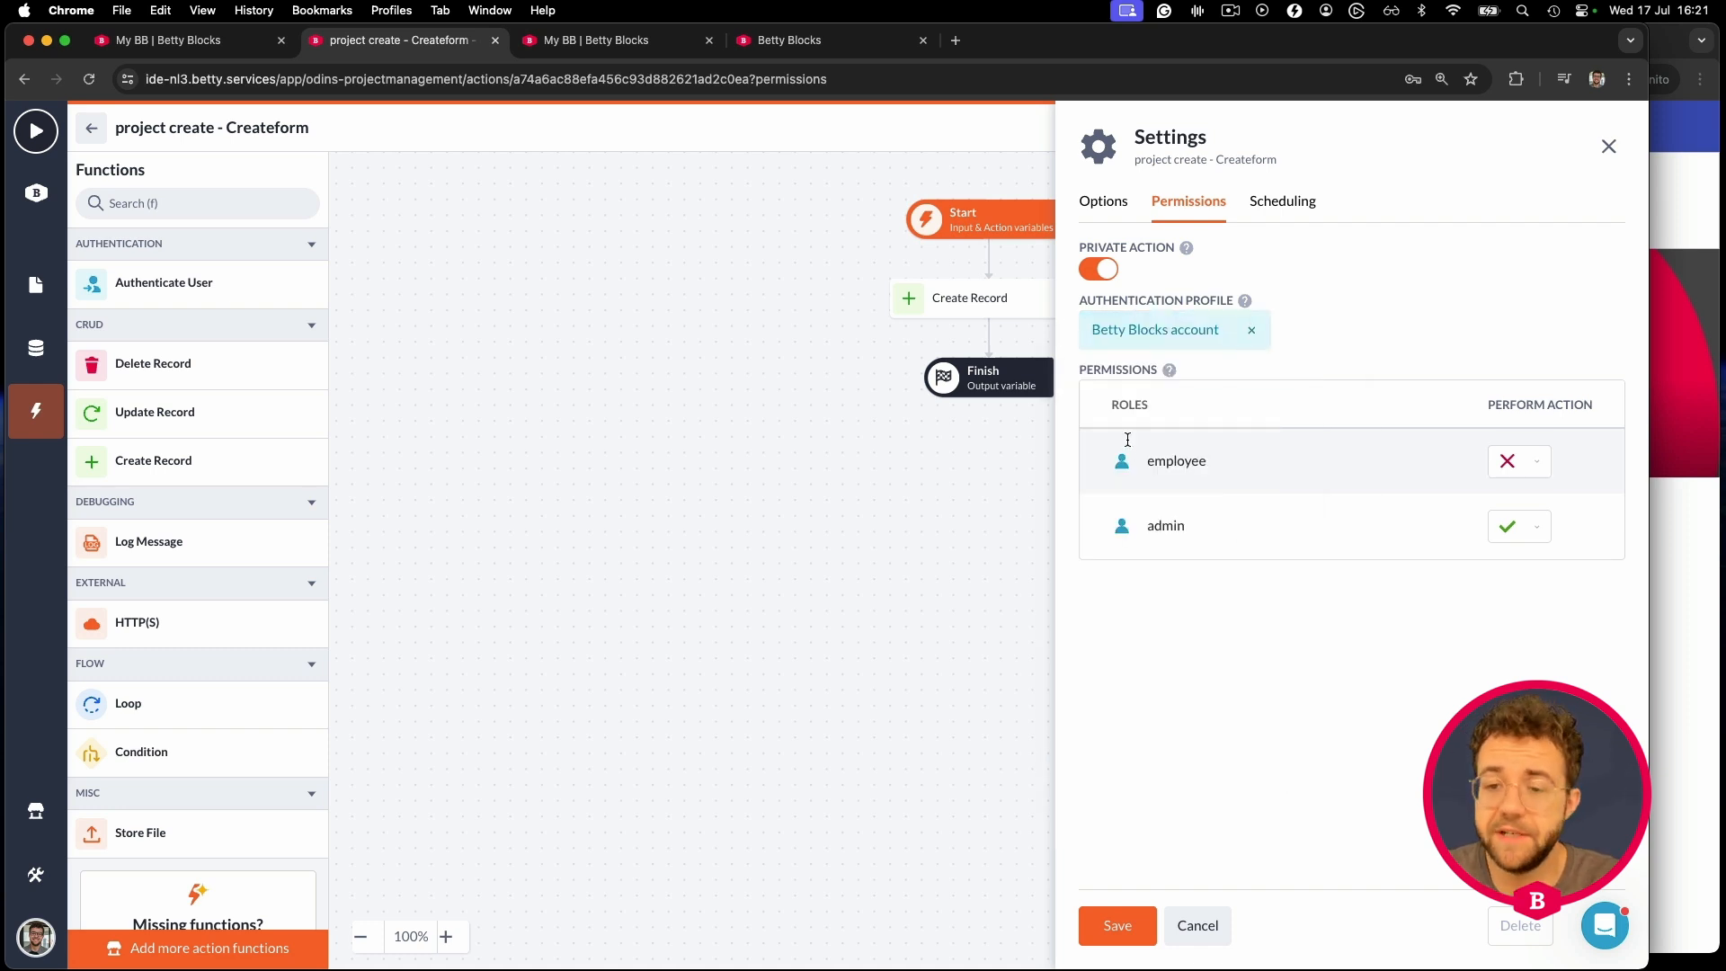
left_click(1533, 468)
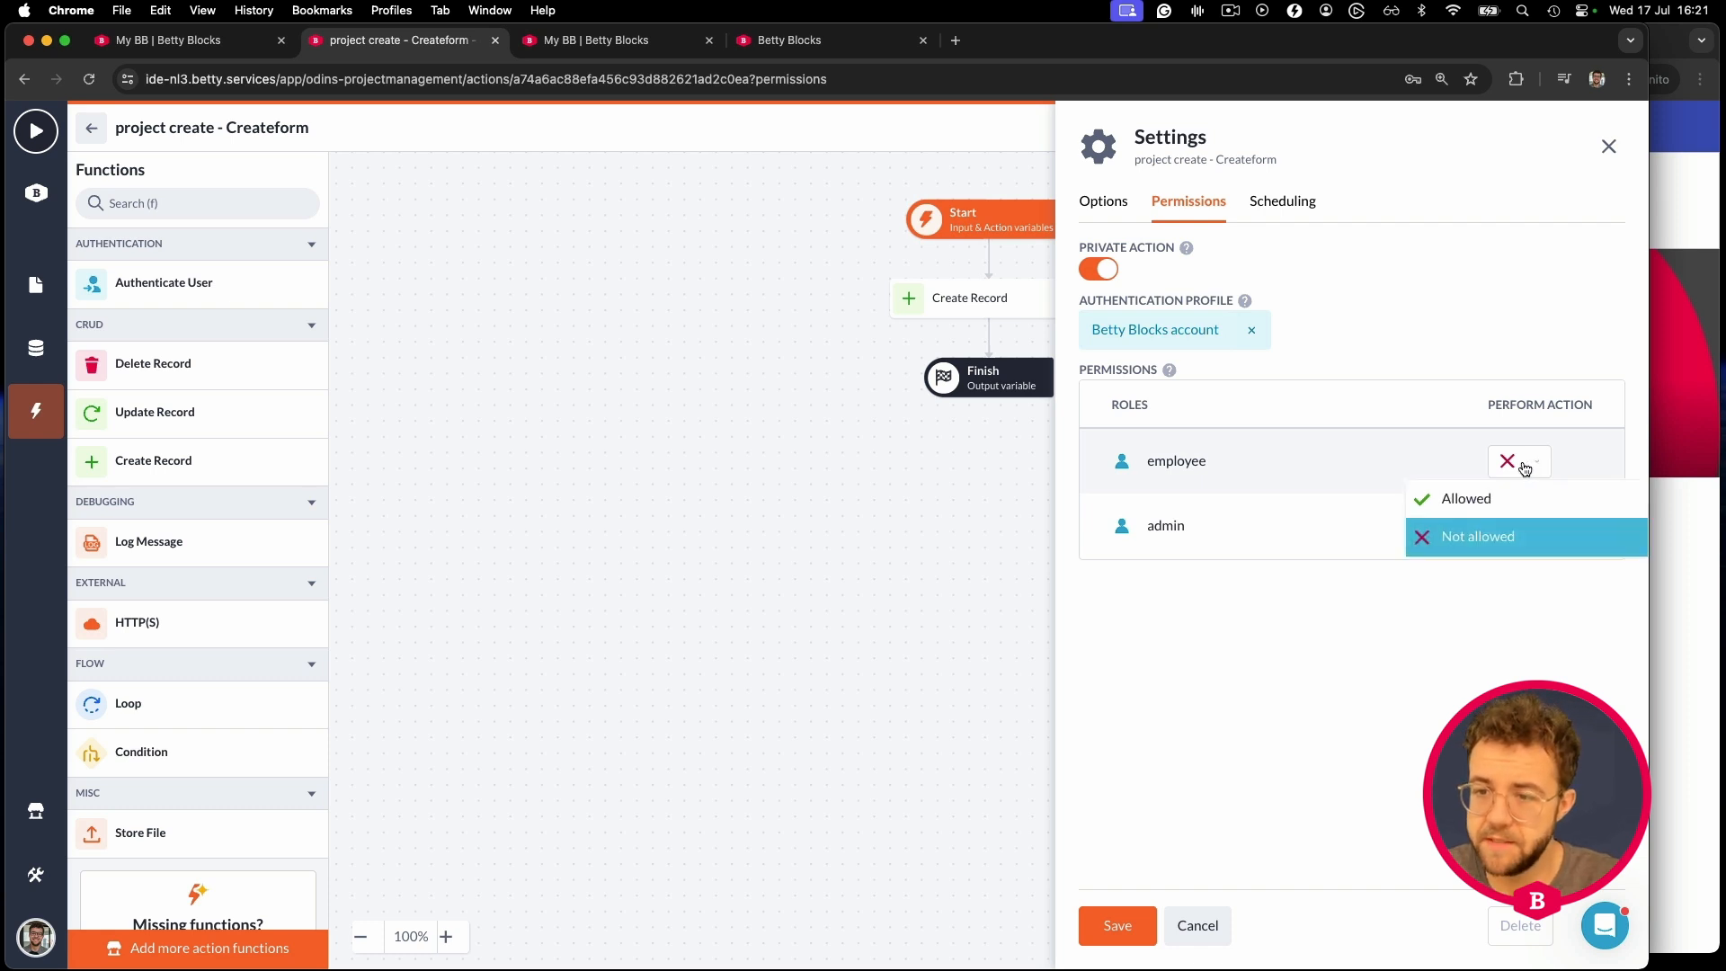
left_click(1454, 501)
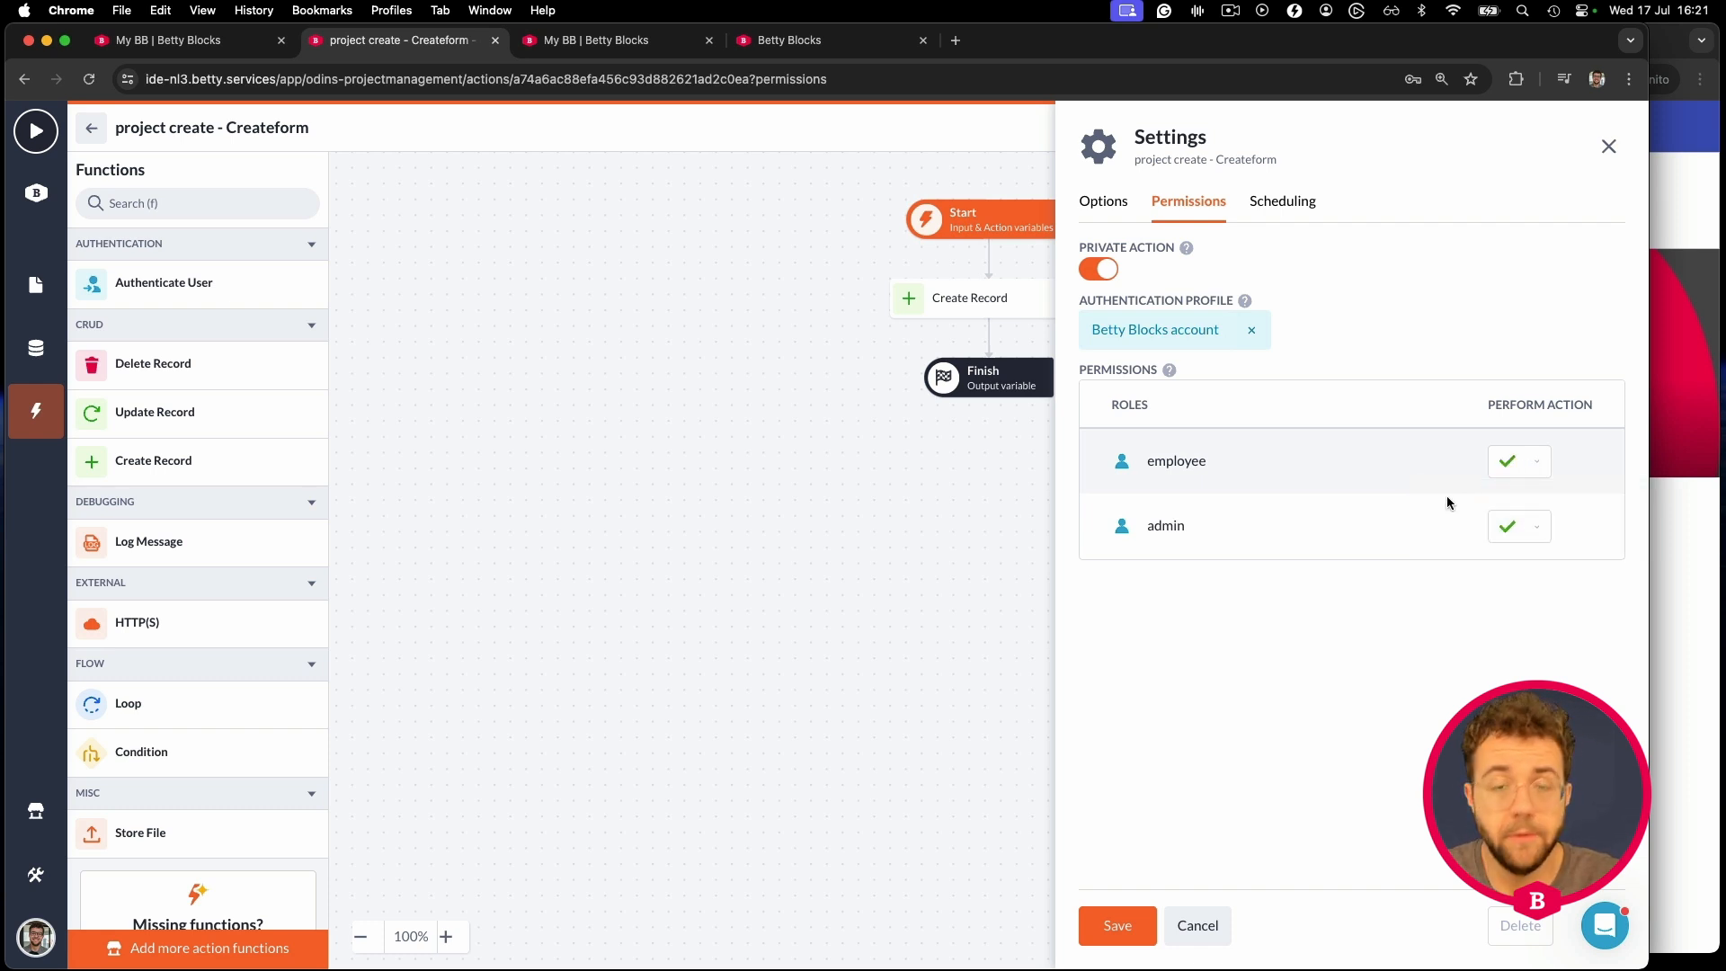
left_click(1118, 925)
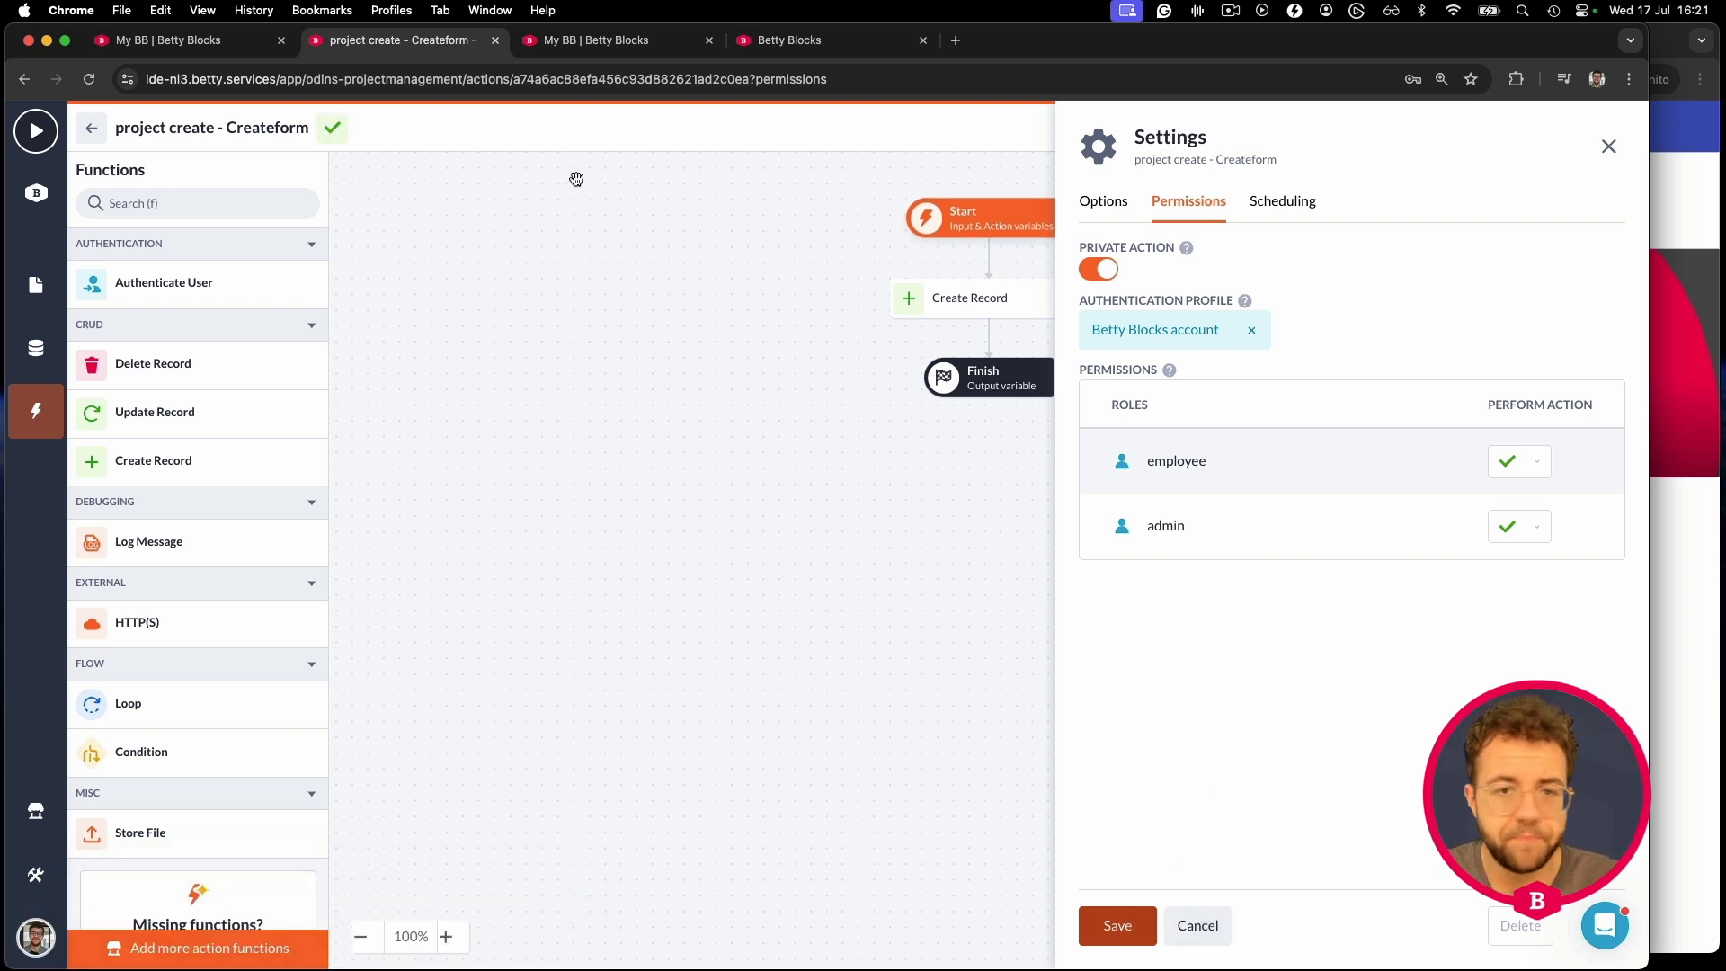
left_click(91, 127)
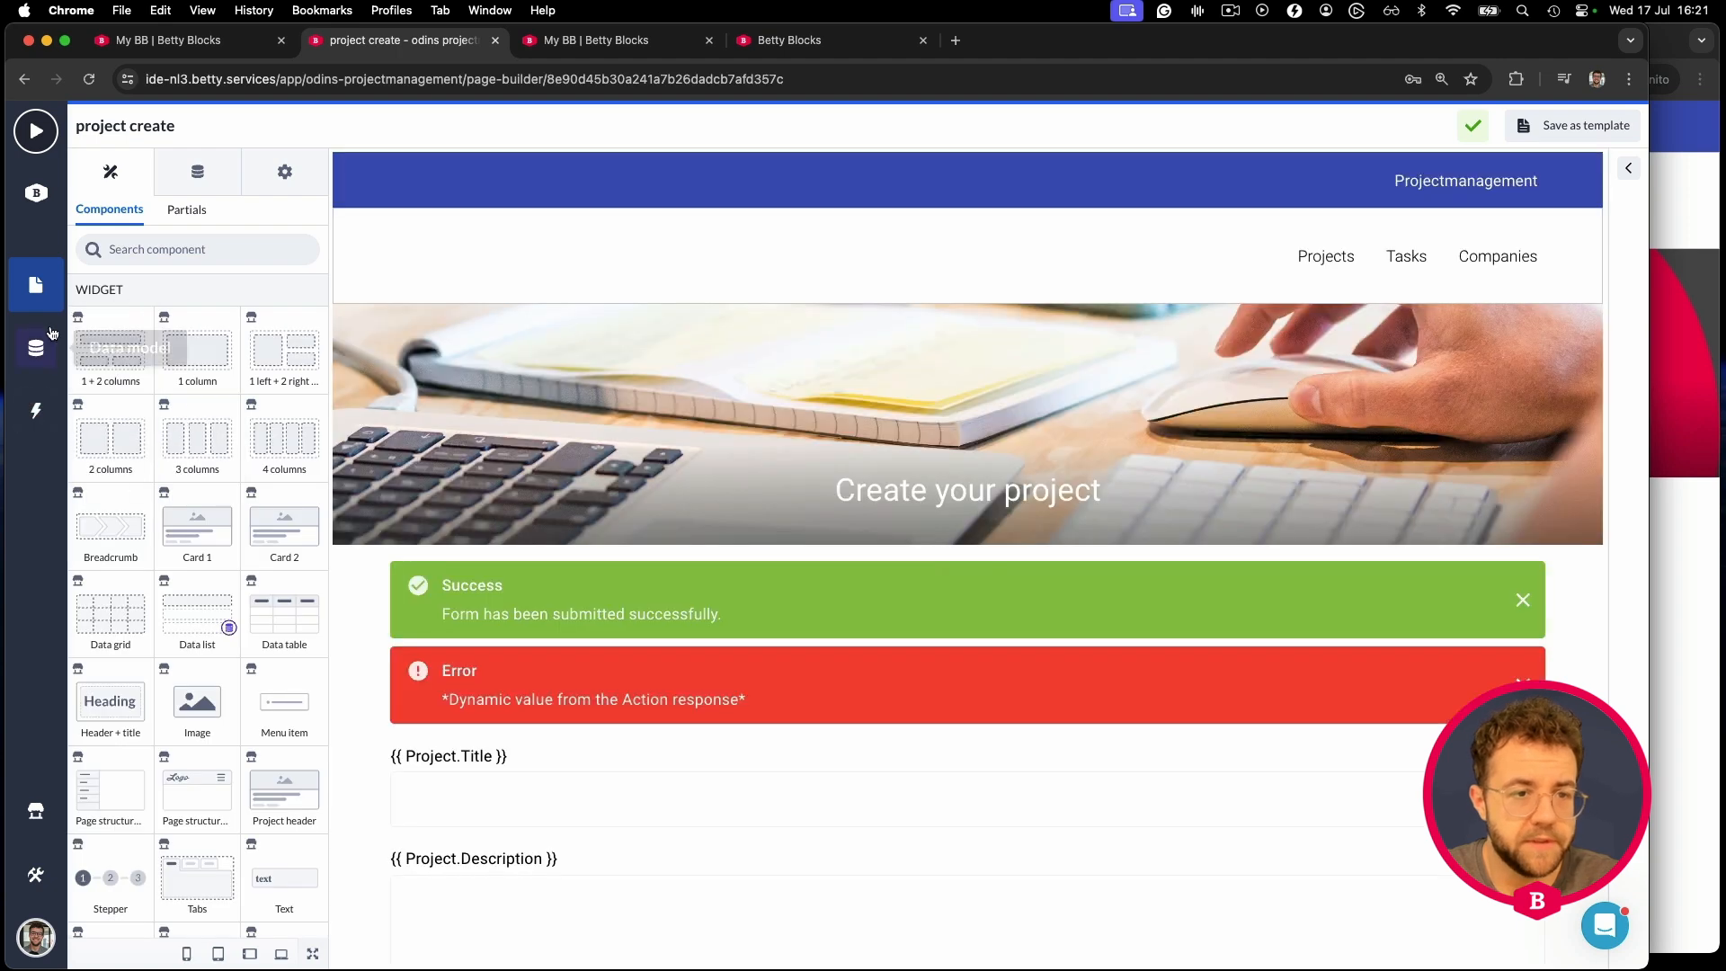
- On the project detail page, show the hidden Update project dialog and select its update form
left_click(36, 285)
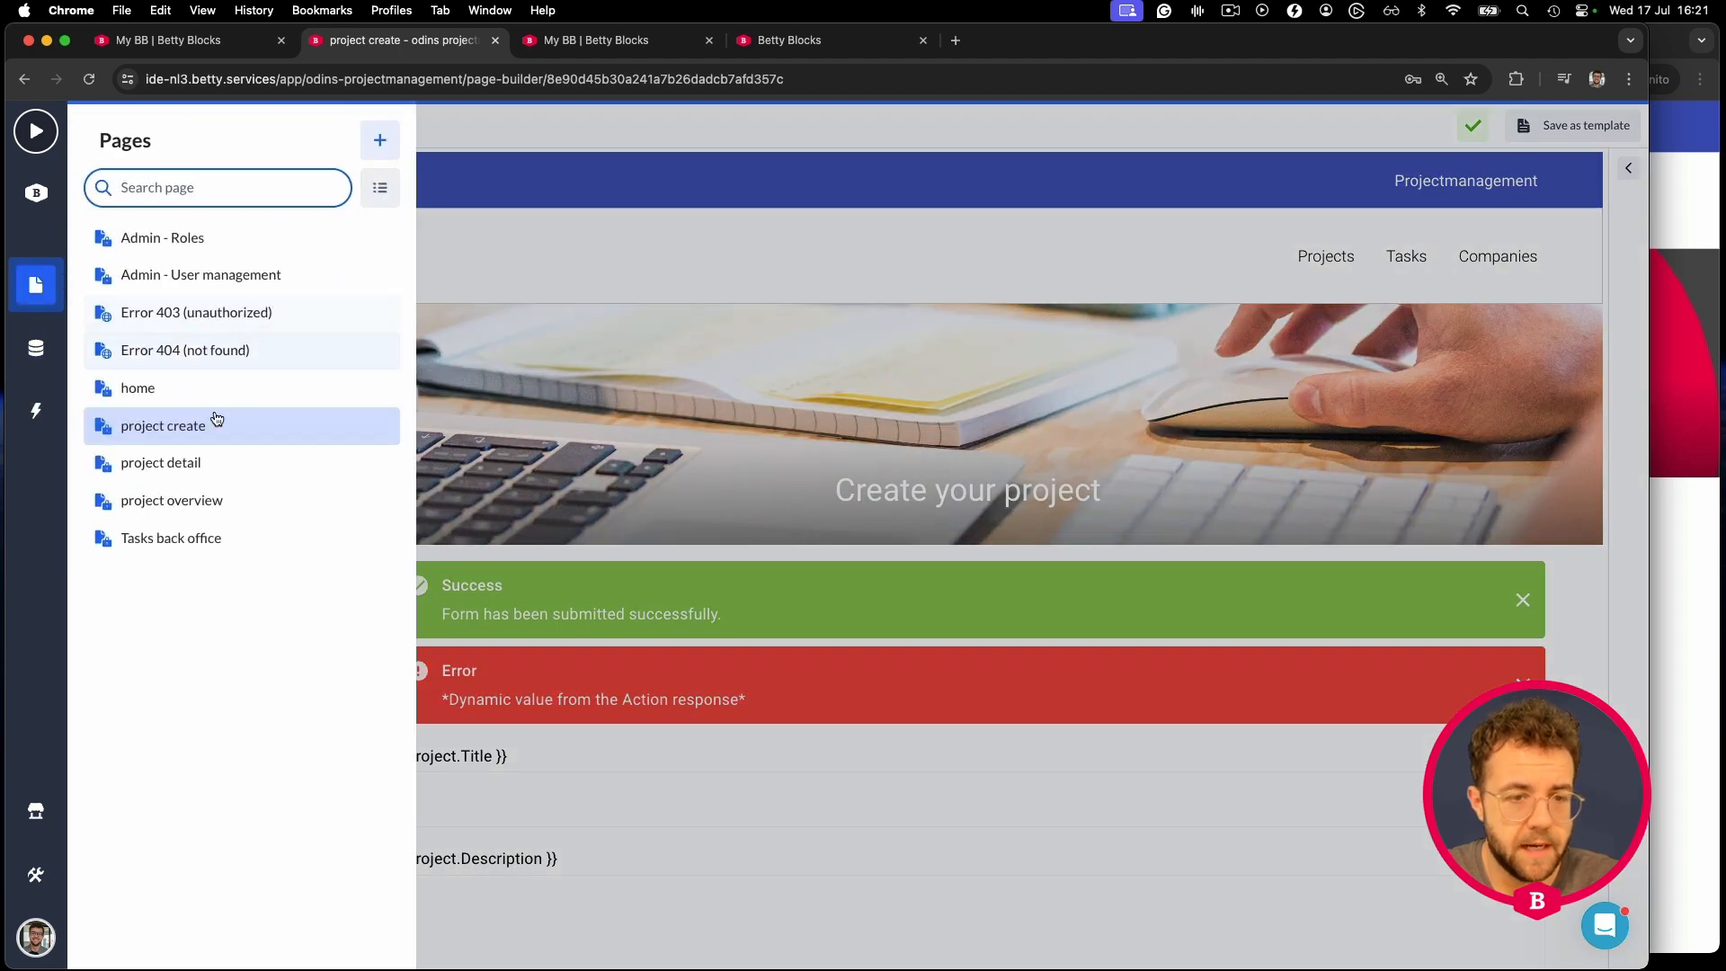
left_click(205, 464)
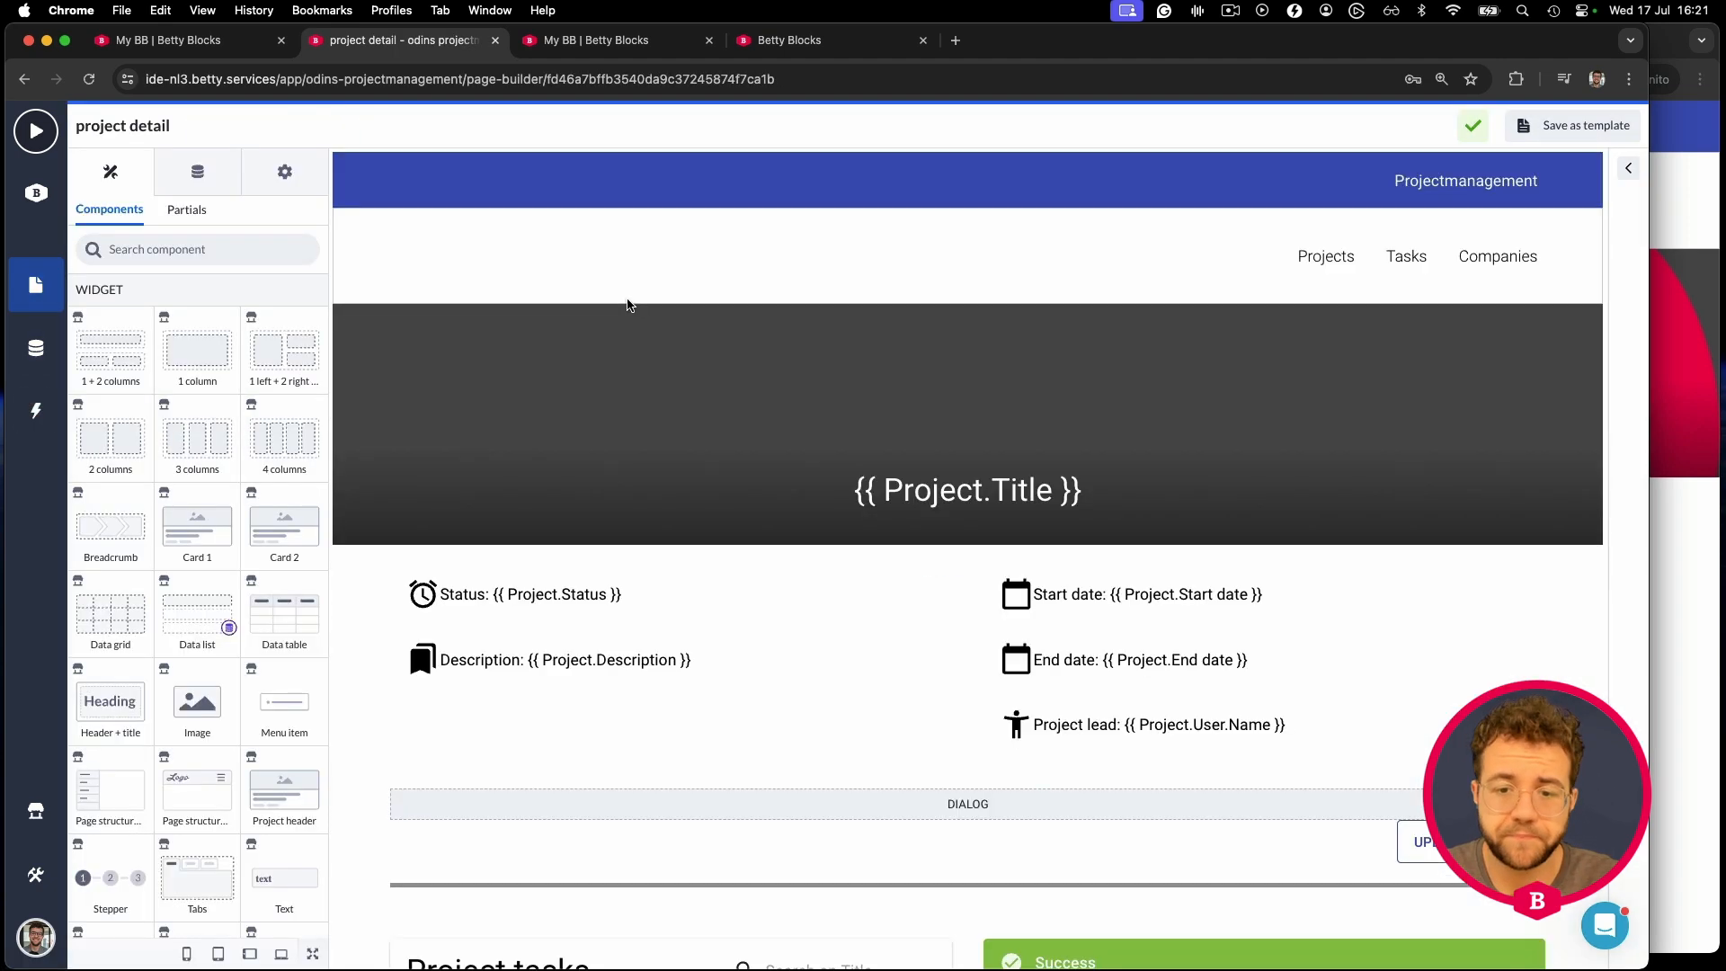
scroll(665, 301, "down", 3)
left_click(1049, 668)
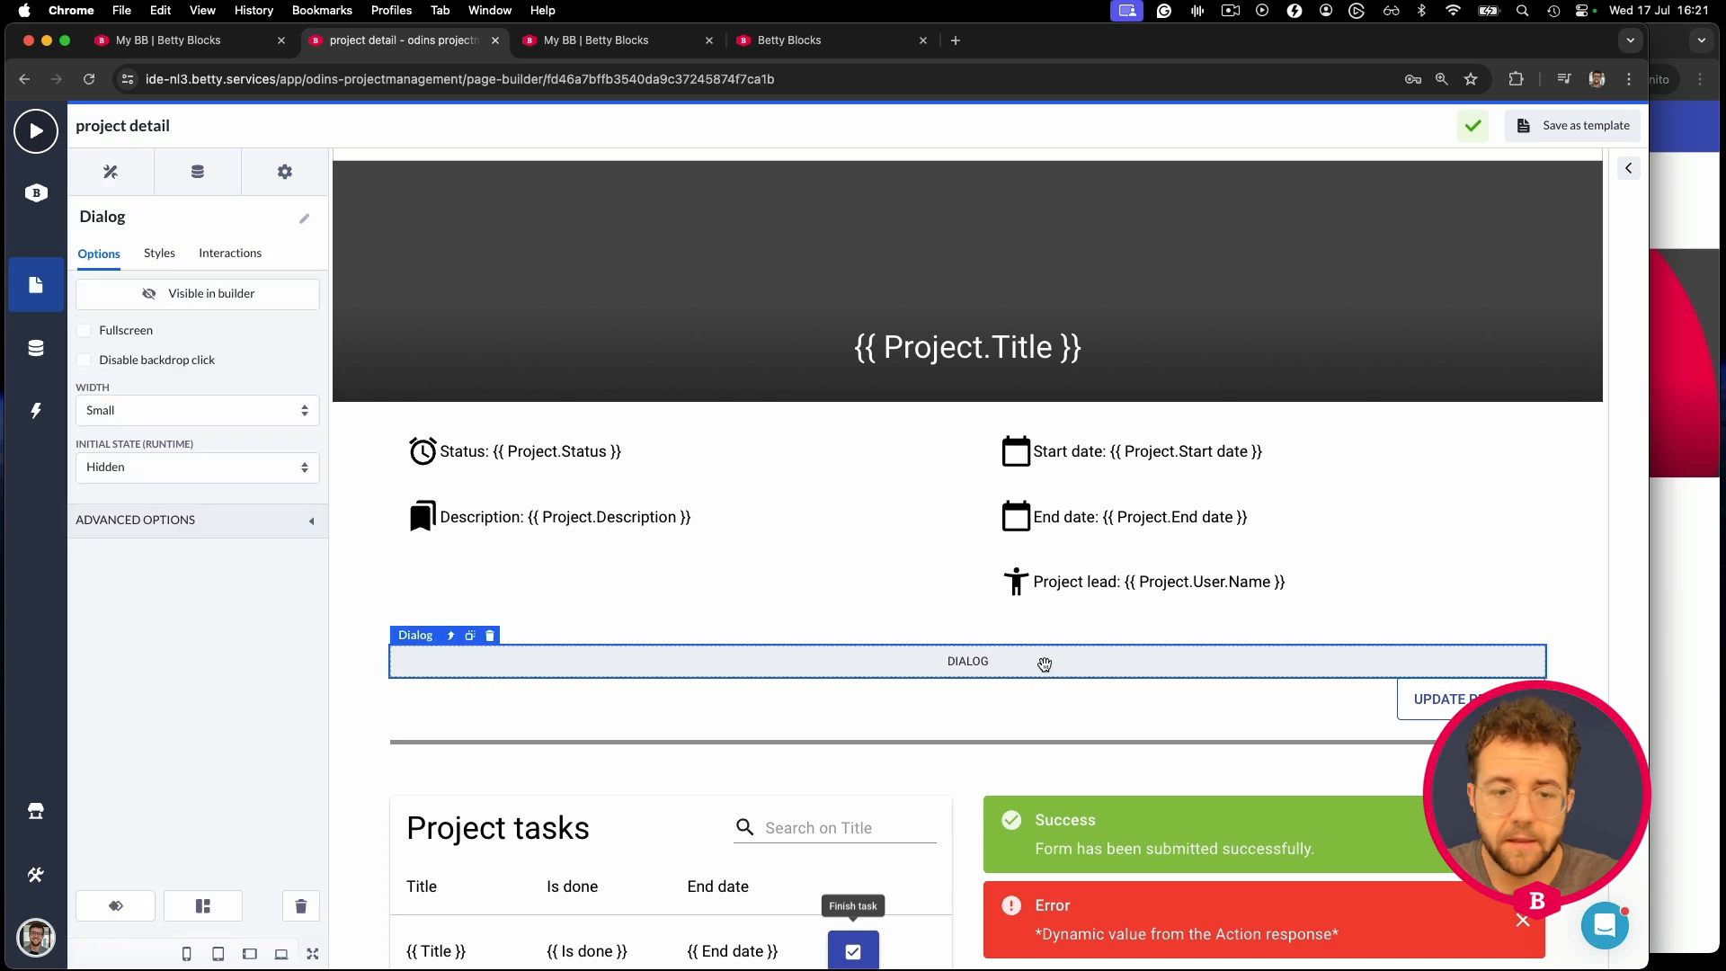
left_click(253, 304)
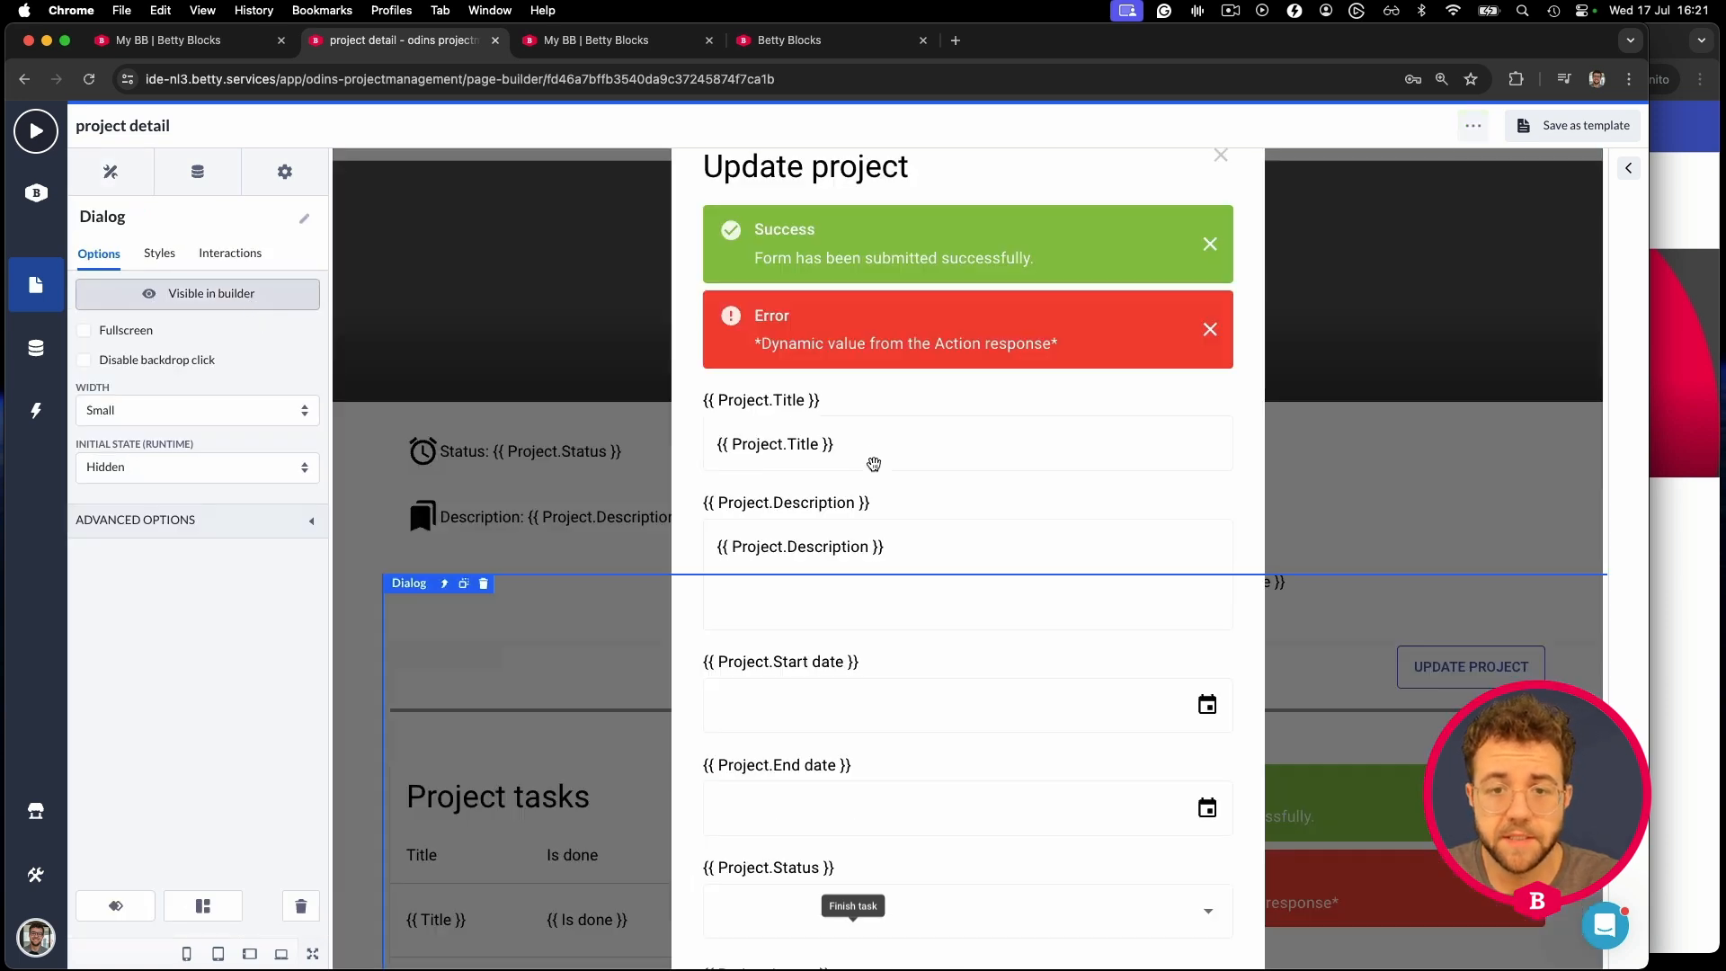
left_click(691, 396)
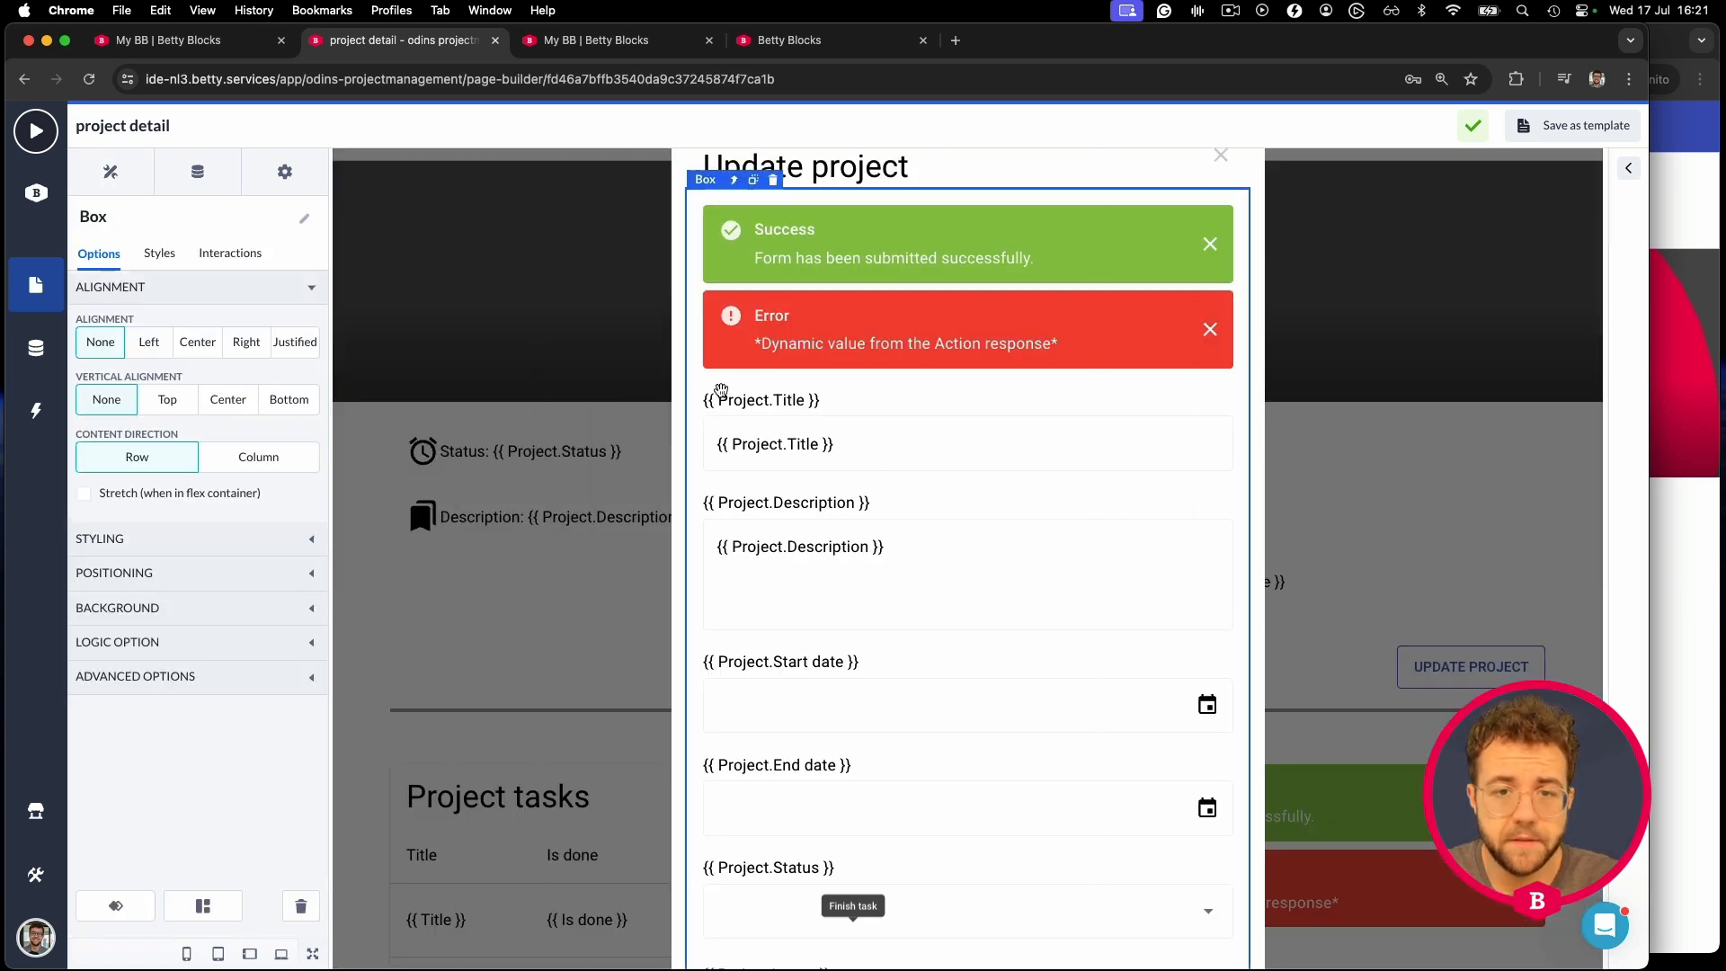
left_click(764, 274)
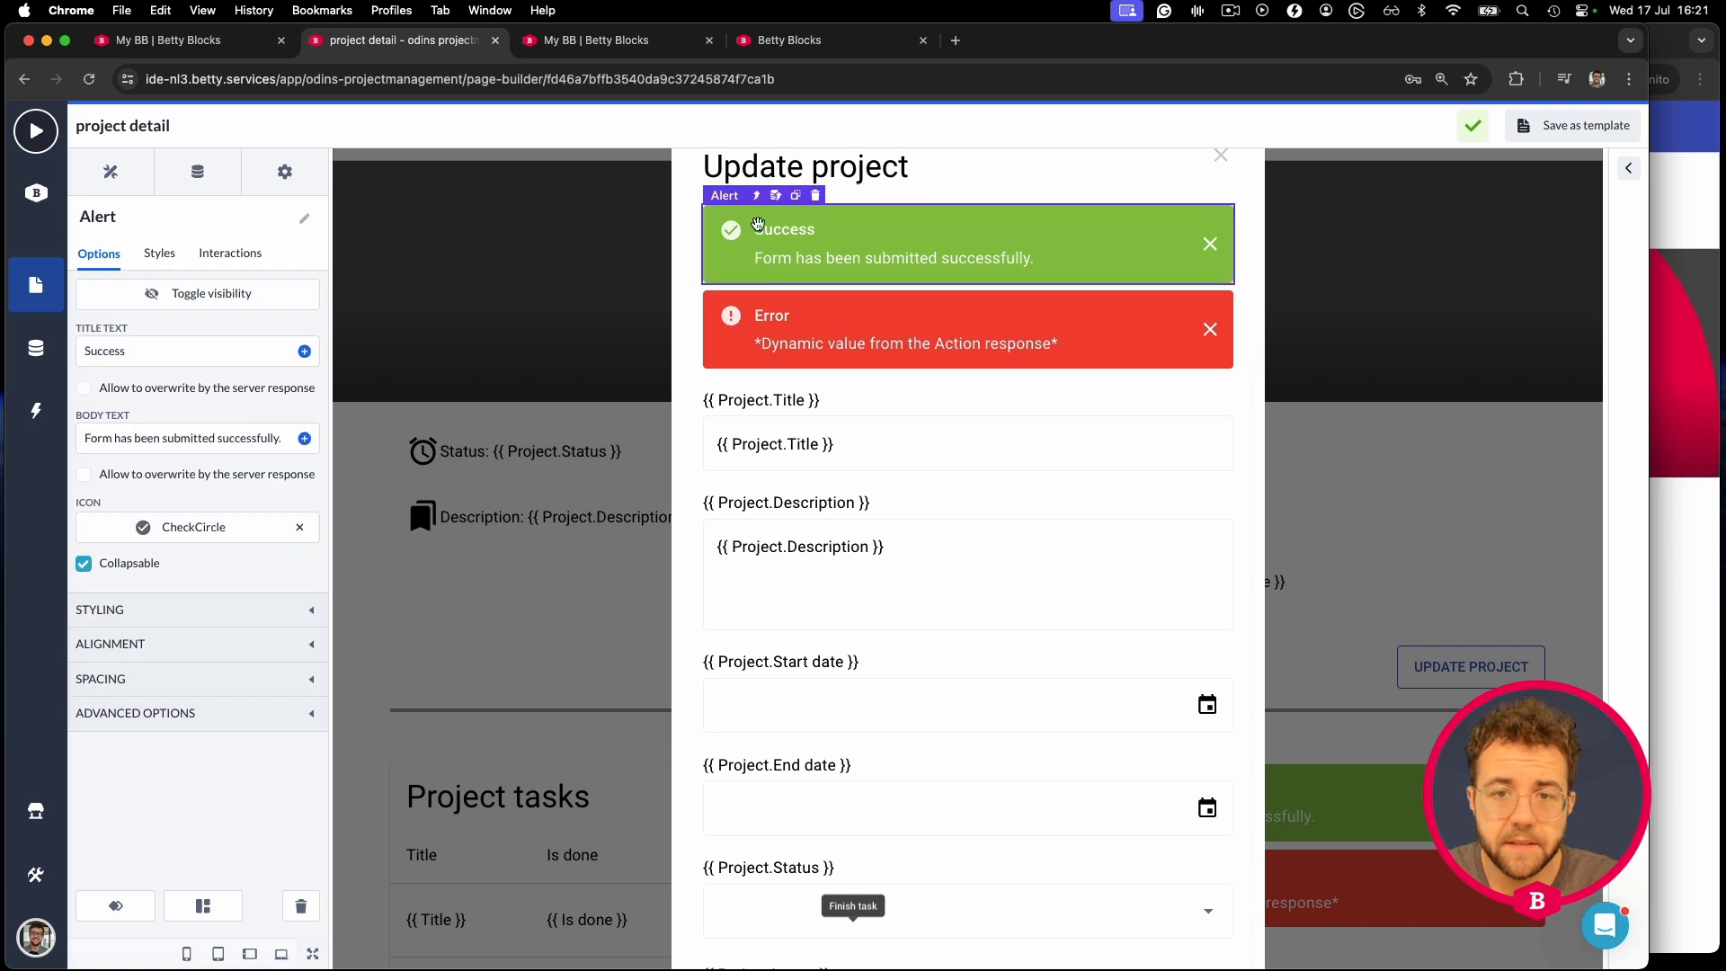
left_click(751, 196)
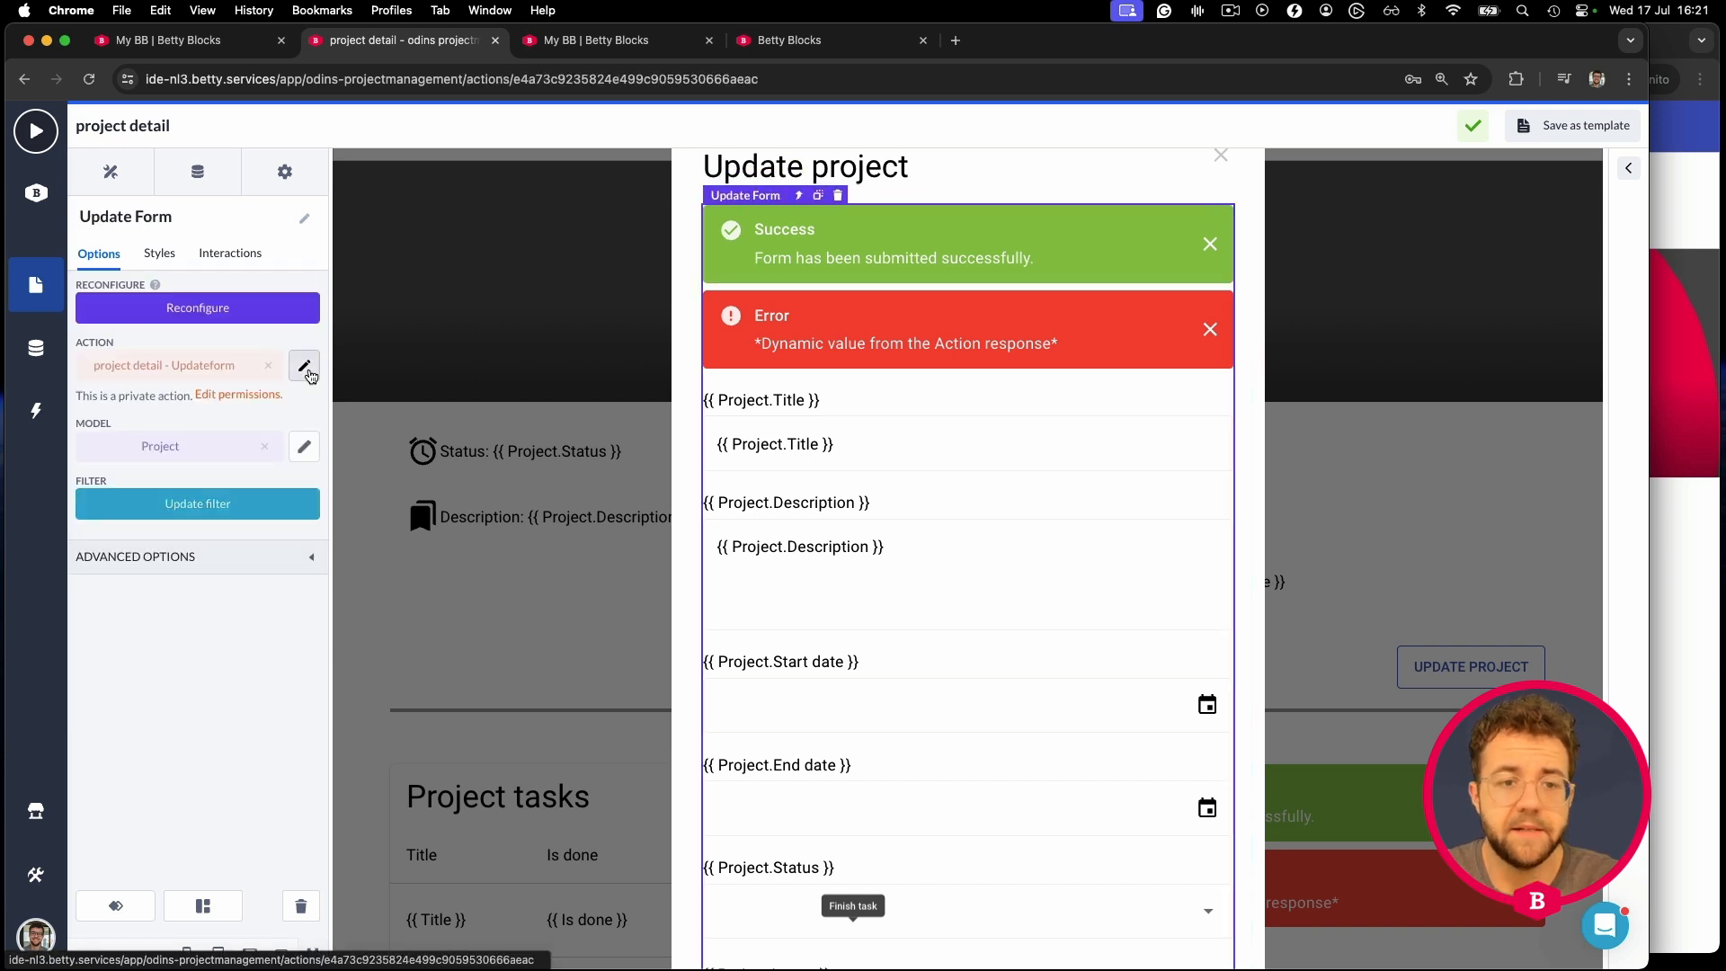
- Give the update form's action the Betty Blocks account profile, allow employees, save, and go back
left_click(304, 365)
left_click(1499, 135)
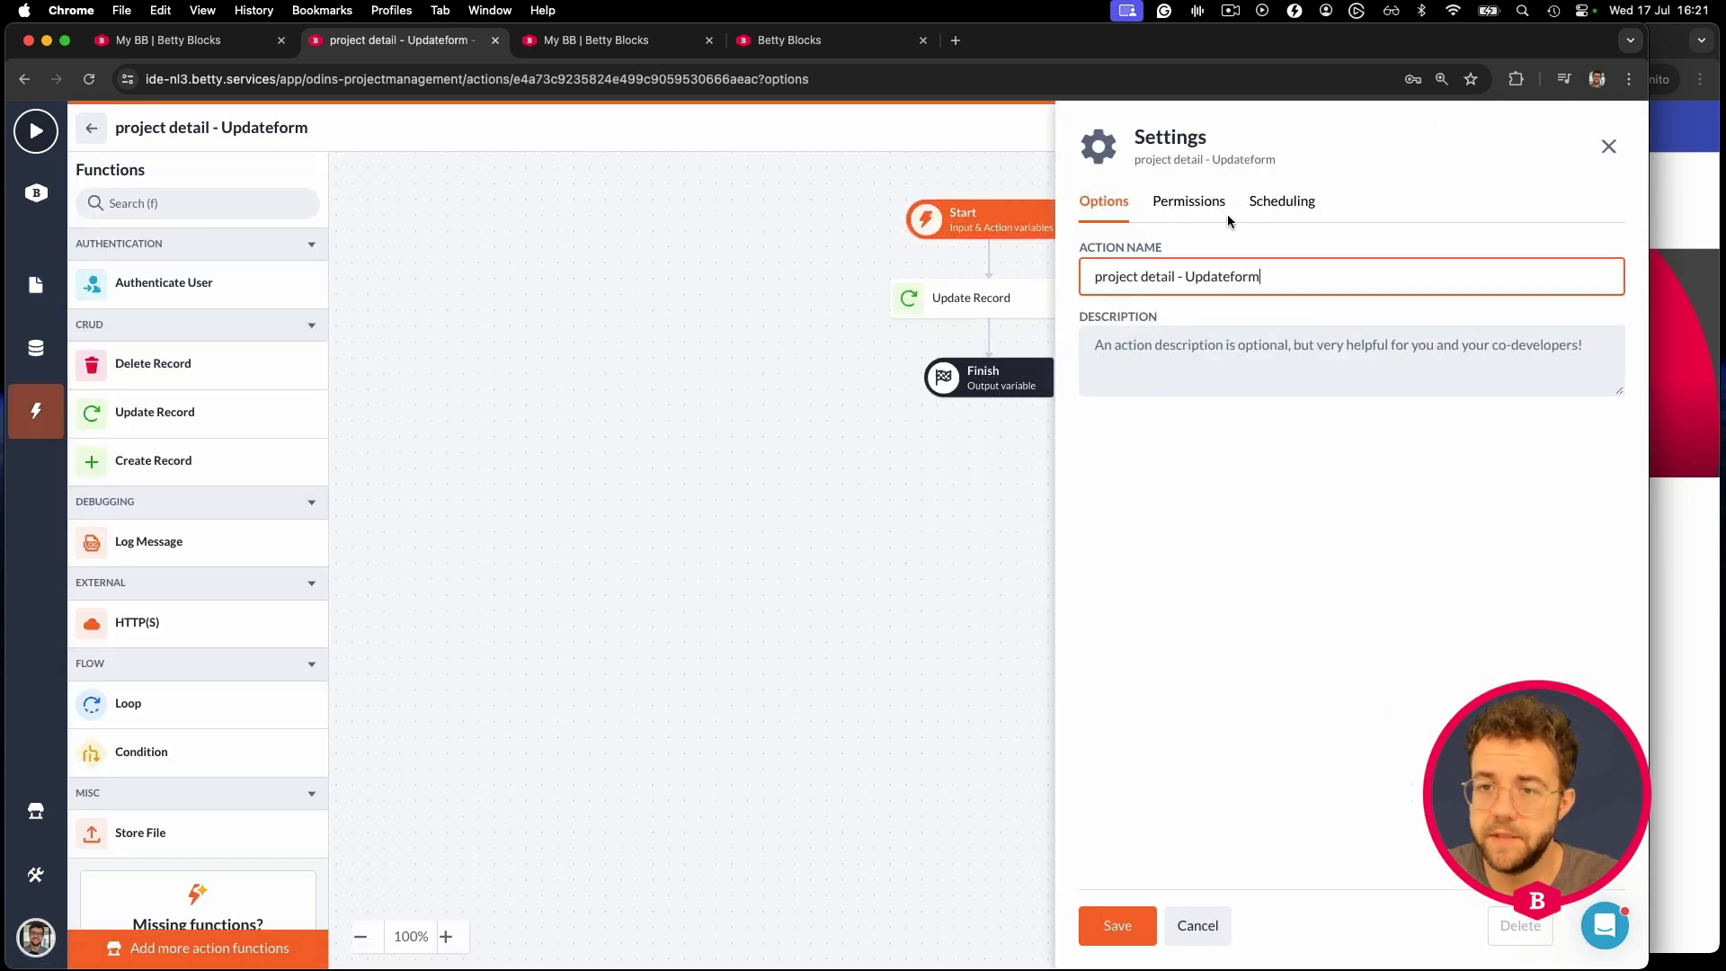
left_click(1175, 210)
left_click(1148, 340)
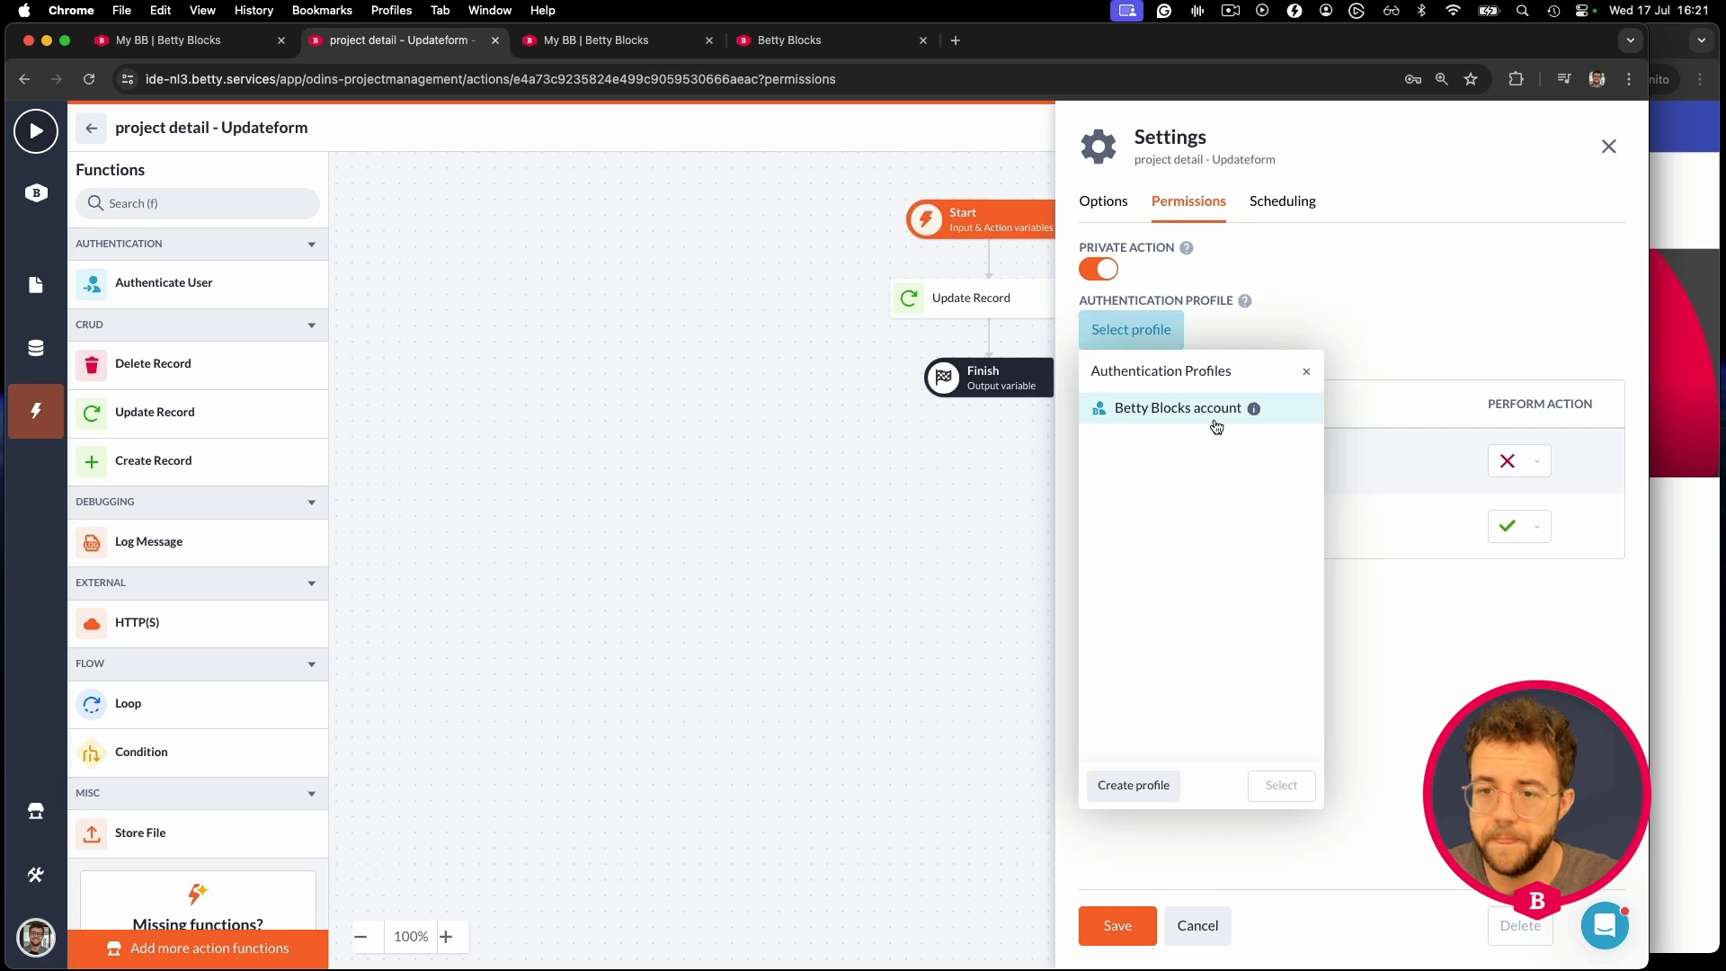
left_click(1214, 416)
left_click(1282, 785)
left_click(1497, 460)
left_click(1485, 492)
left_click(1117, 926)
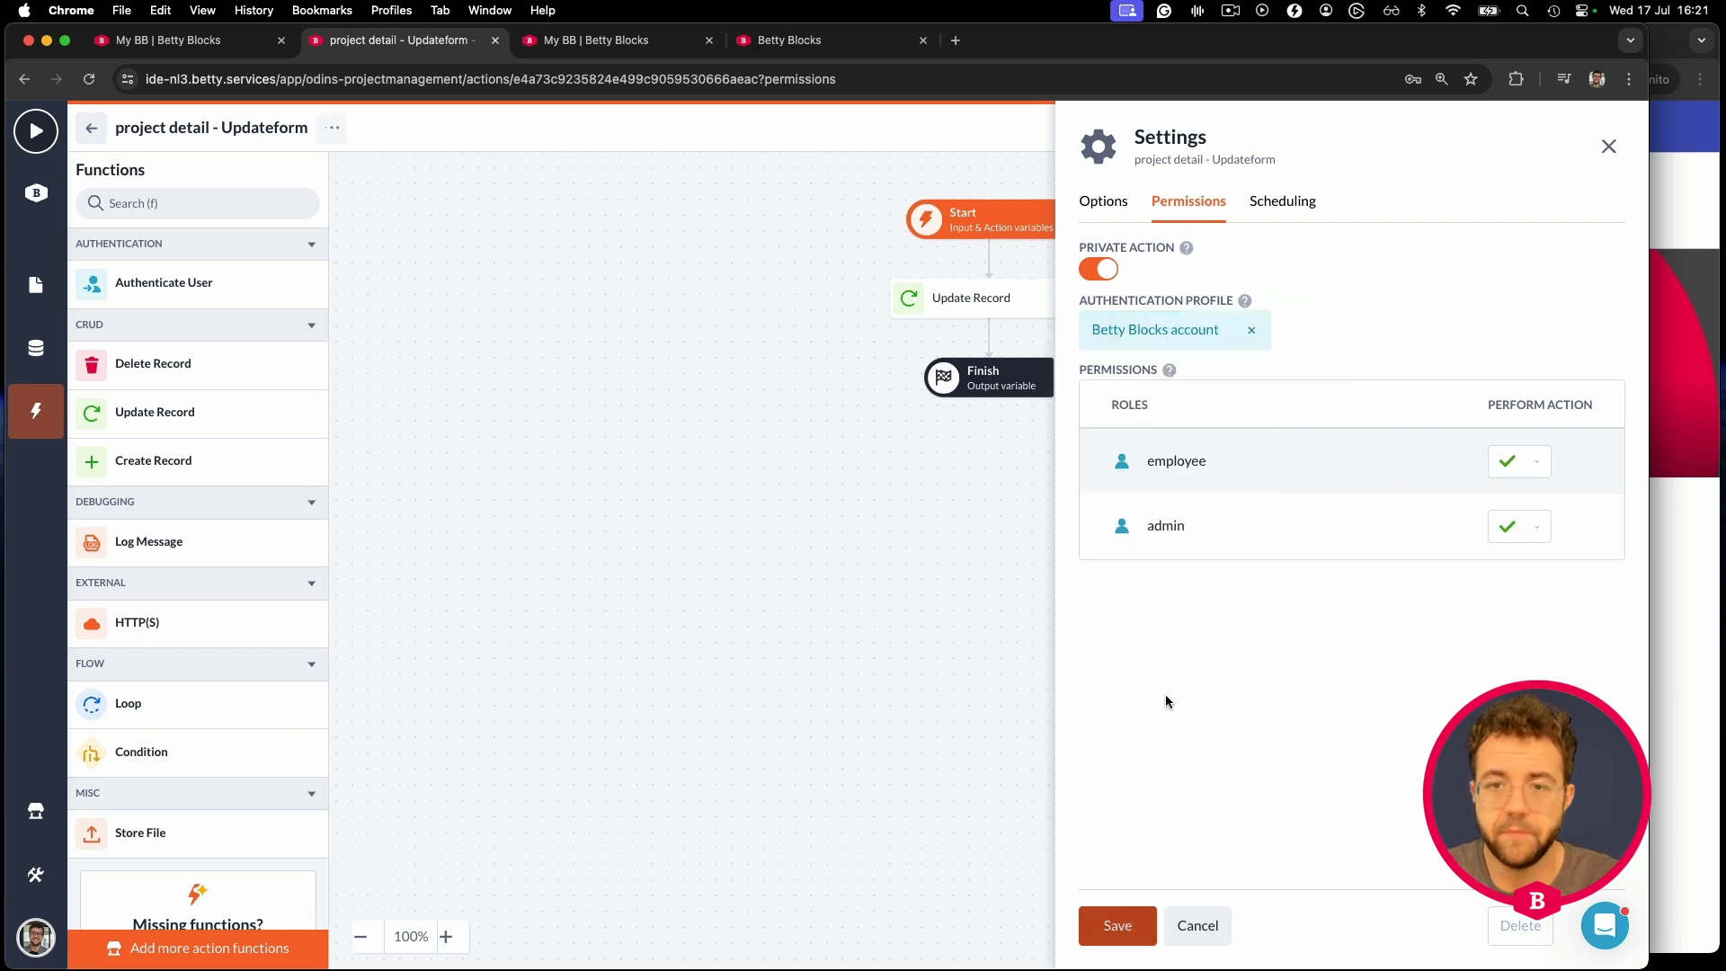
left_click(91, 128)
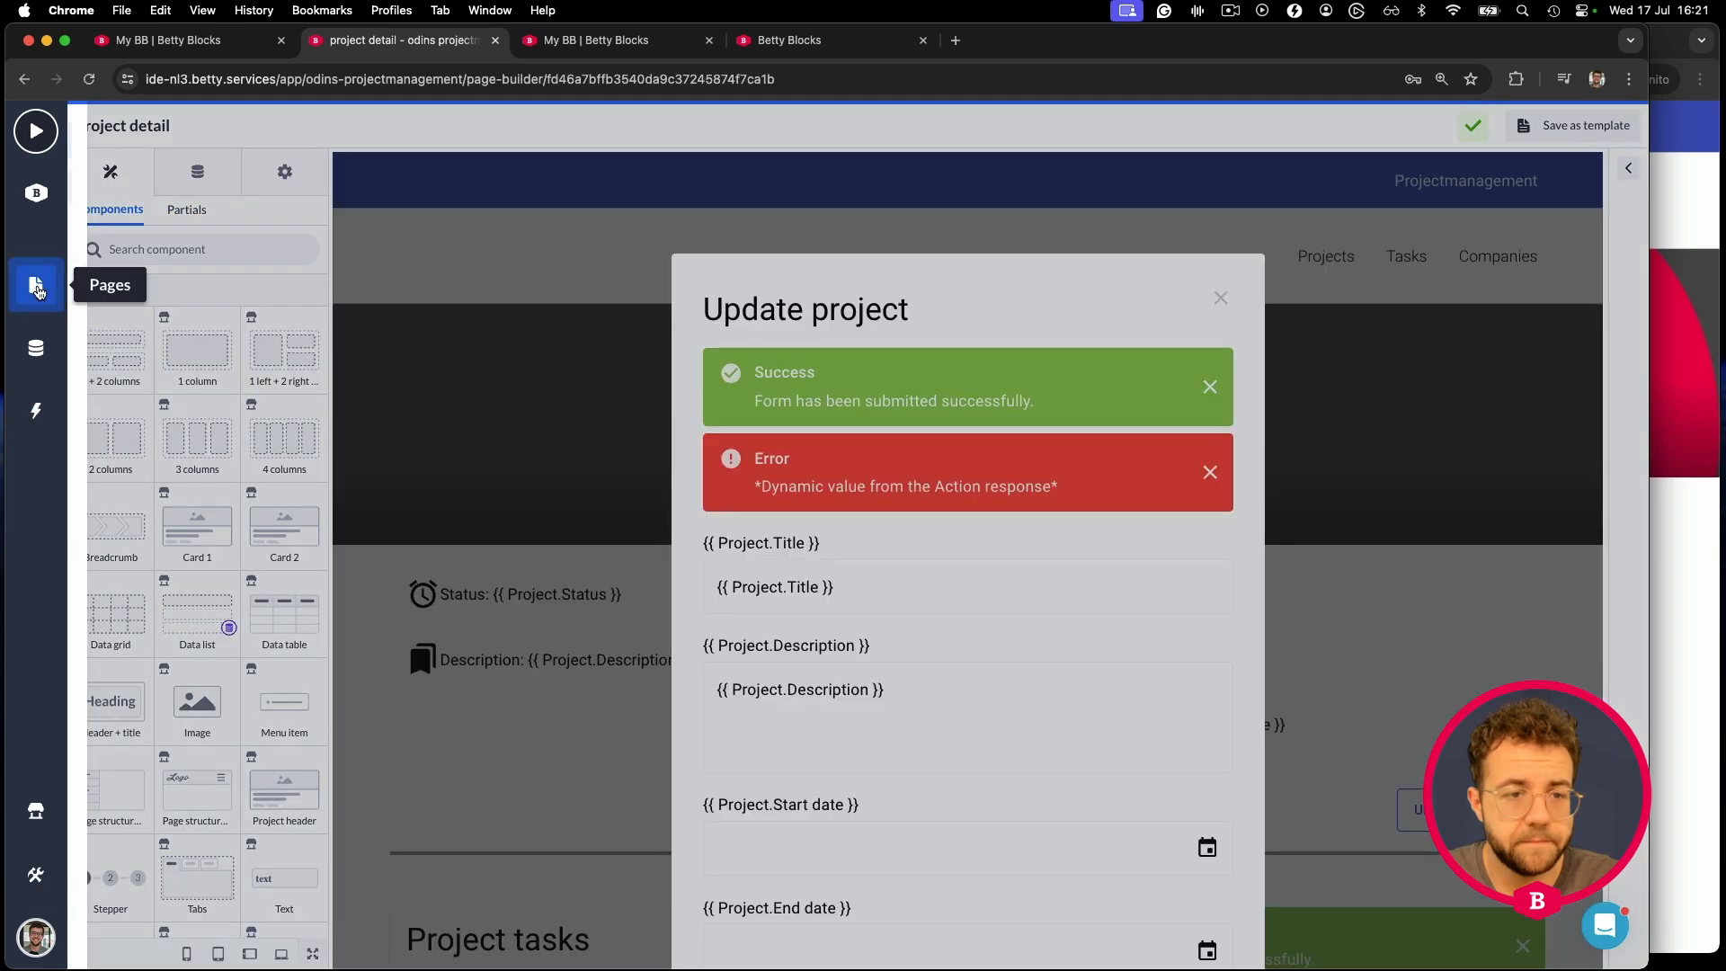
- Turn off Visible in builder for the Update project dialog
left_click(43, 293)
left_click(650, 441)
left_click(524, 450)
left_click(177, 293)
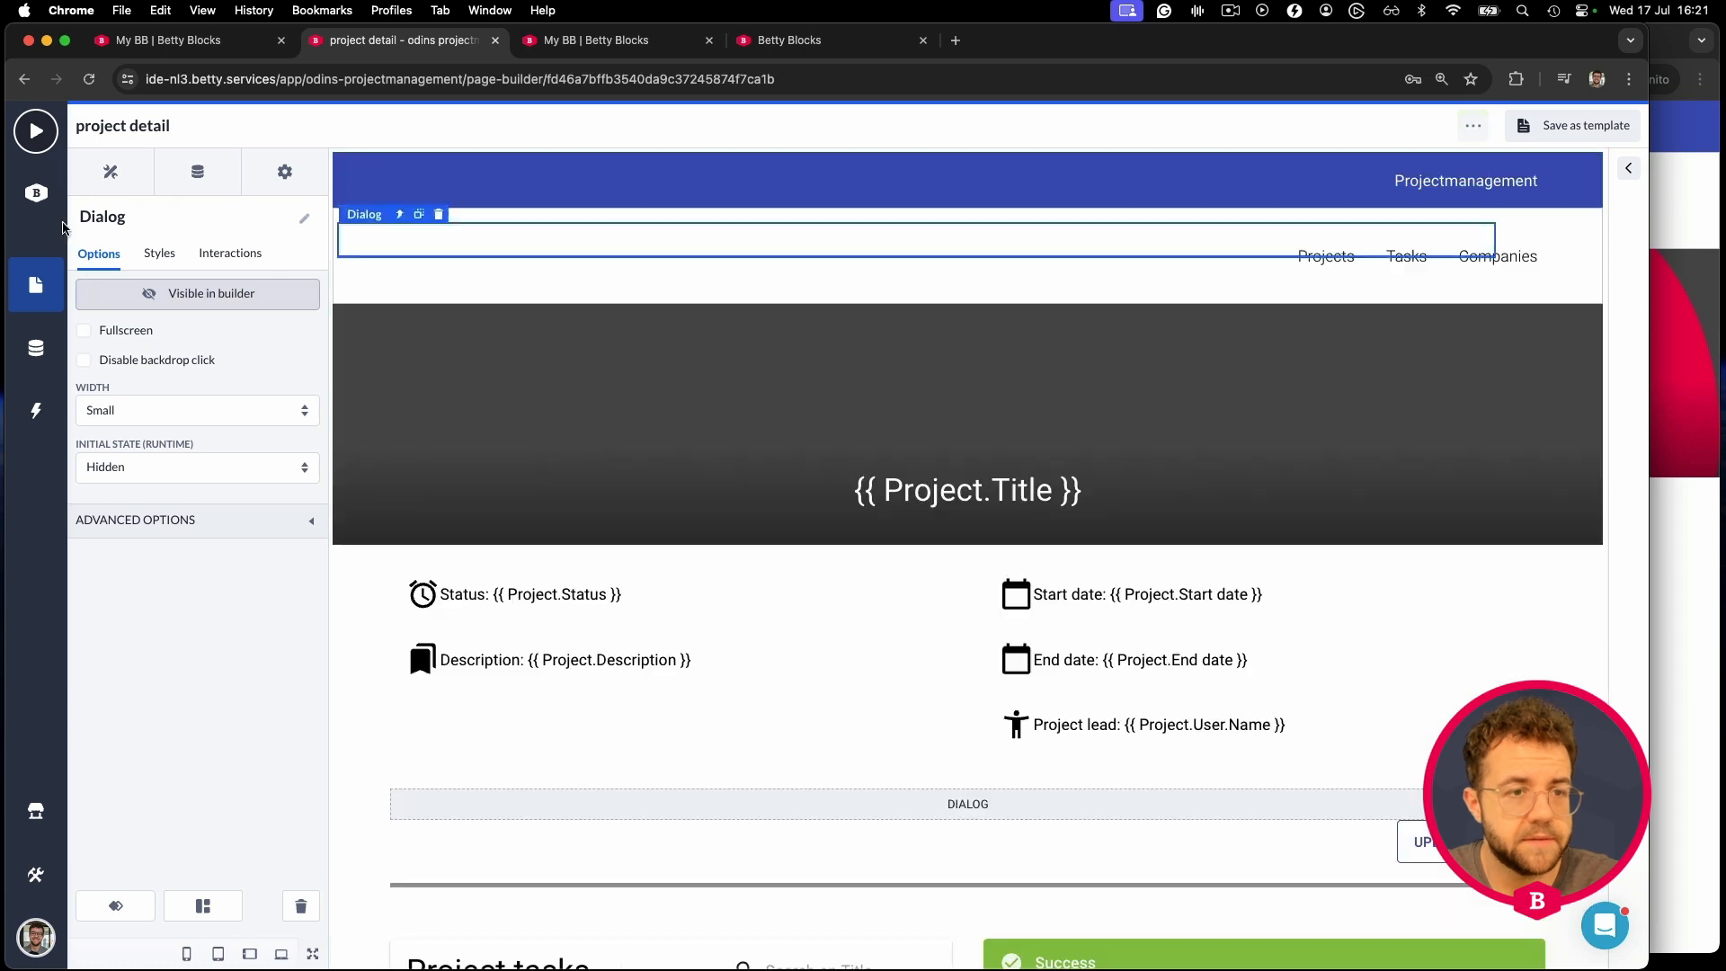
- Select the task creation form and open its project detail - Createform action
scroll(737, 472, "down", 7)
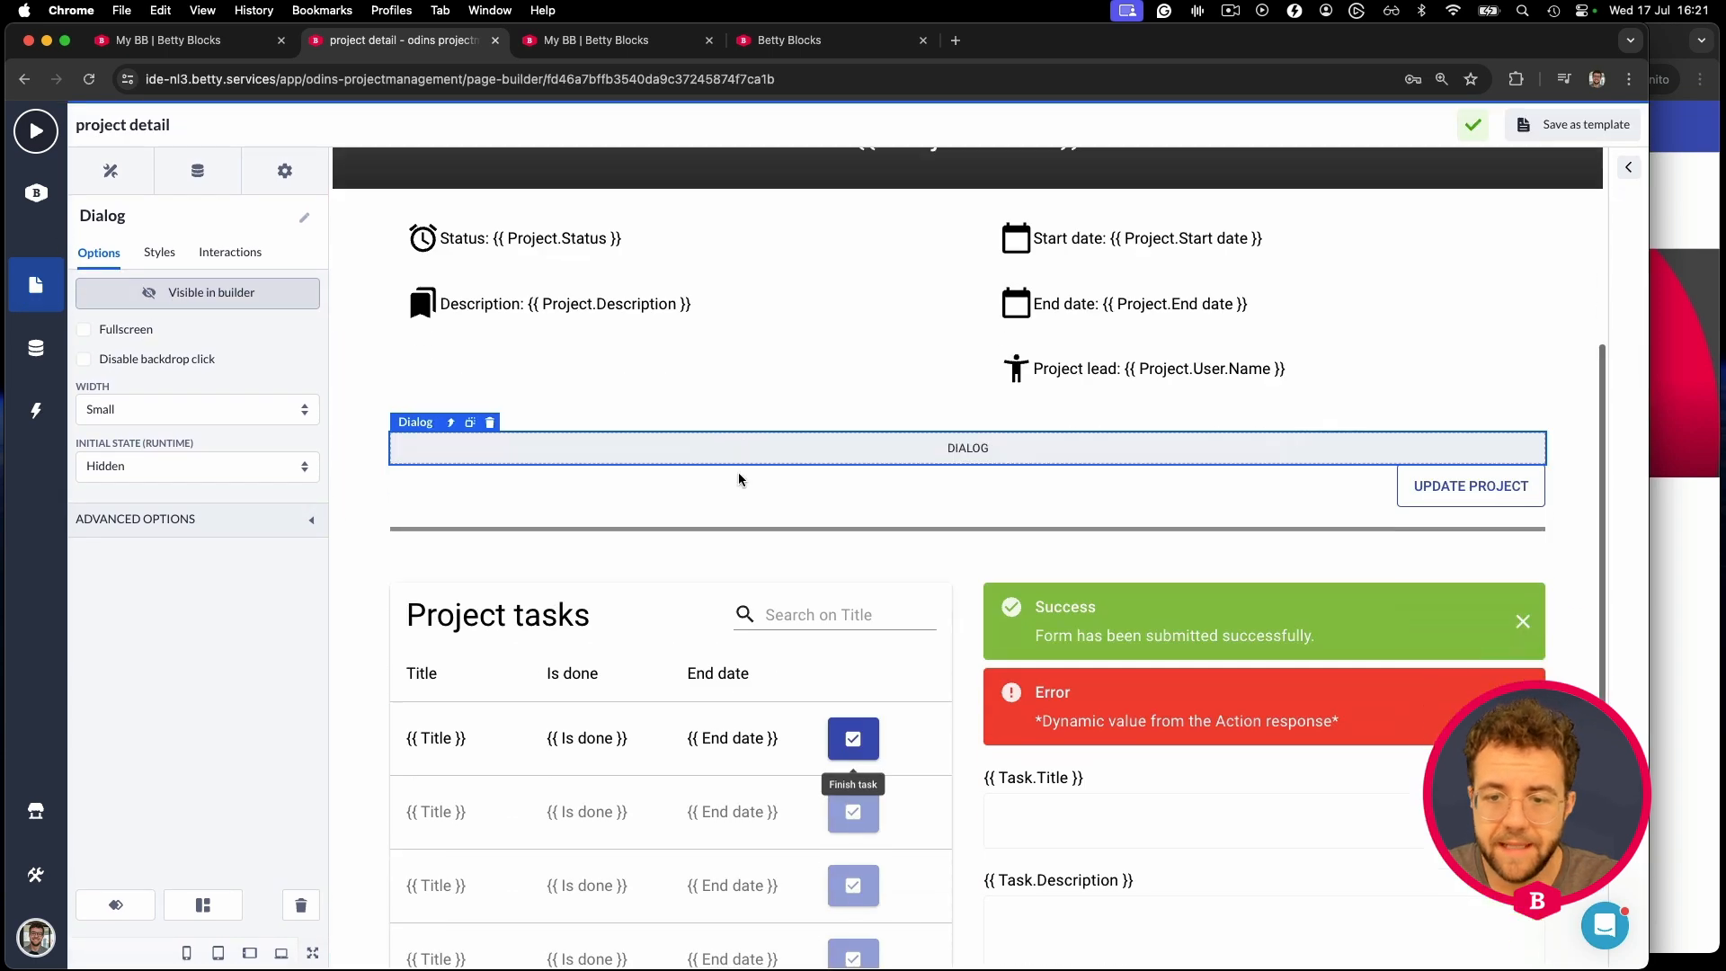
scroll(734, 472, "down", 1)
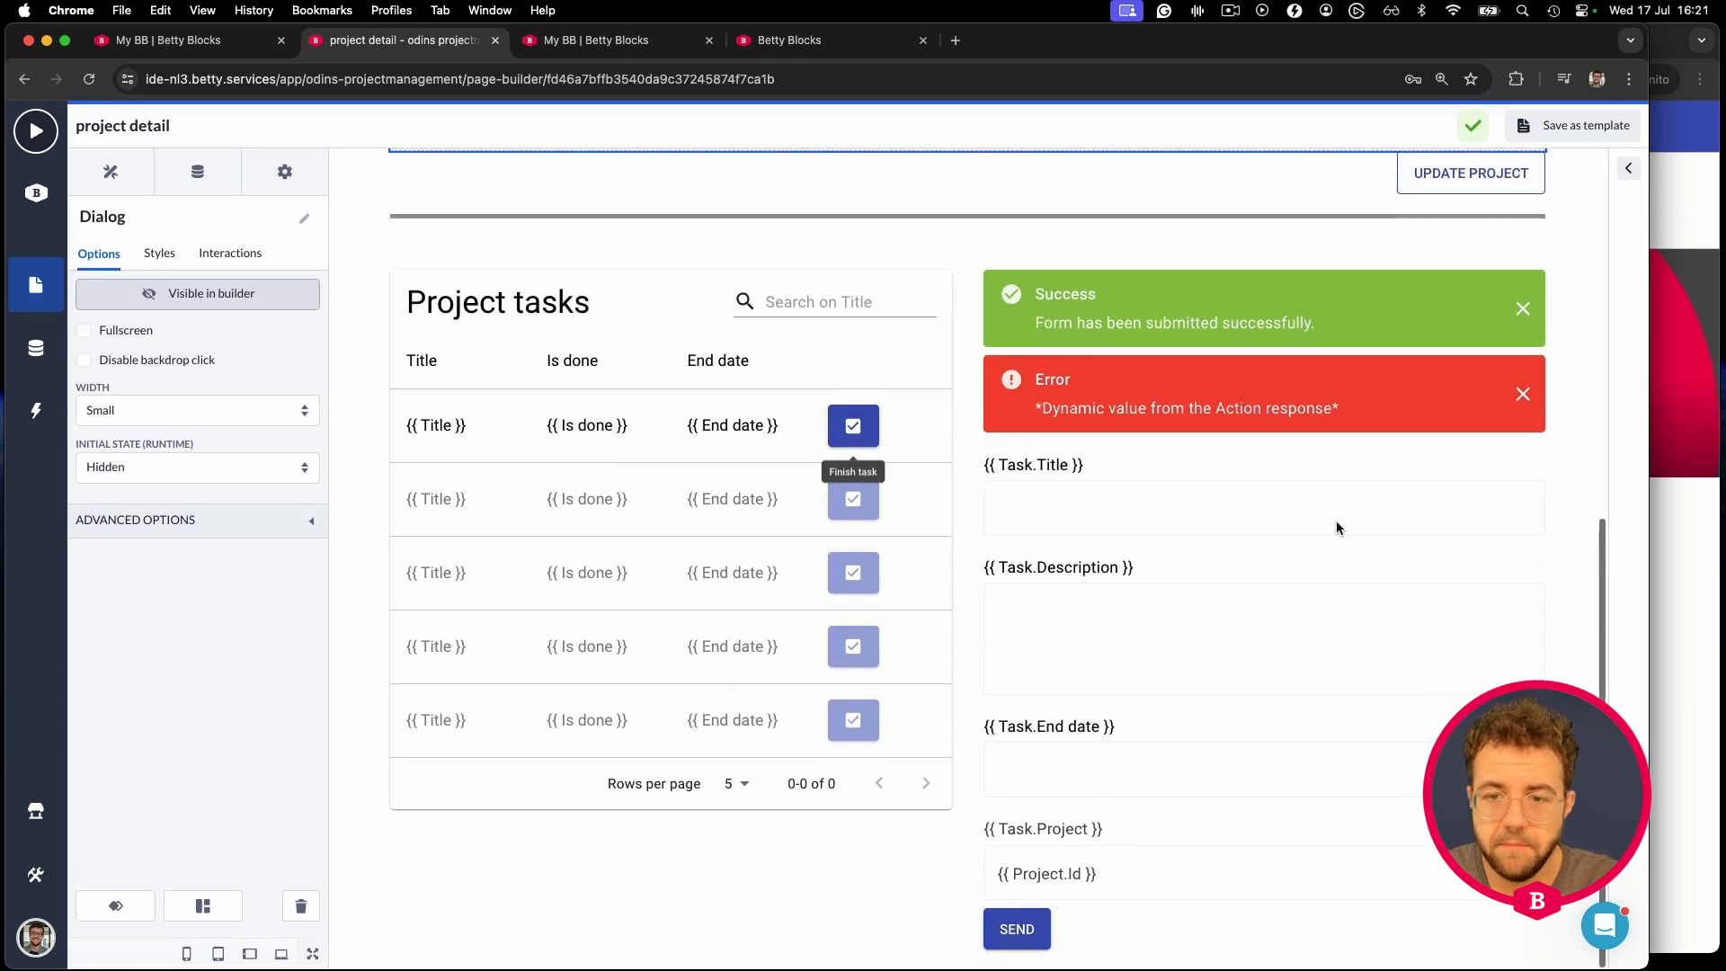
left_click(1067, 513)
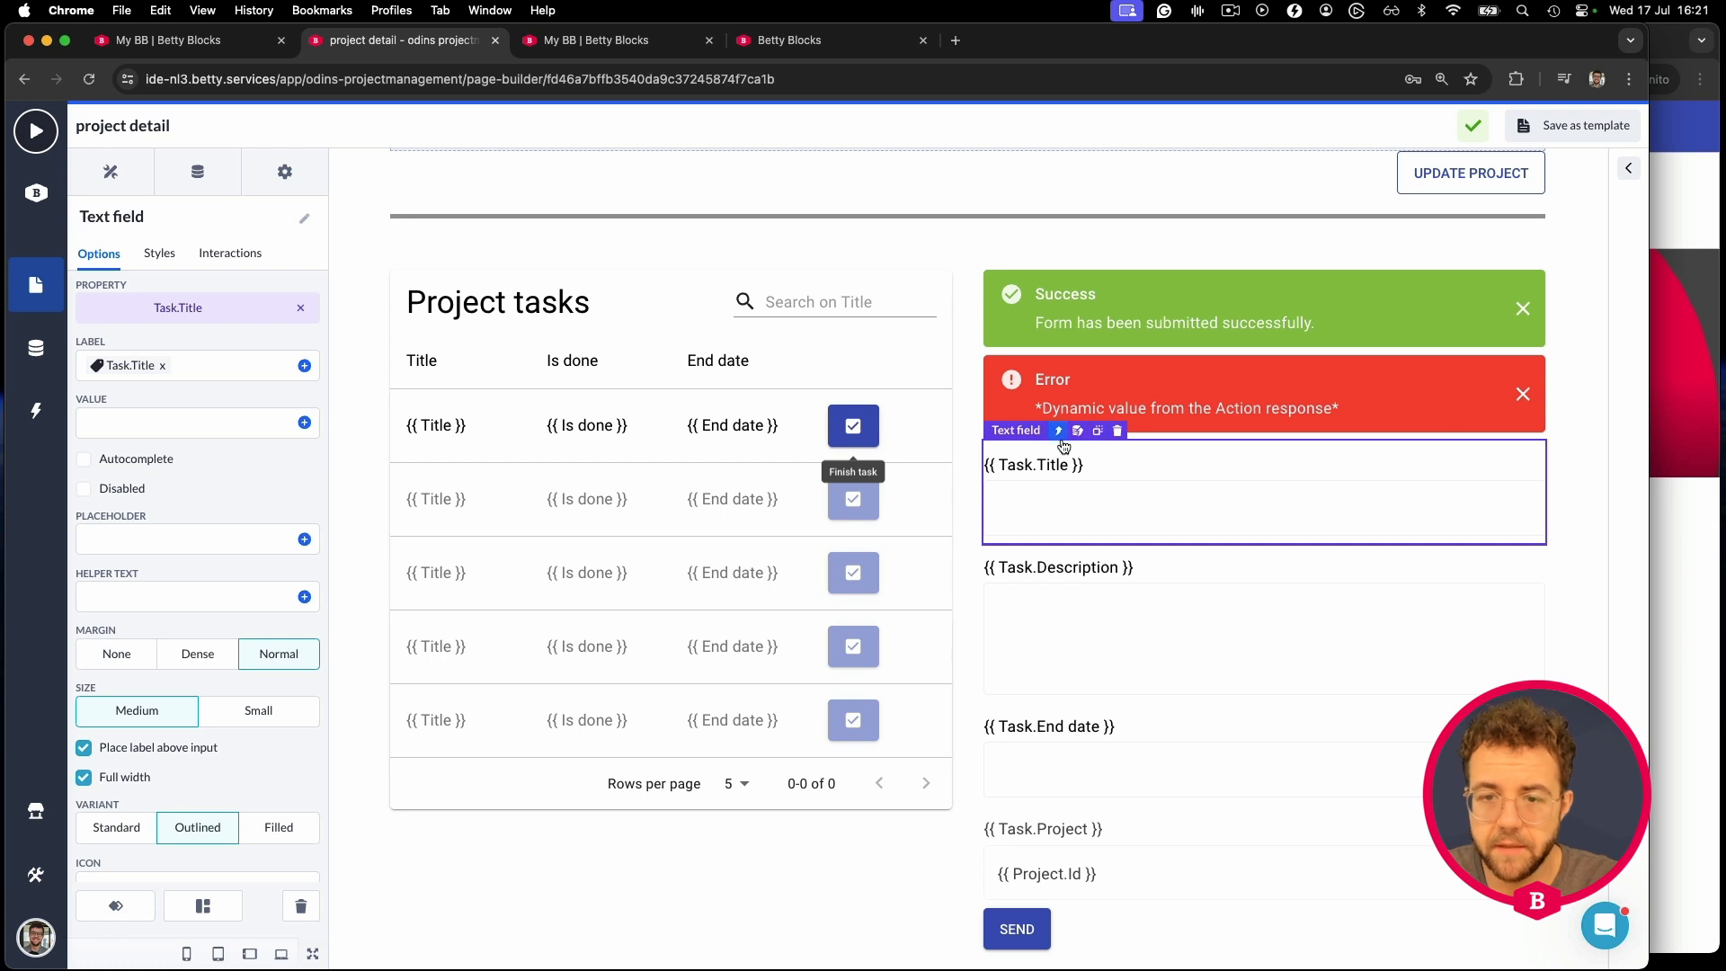
left_click(1059, 431)
left_click(308, 359)
- Set project detail - Createform to the Betty Blocks account profile with employee Perform Action Allowed, and save
left_click(1488, 133)
left_click(1192, 207)
left_click(1136, 336)
left_click(1175, 401)
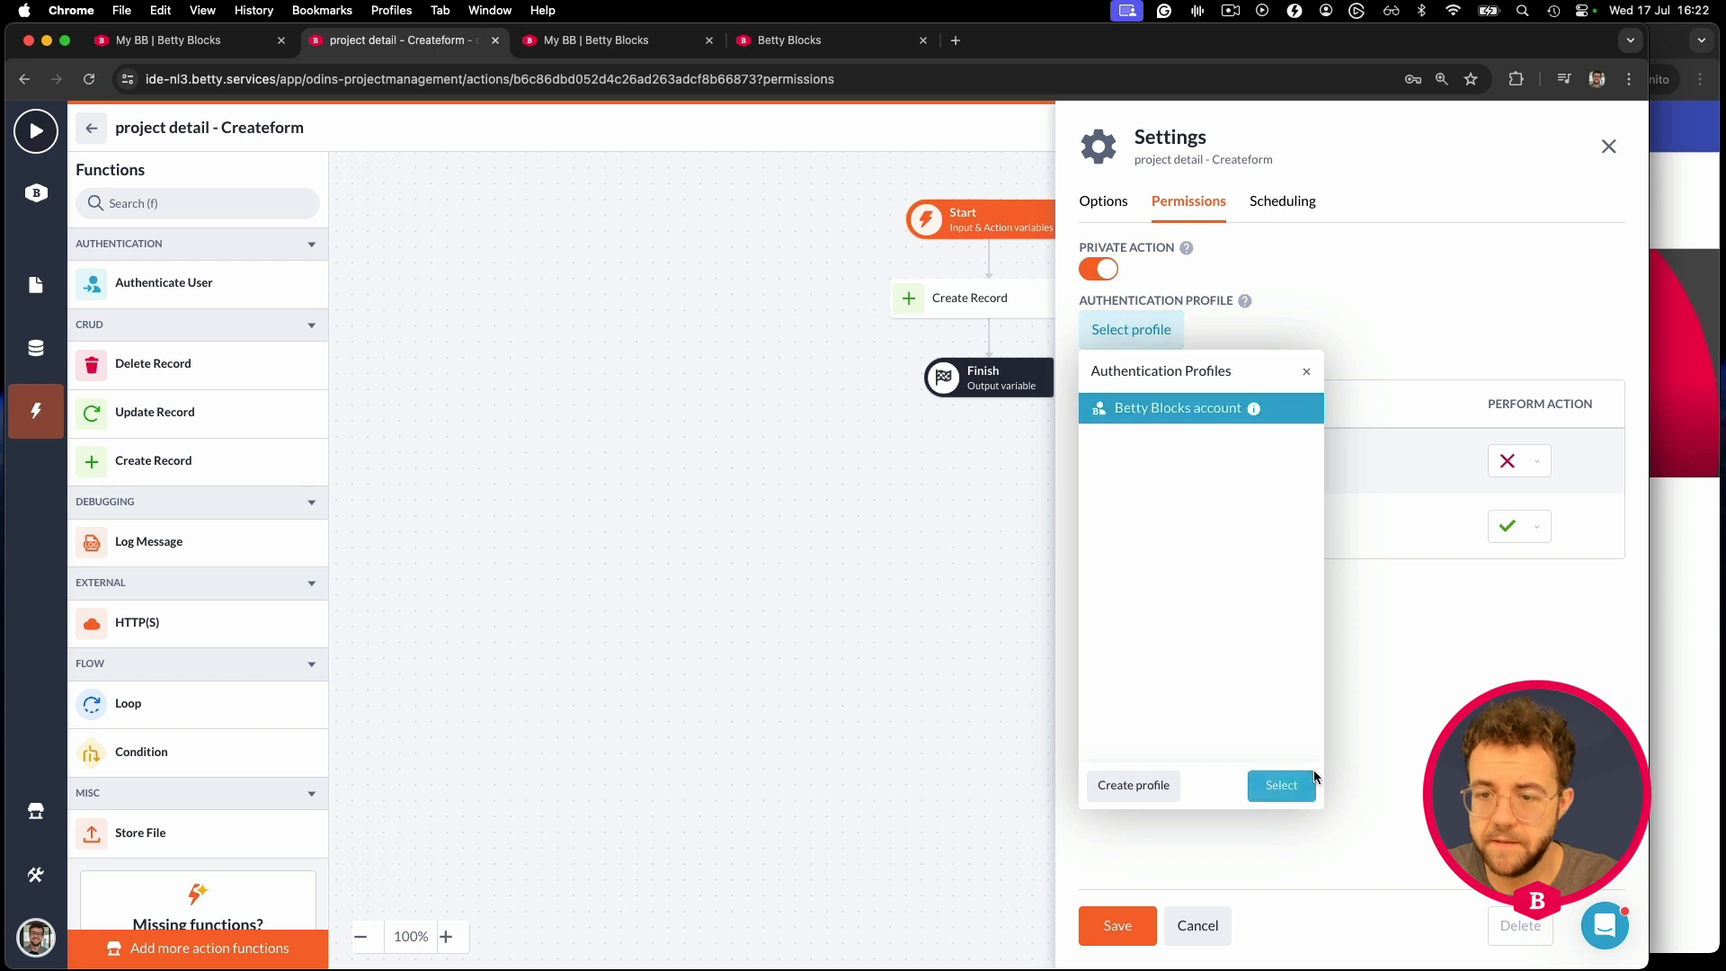
left_click(1281, 786)
left_click(1529, 466)
left_click(1493, 499)
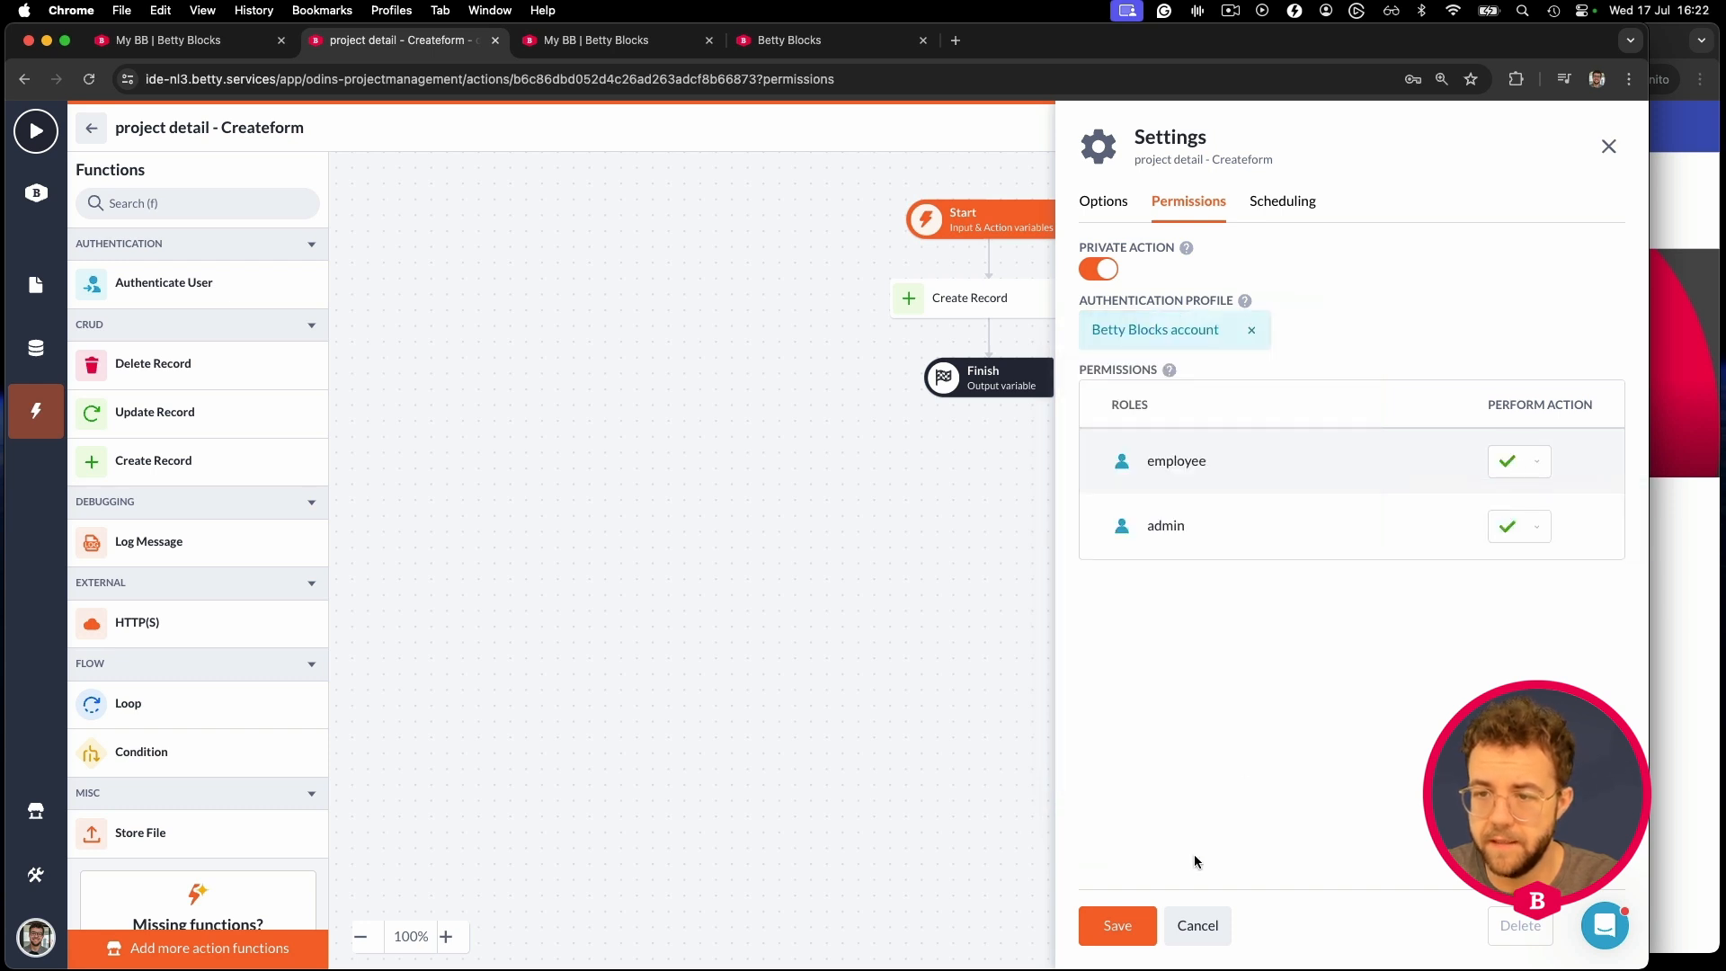
left_click(1118, 925)
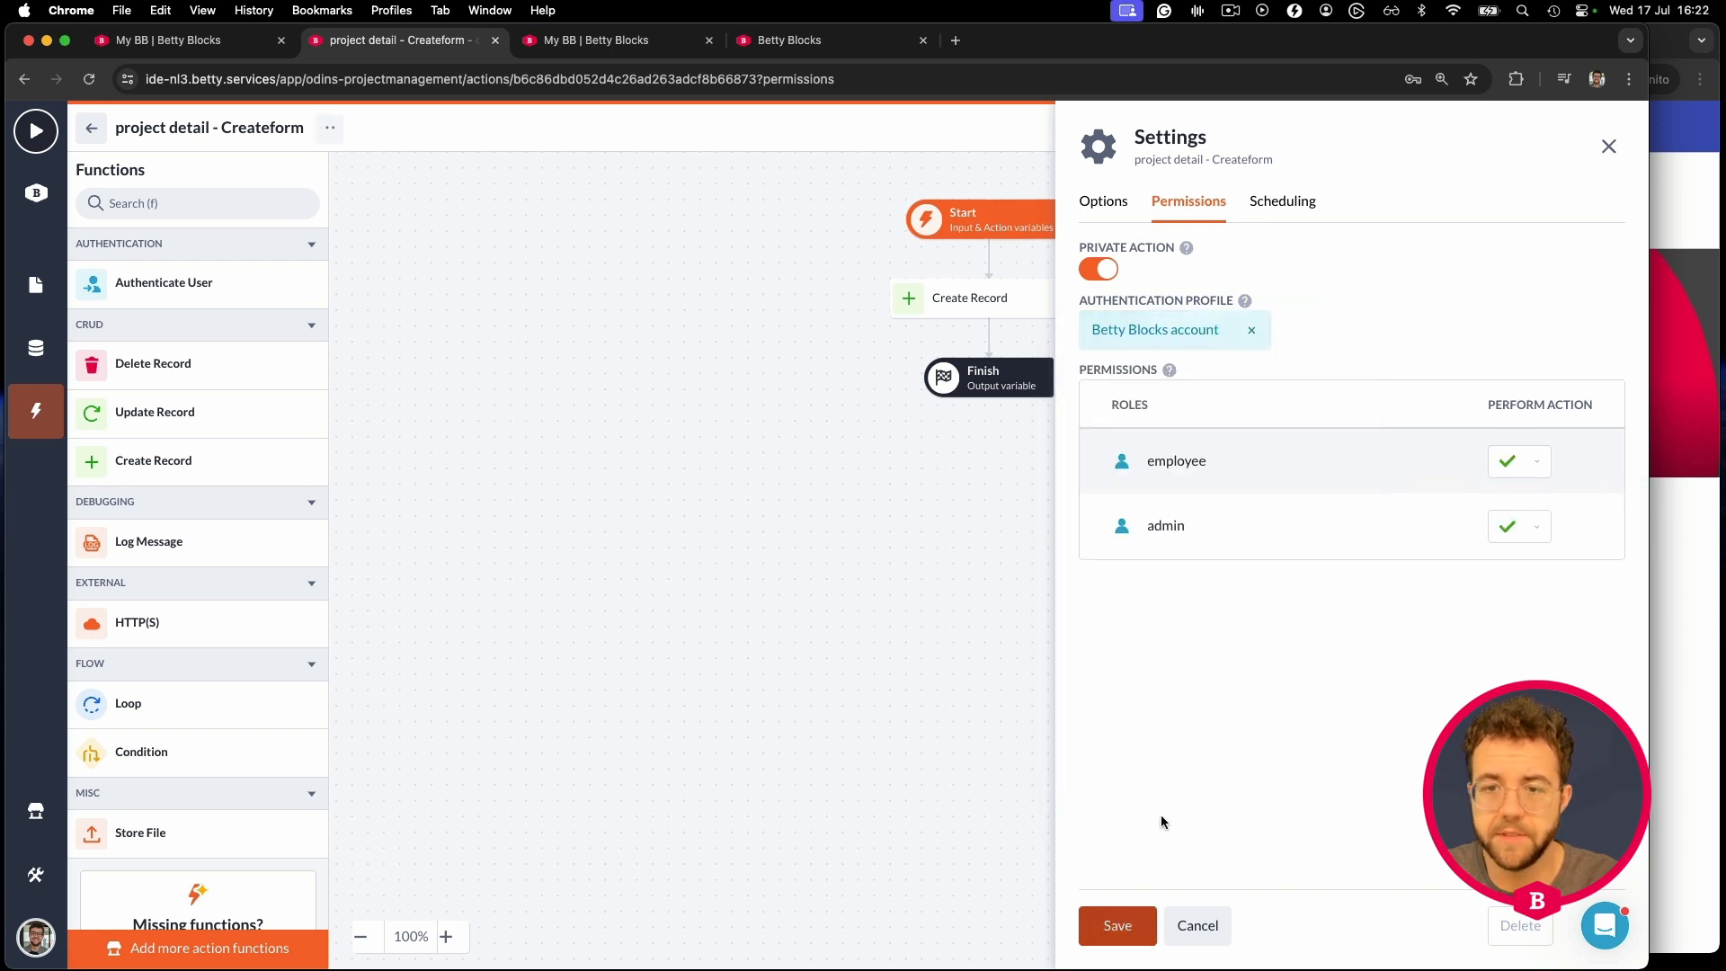
left_click(90, 133)
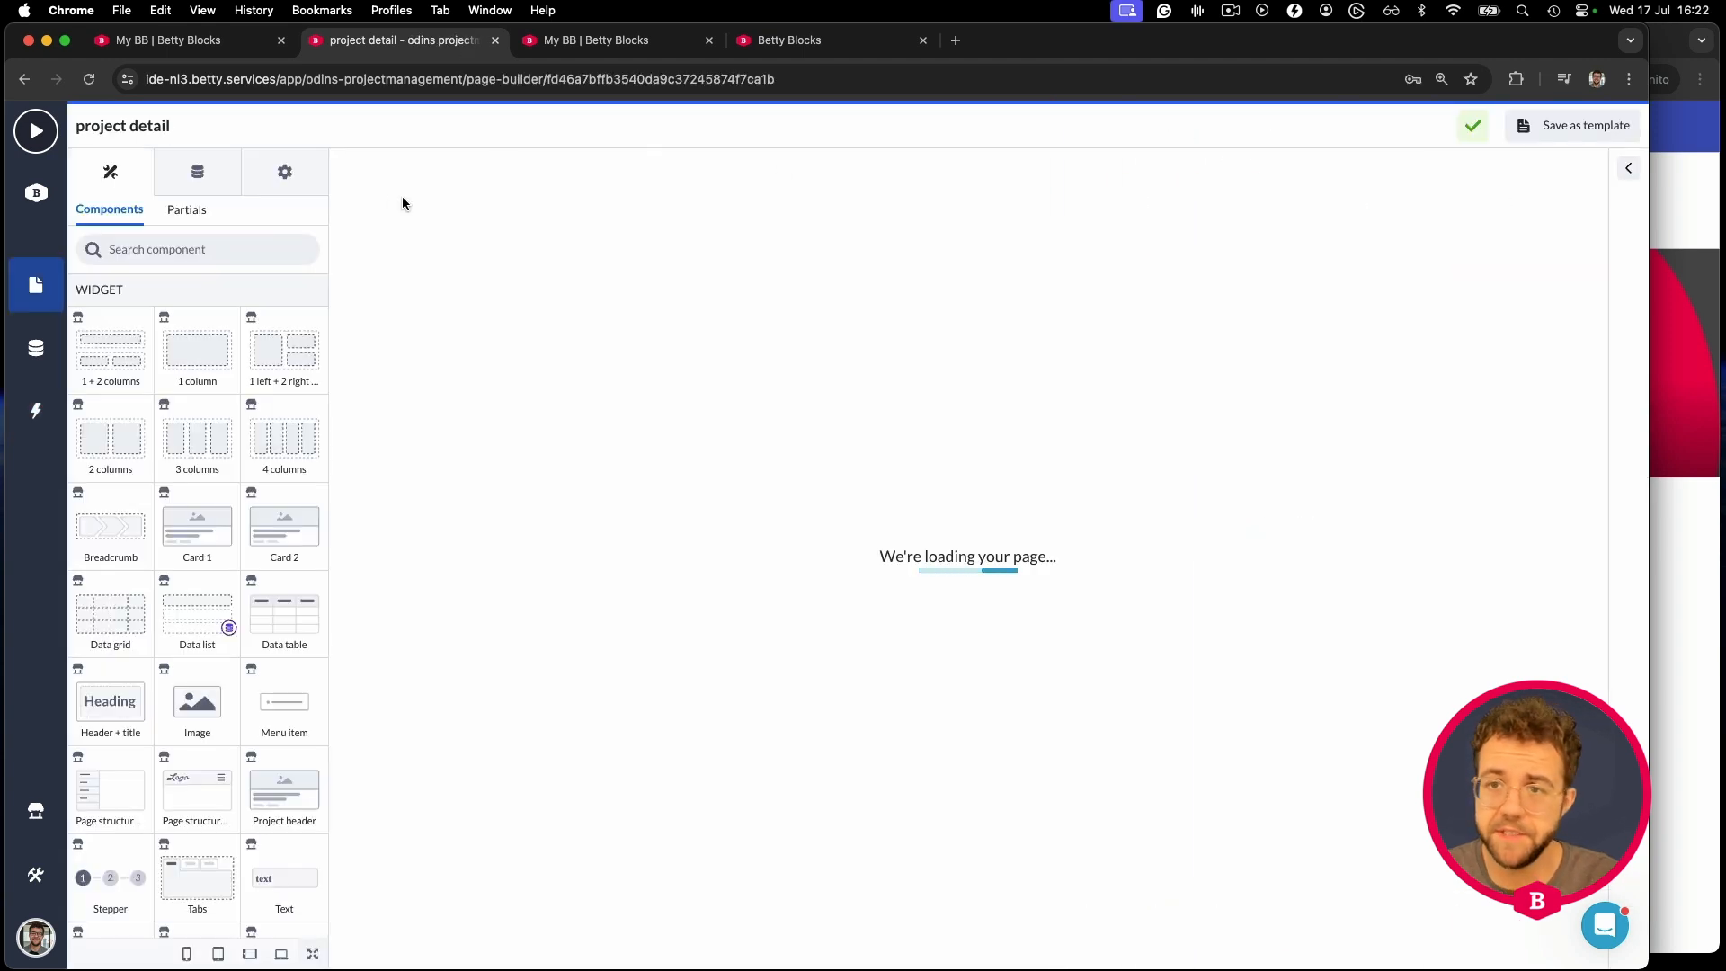
- Open the live app's Create your project form and enter the title 'A project created by my colleague'
left_click(1675, 154)
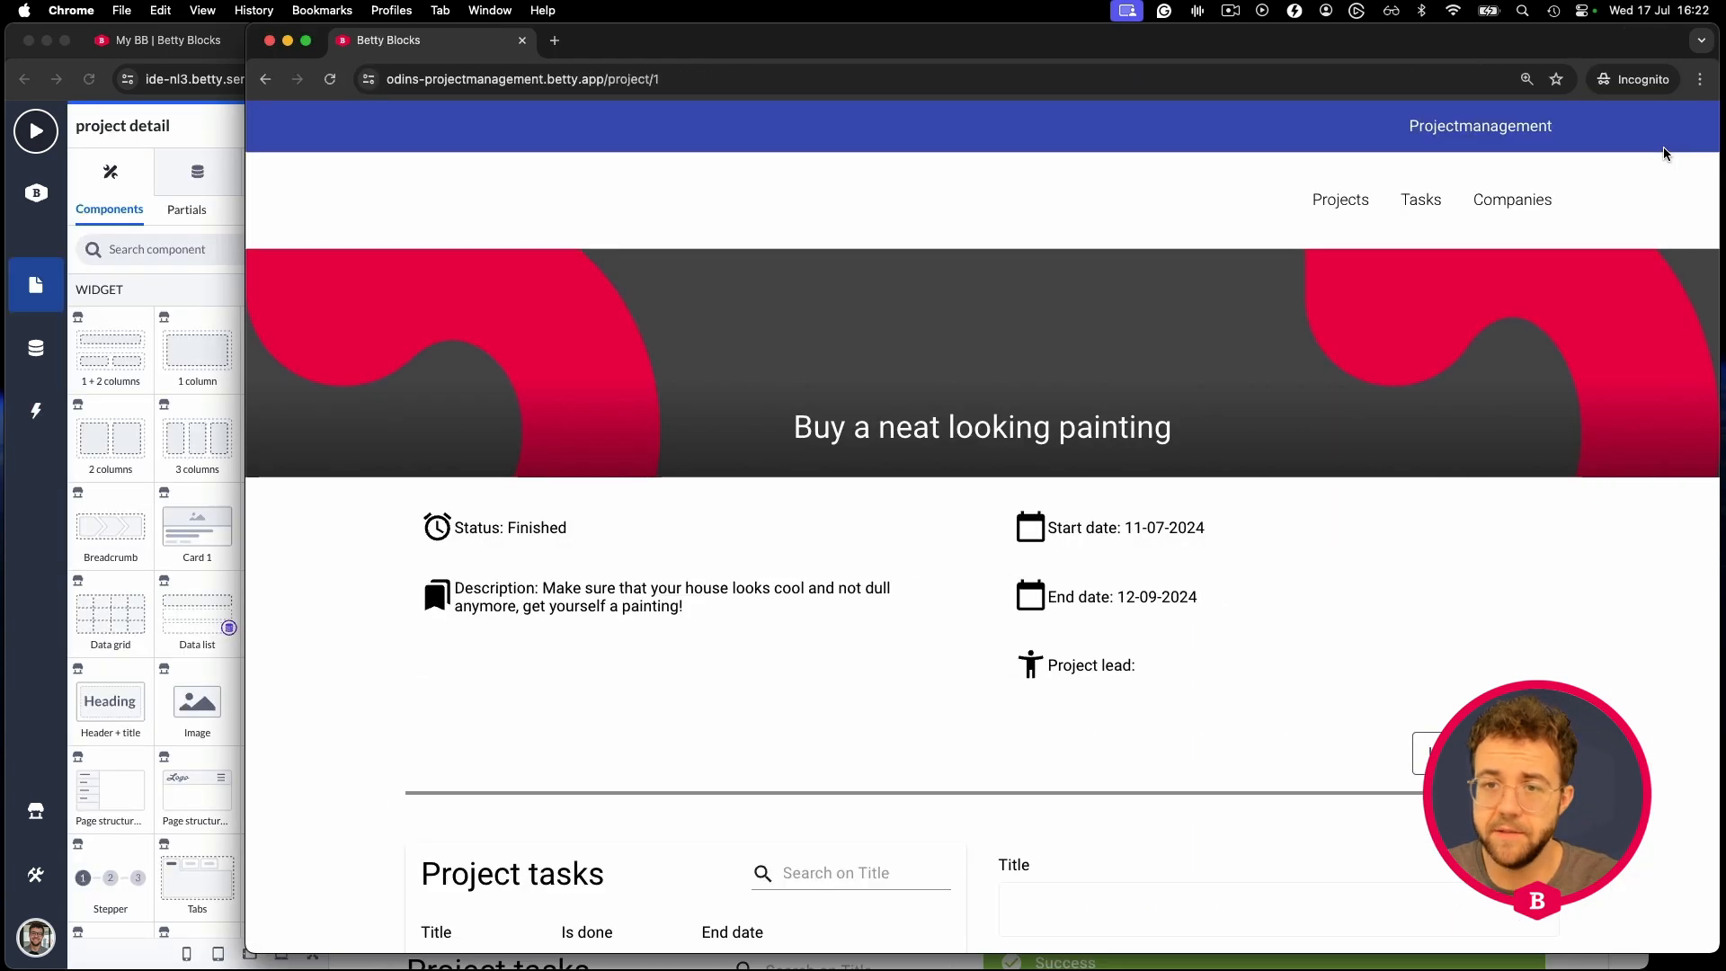
left_click(1330, 205)
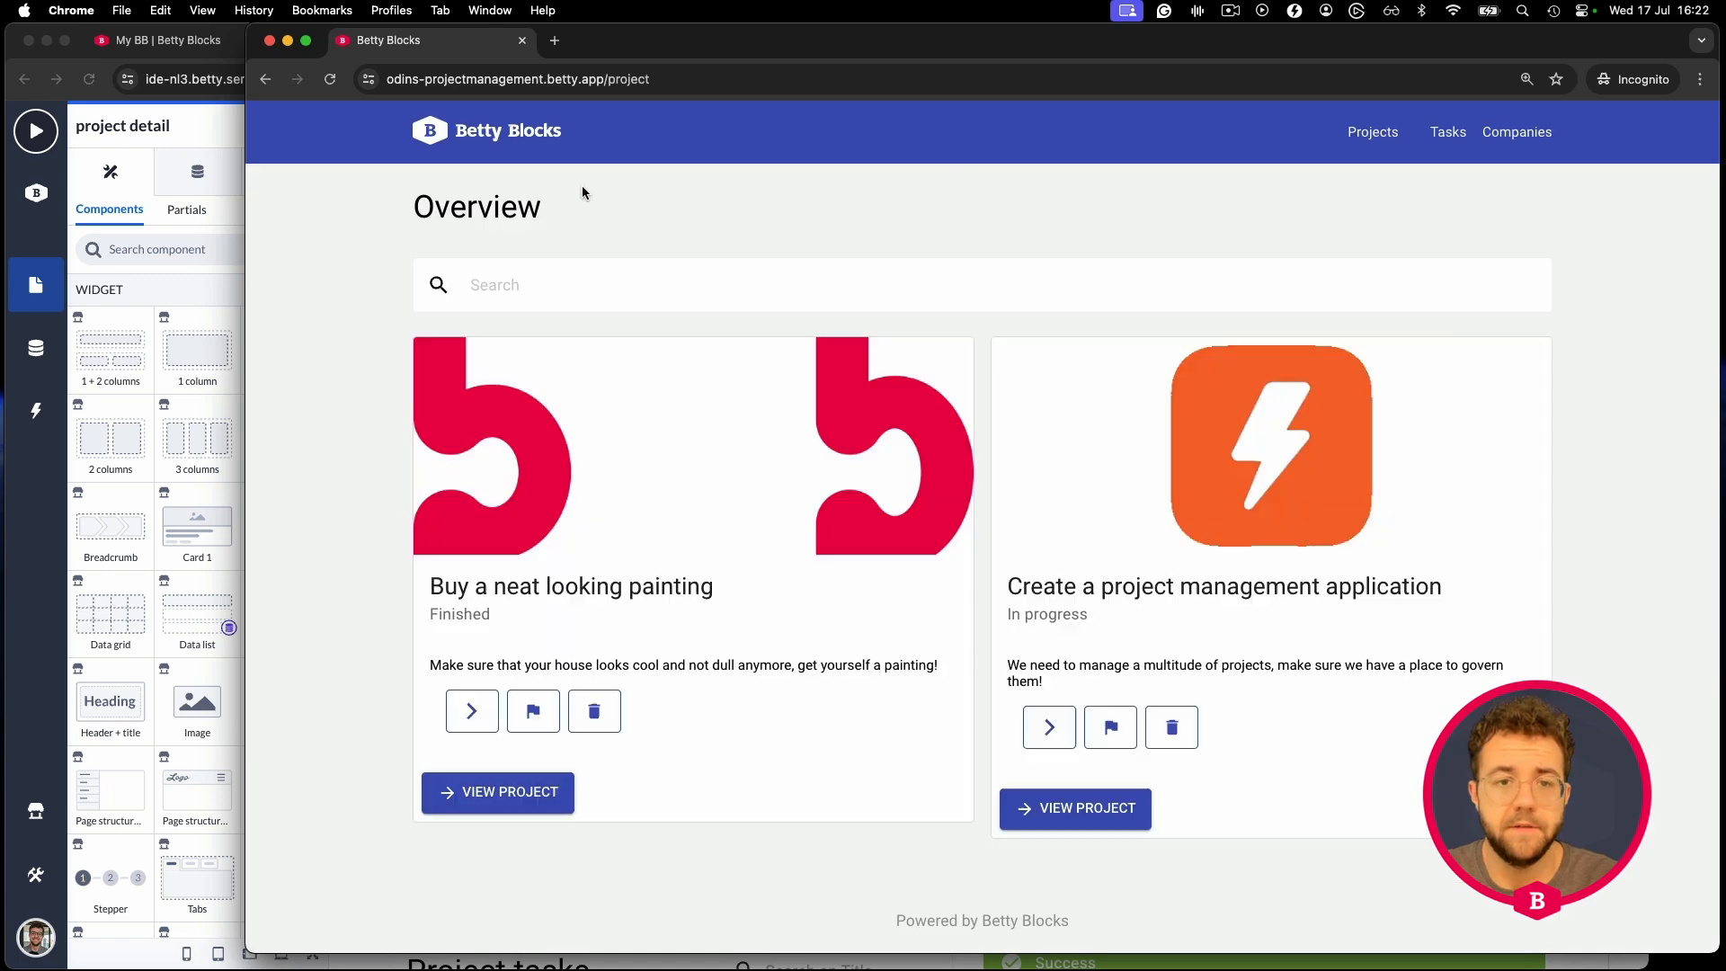
left_click(439, 135)
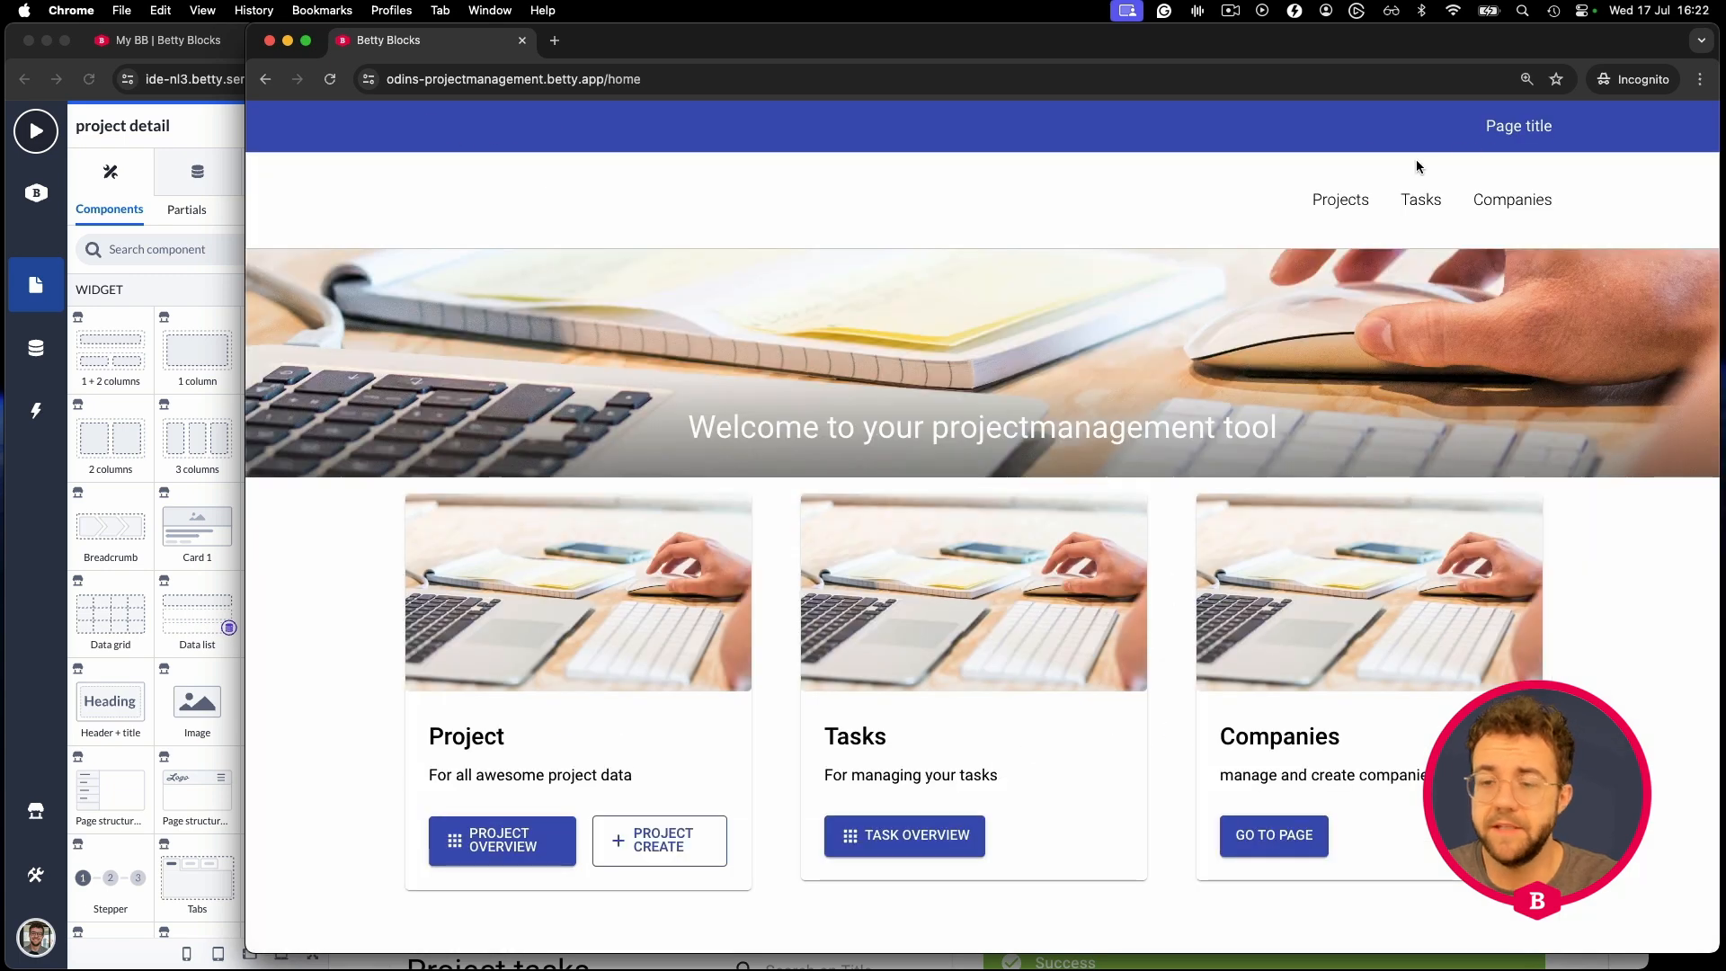
left_click(662, 844)
left_click(792, 561)
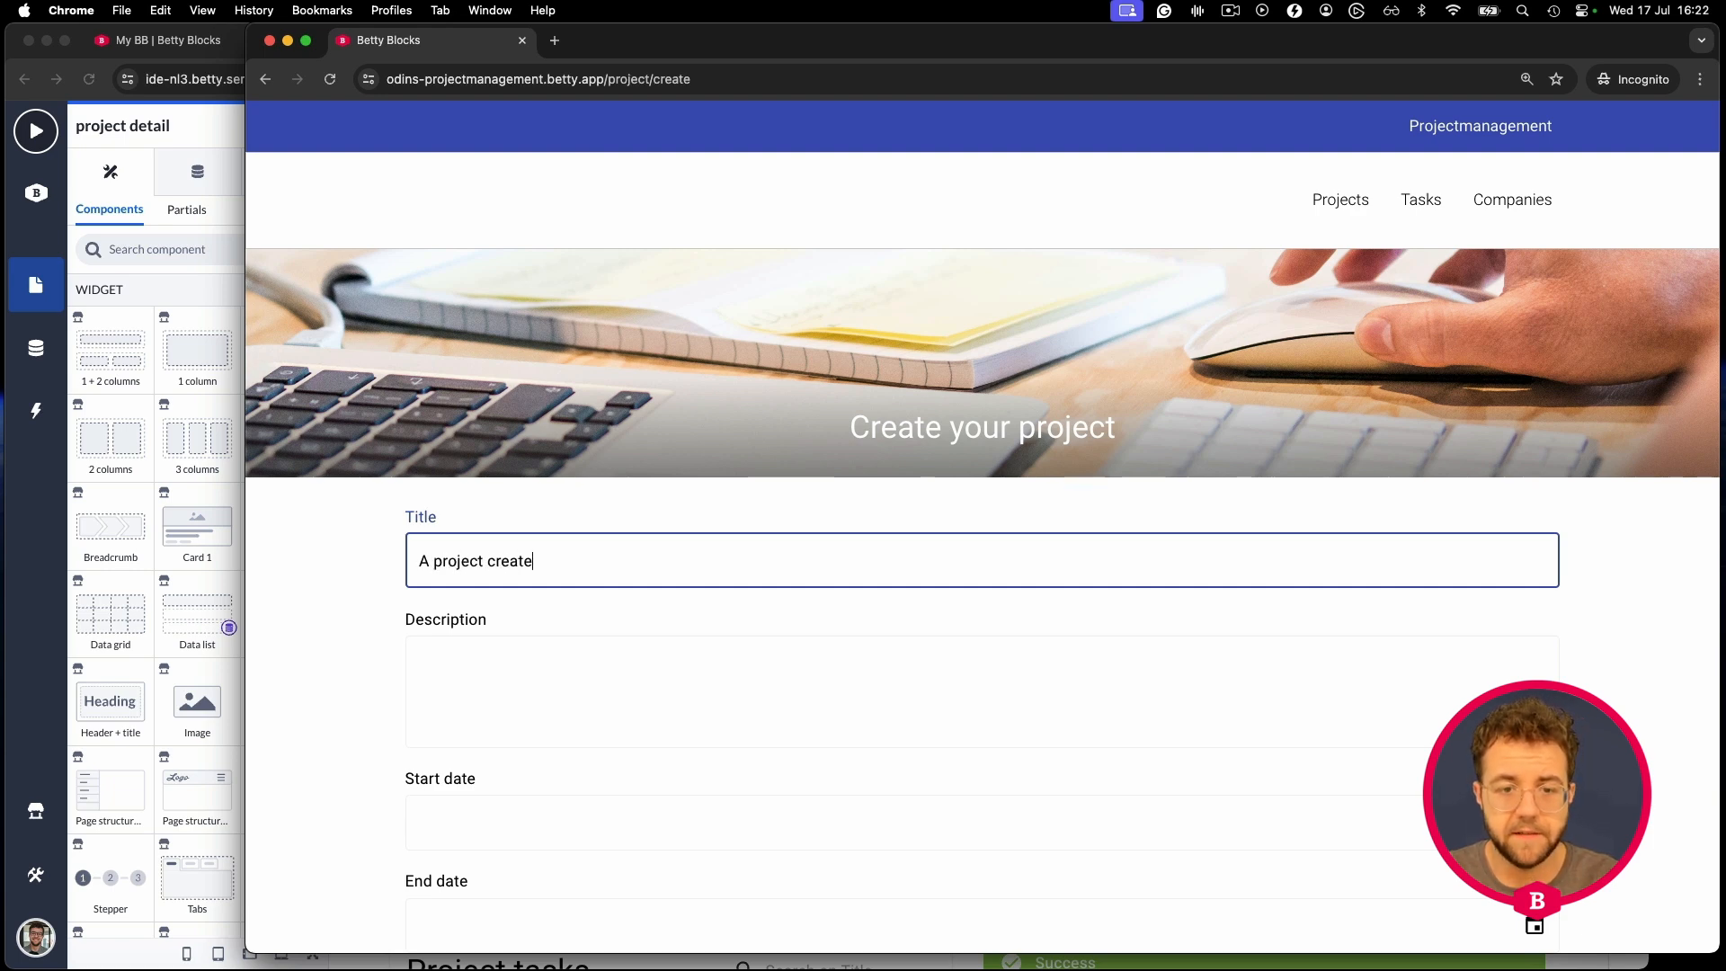
type("A project created by my colleague")
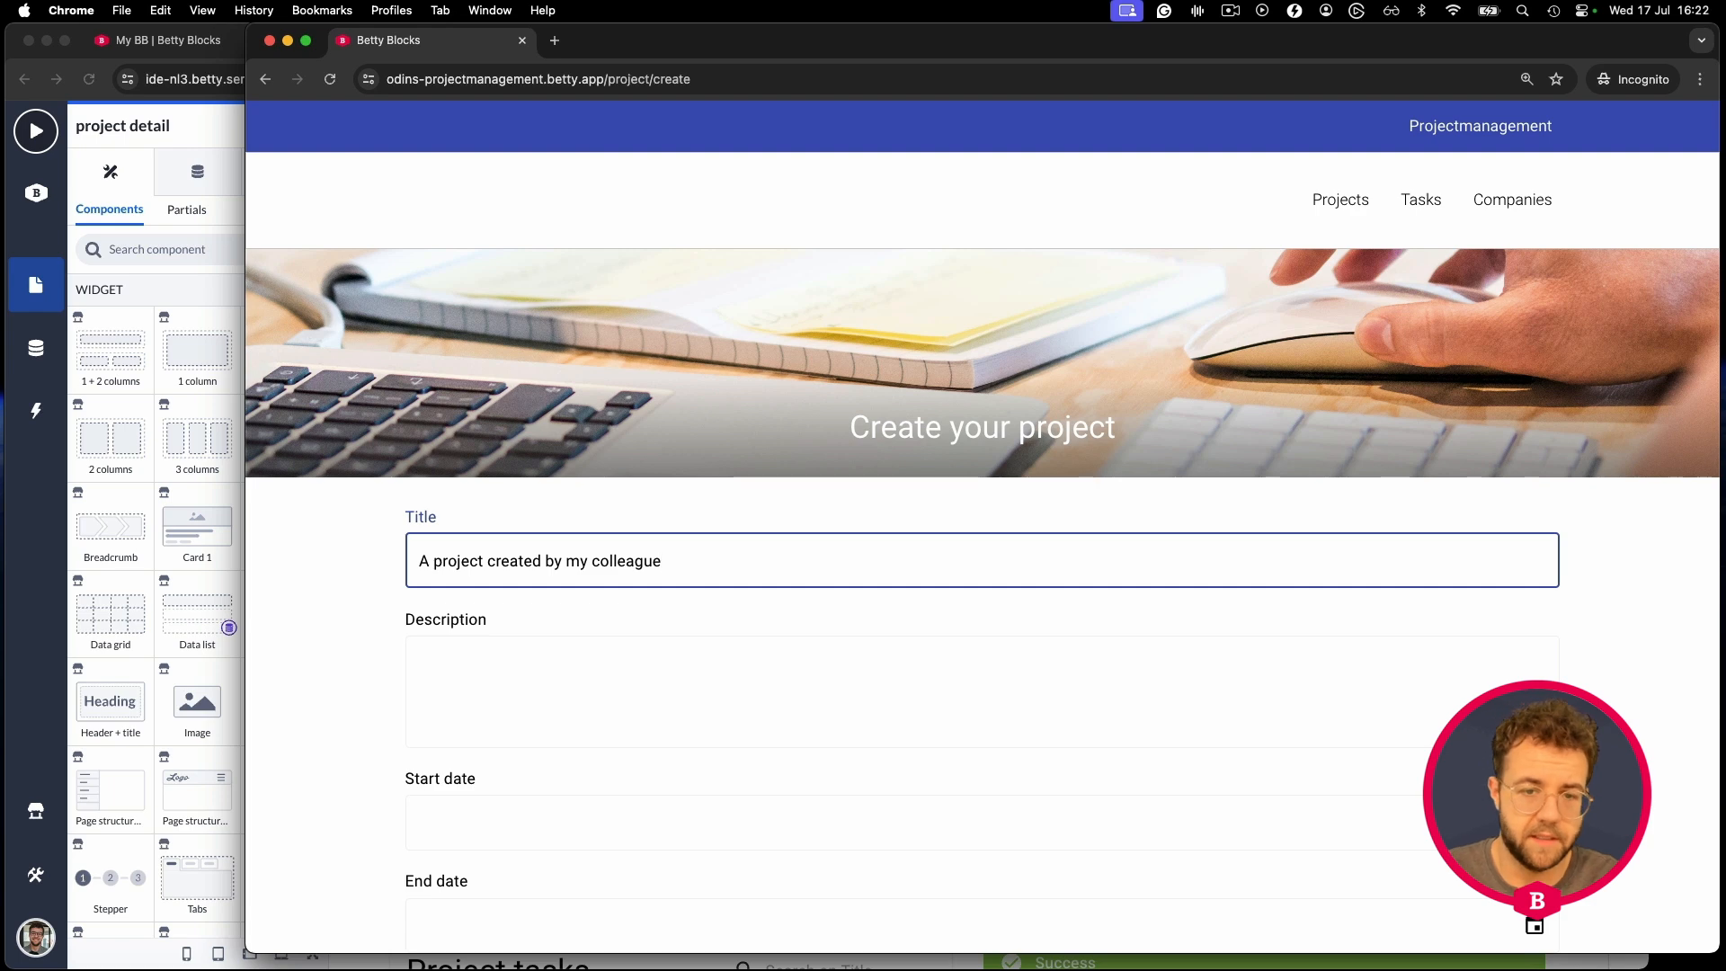
scroll(805, 561, "down", 1)
key("super+a")
scroll(764, 530, "down", 2)
- Pick start date 16/07/2024 and end date 24/07/2024 in the calendars
left_click(506, 560)
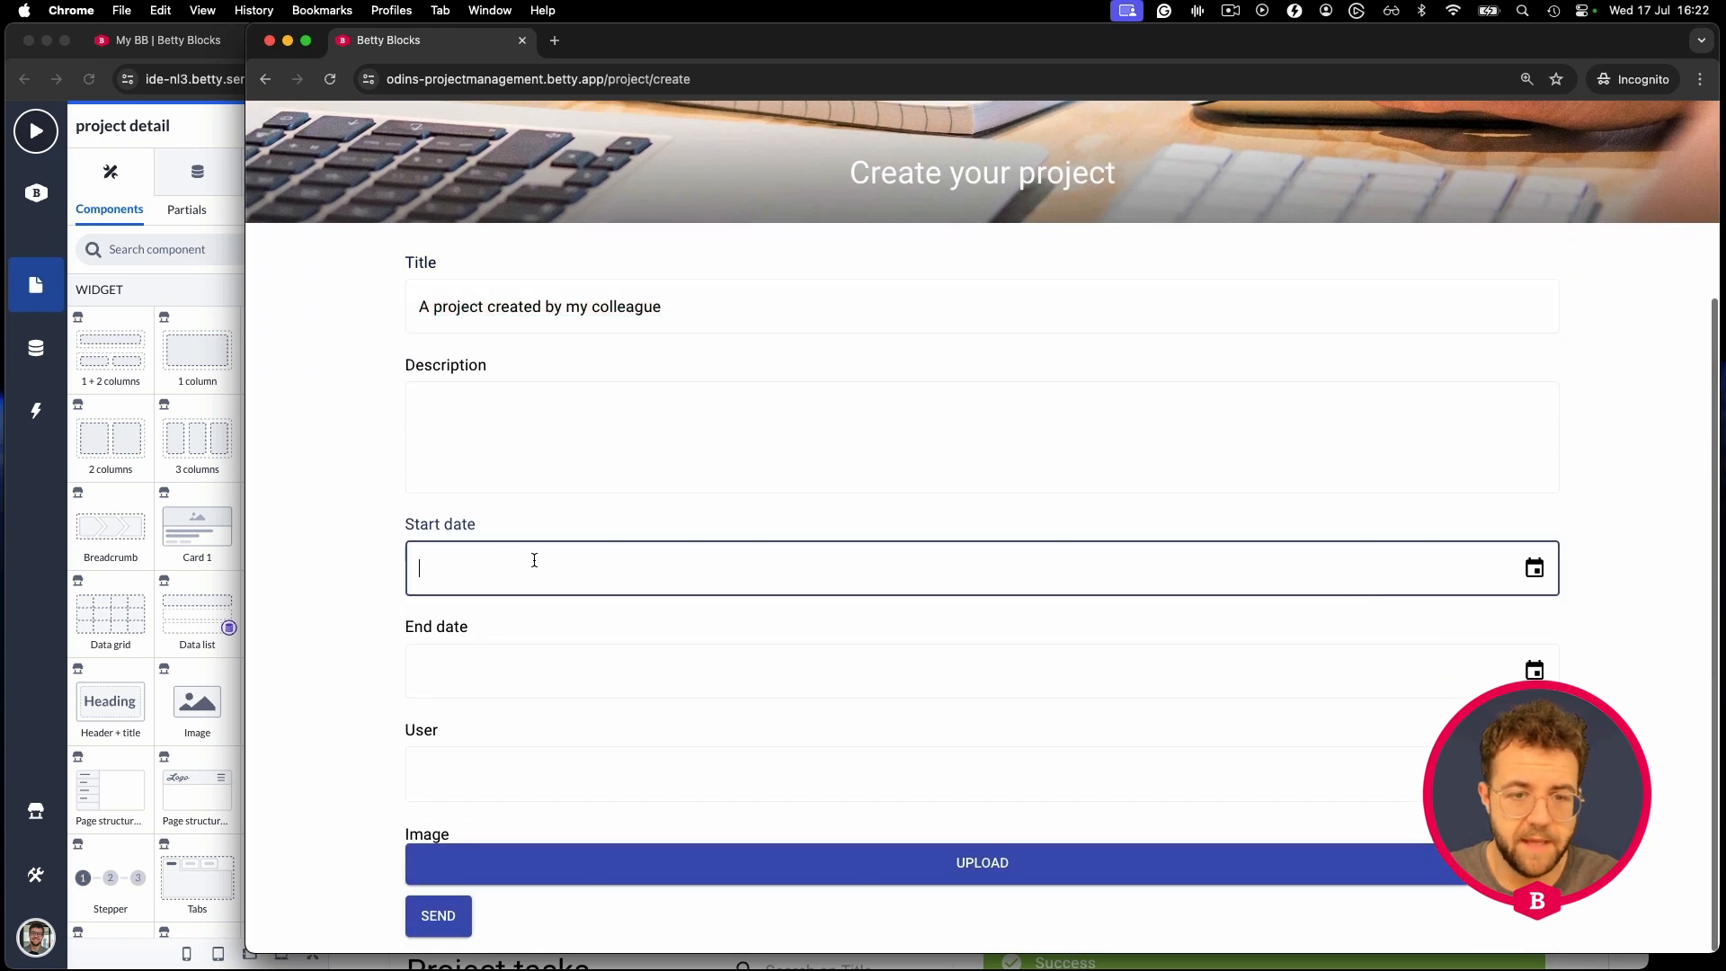
left_click(1535, 567)
left_click(914, 803)
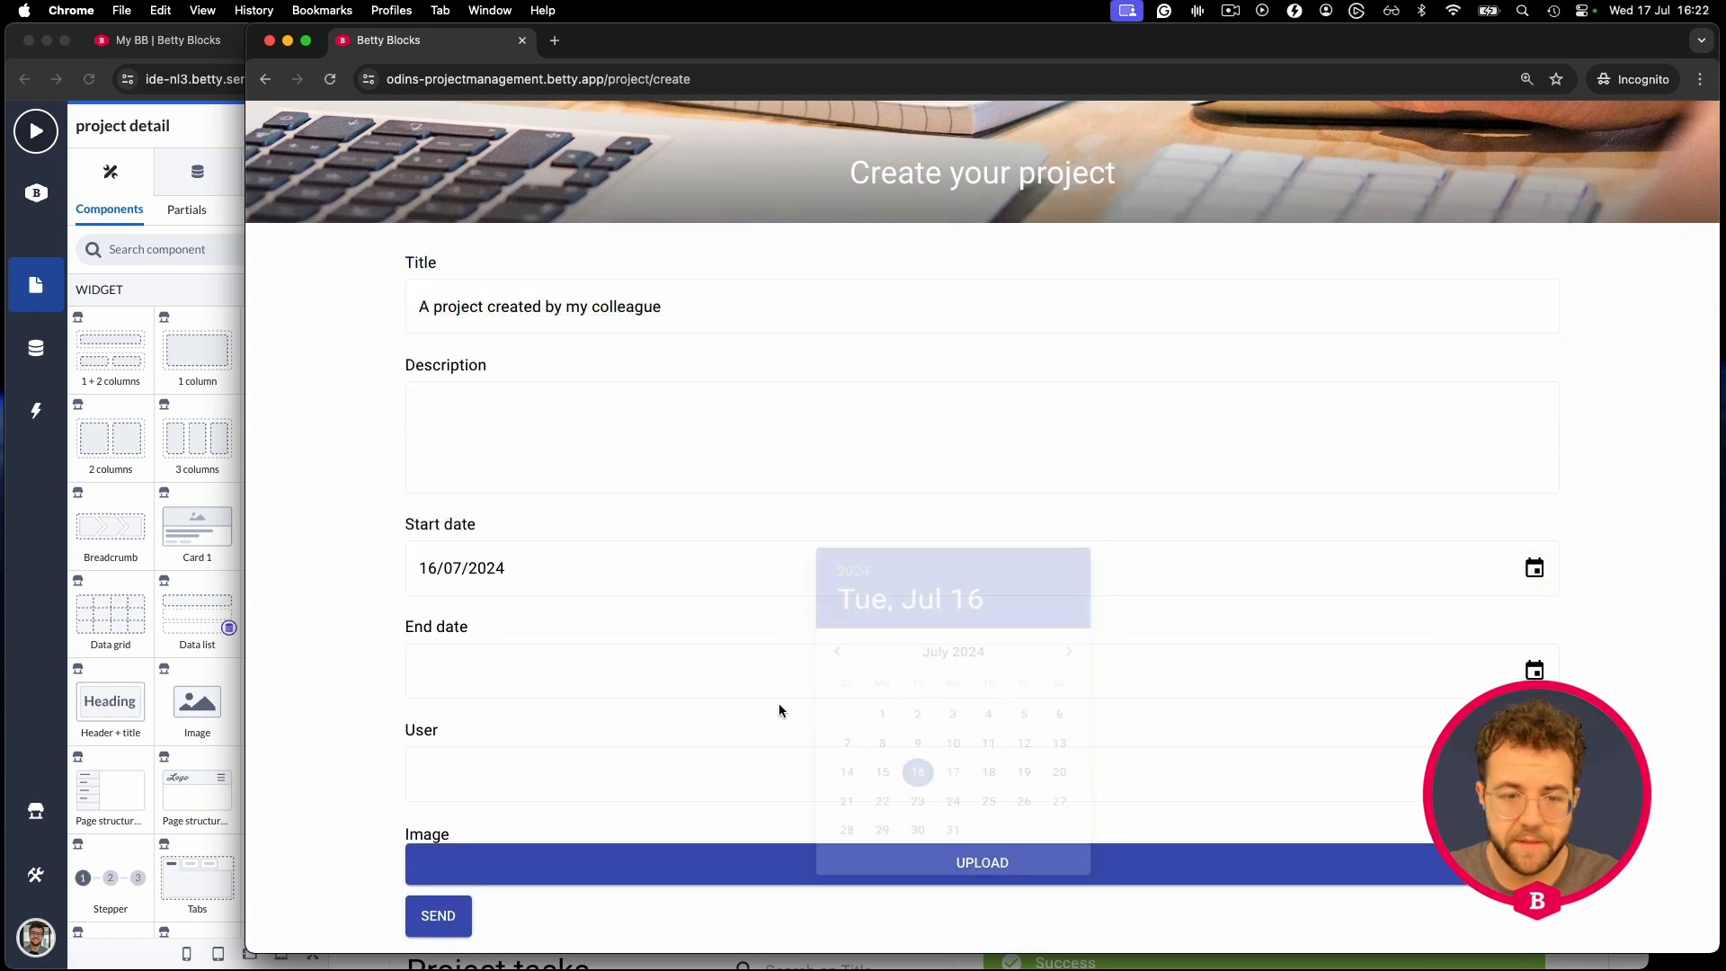
left_click(1535, 670)
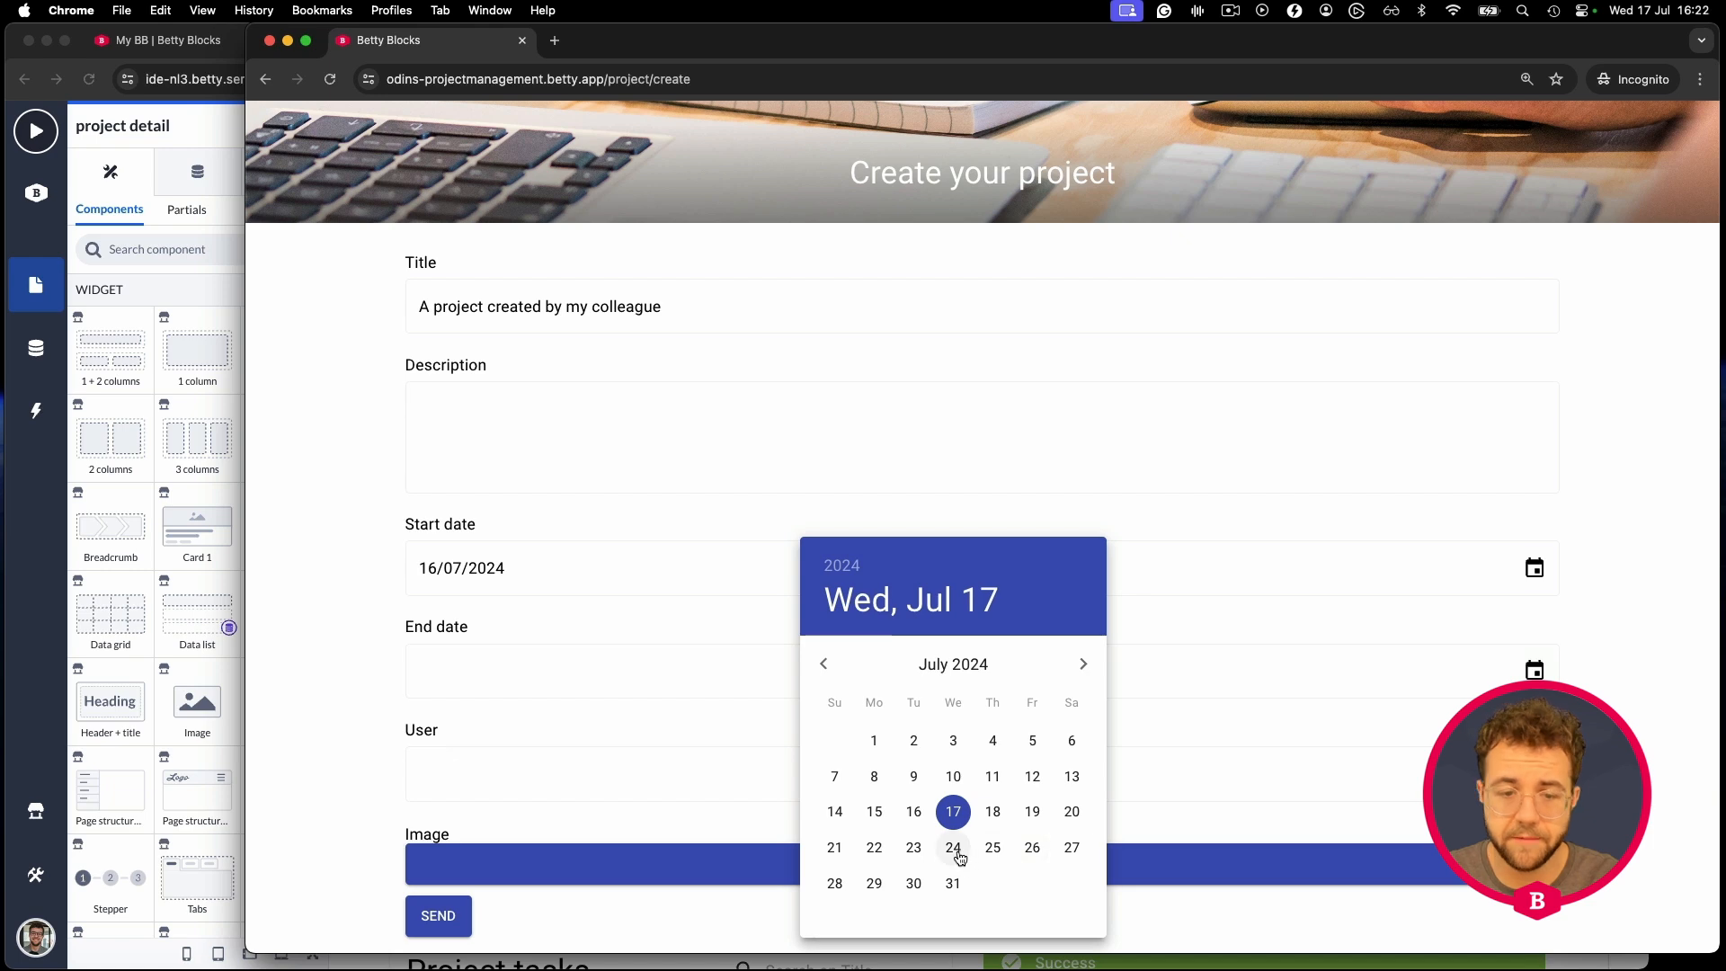
left_click(961, 852)
left_click(722, 788)
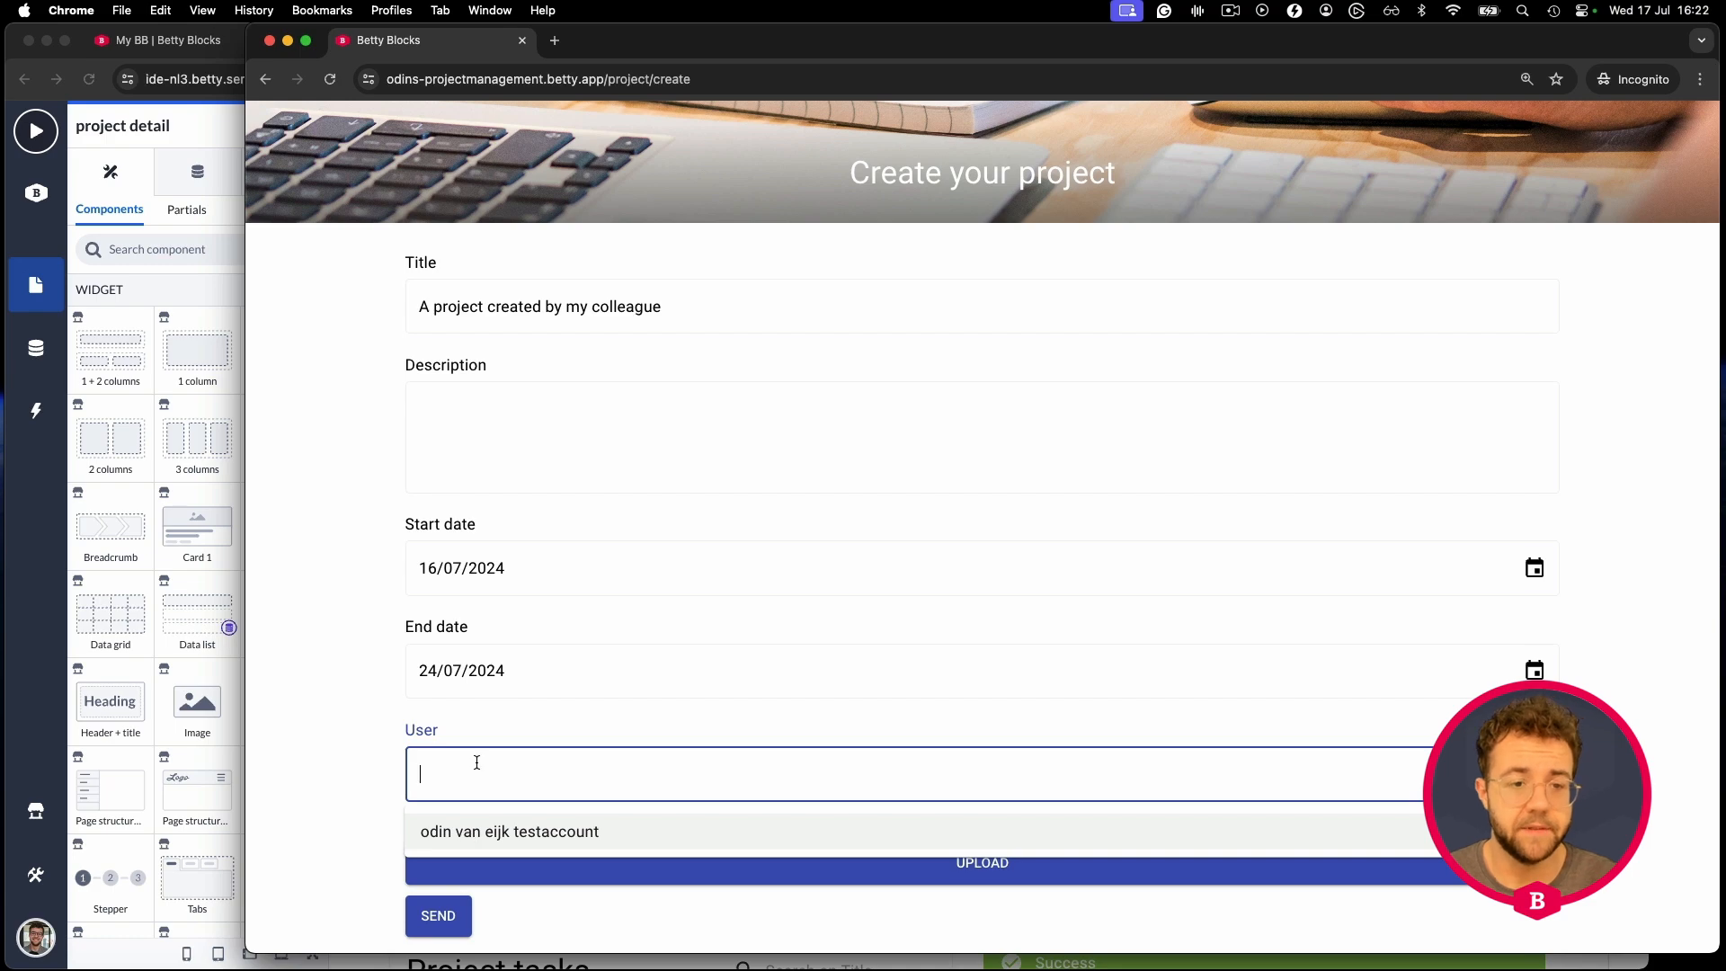
left_click(205, 122)
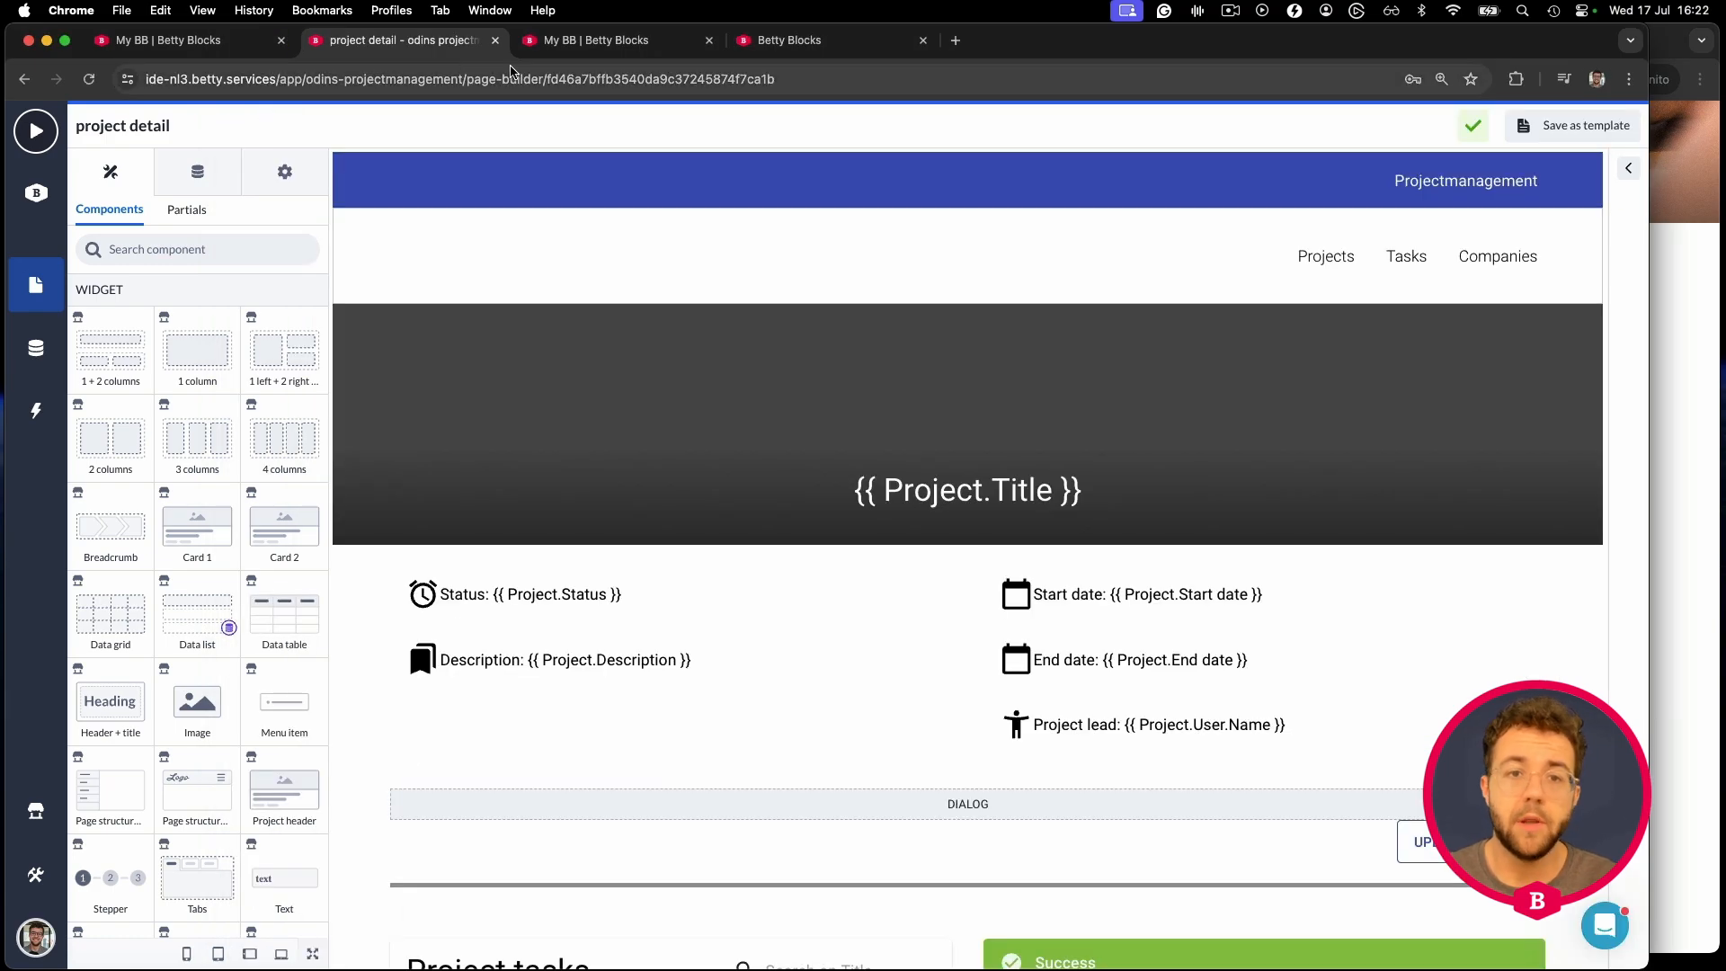
left_click(620, 43)
left_click(769, 42)
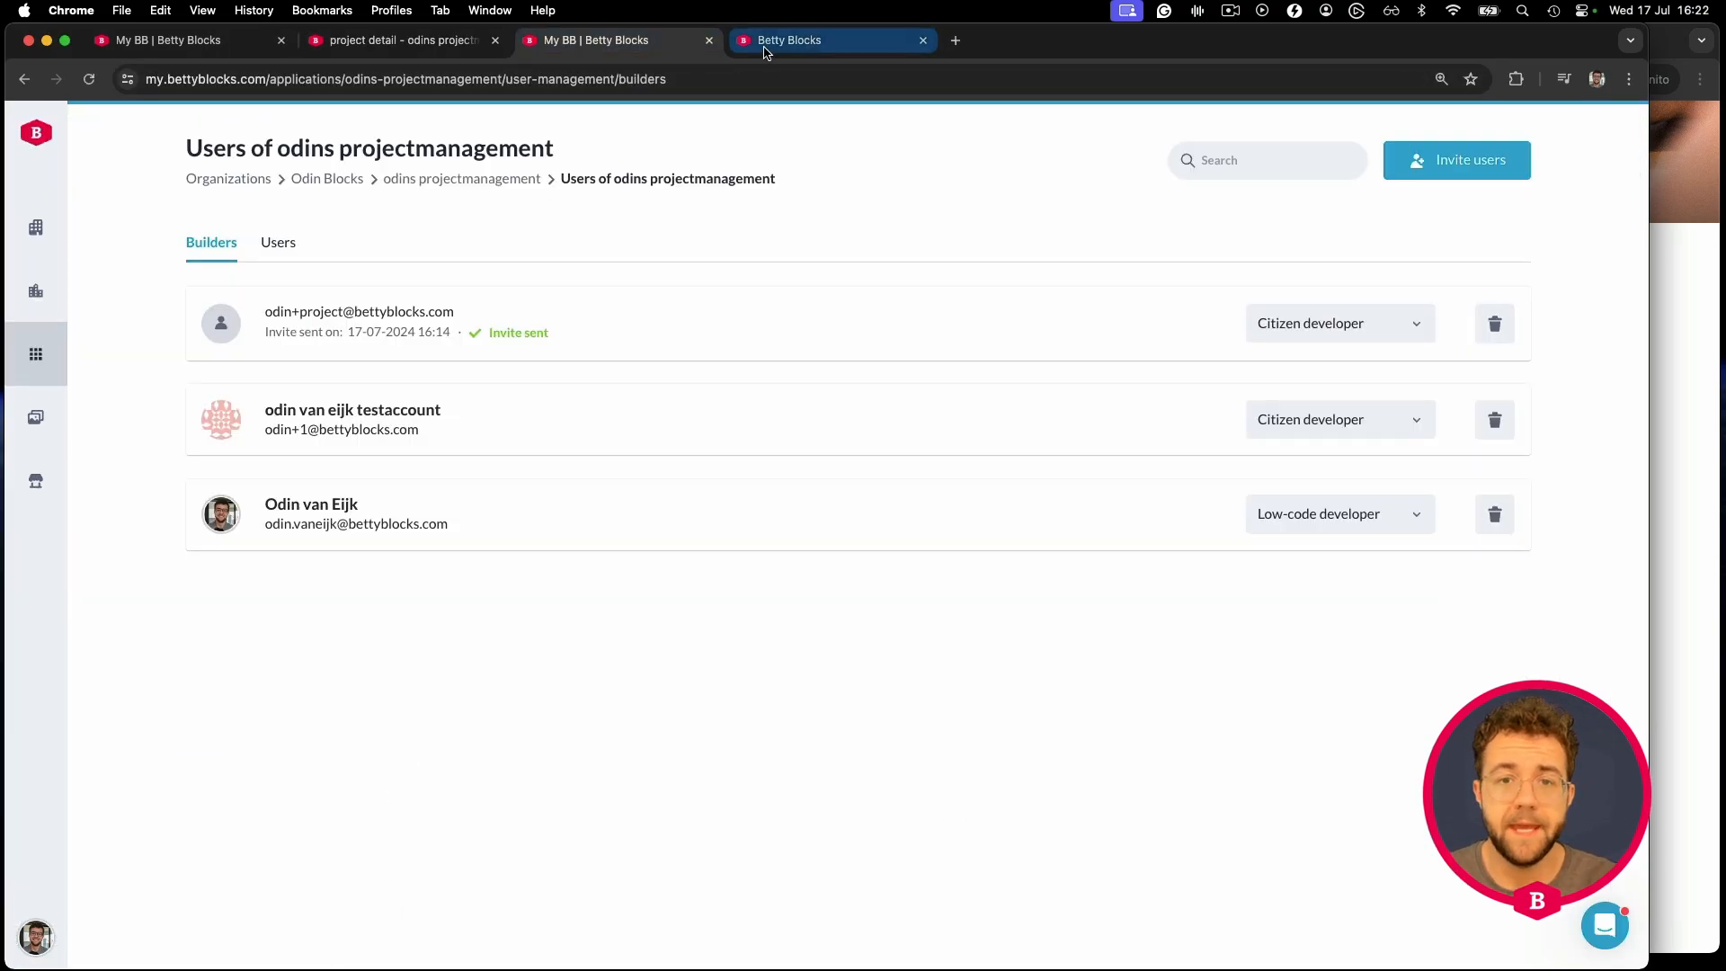
left_click(53, 146)
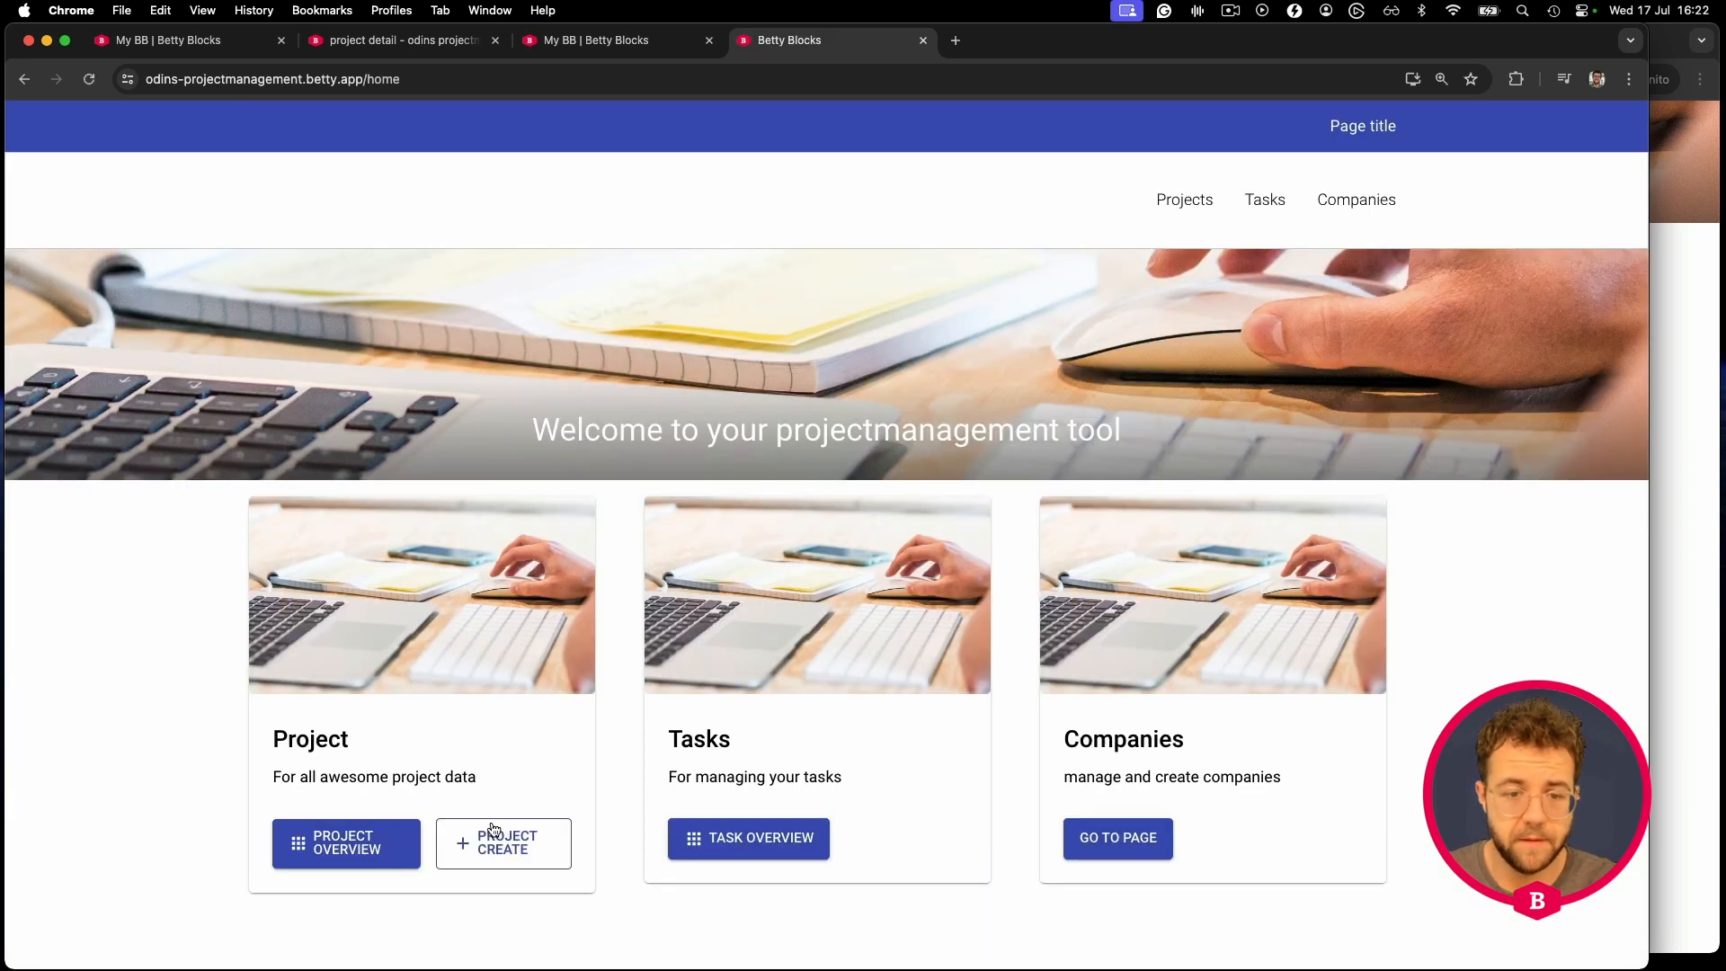
left_click(494, 837)
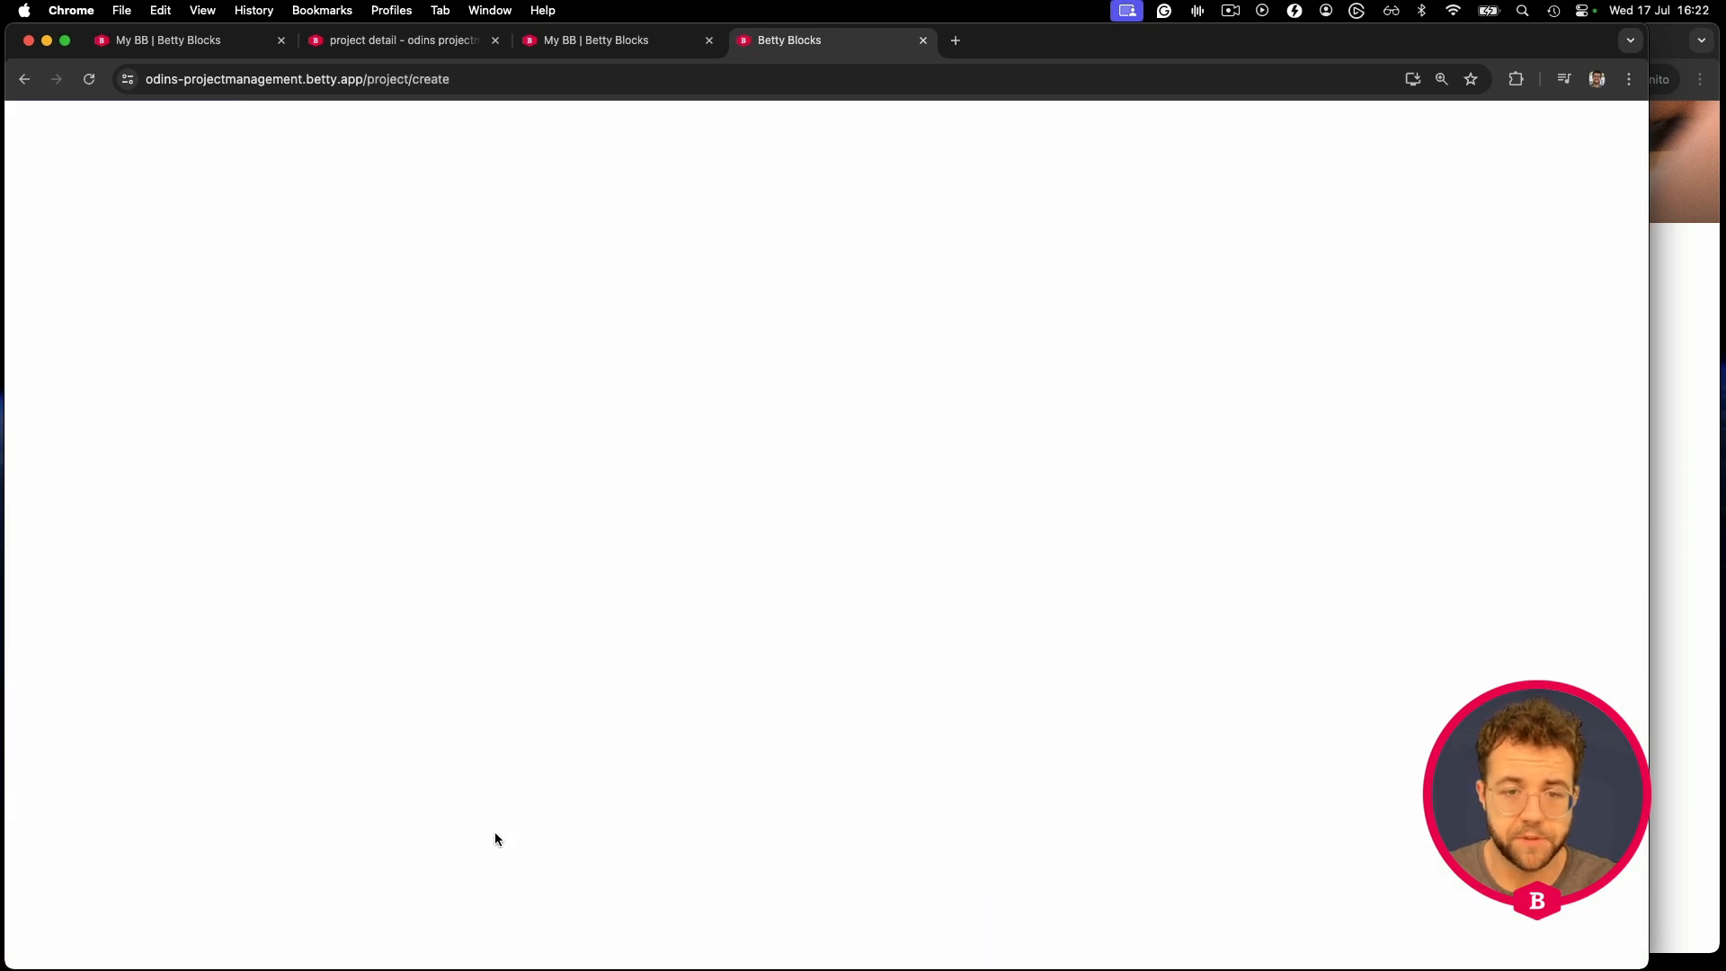
scroll(659, 431, "down", 3)
left_click(576, 774)
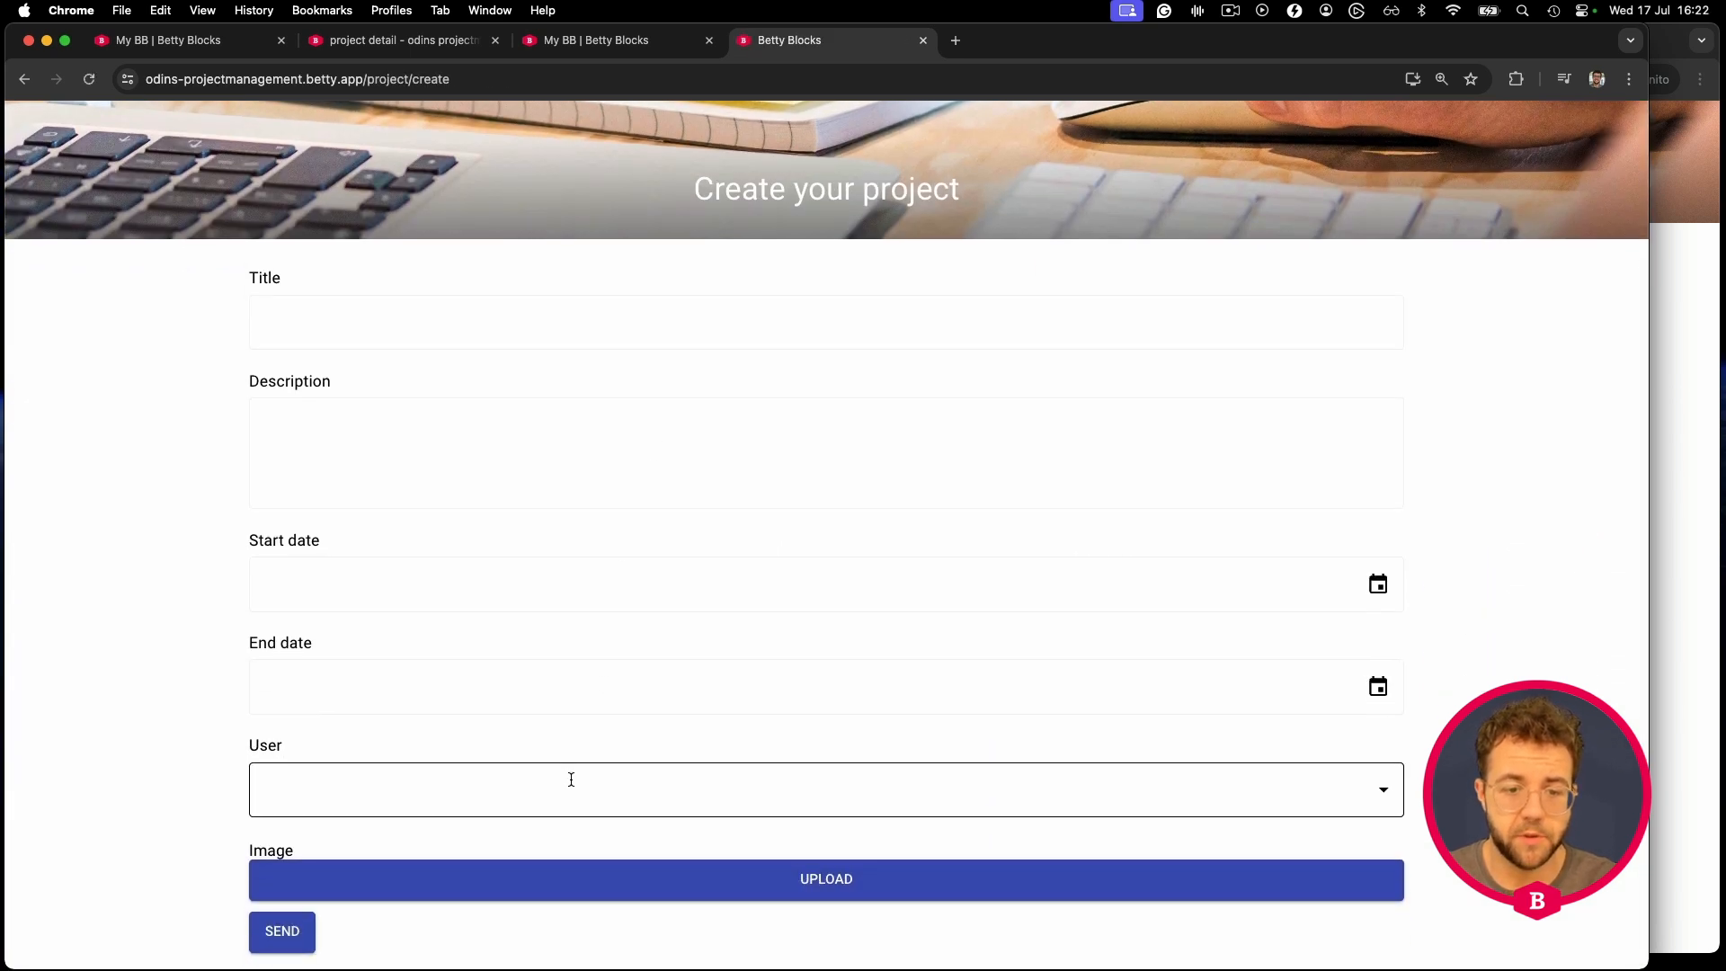
left_click(155, 476)
scroll(166, 472, "up", 1)
left_click(400, 43)
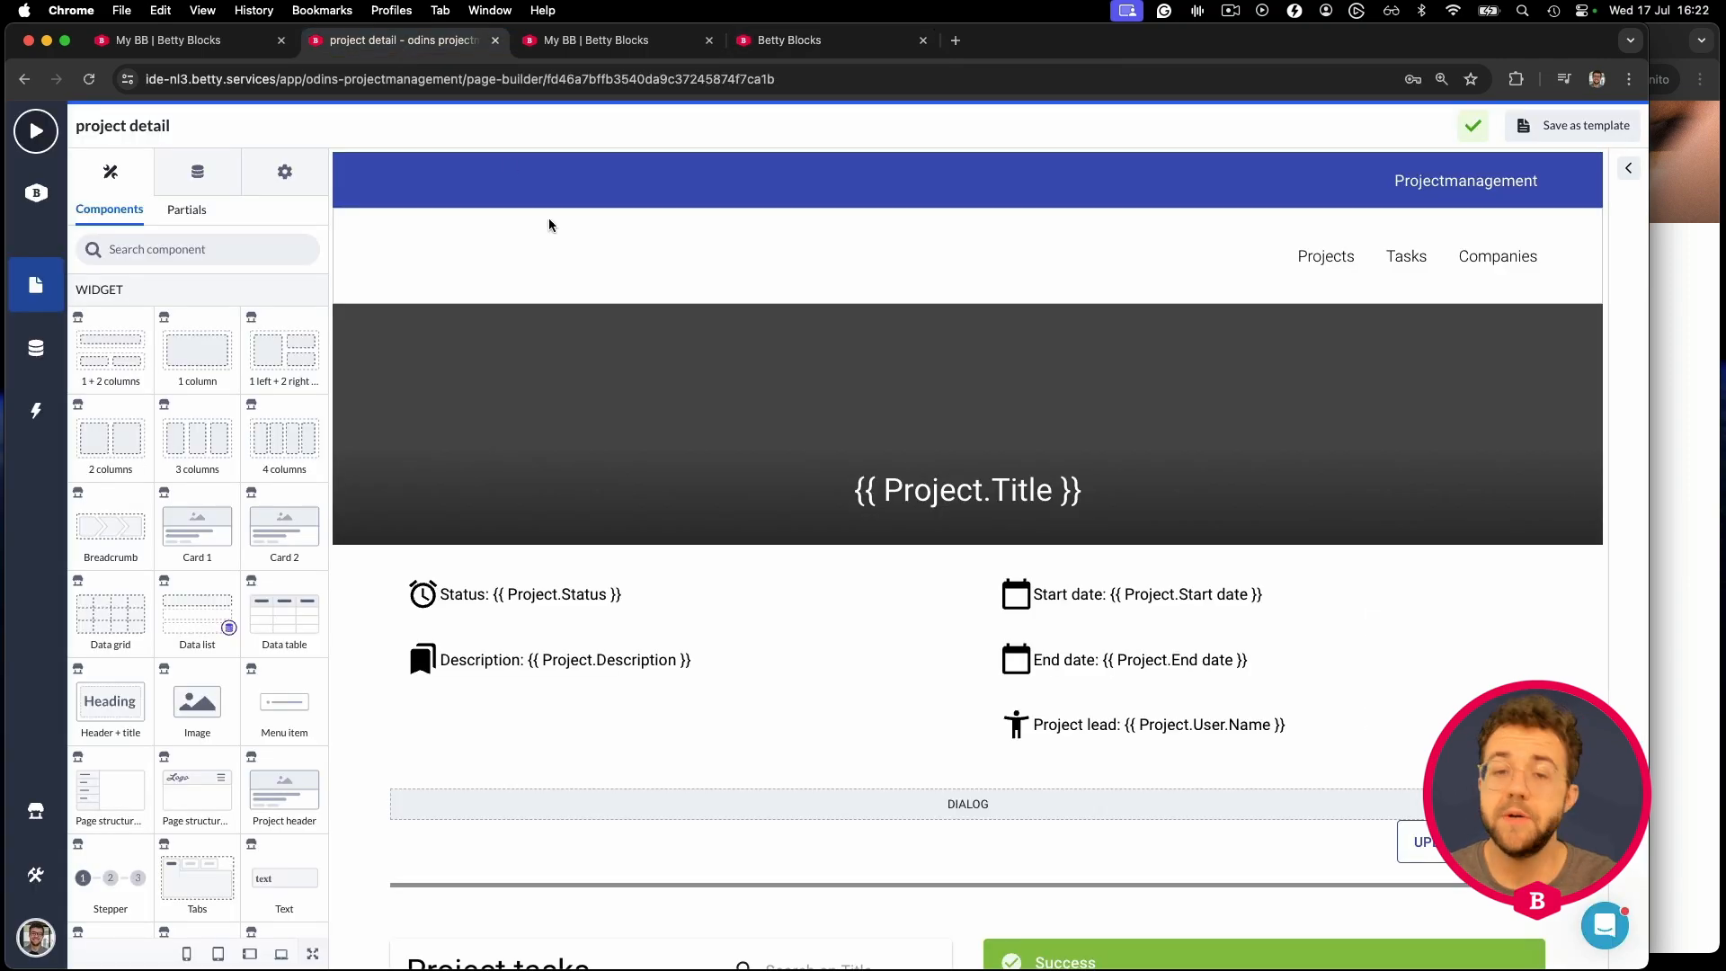
- Assign the test account user, send the project, and check it in the Projects overview
left_click(1675, 339)
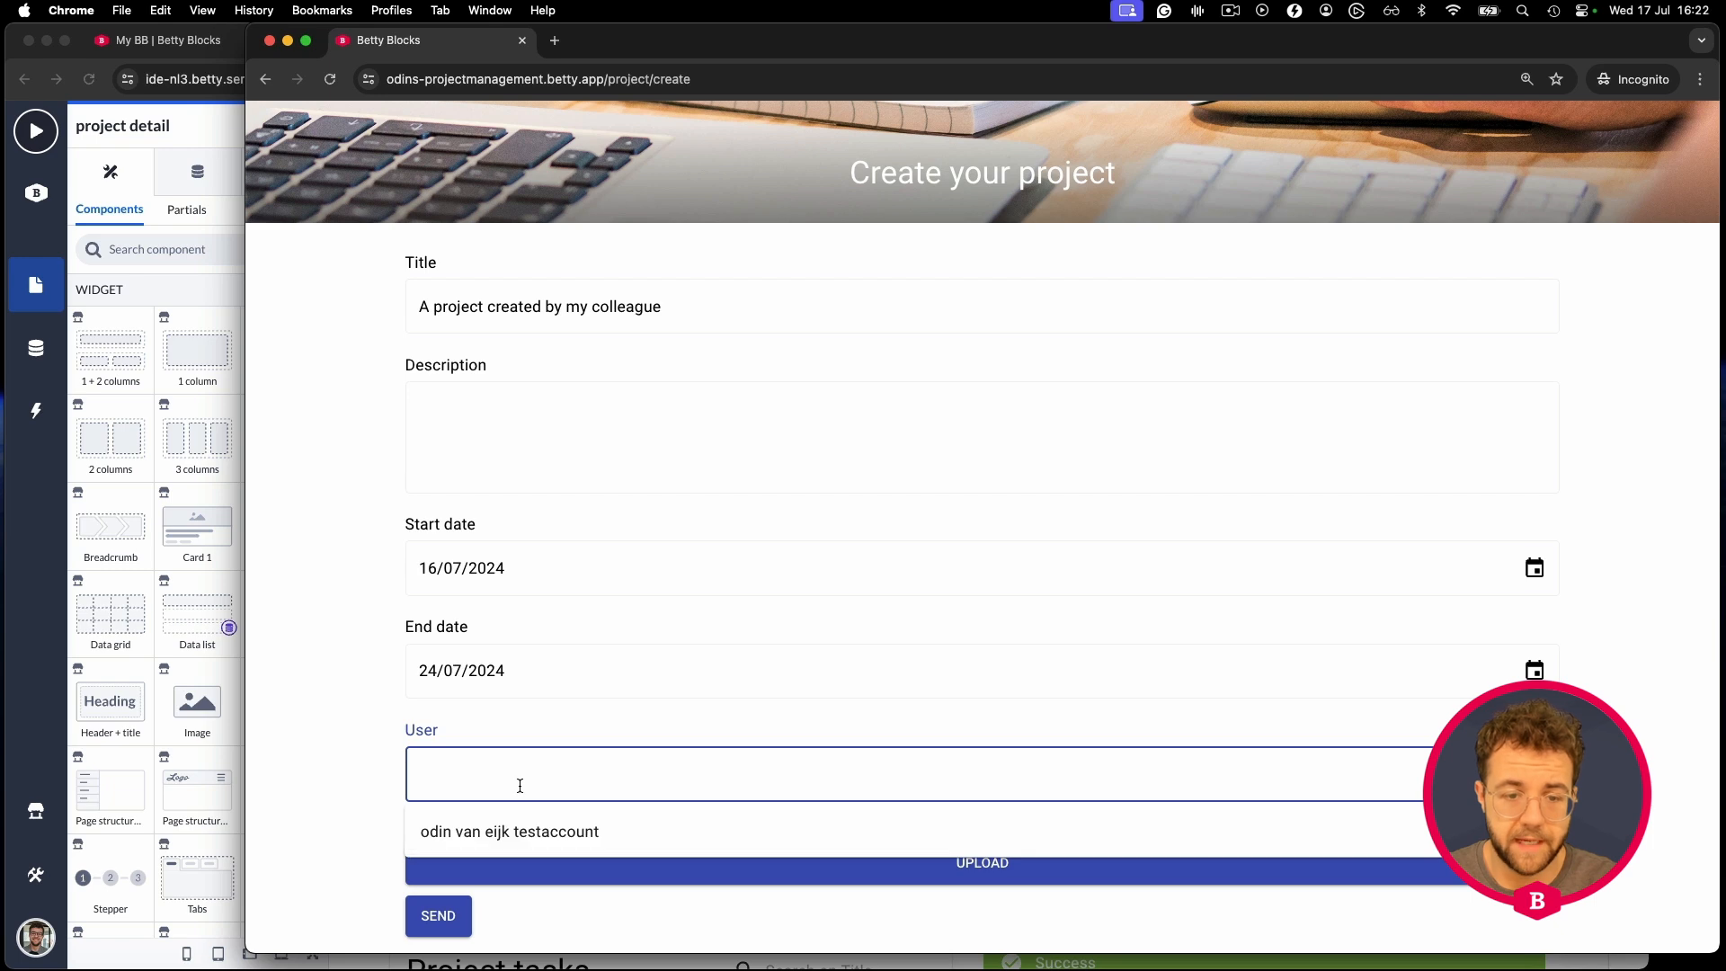
left_click(499, 827)
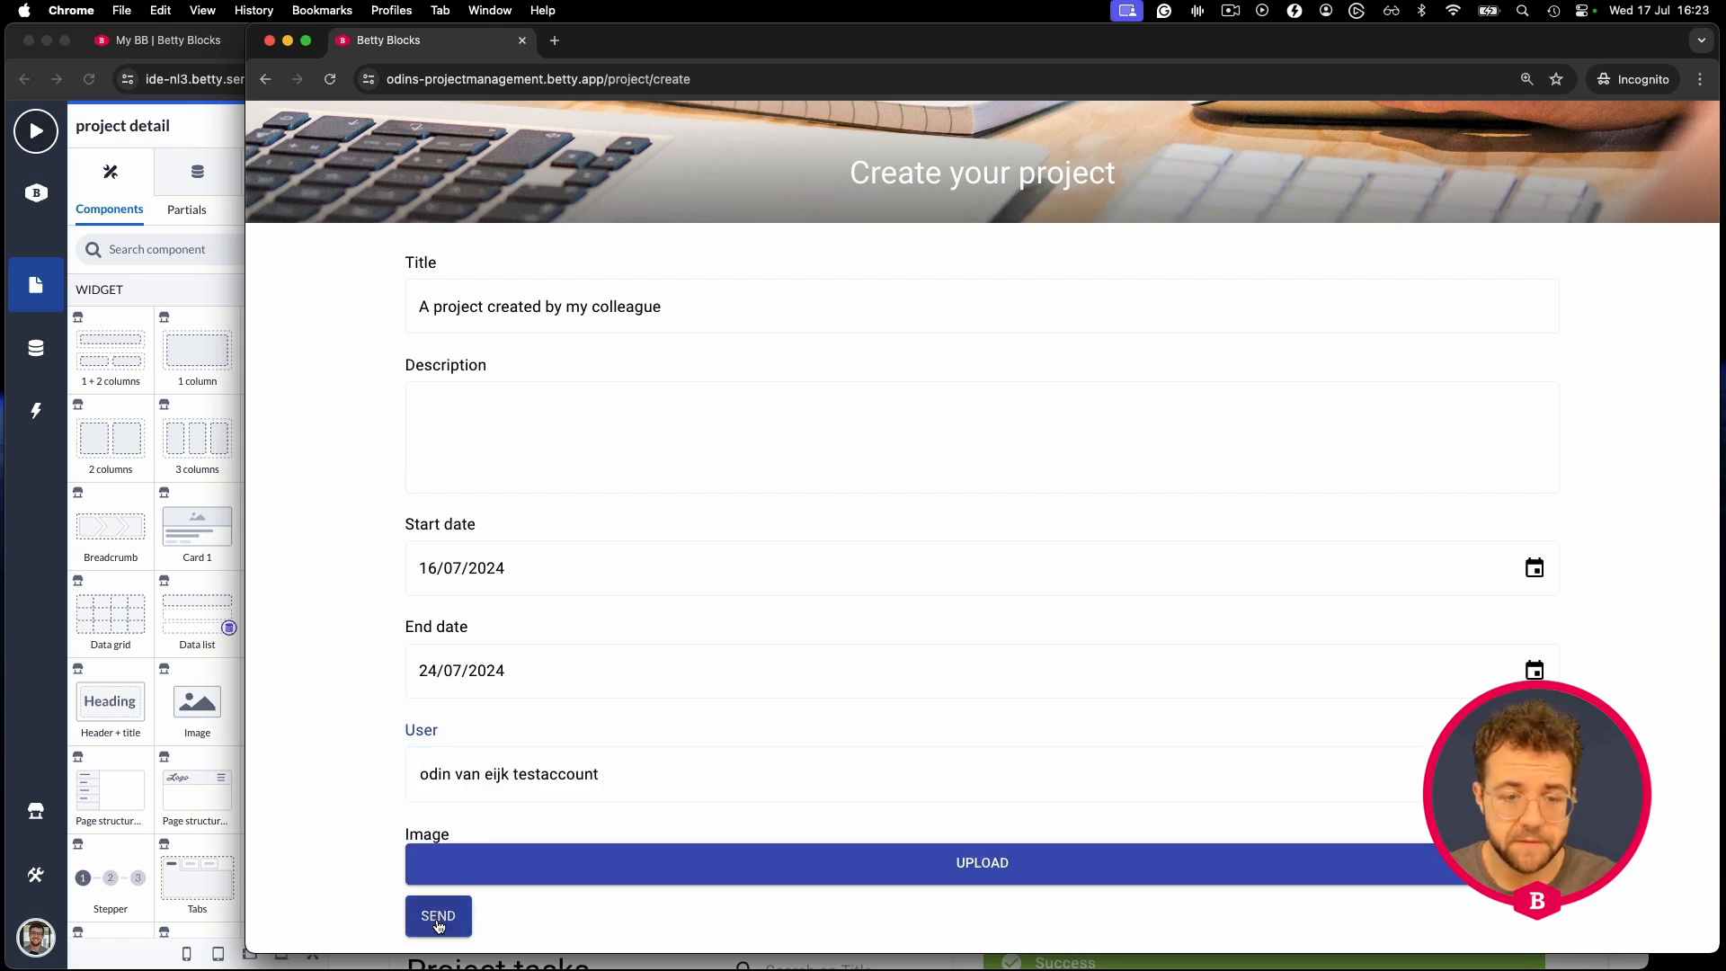
left_click(440, 915)
scroll(662, 483, "up", 3)
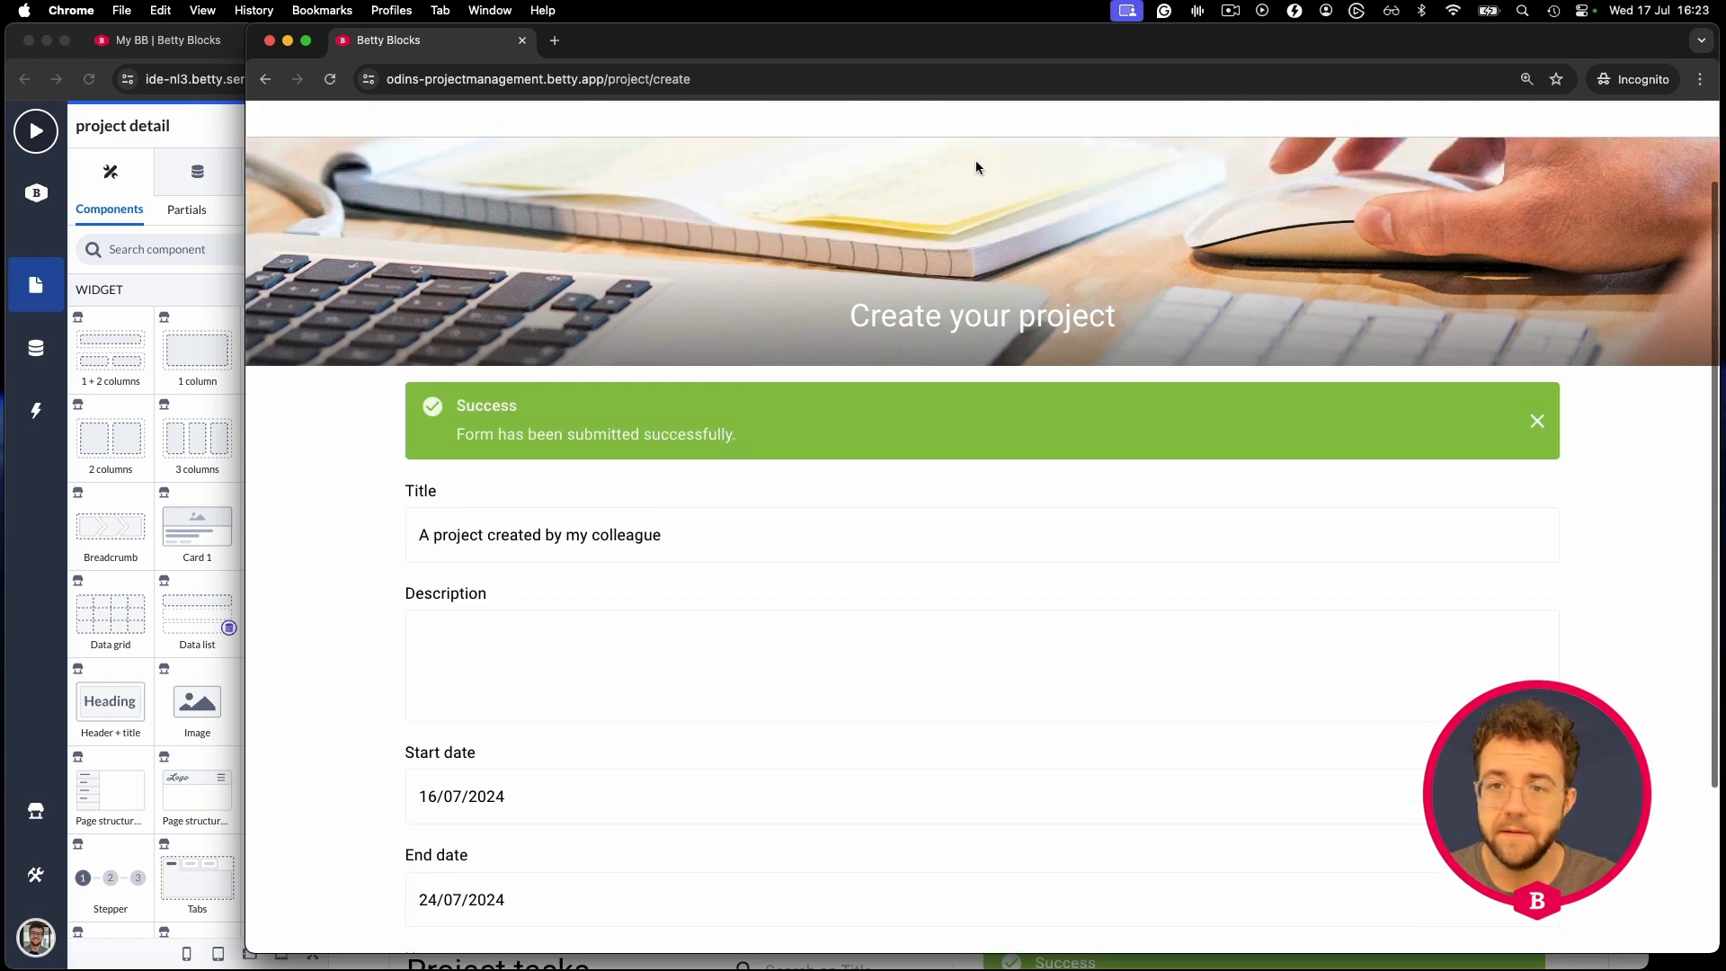
left_click(1339, 200)
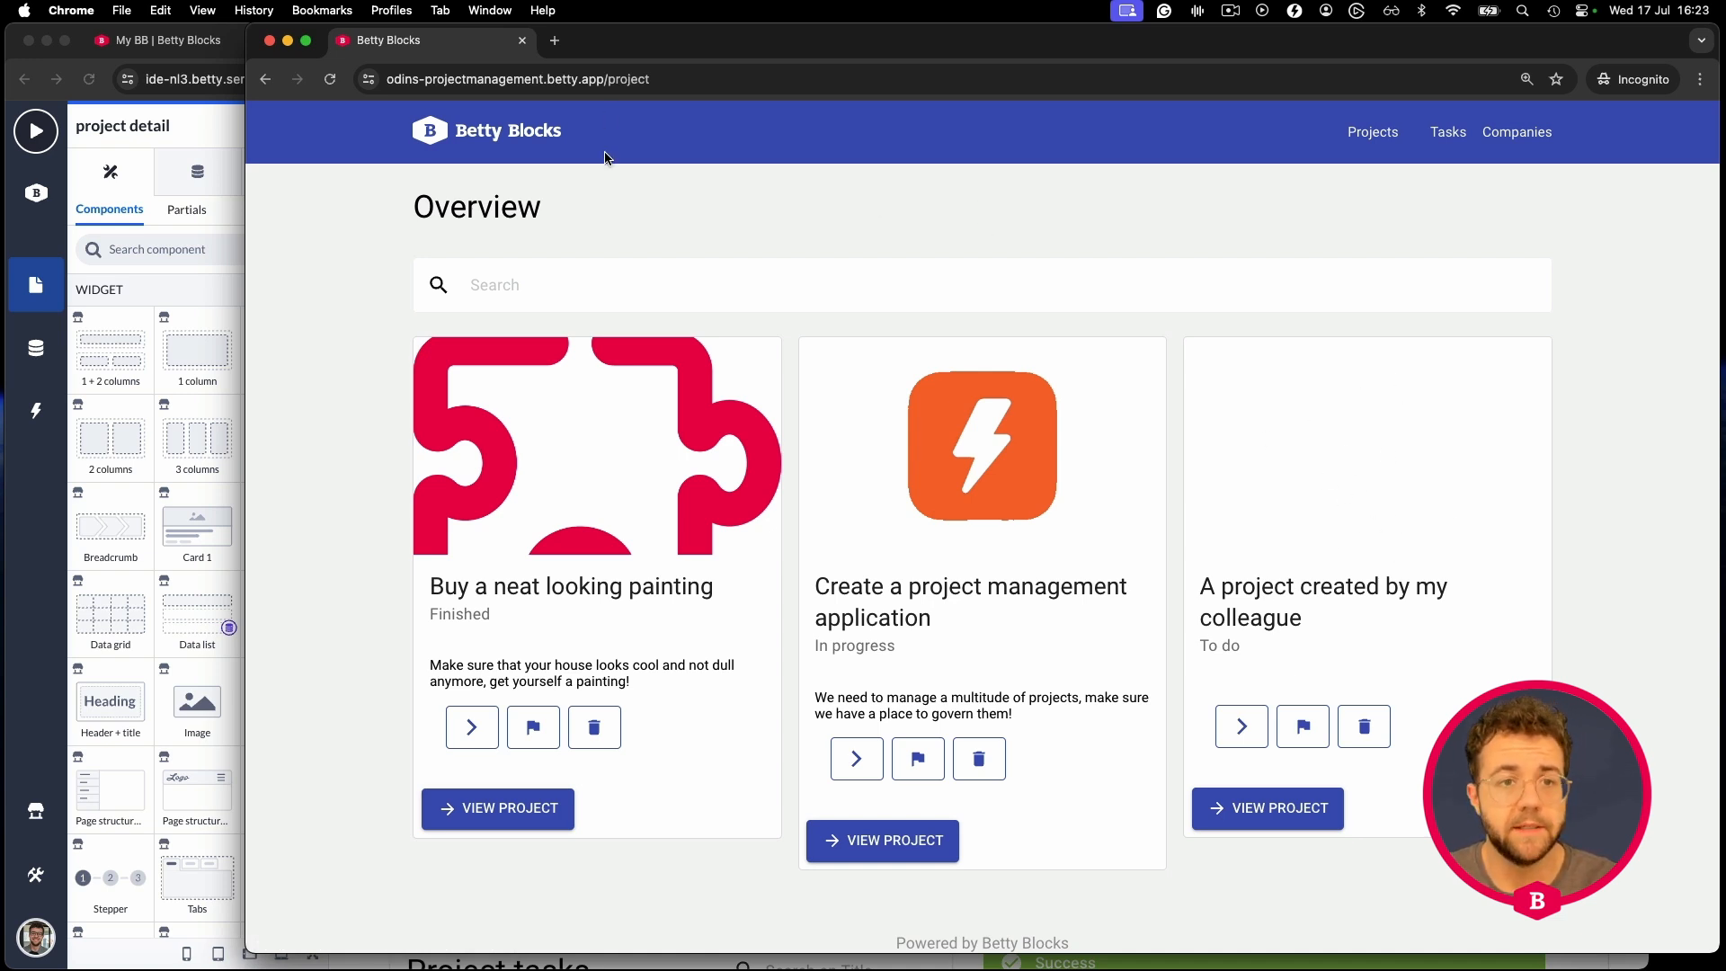
left_click_drag(248, 118, 544, 121)
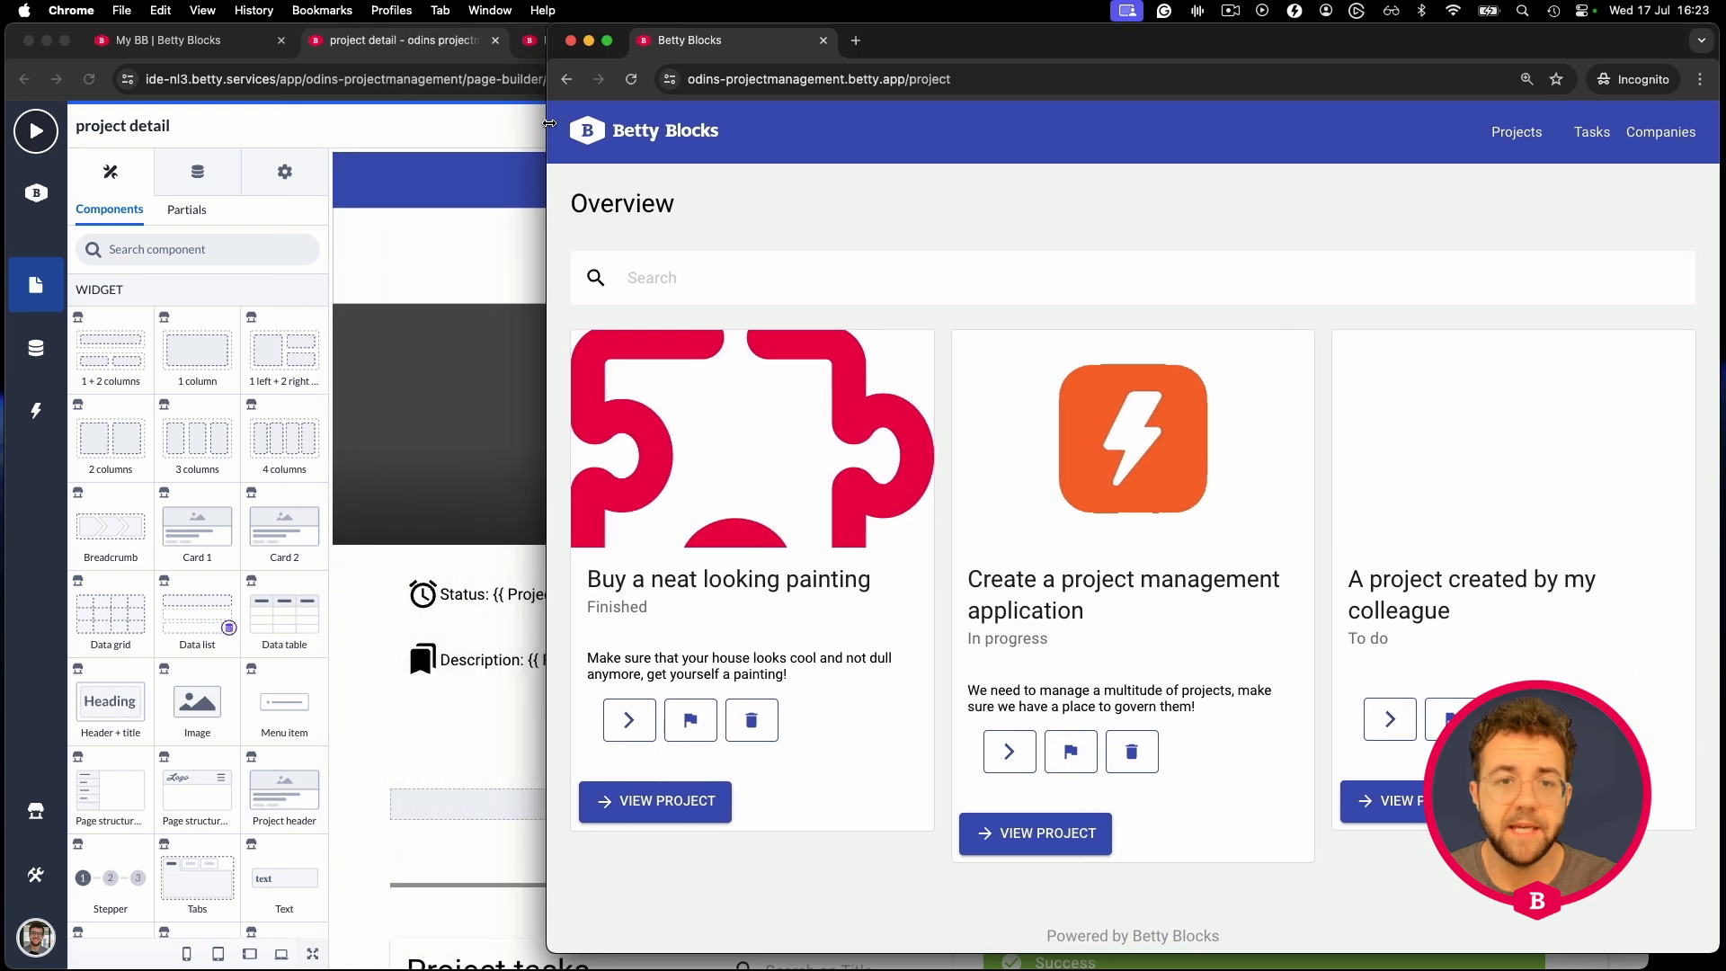
left_click(508, 126)
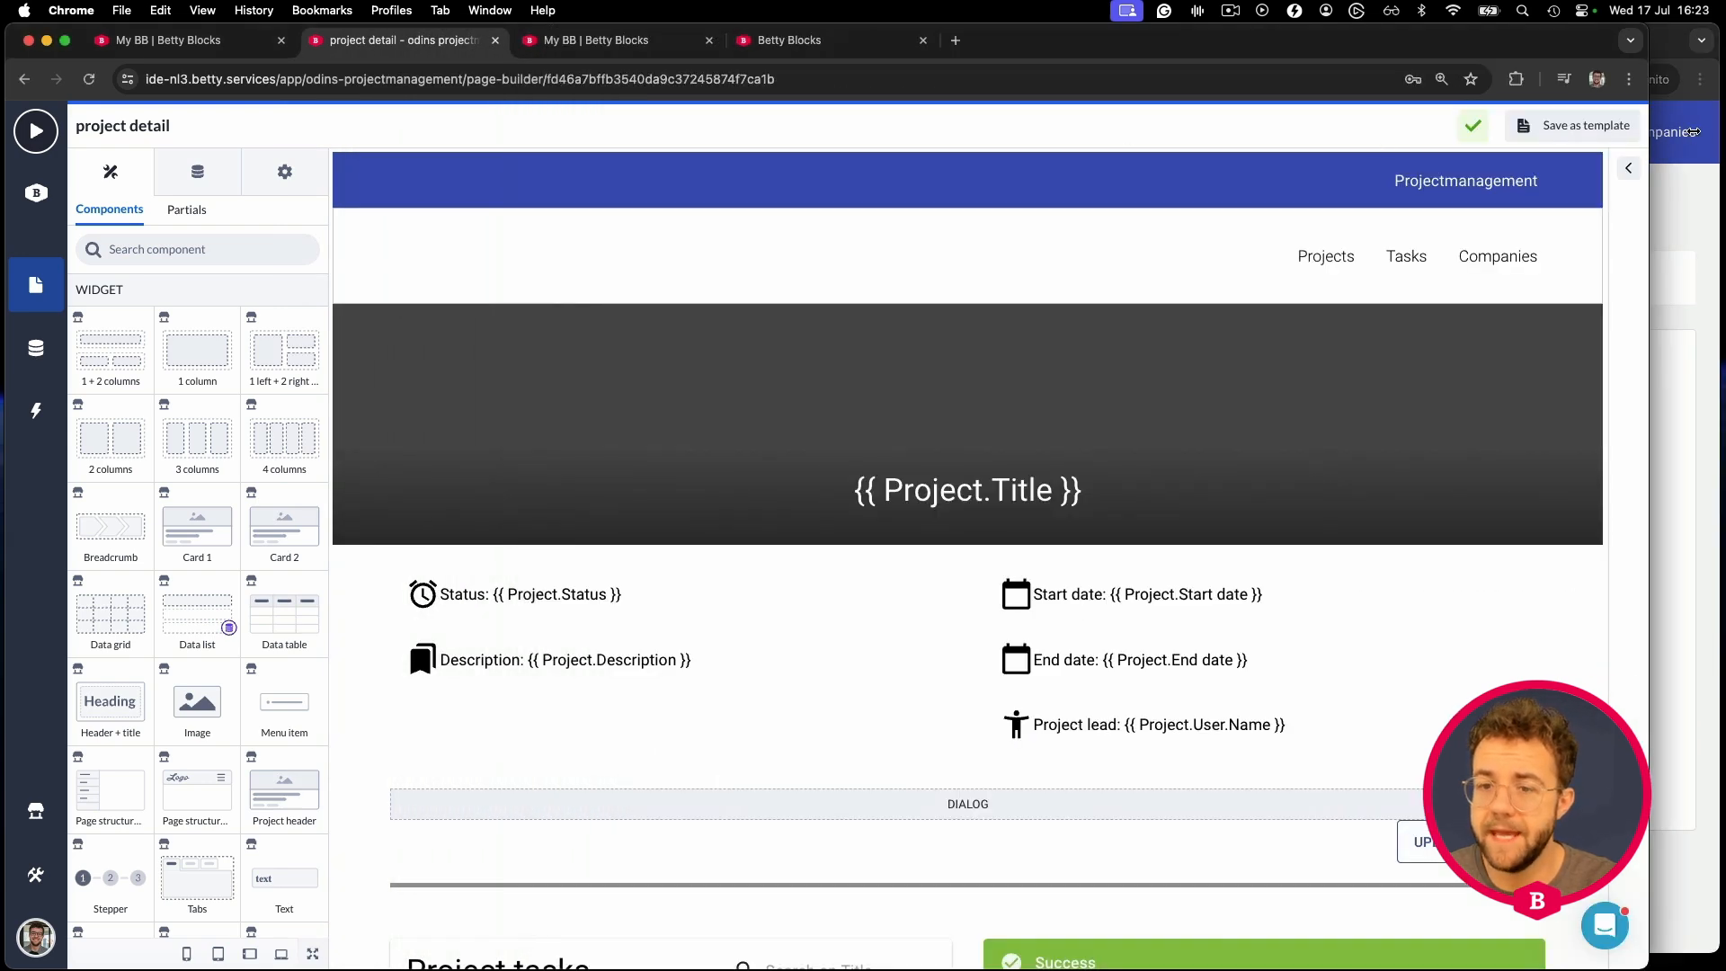
- Resize the builder and incognito windows and show the projects overview
left_click_drag(1683, 131, 1708, 131)
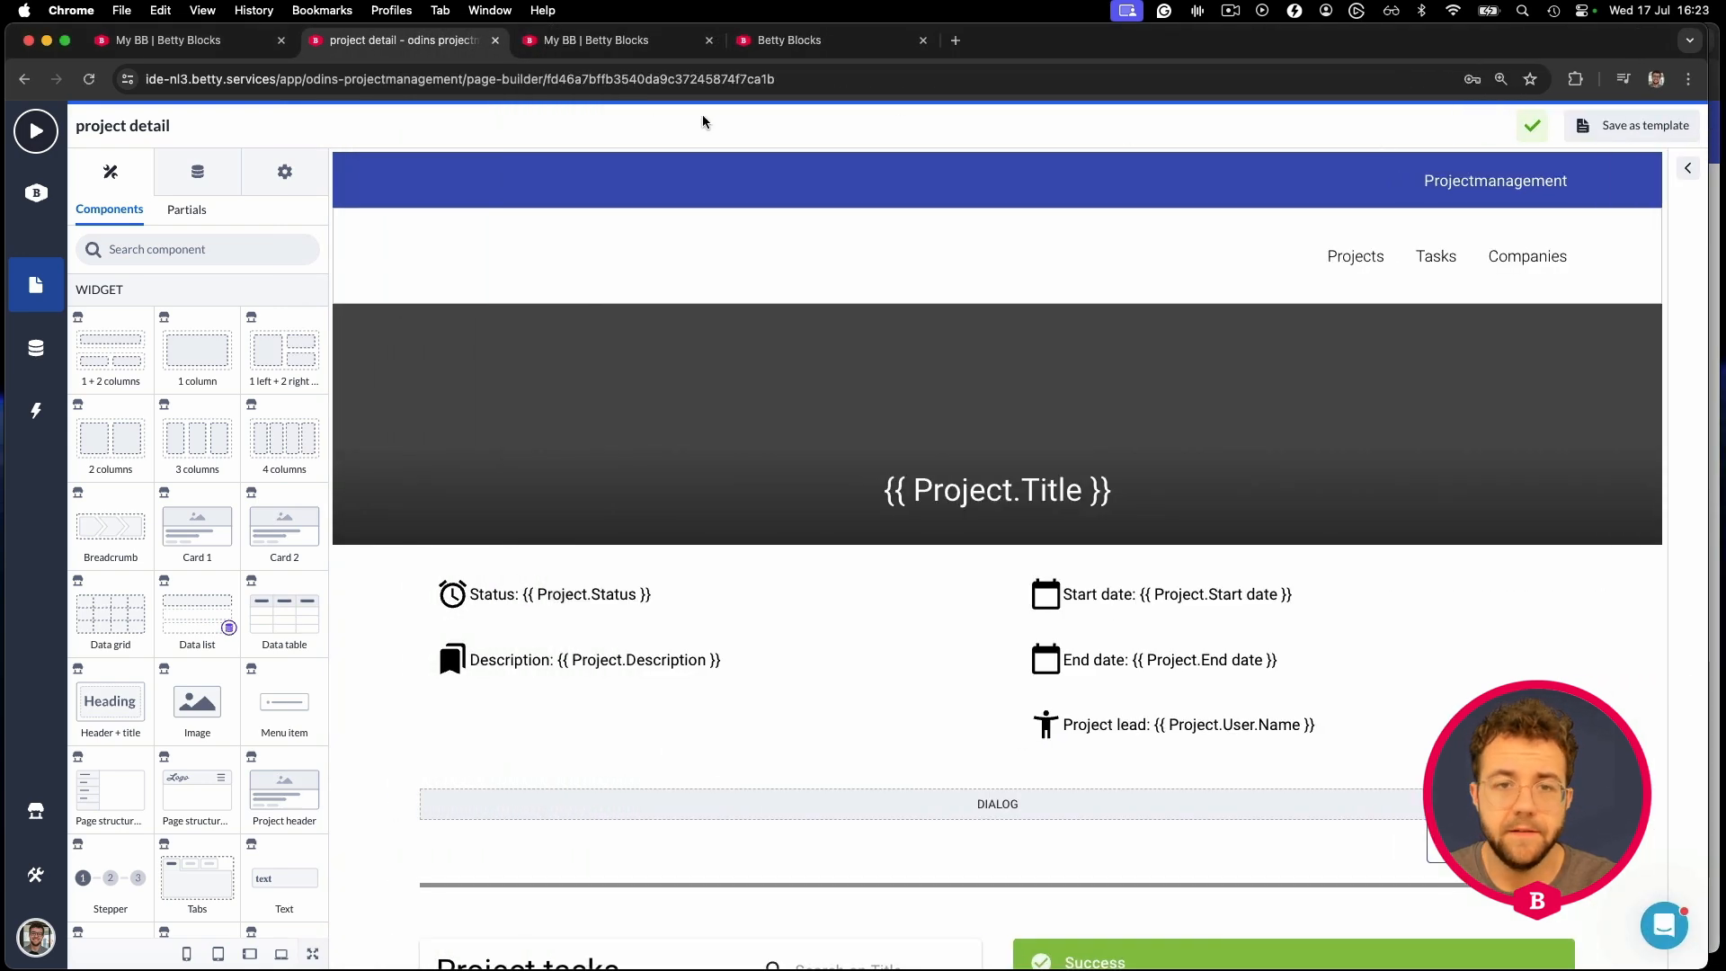
left_click(797, 52)
scroll(655, 214, "up", 5)
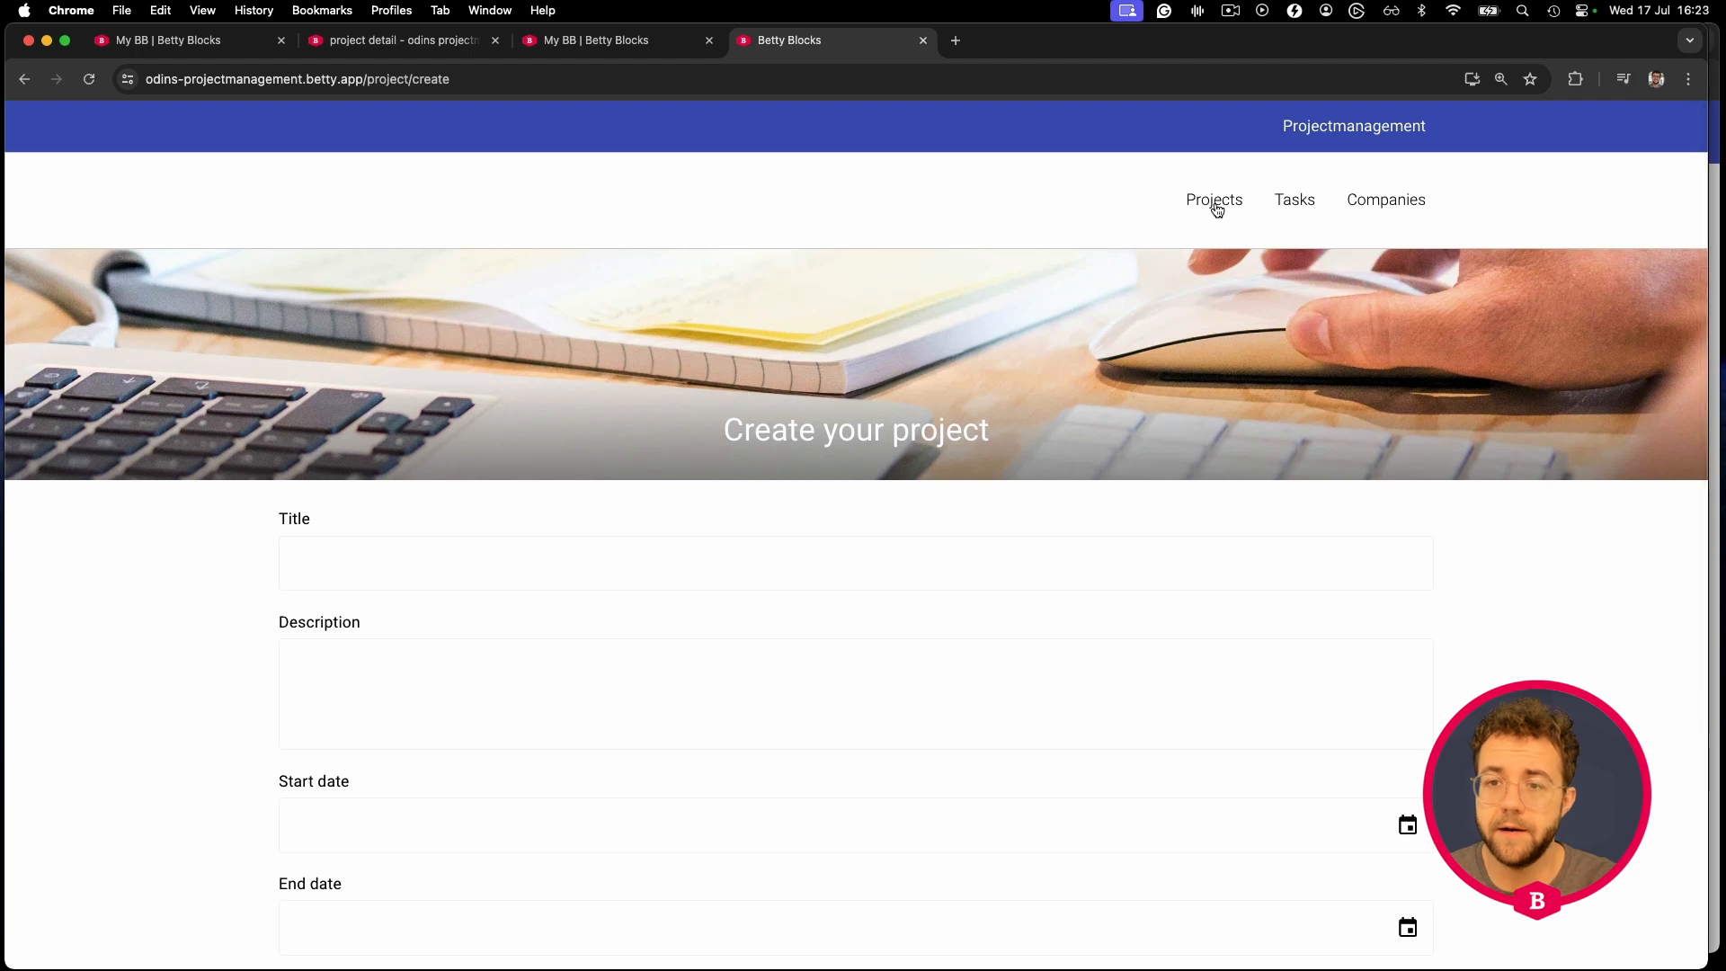
left_click(1215, 203)
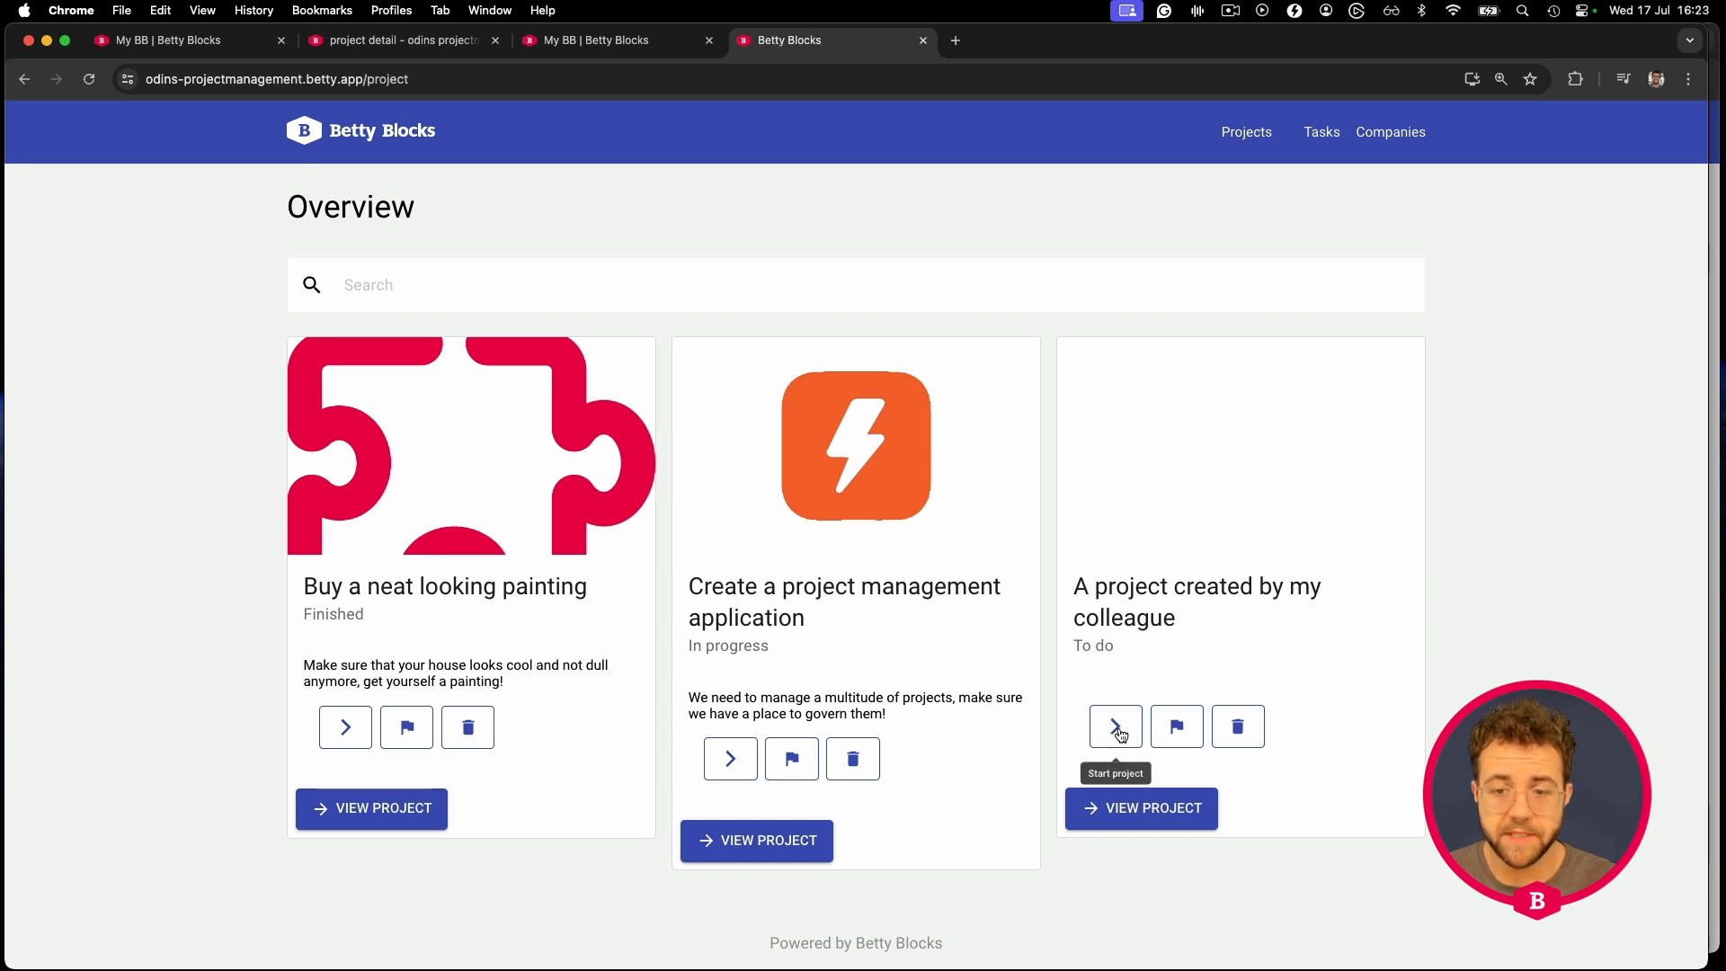
left_click(1716, 431)
scroll(1304, 648, "down", 1)
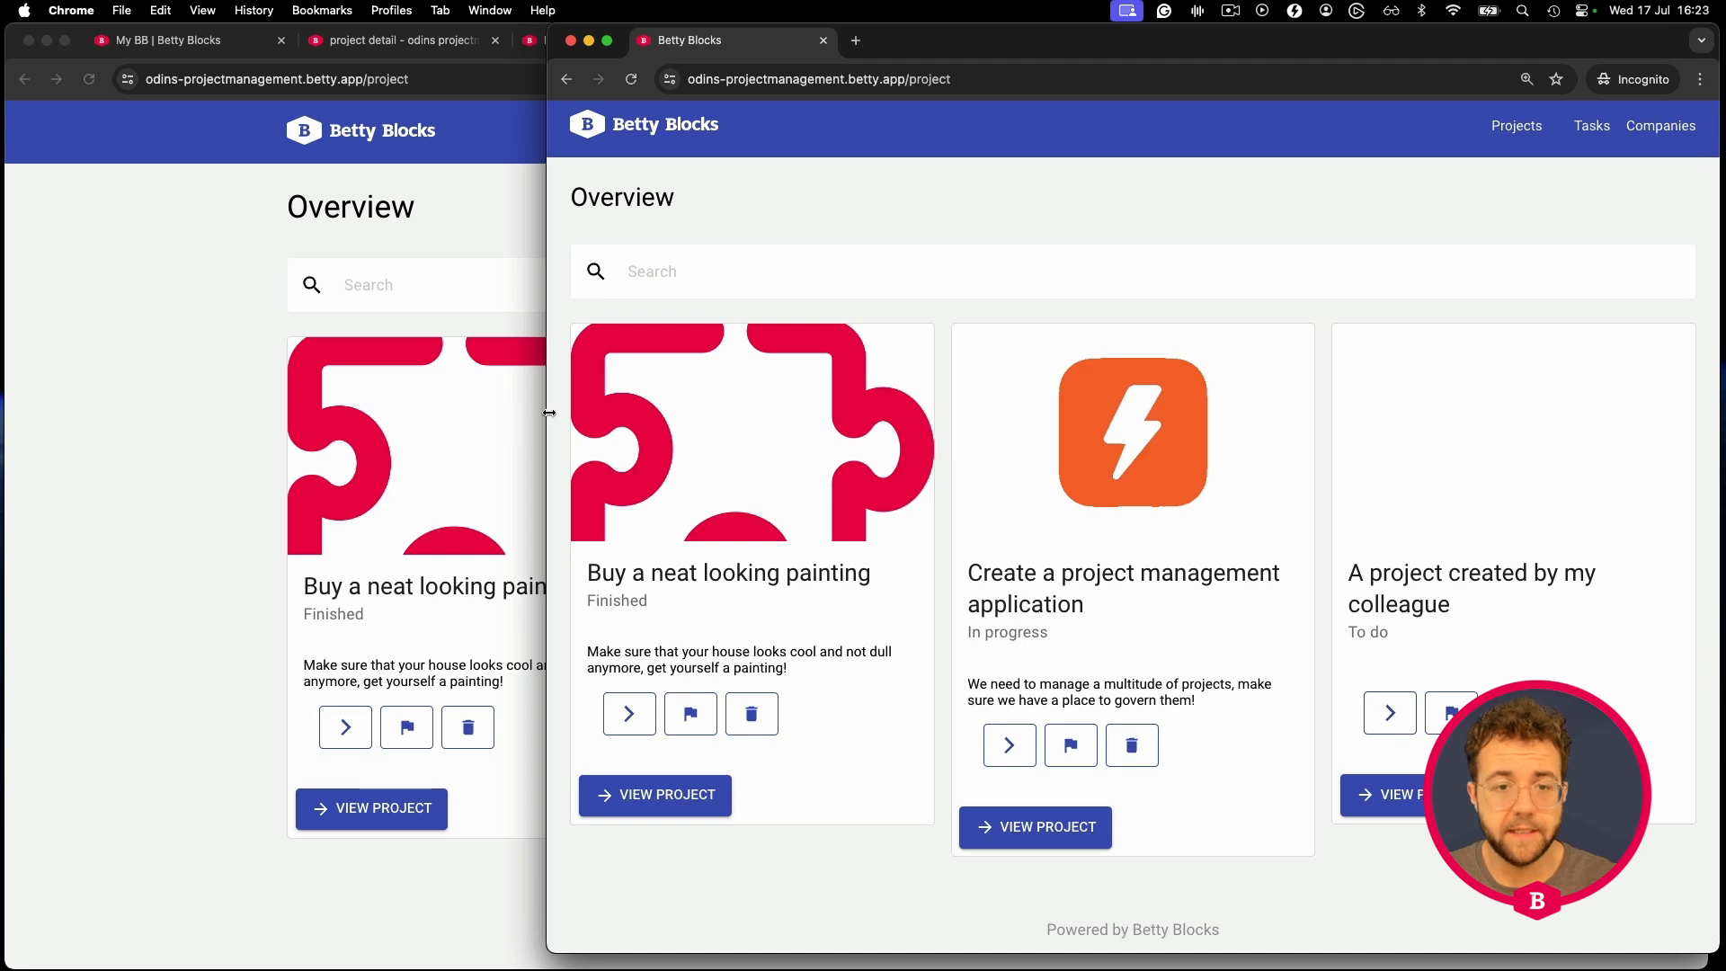
left_click_drag(548, 415, 365, 416)
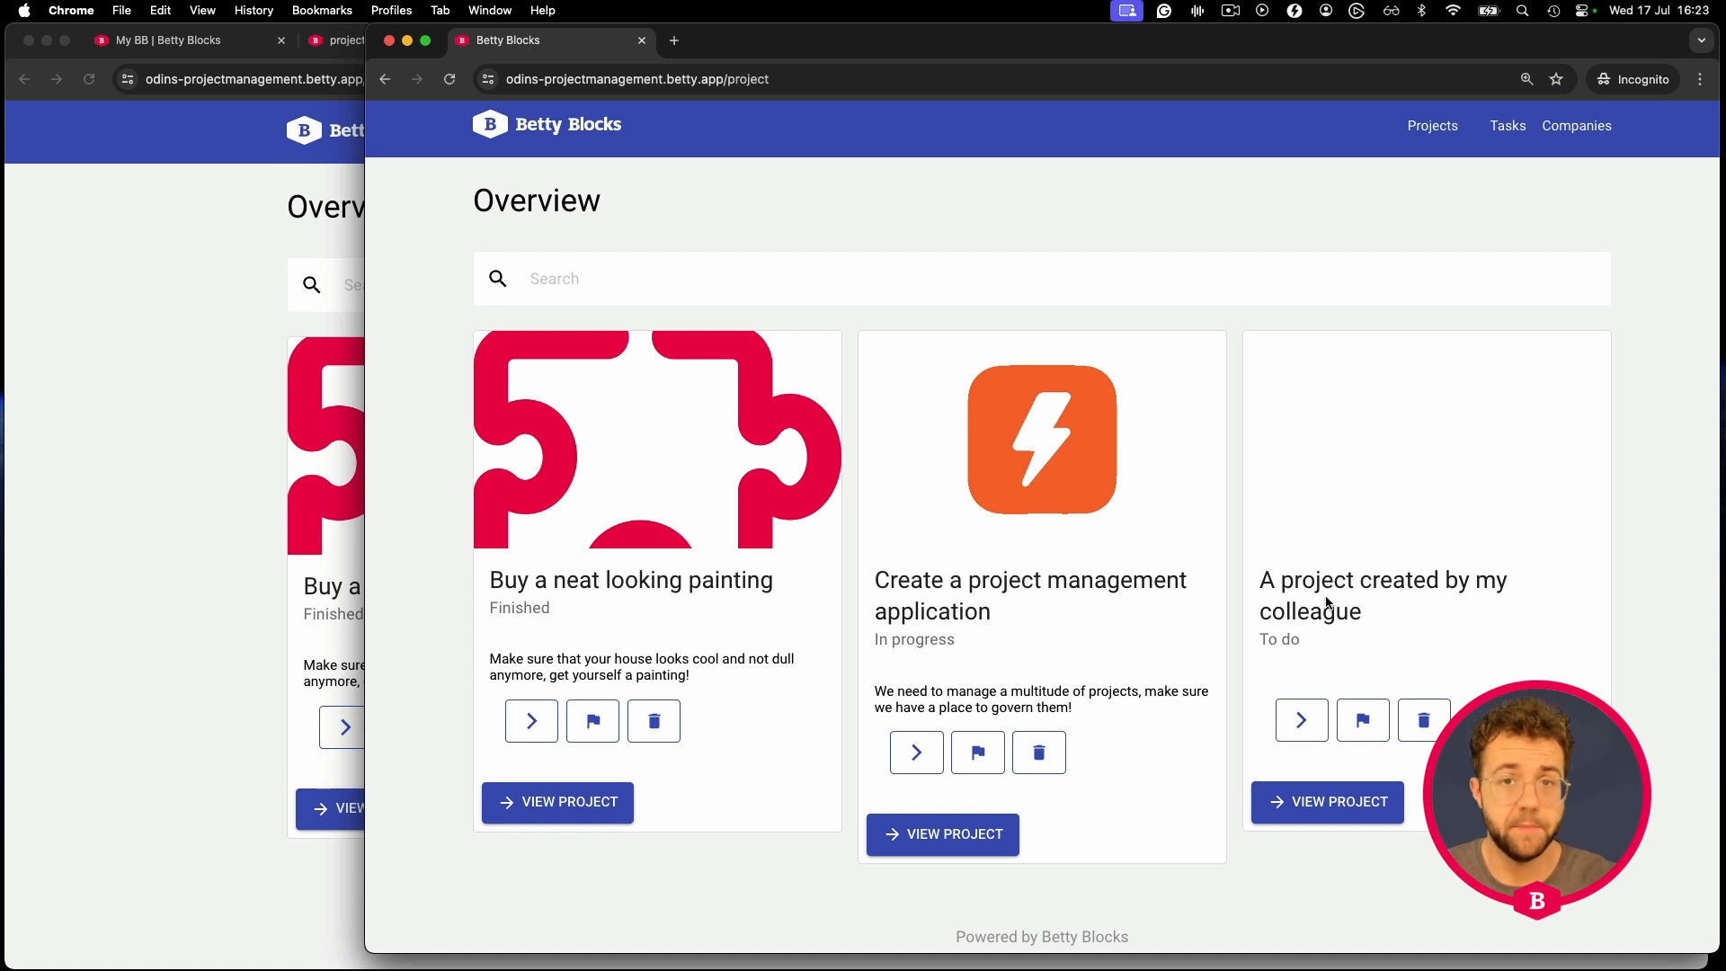
- Open 'A project created by my colleague' and update its status to In progress
left_click(1328, 801)
scroll(1191, 680, "down", 3)
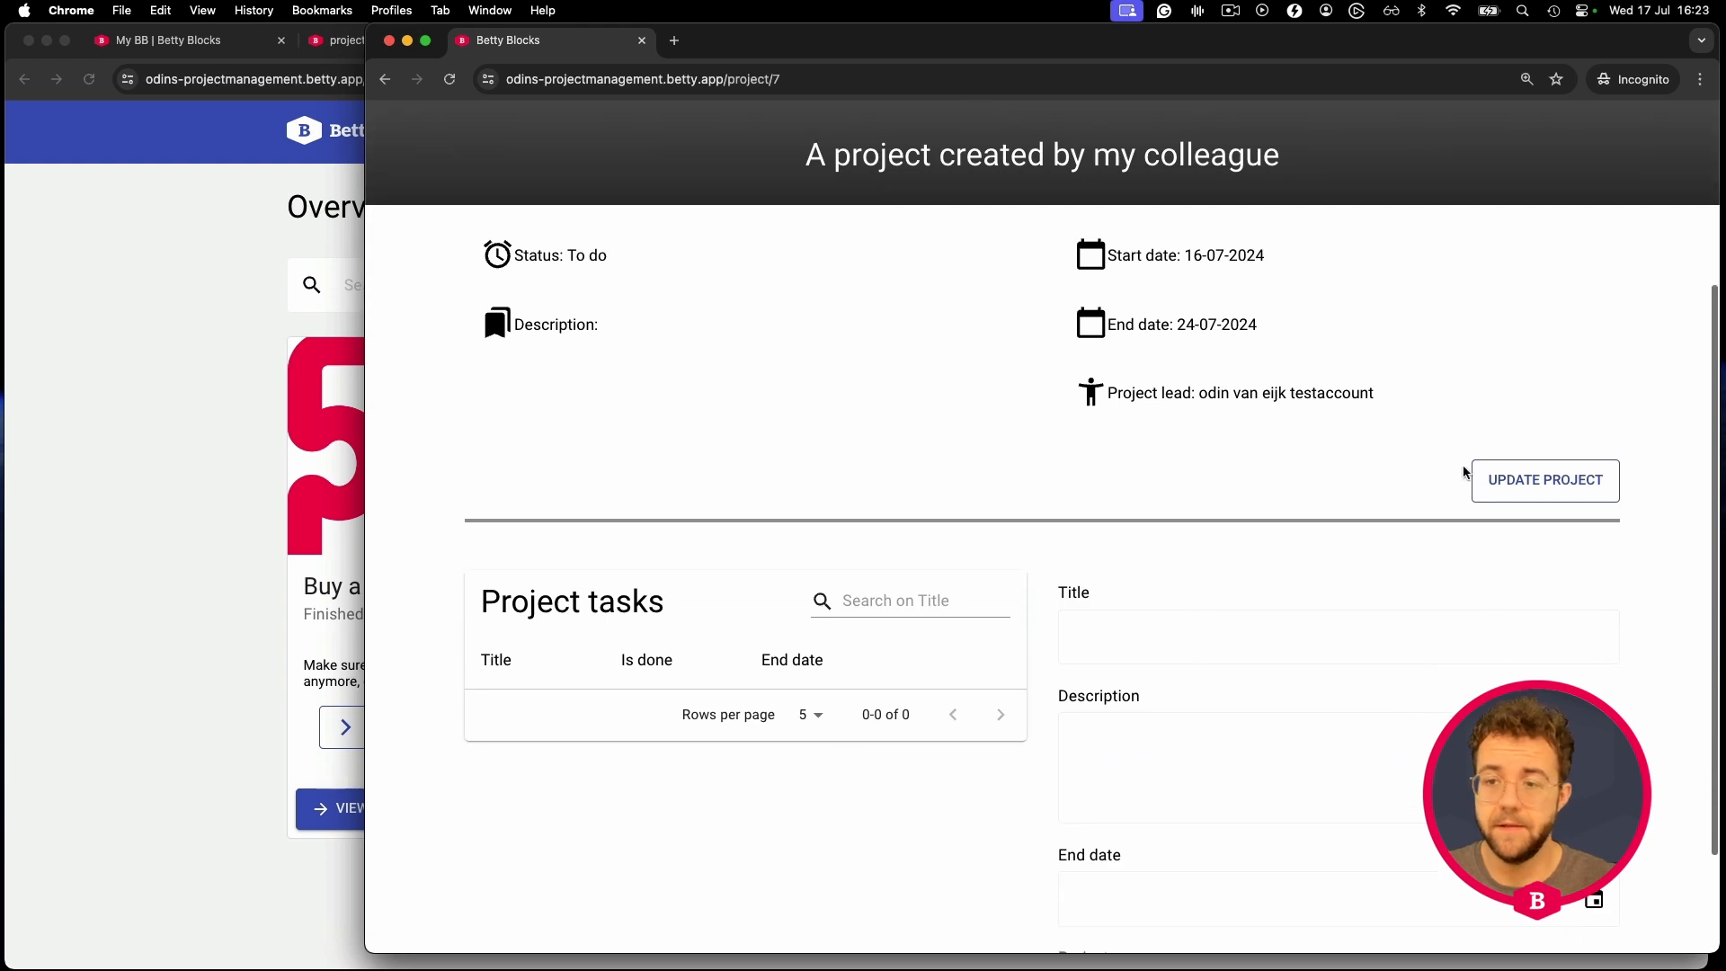
left_click(1500, 487)
scroll(1187, 289, "down", 3)
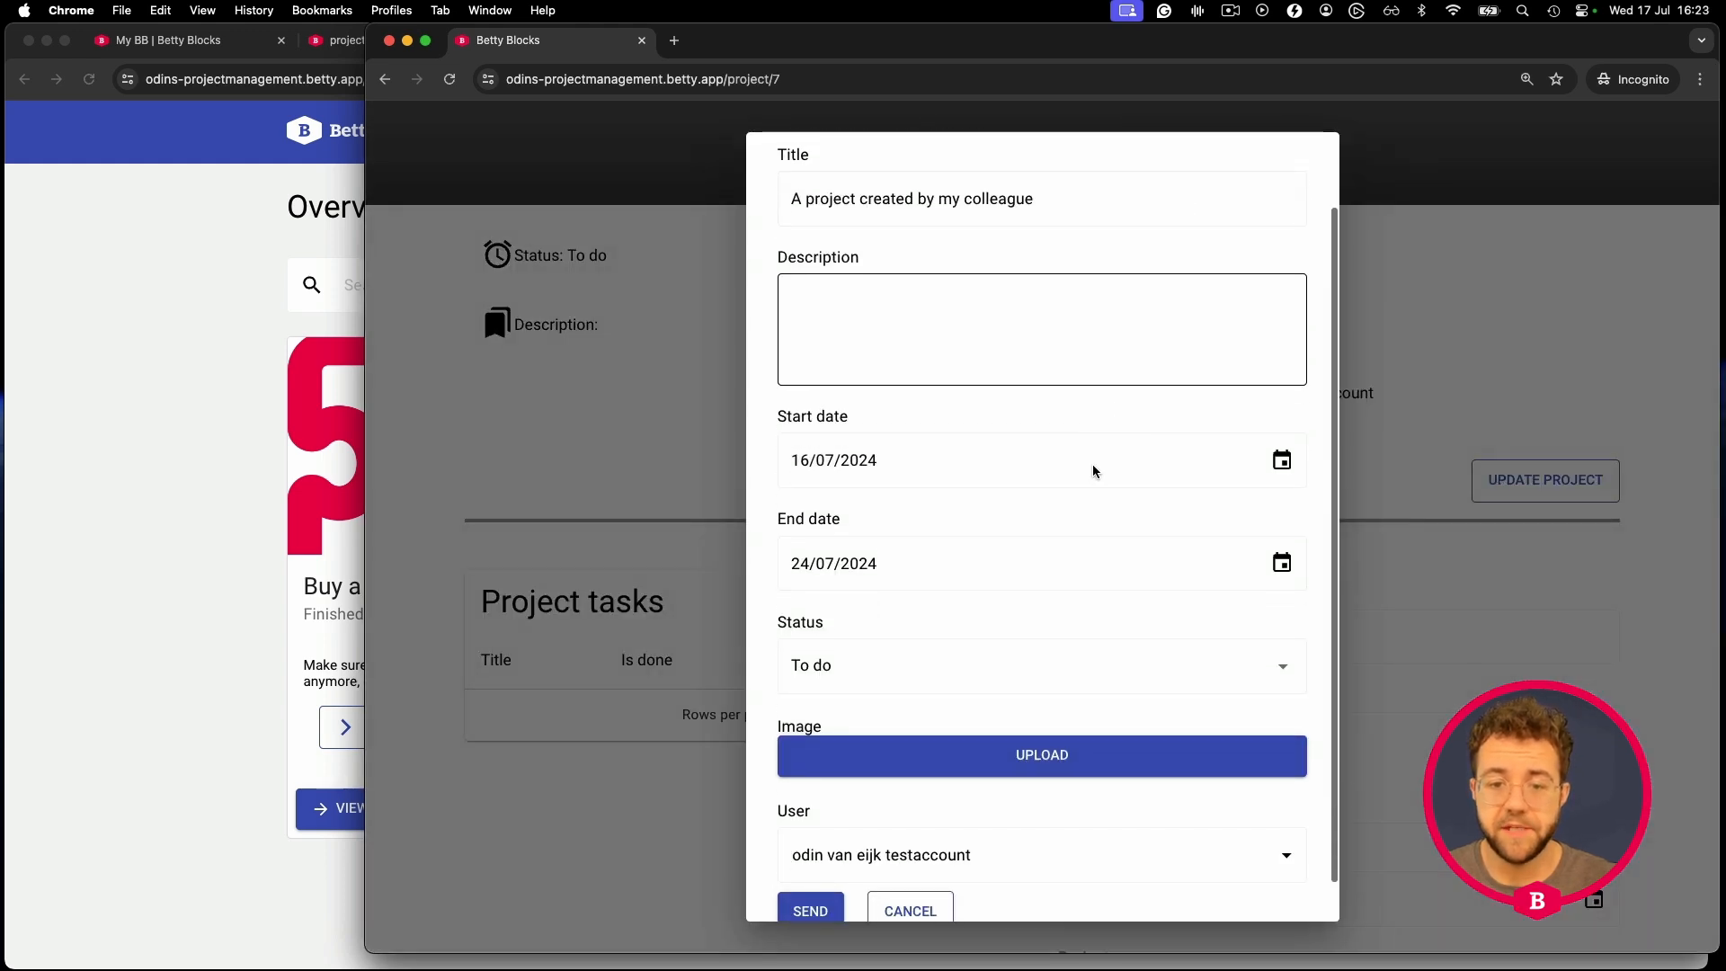
left_click(890, 625)
left_click(840, 661)
left_click(815, 872)
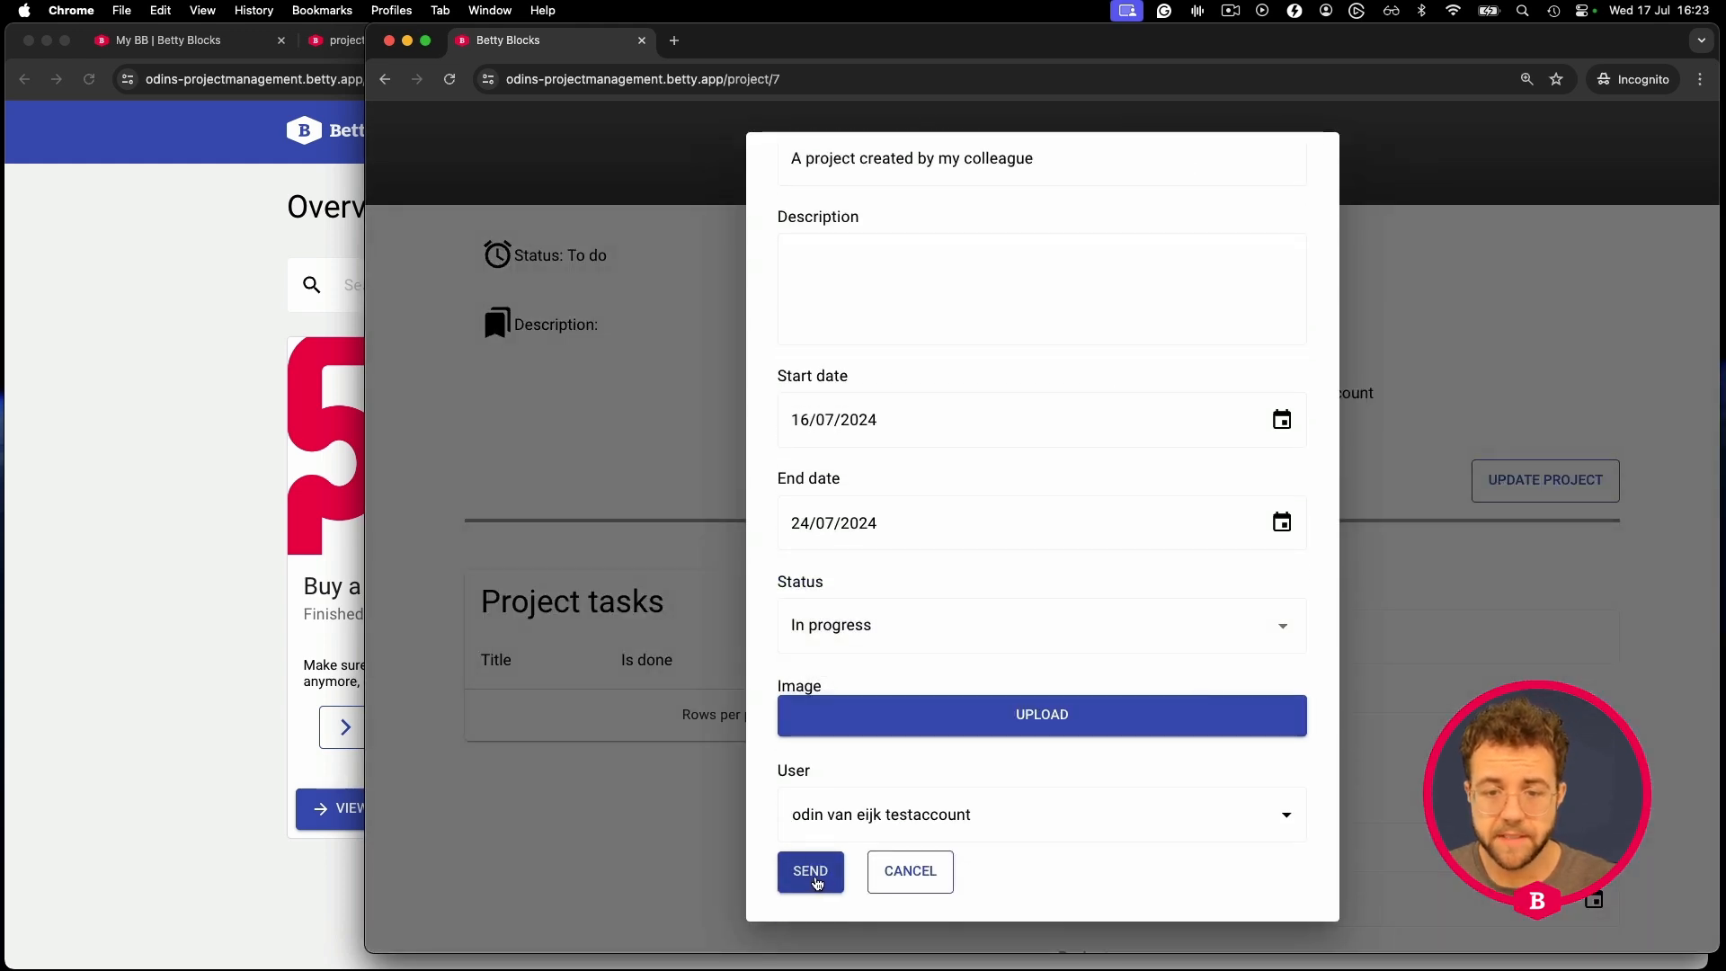
- Check the In progress status in the overview, then return to the project detail page builder
scroll(1152, 513, "up", 2)
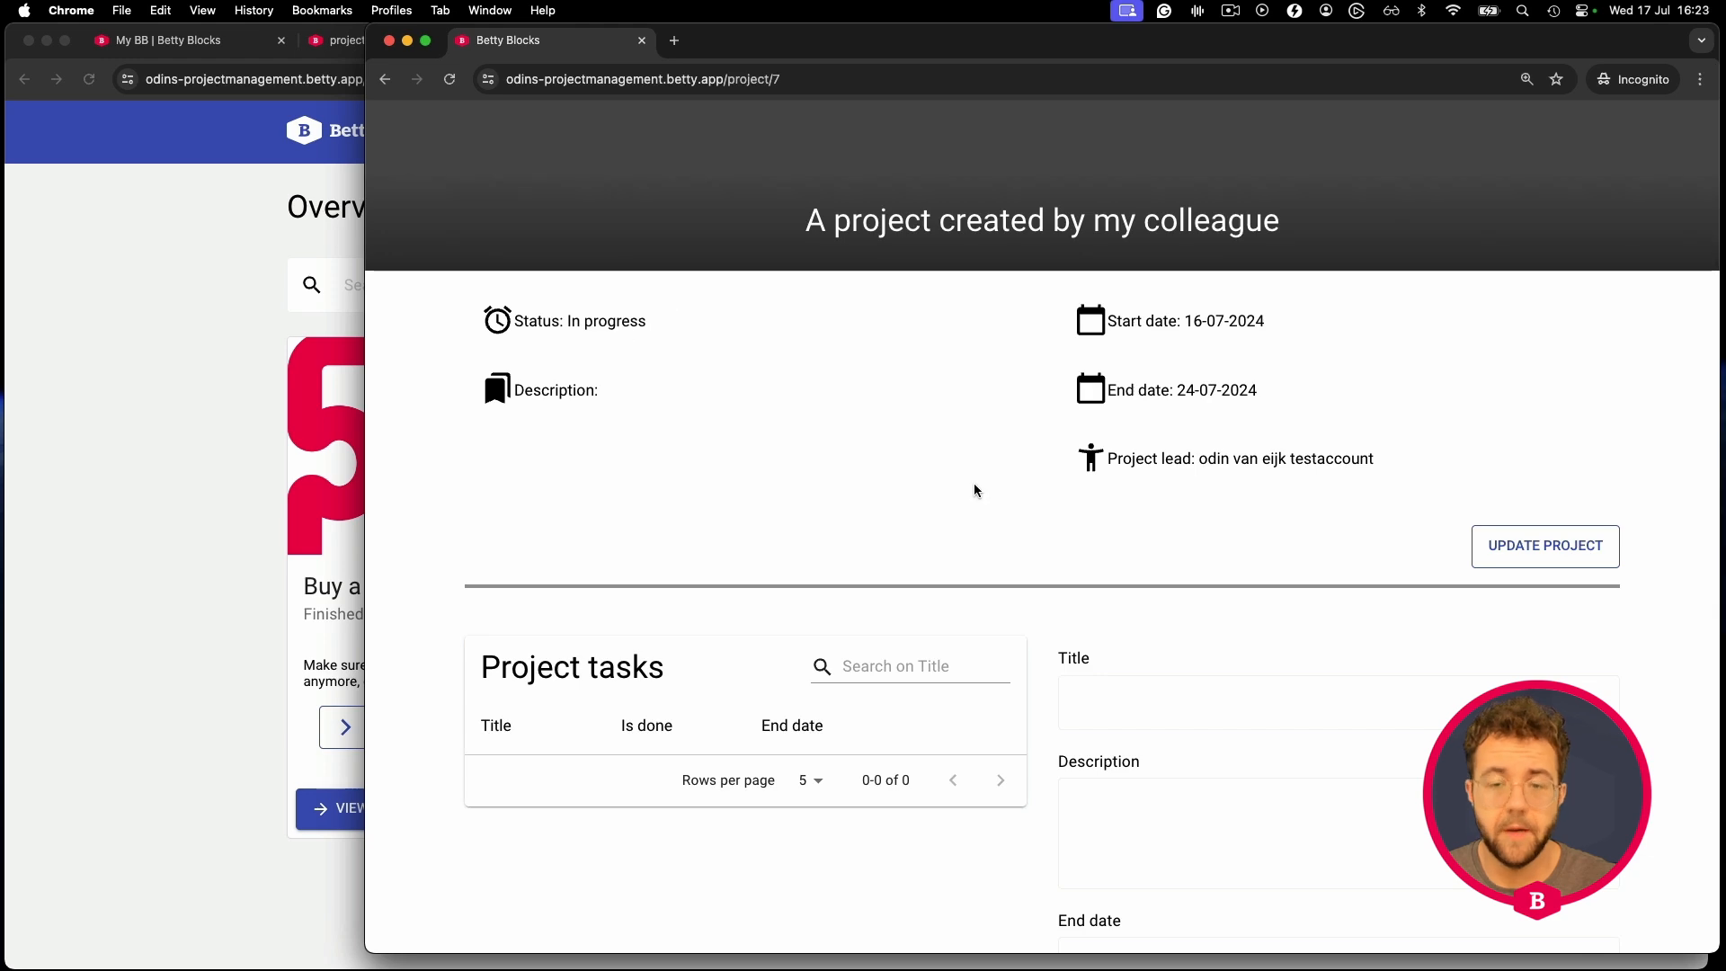
scroll(927, 468, "up", 1)
scroll(989, 481, "up", 3)
scroll(1001, 485, "down", 3)
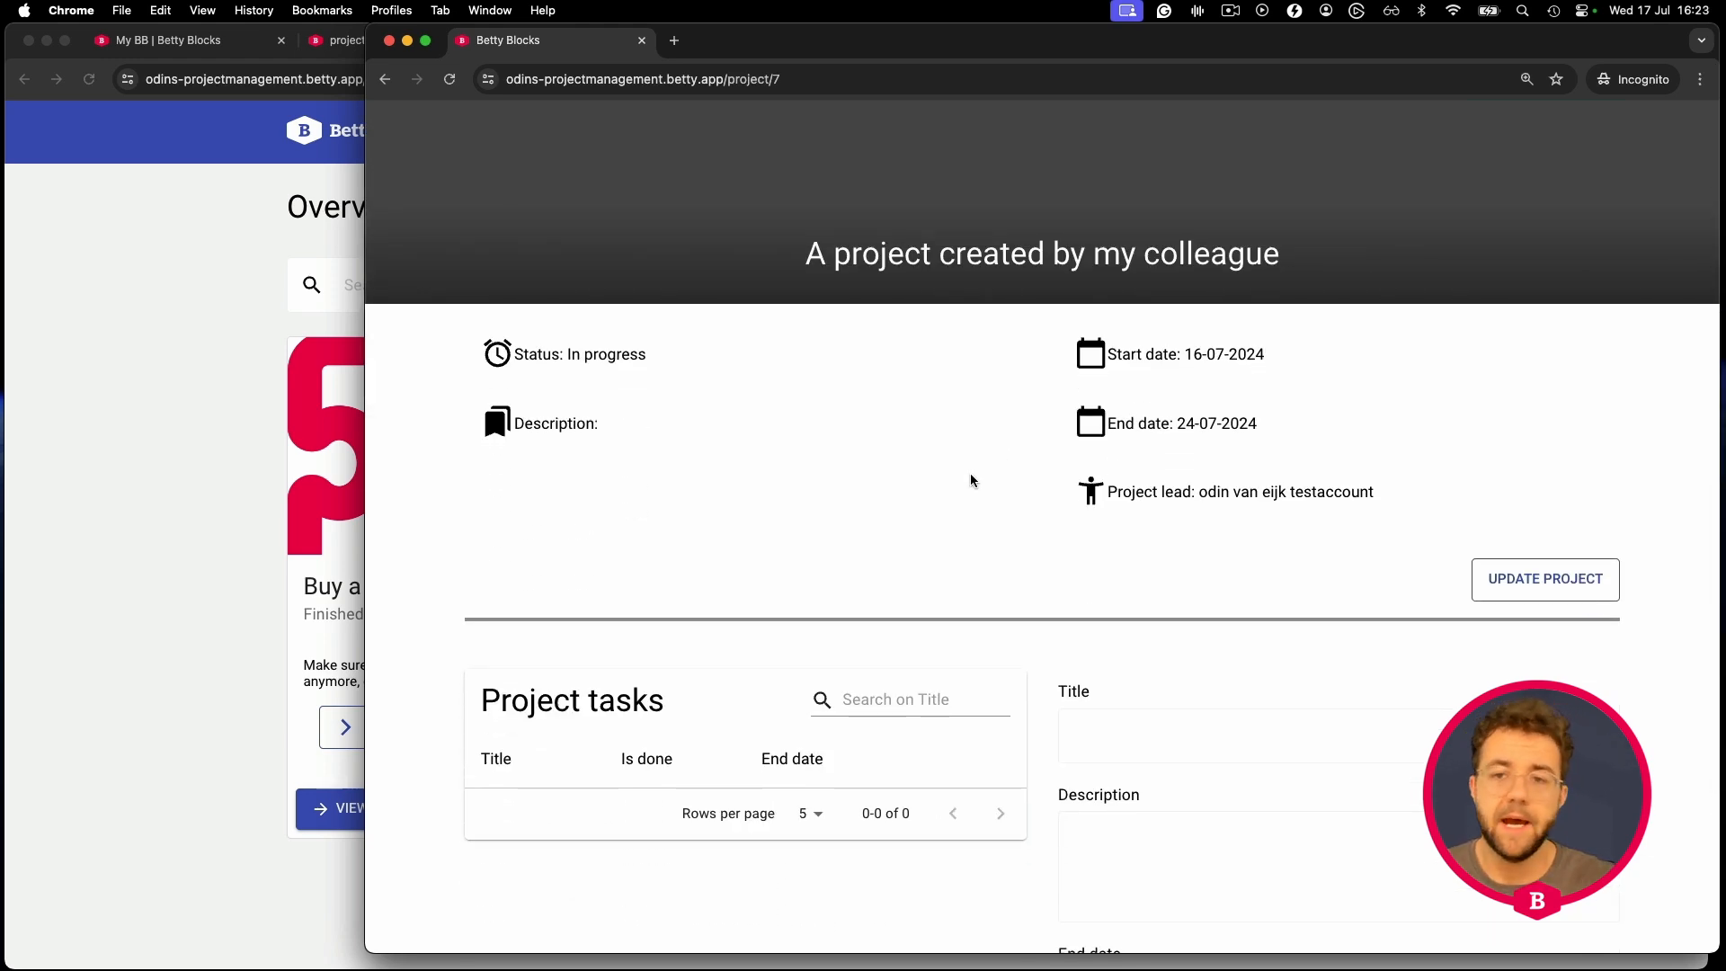
scroll(970, 473, "up", 3)
left_click(1388, 197)
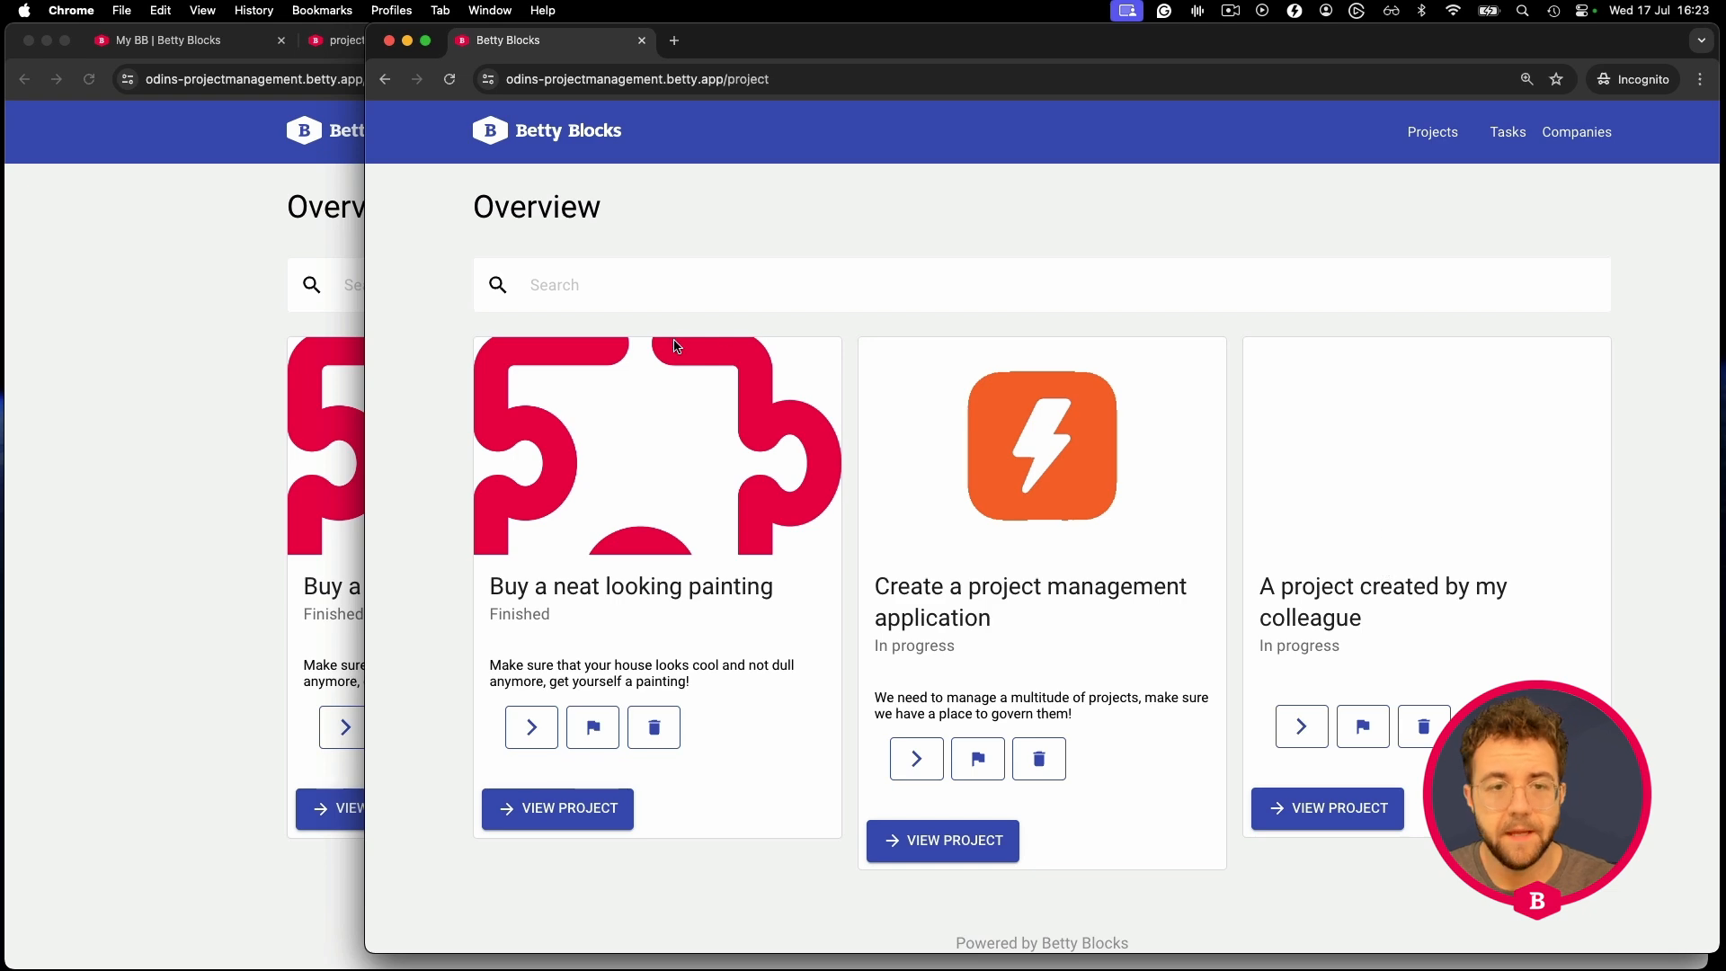
left_click(81, 294)
left_click(335, 43)
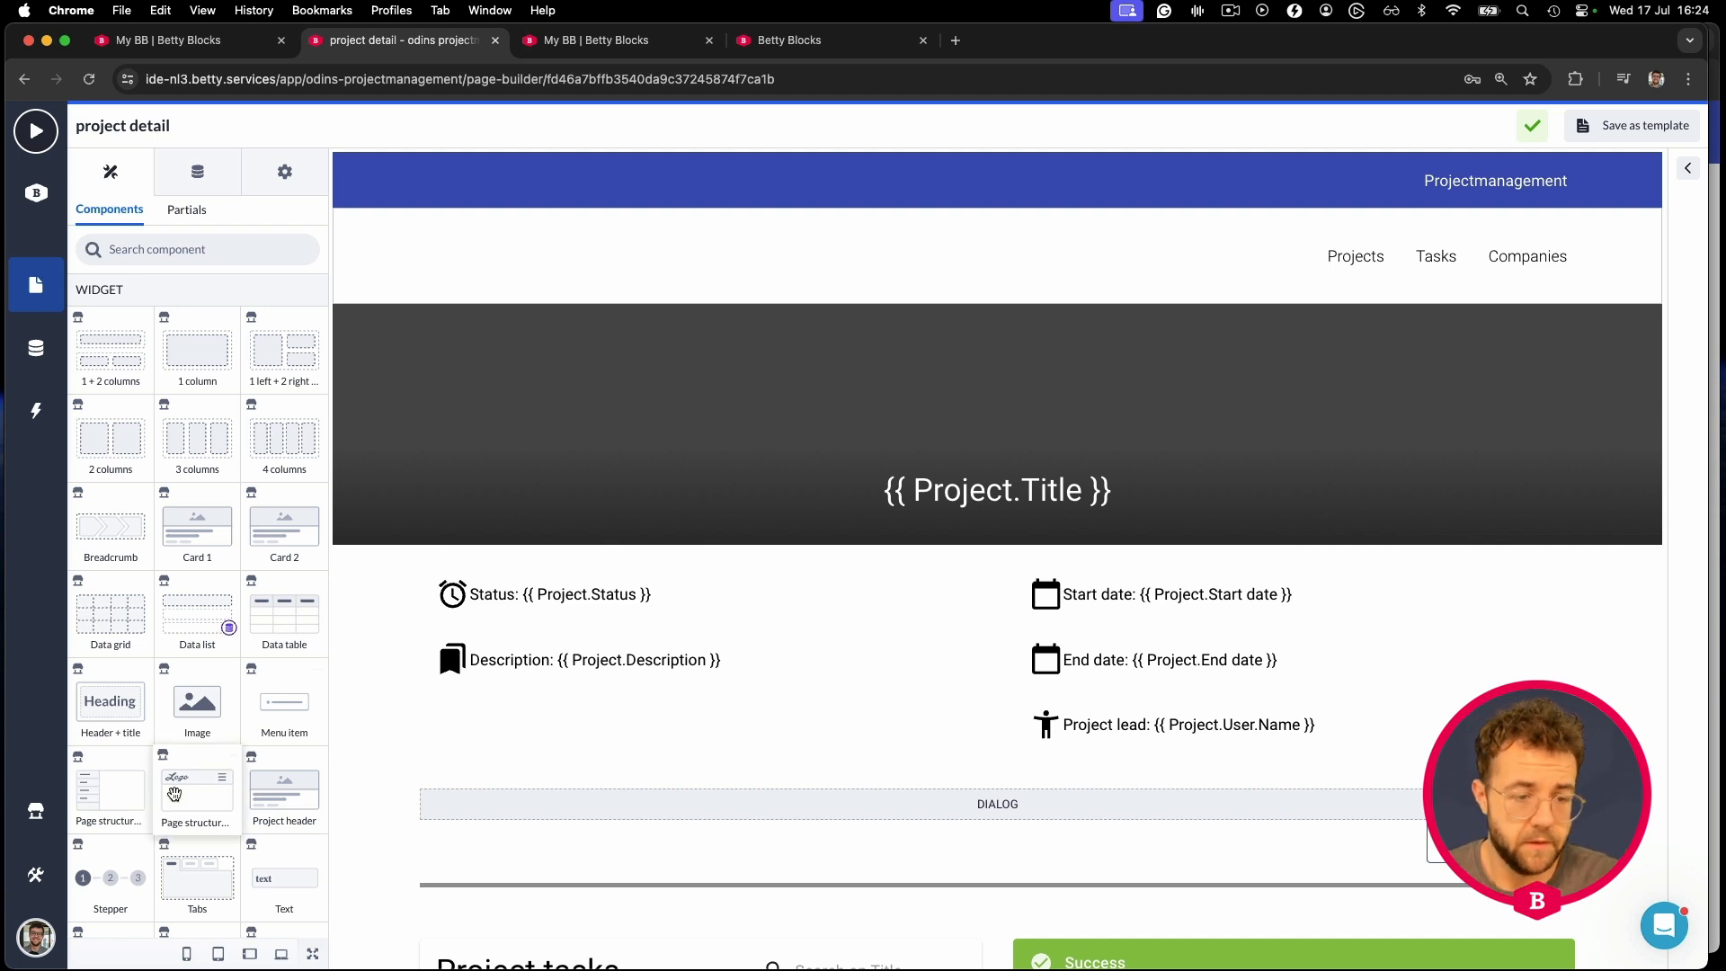
- Set the employee role's Project read access to Use filter
left_click(36, 874)
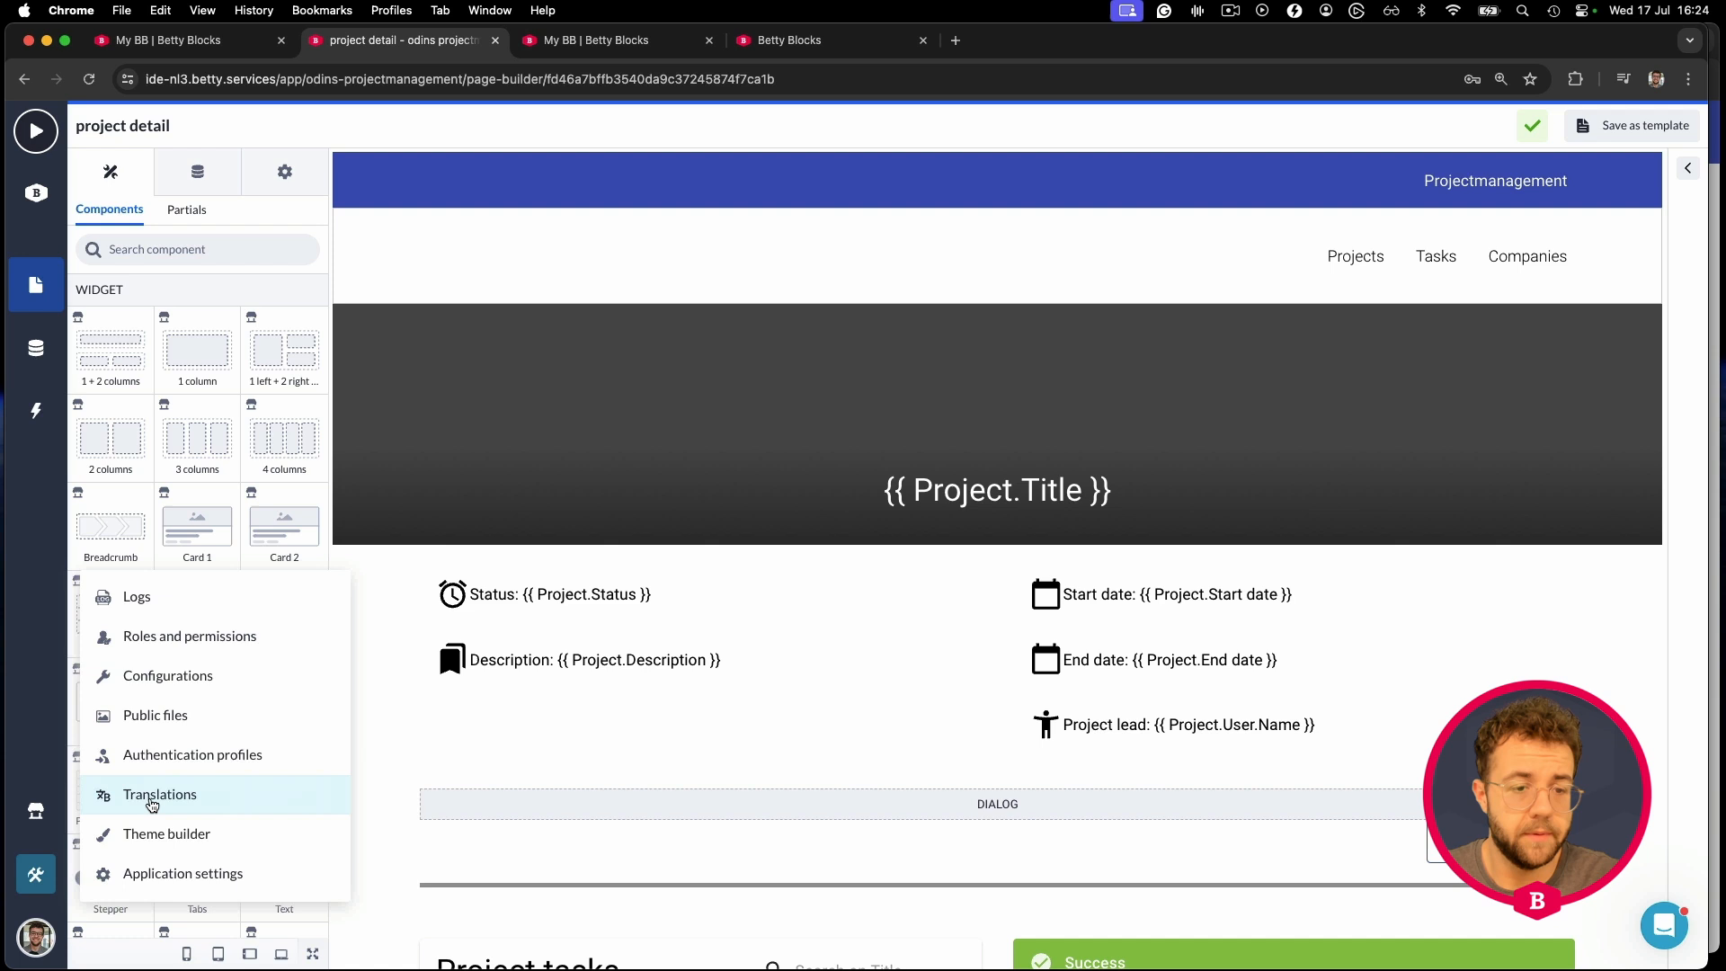
left_click(168, 636)
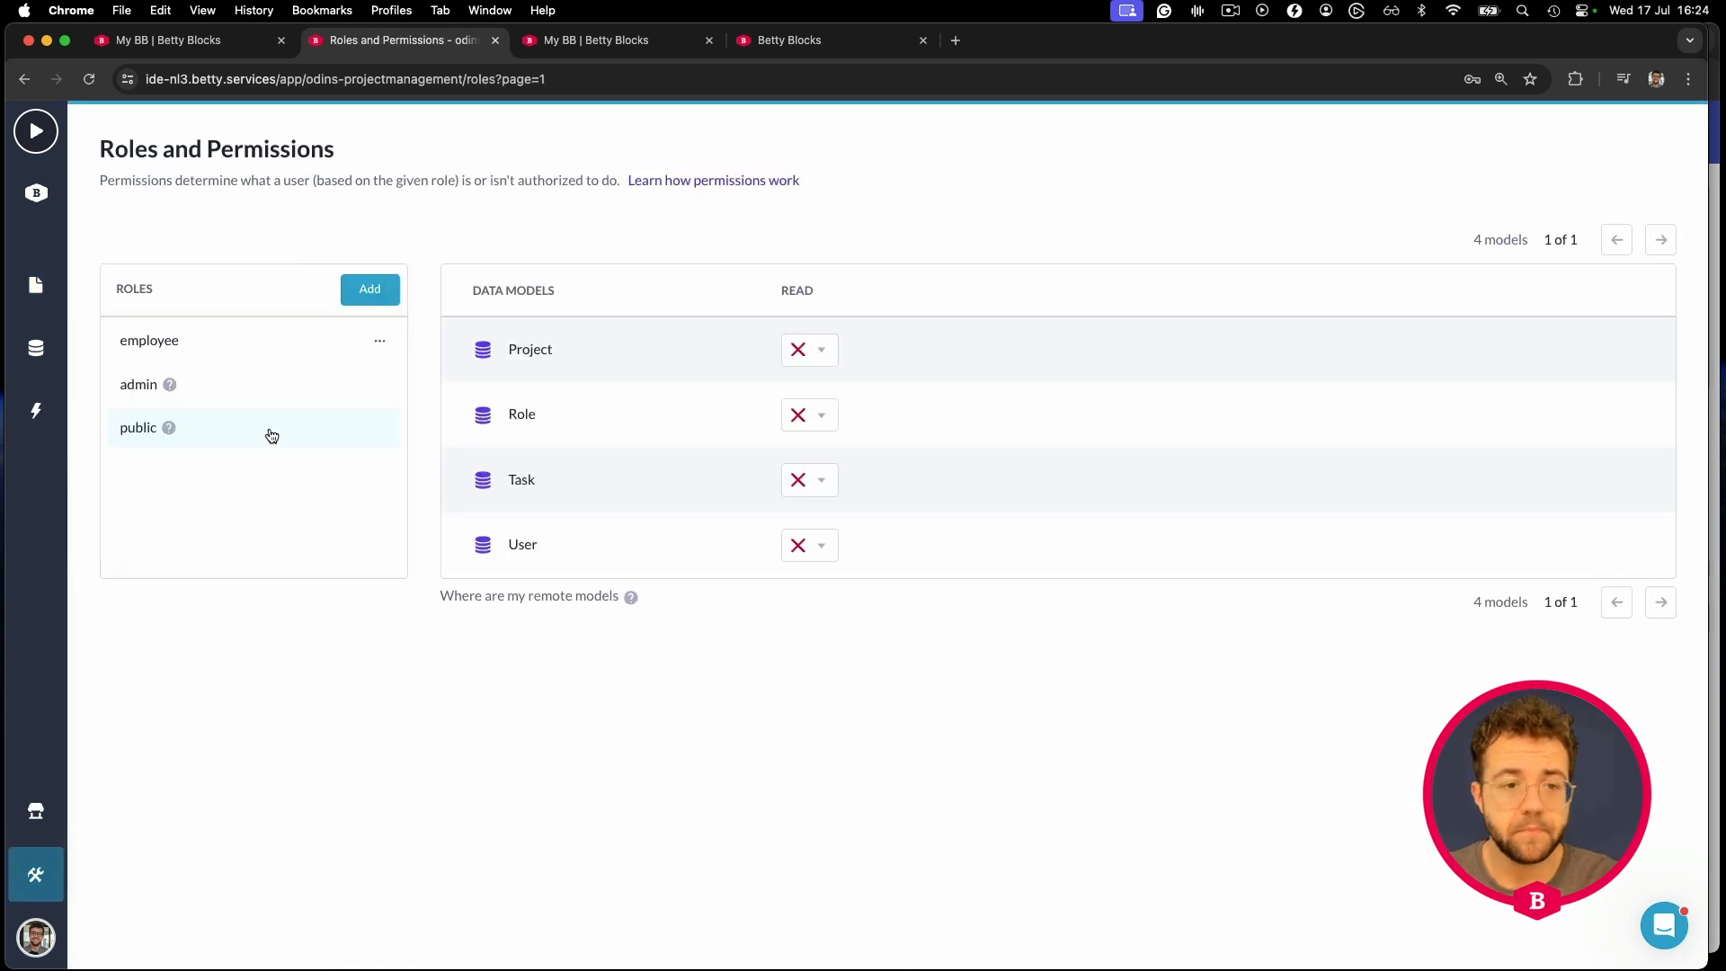
left_click(223, 351)
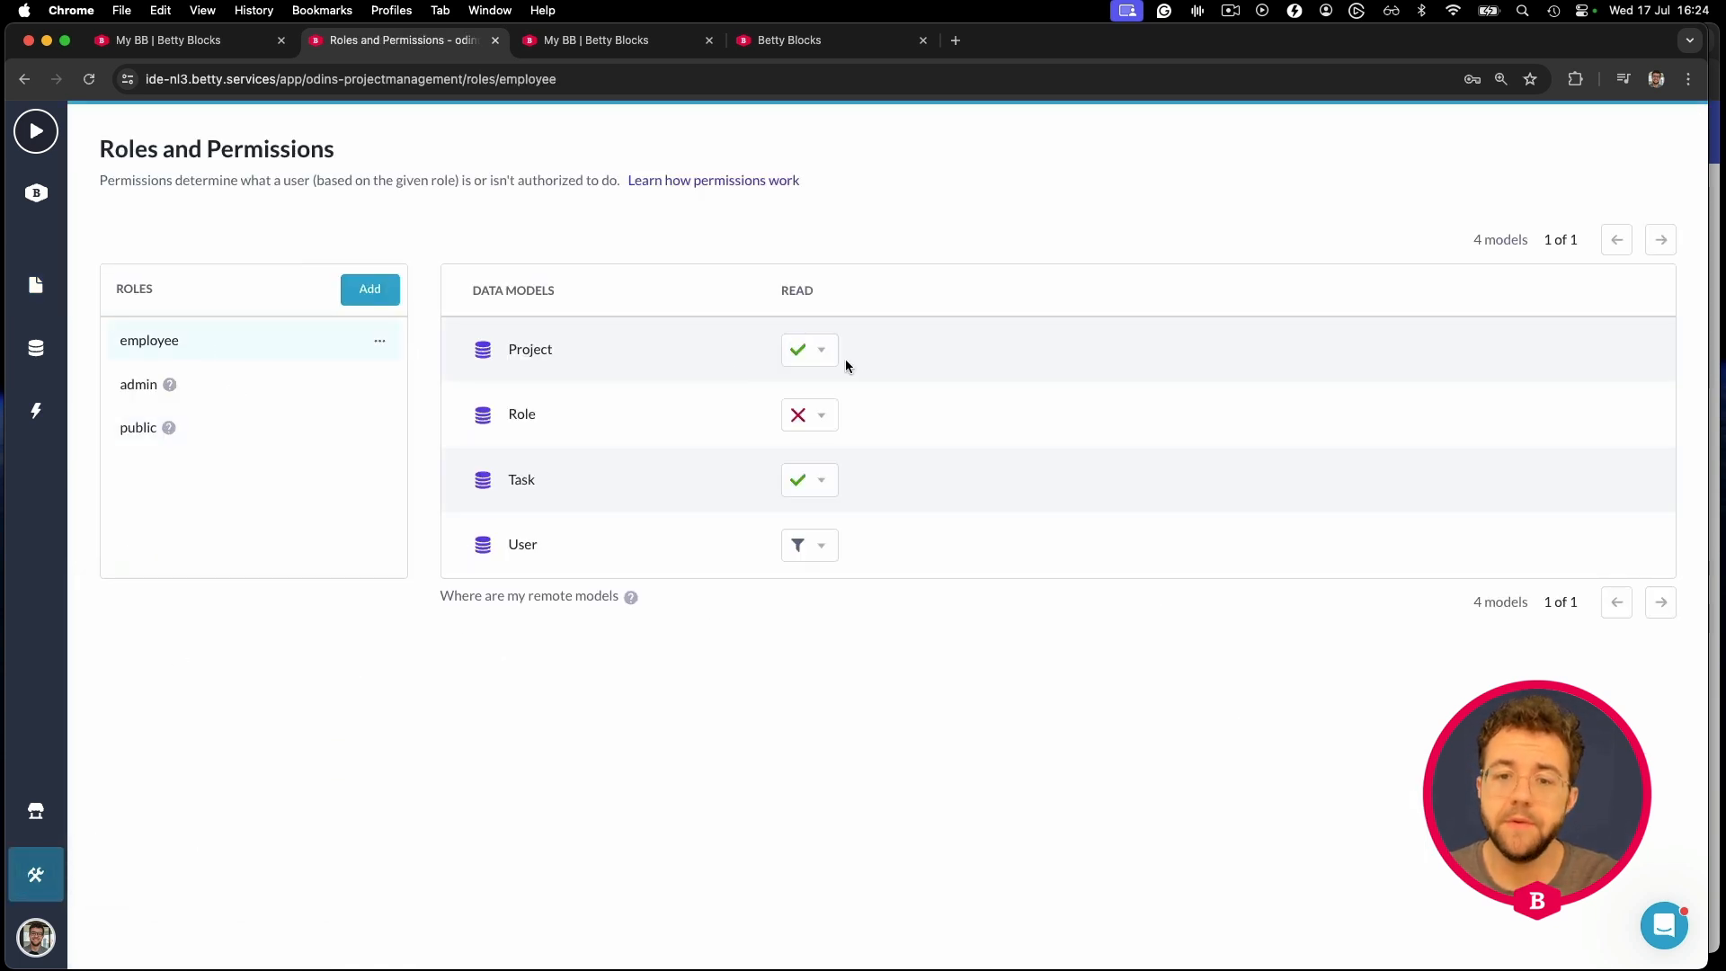
left_click(821, 351)
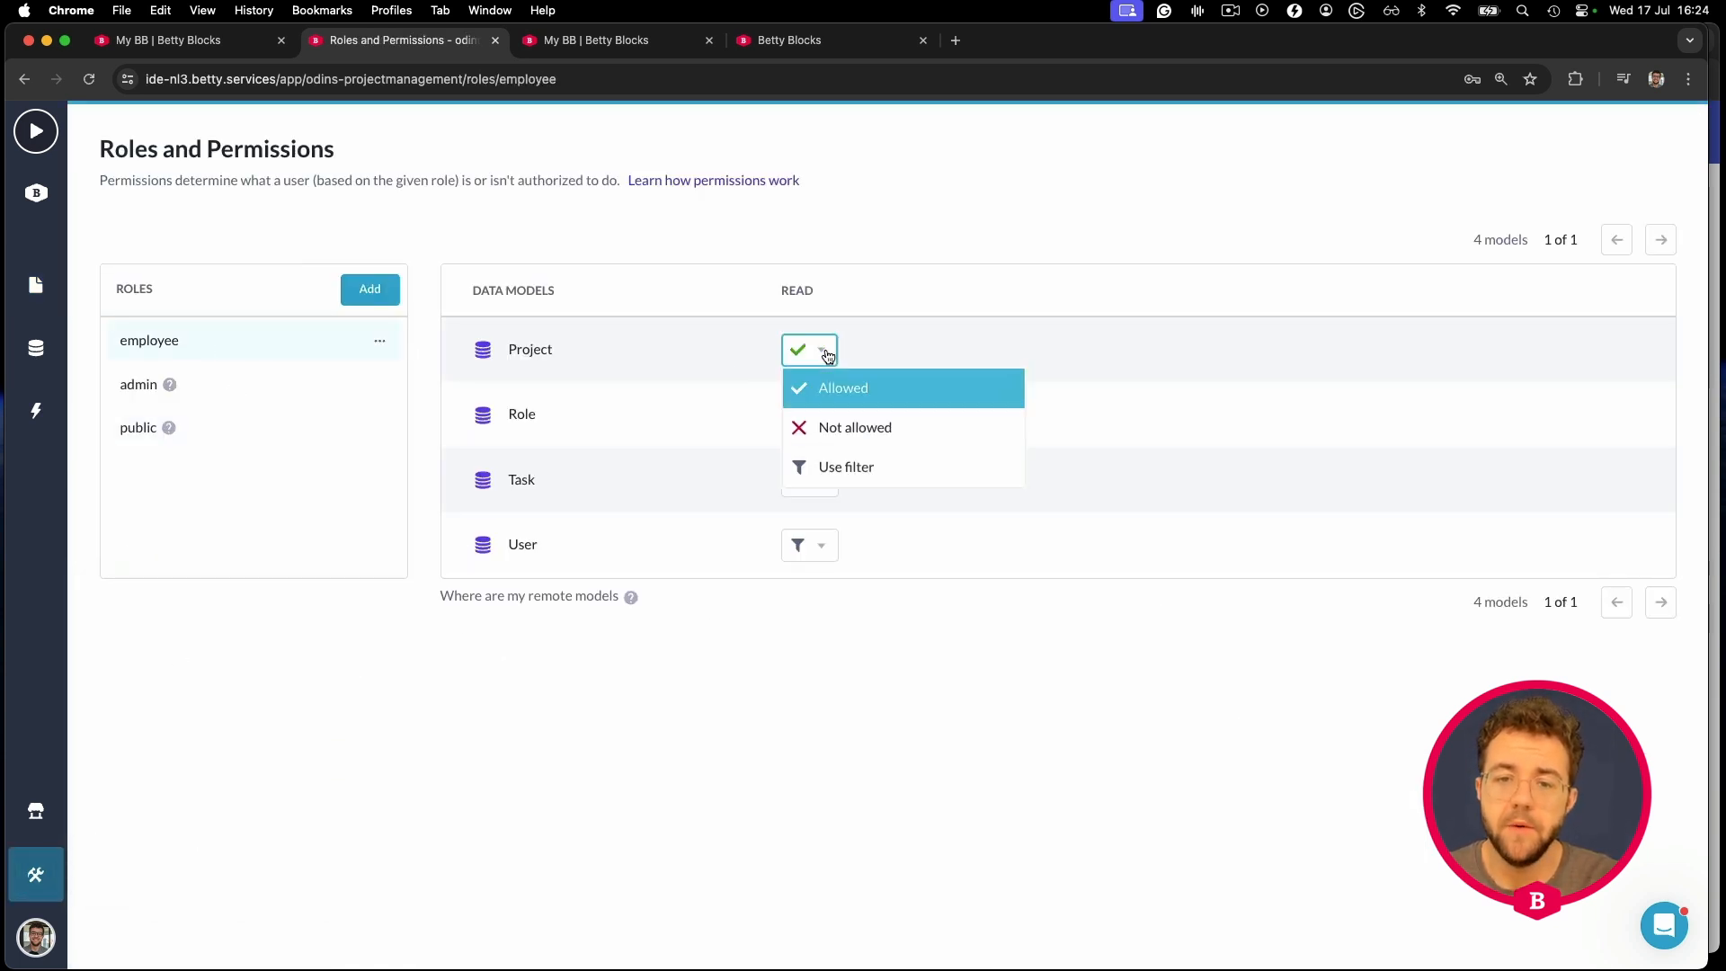
left_click(875, 469)
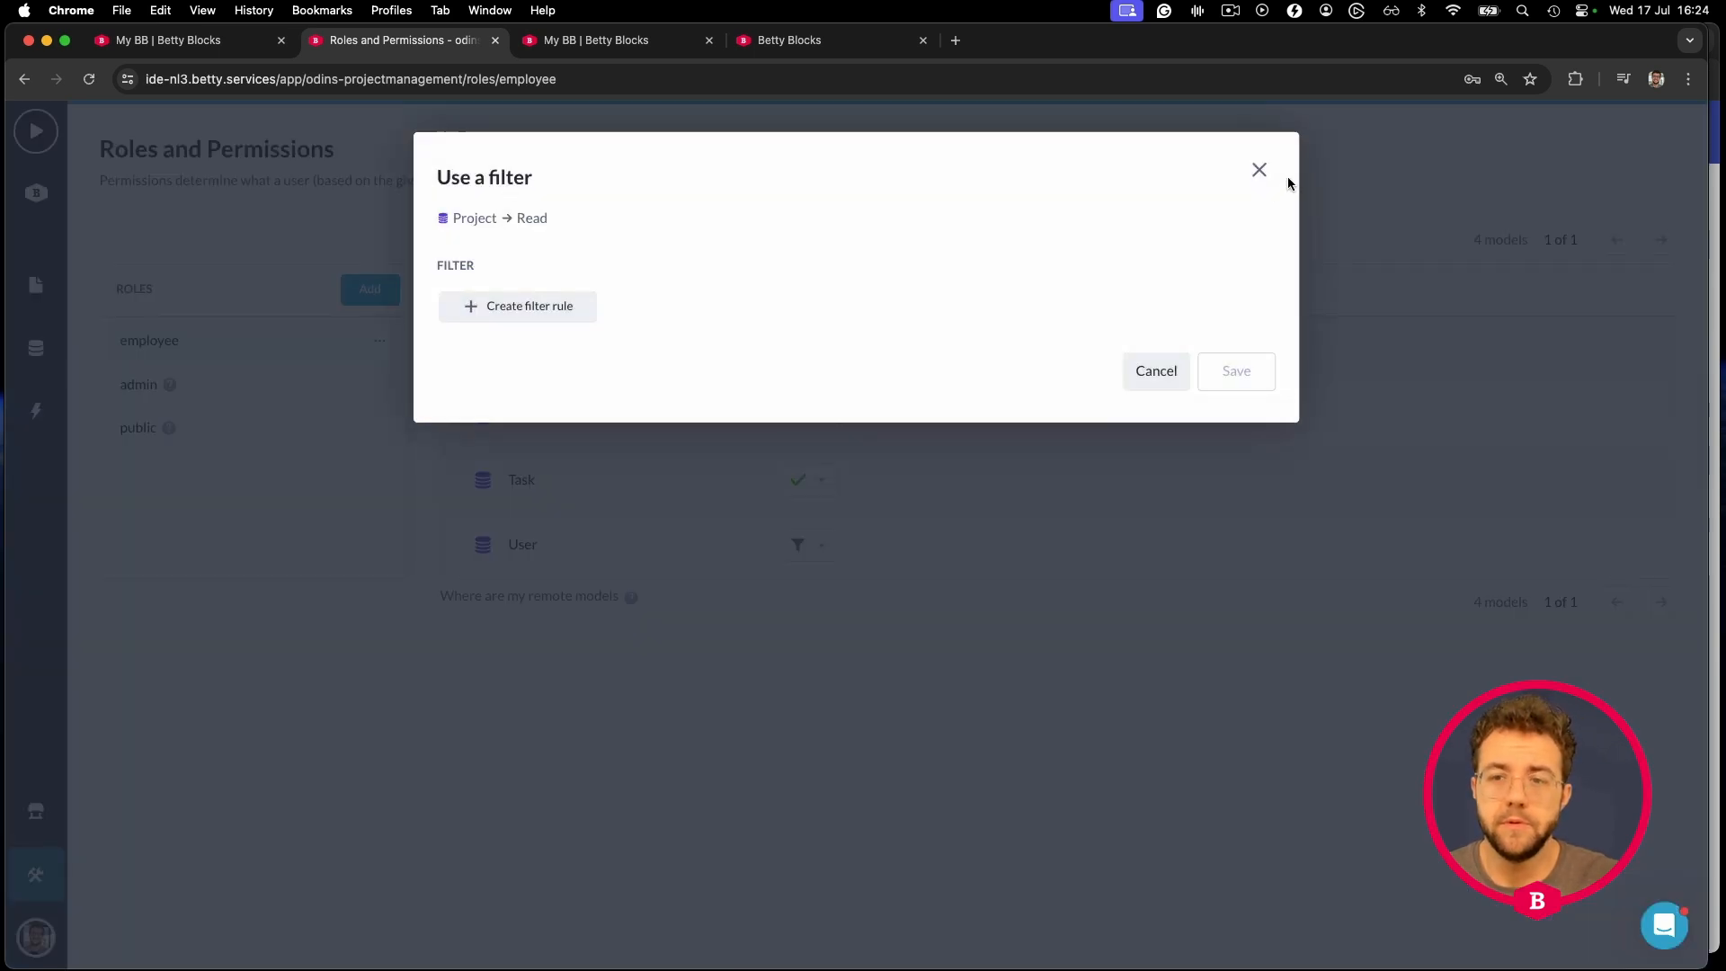
- Start a filter rule on the property Project.User.Id
left_click(551, 306)
left_click(600, 320)
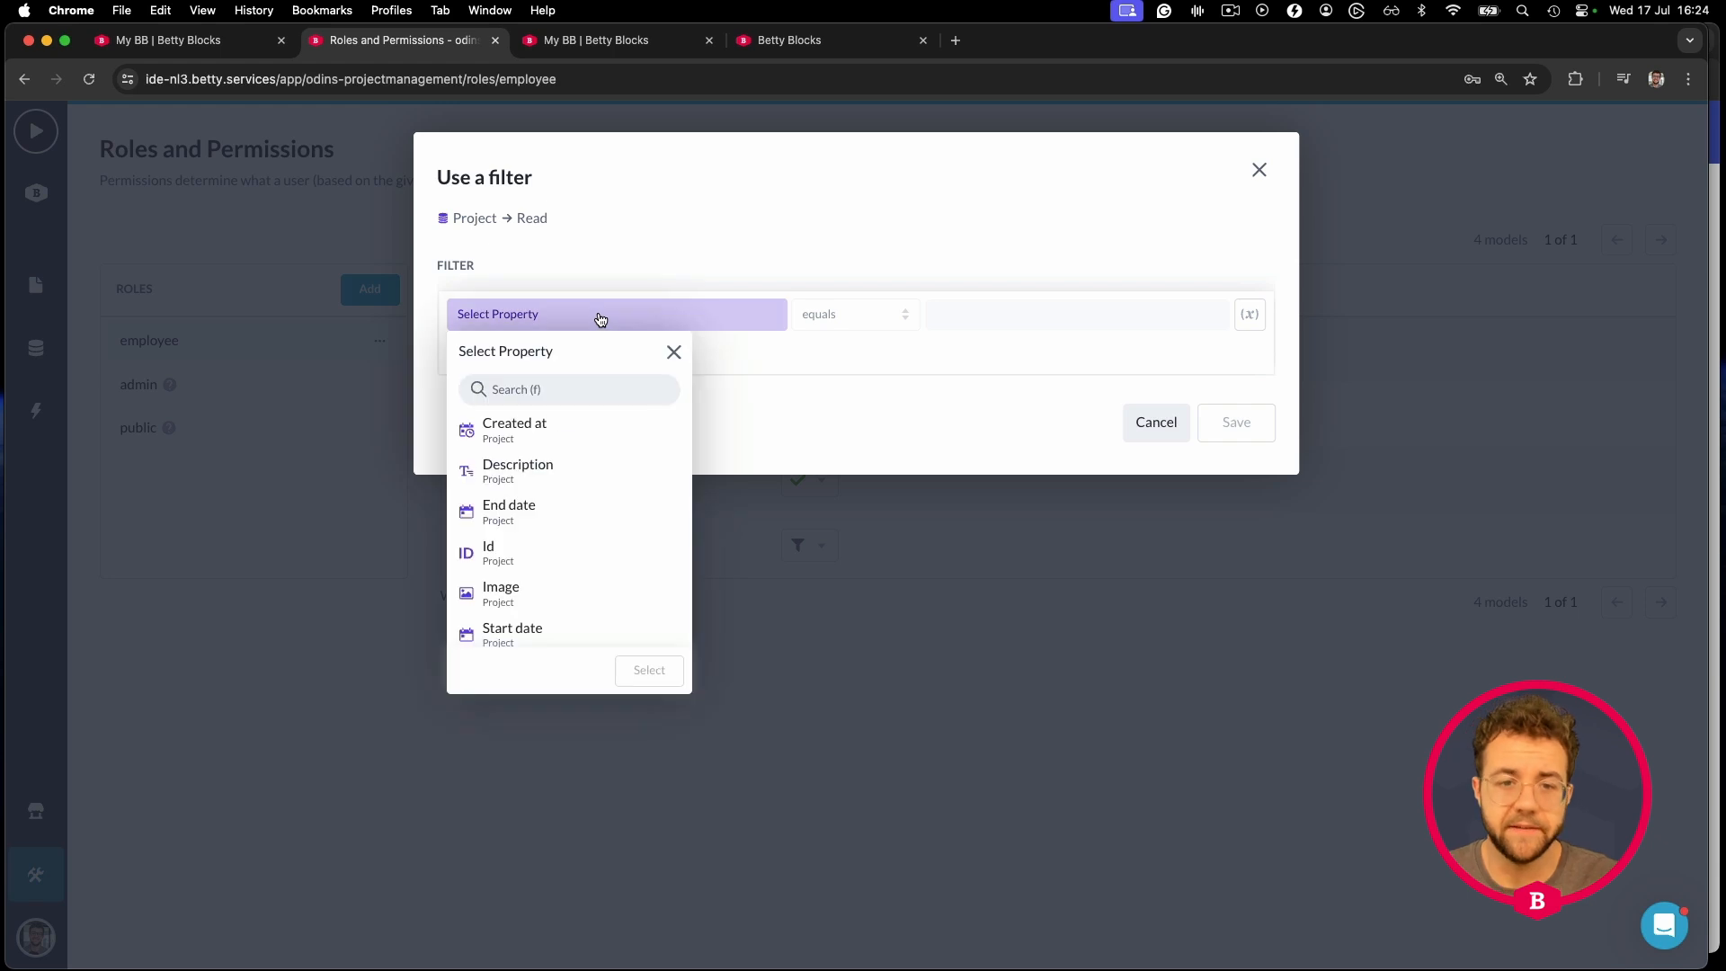
scroll(612, 416, "down", 5)
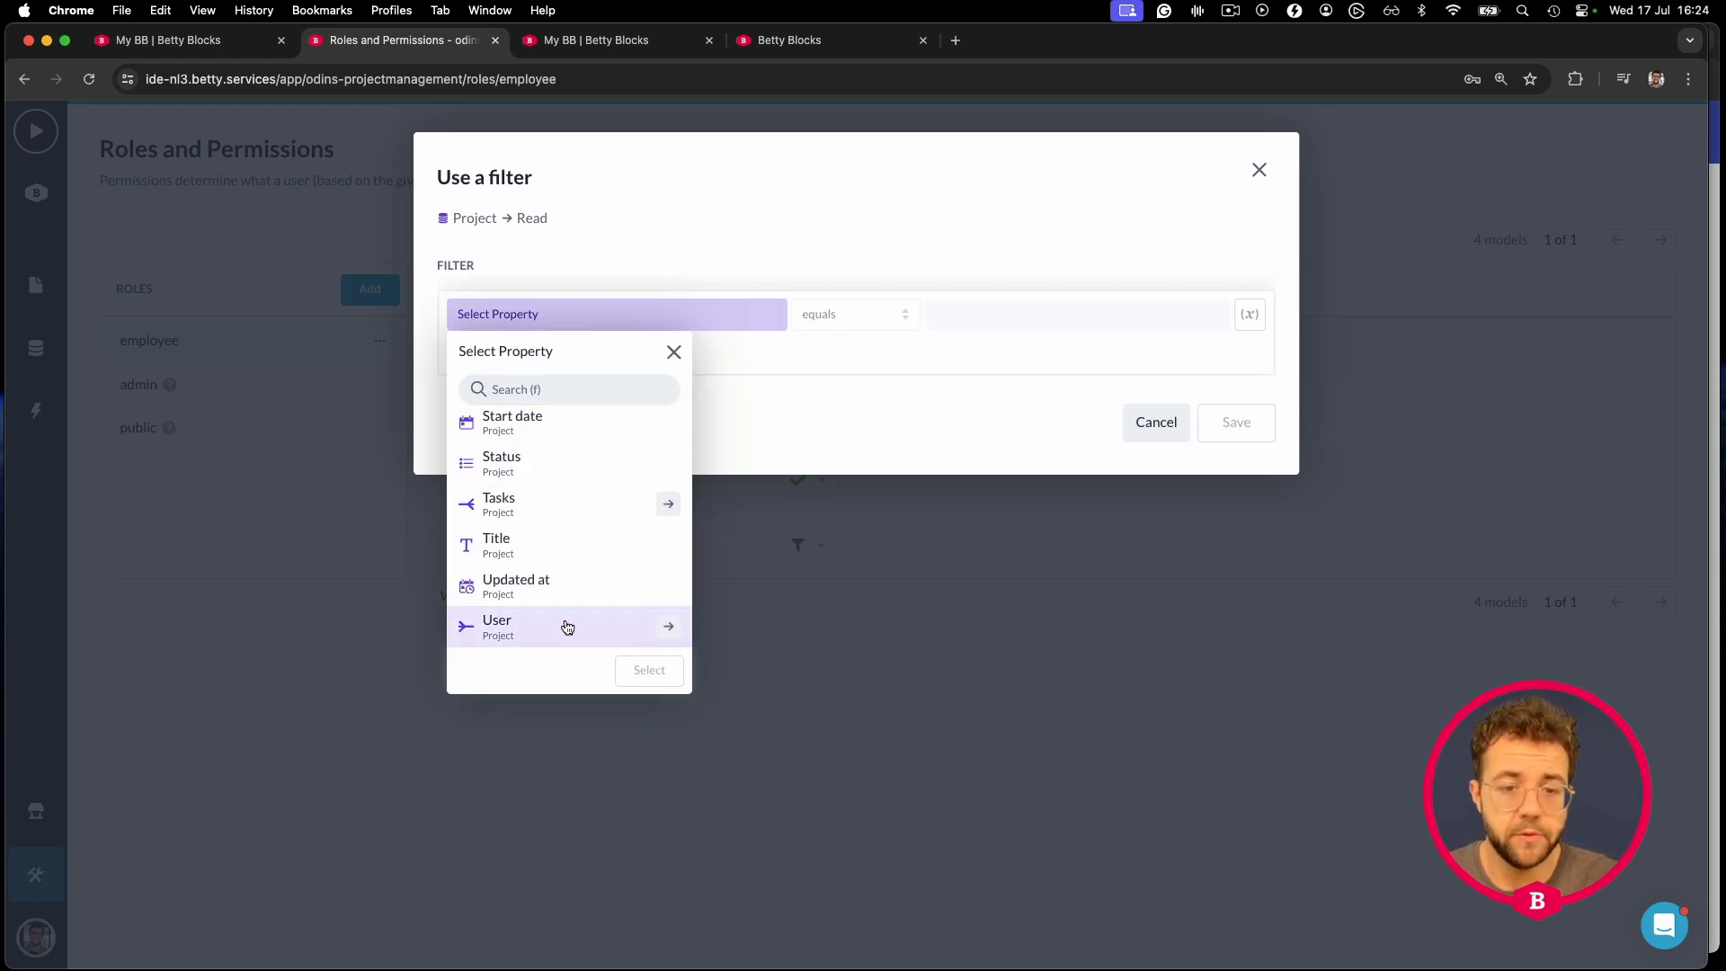
left_click(668, 626)
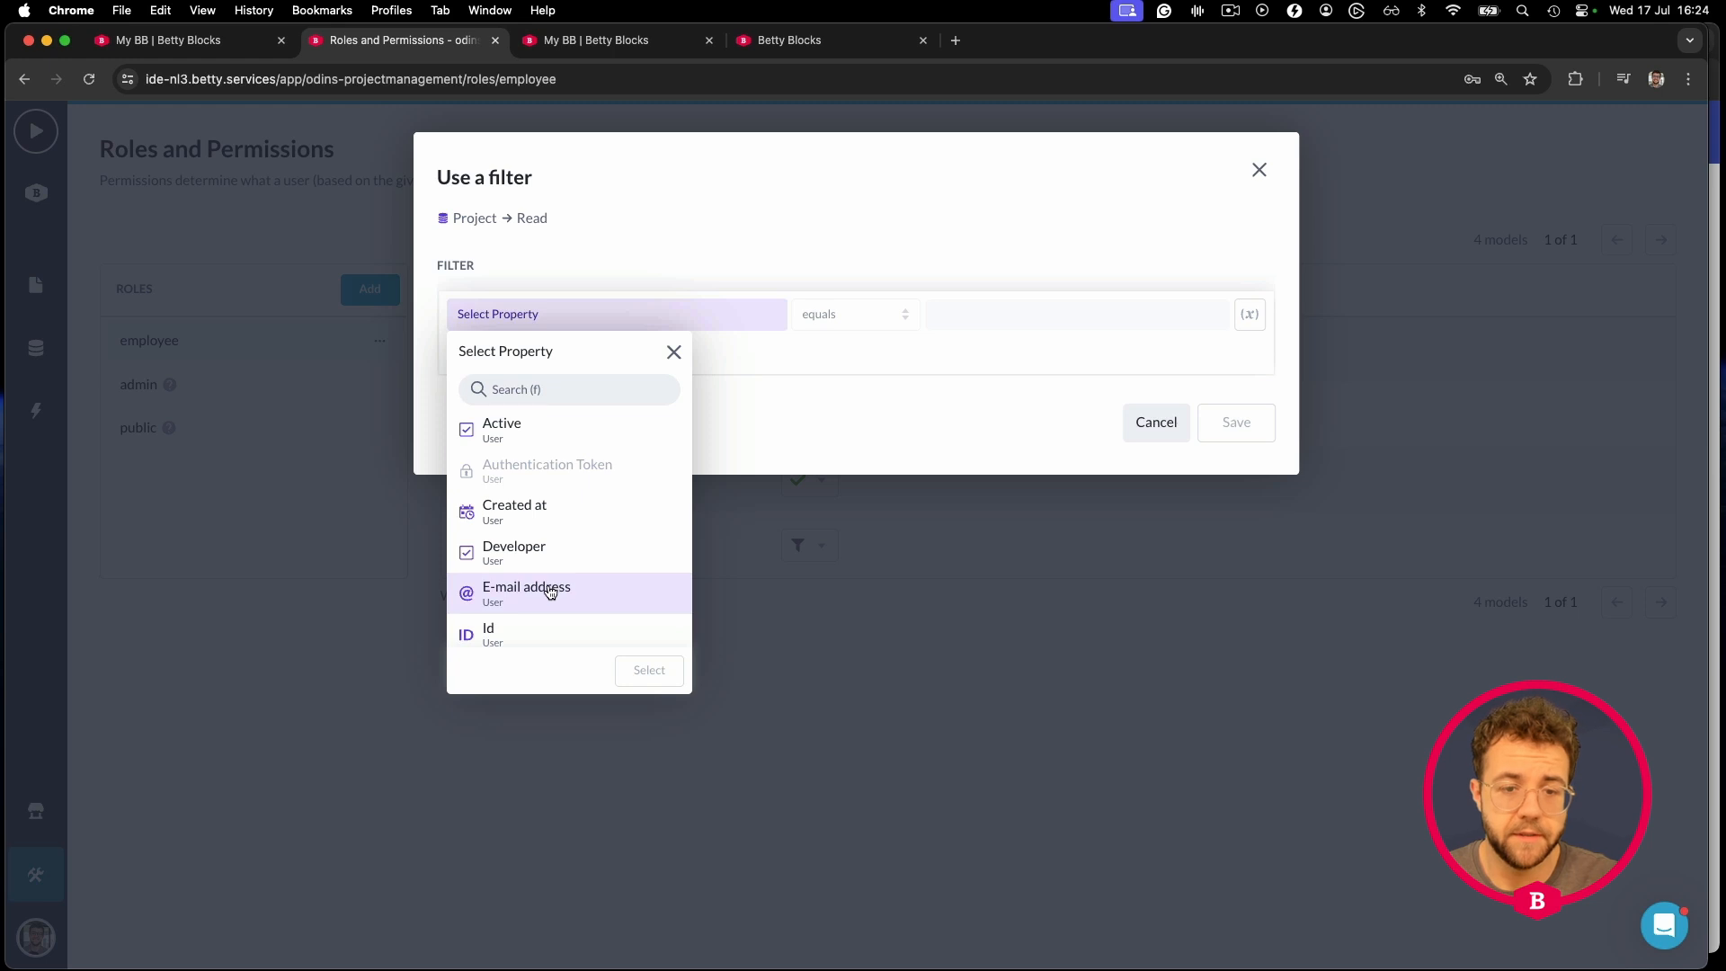
left_click(525, 629)
left_click(648, 671)
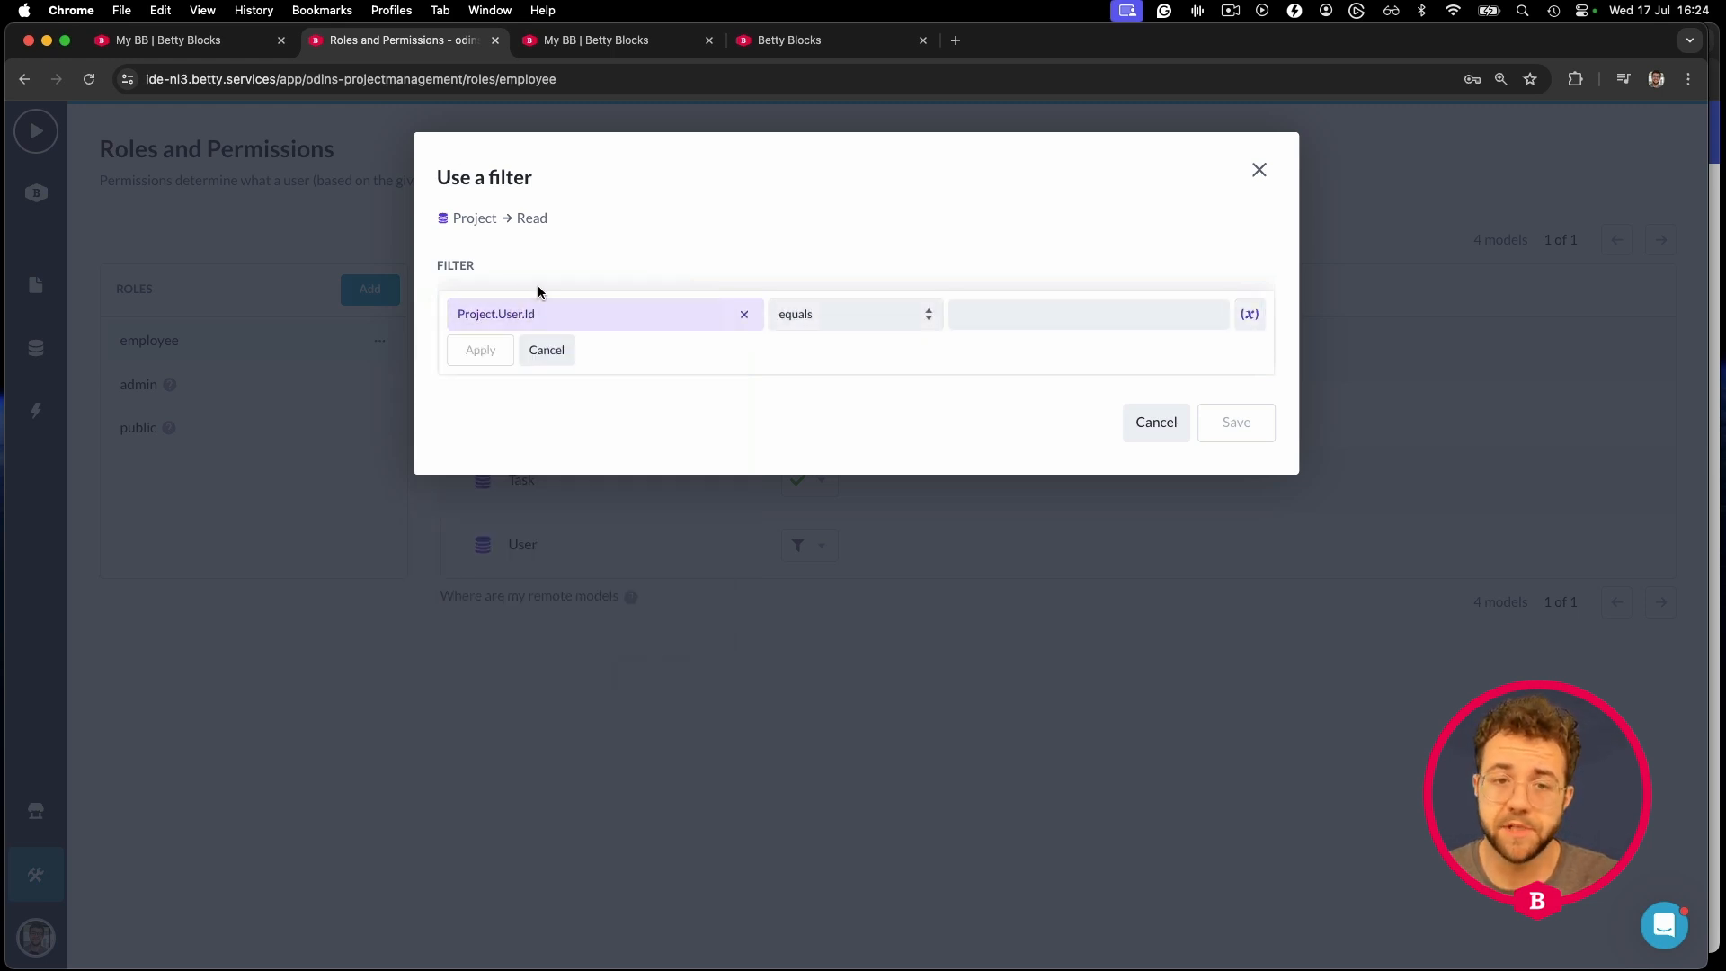
- Compare it to betty_user.Id, apply the rule, and save the Project read filter
left_click(1251, 315)
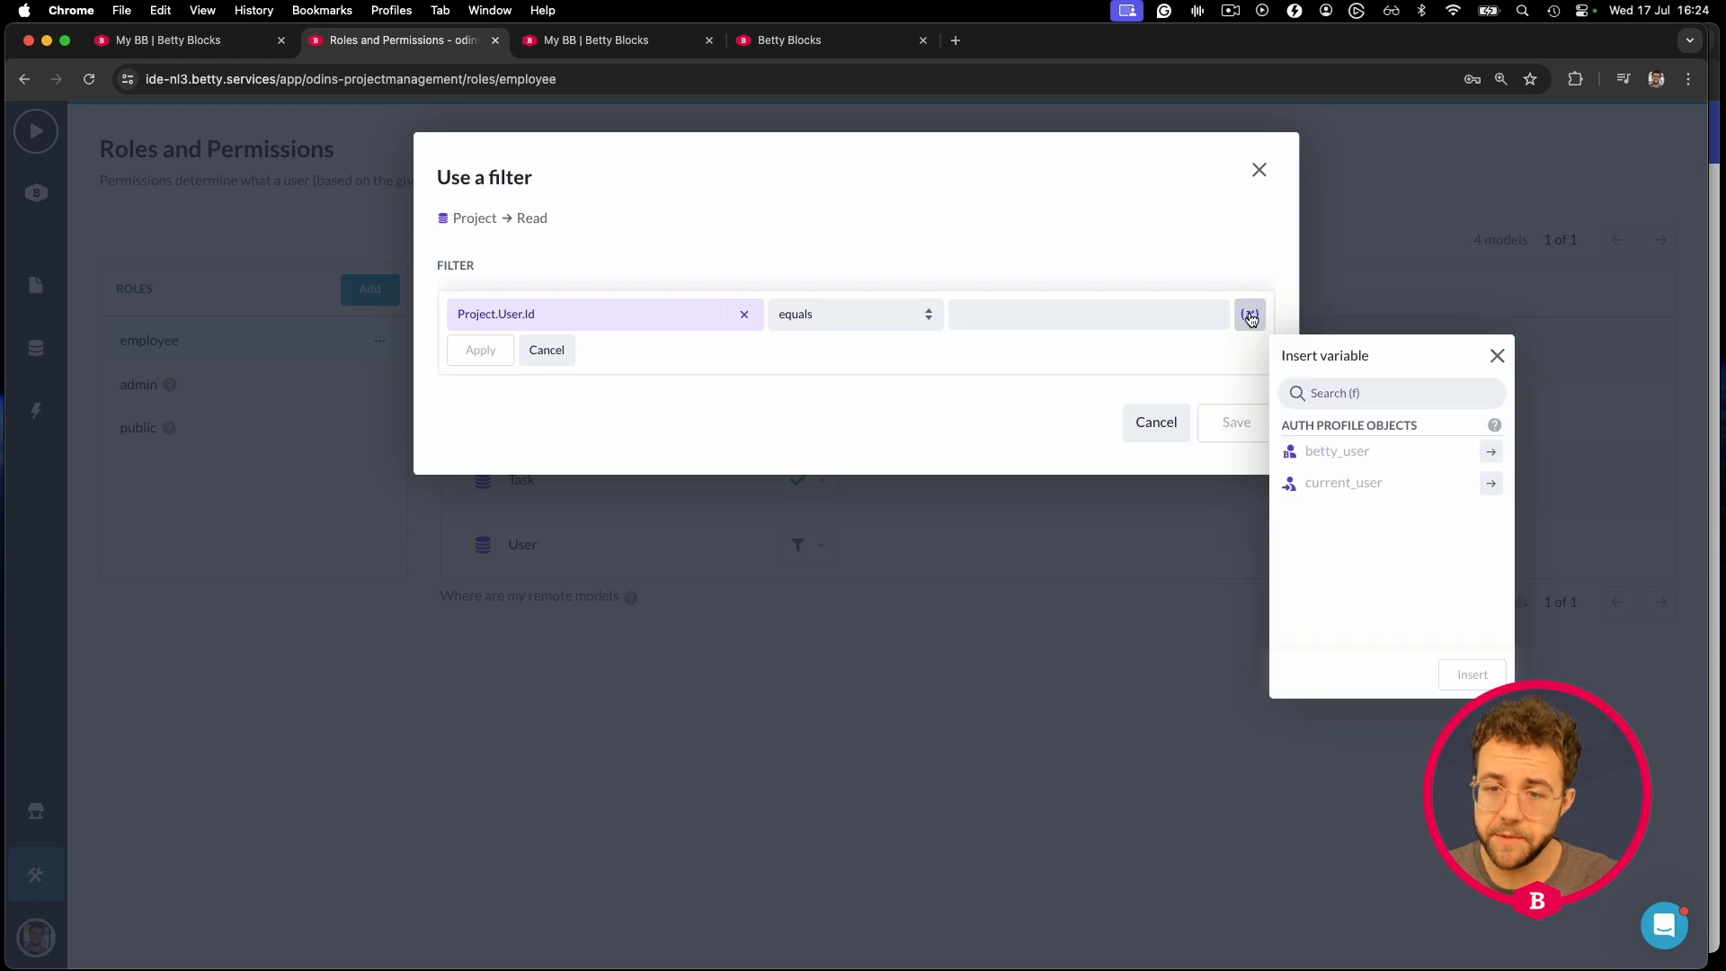
left_click(1495, 457)
scroll(1394, 546, "down", 3)
left_click(1340, 533)
left_click(1466, 675)
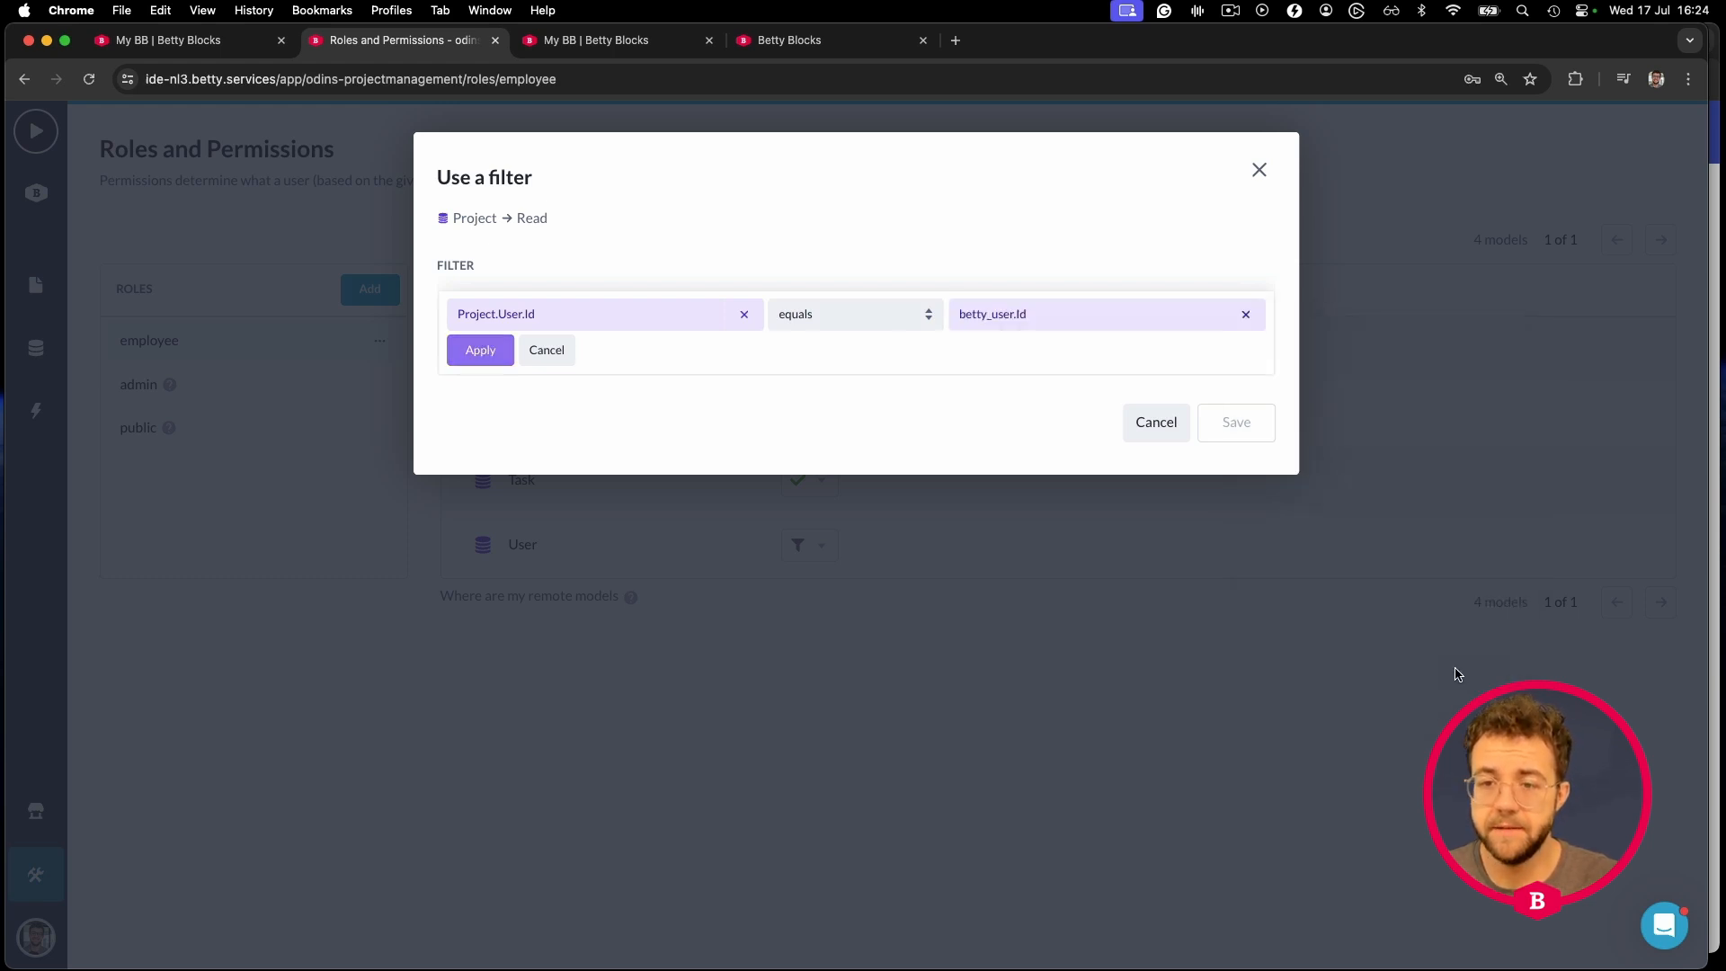
left_click(499, 357)
left_click(1237, 402)
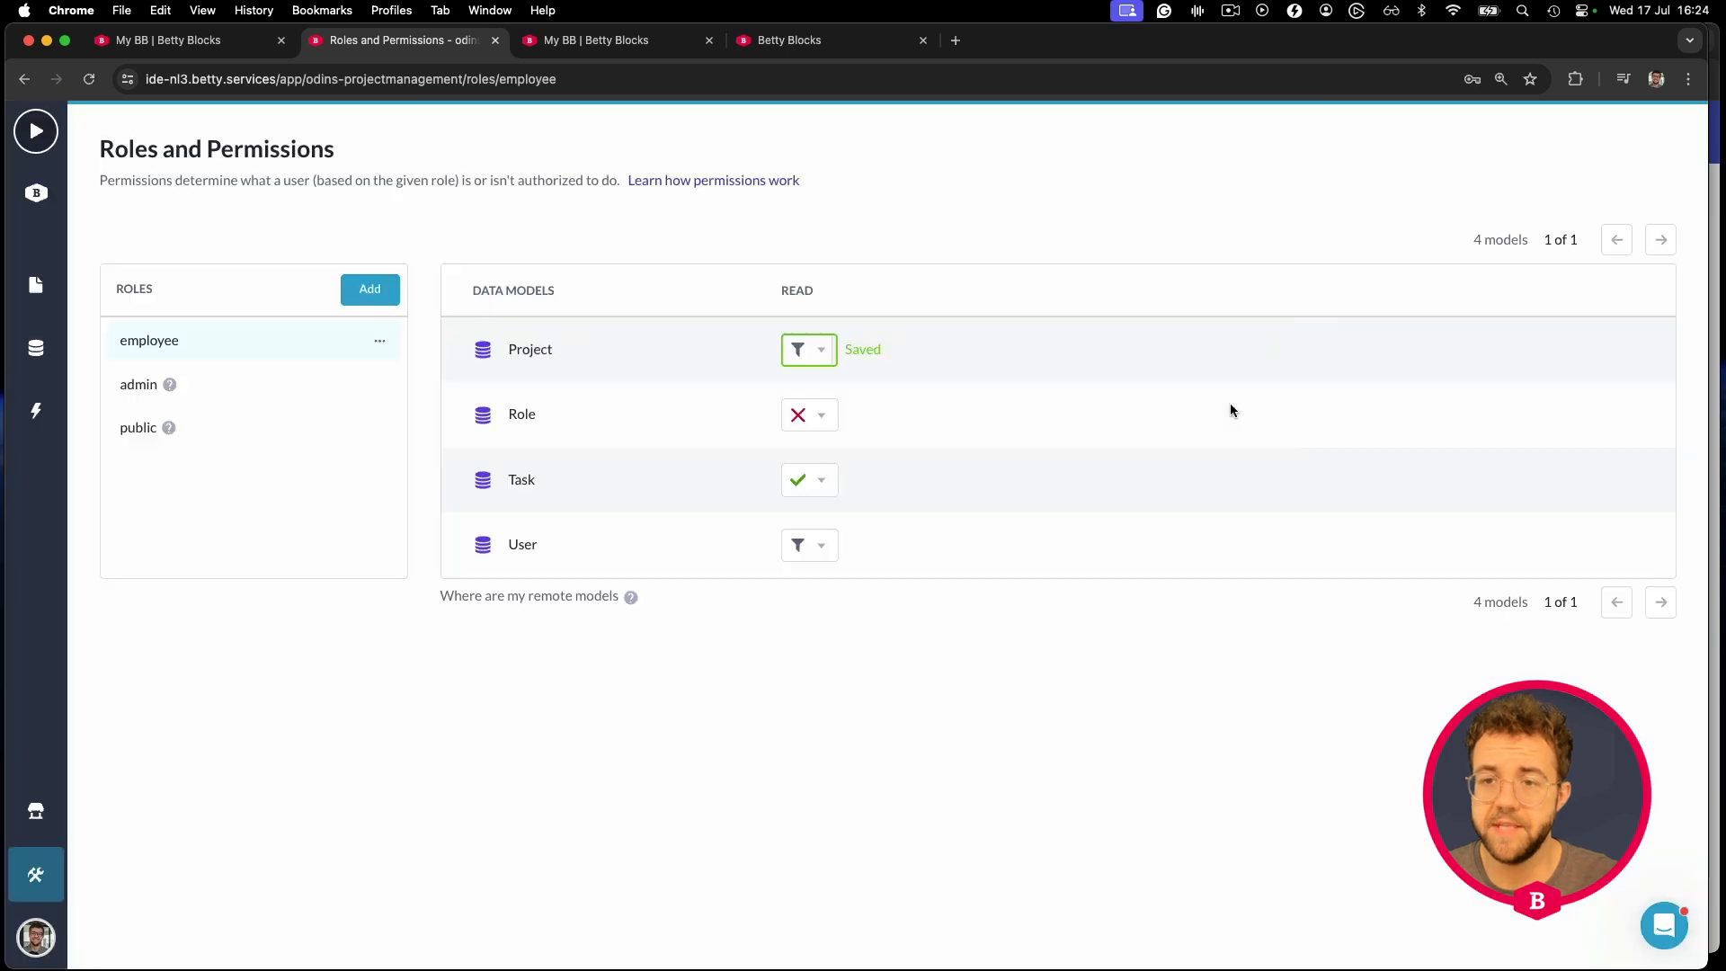
left_click_drag(1707, 200, 1309, 202)
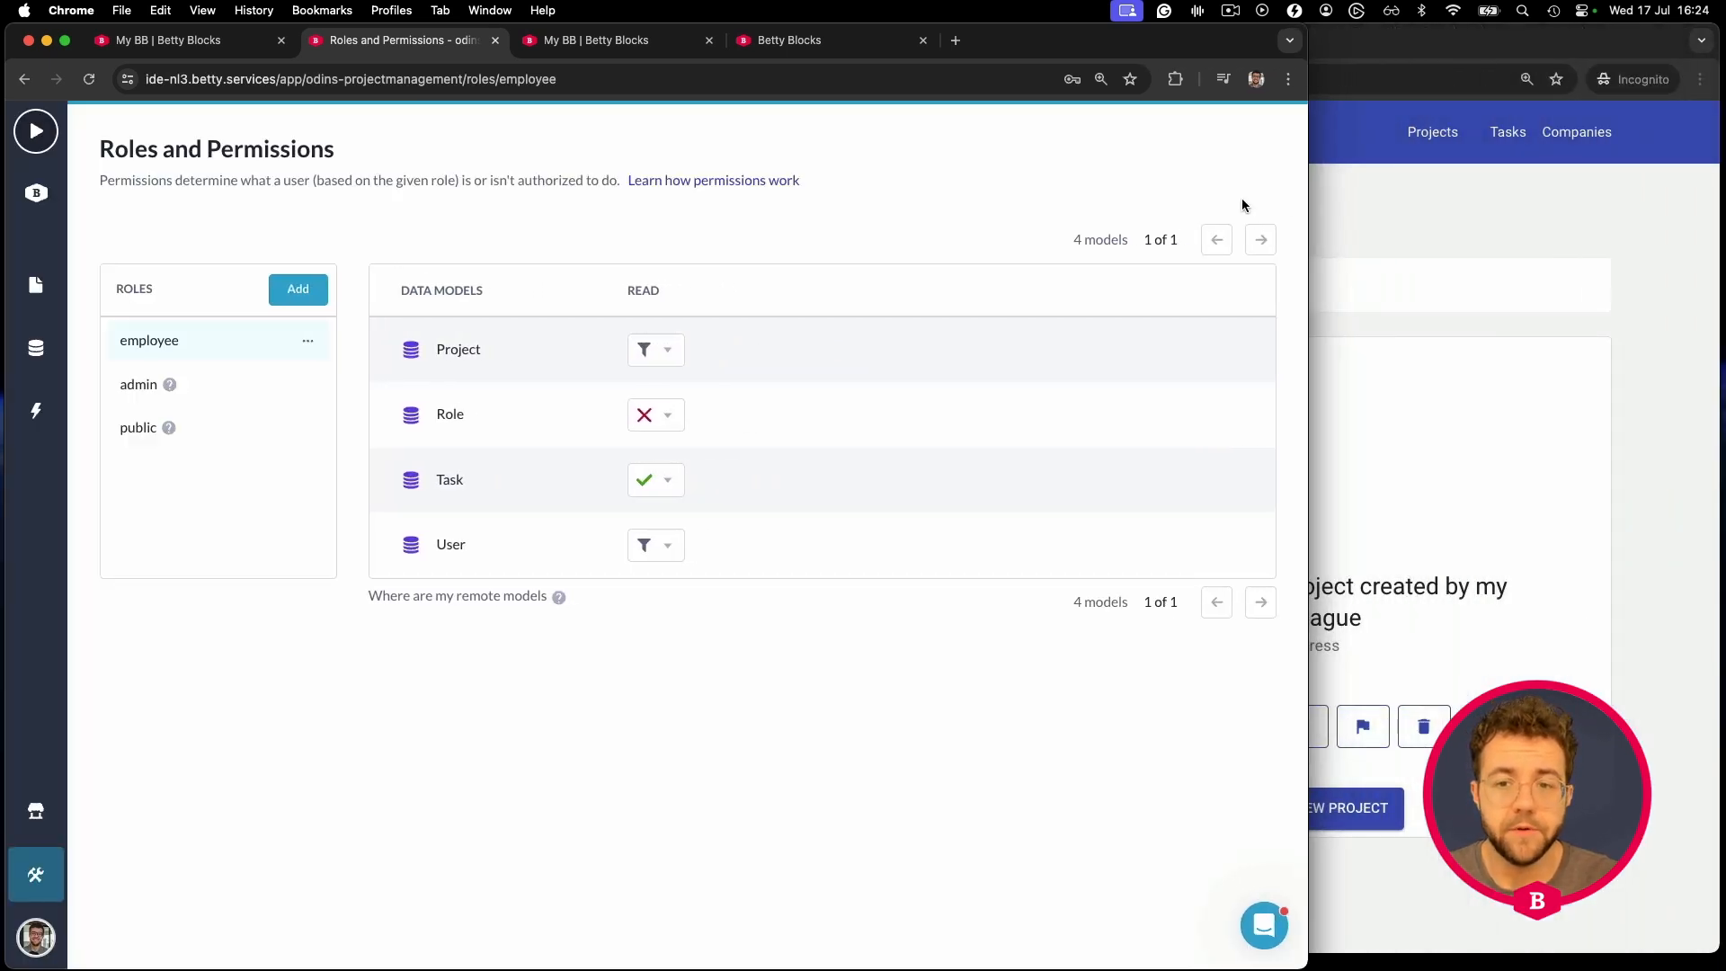
- Reload the overview, verify only 'A project created by my colleague' is listed, then go home
left_click(1401, 207)
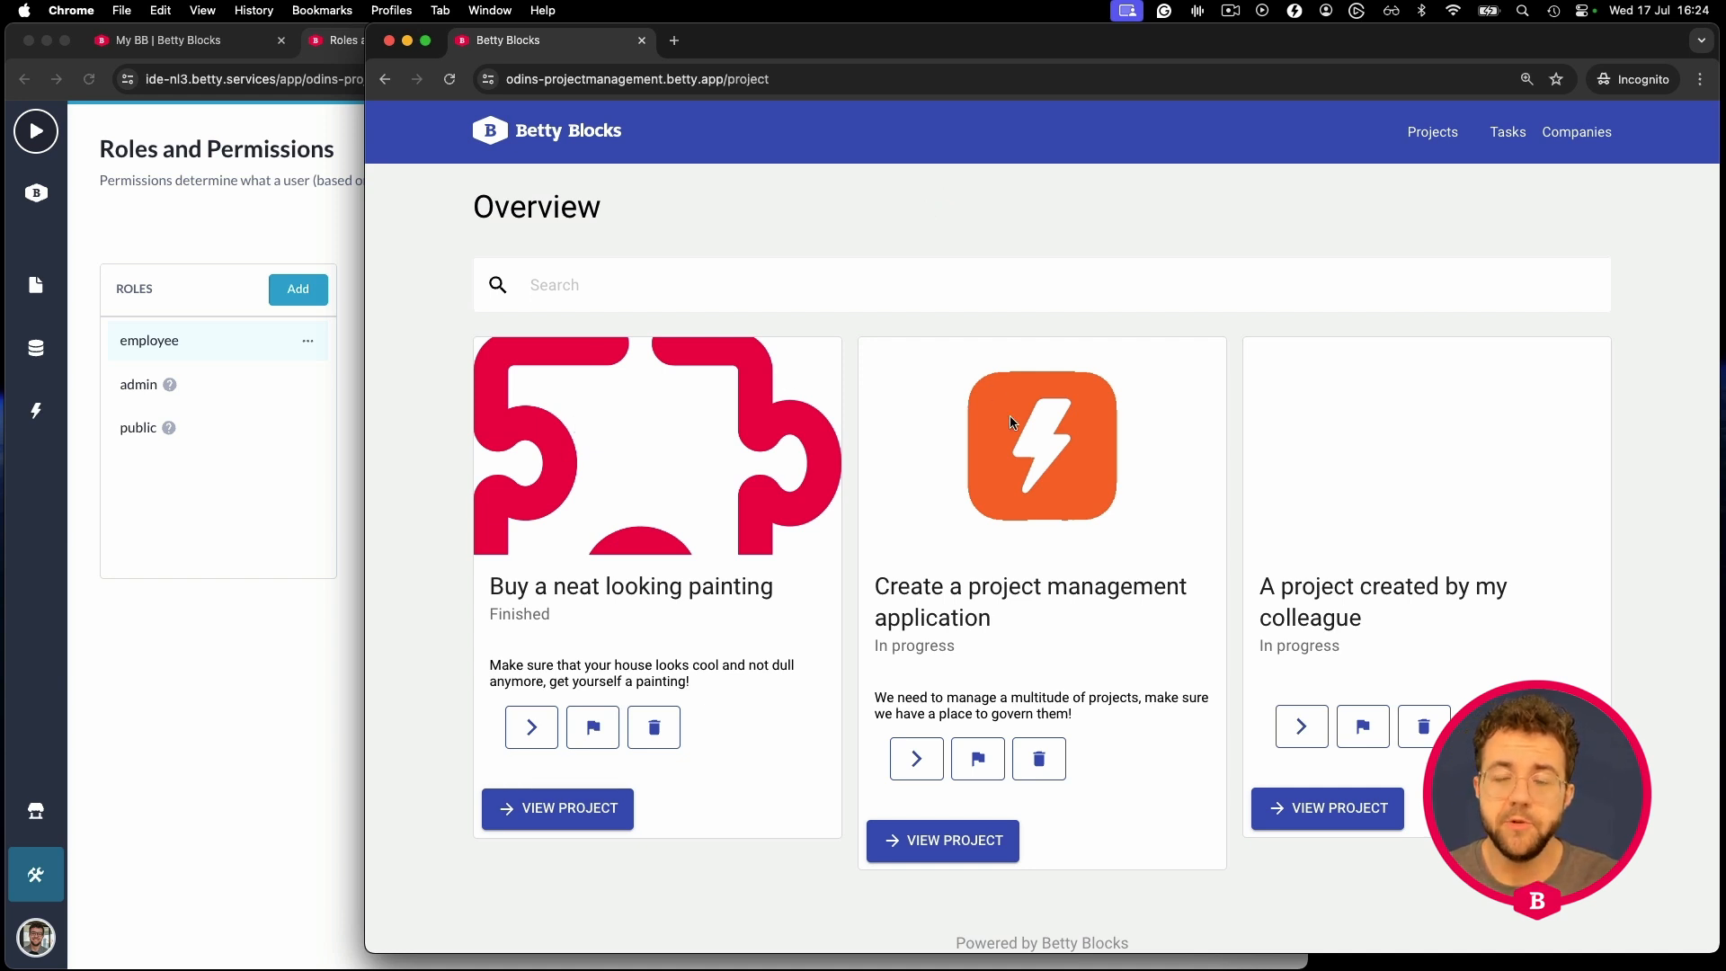
left_click_drag(368, 208, 142, 211)
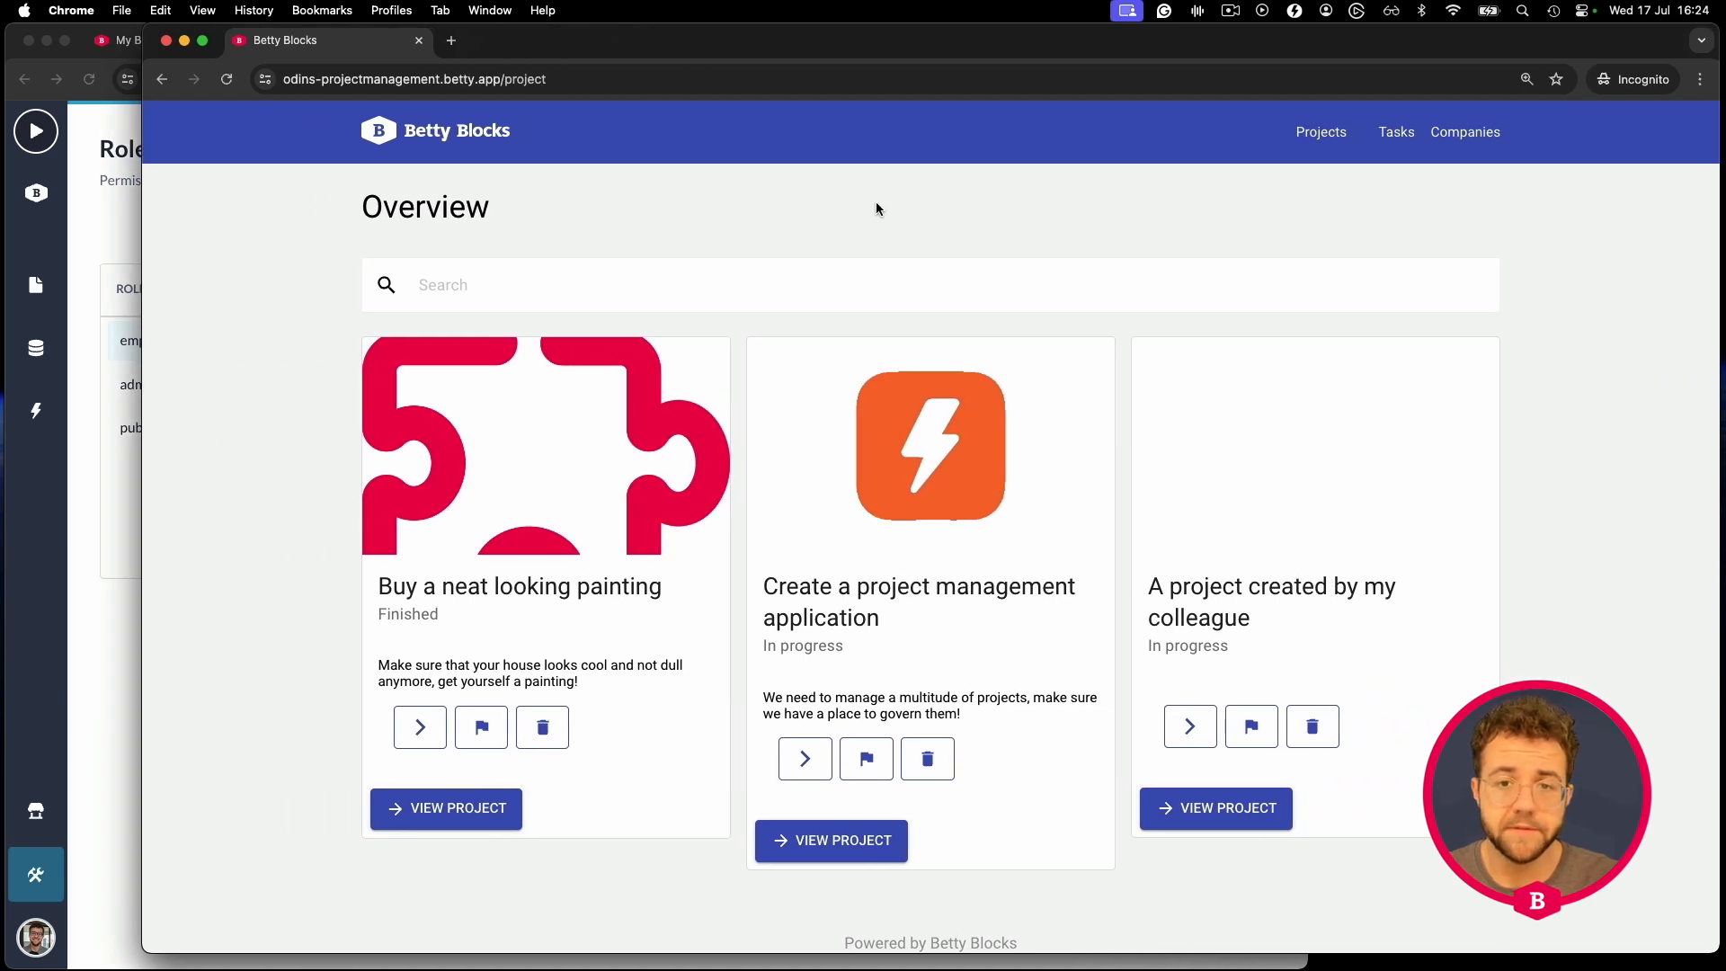
key("super+r")
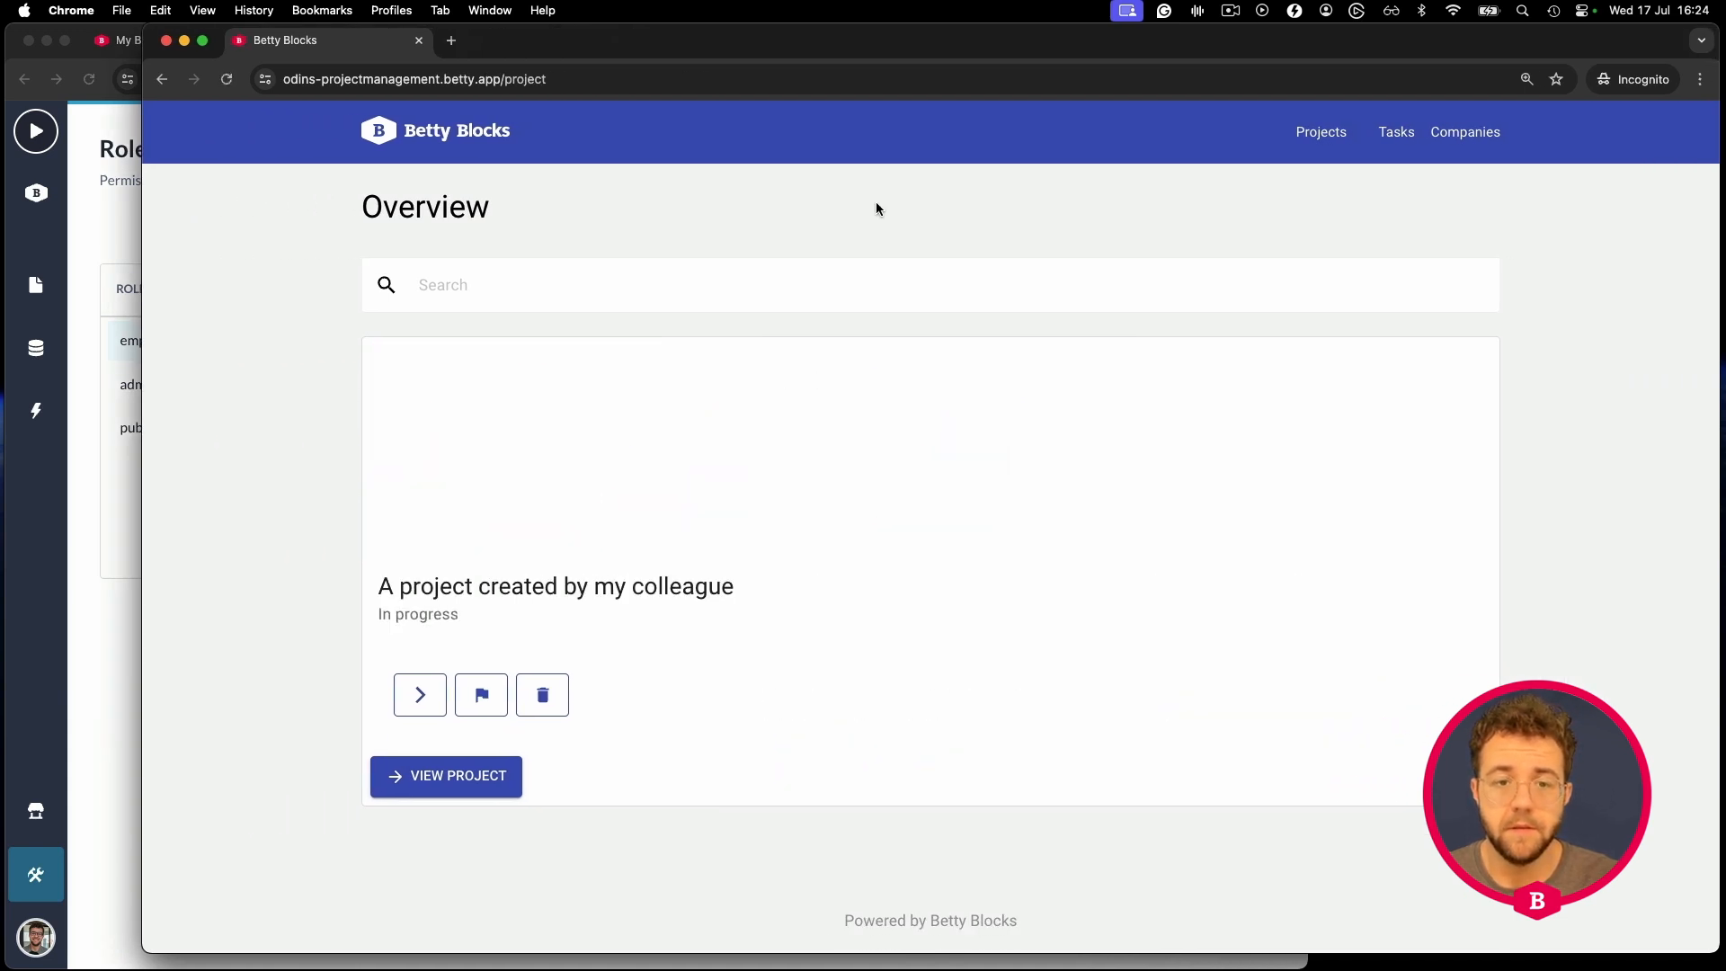
left_click(441, 784)
scroll(901, 571, "down", 4)
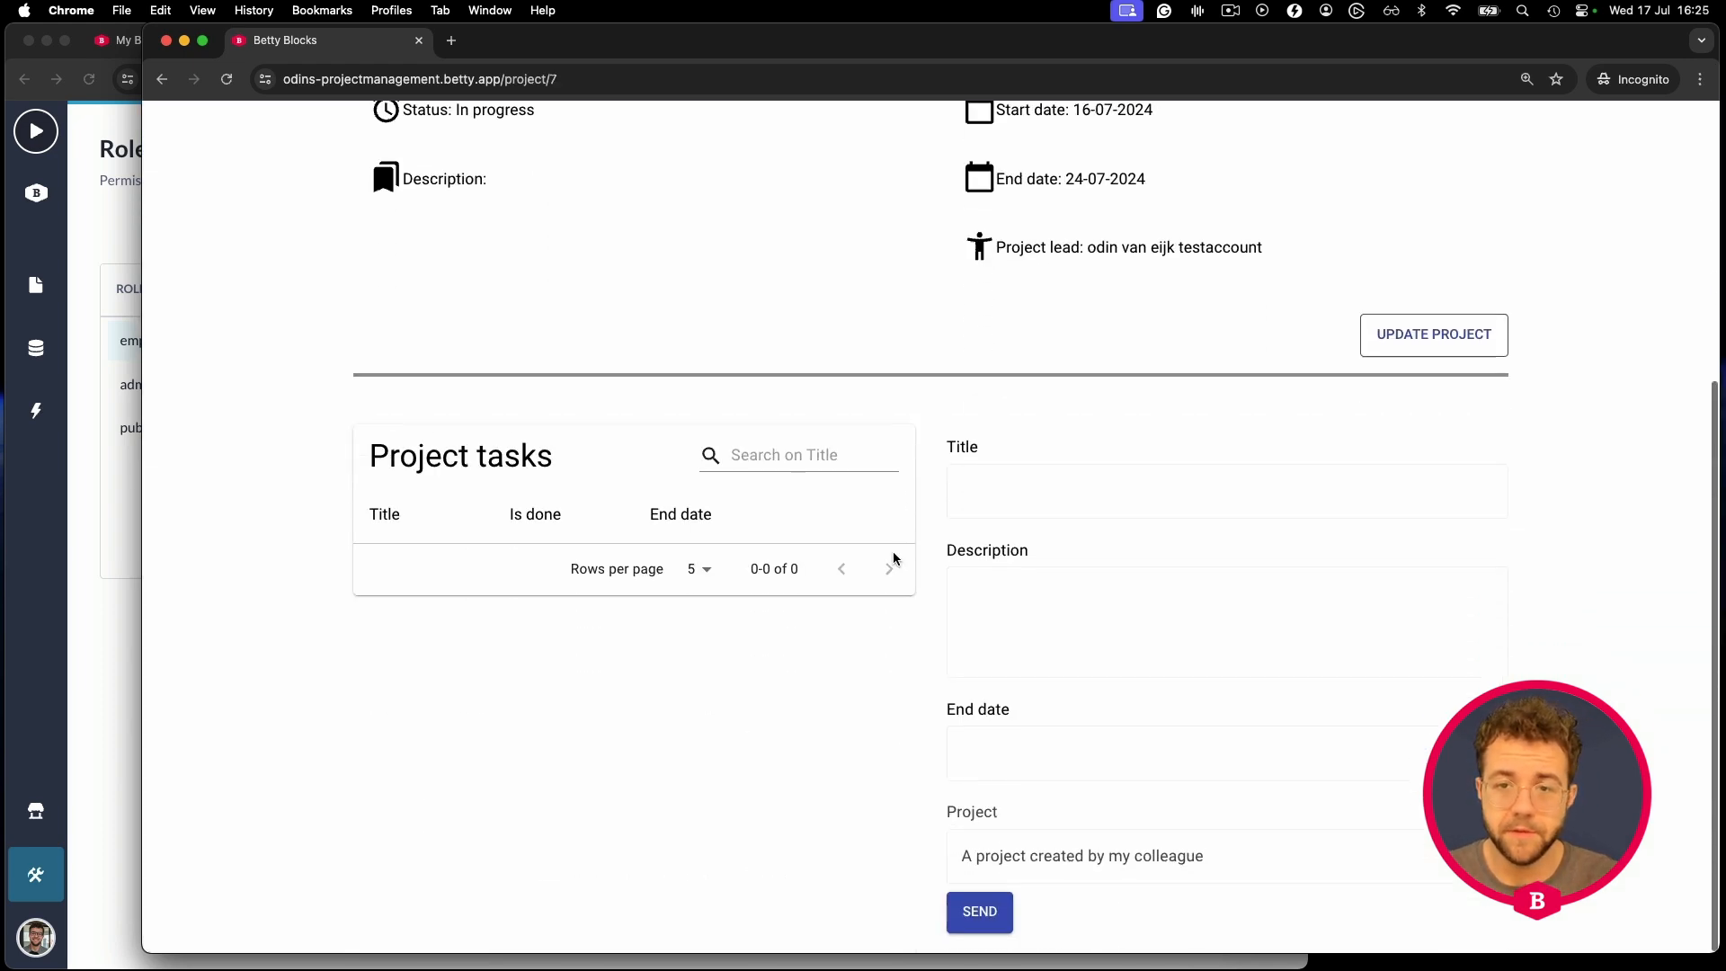
scroll(1314, 455, "up", 3)
scroll(1232, 462, "up", 3)
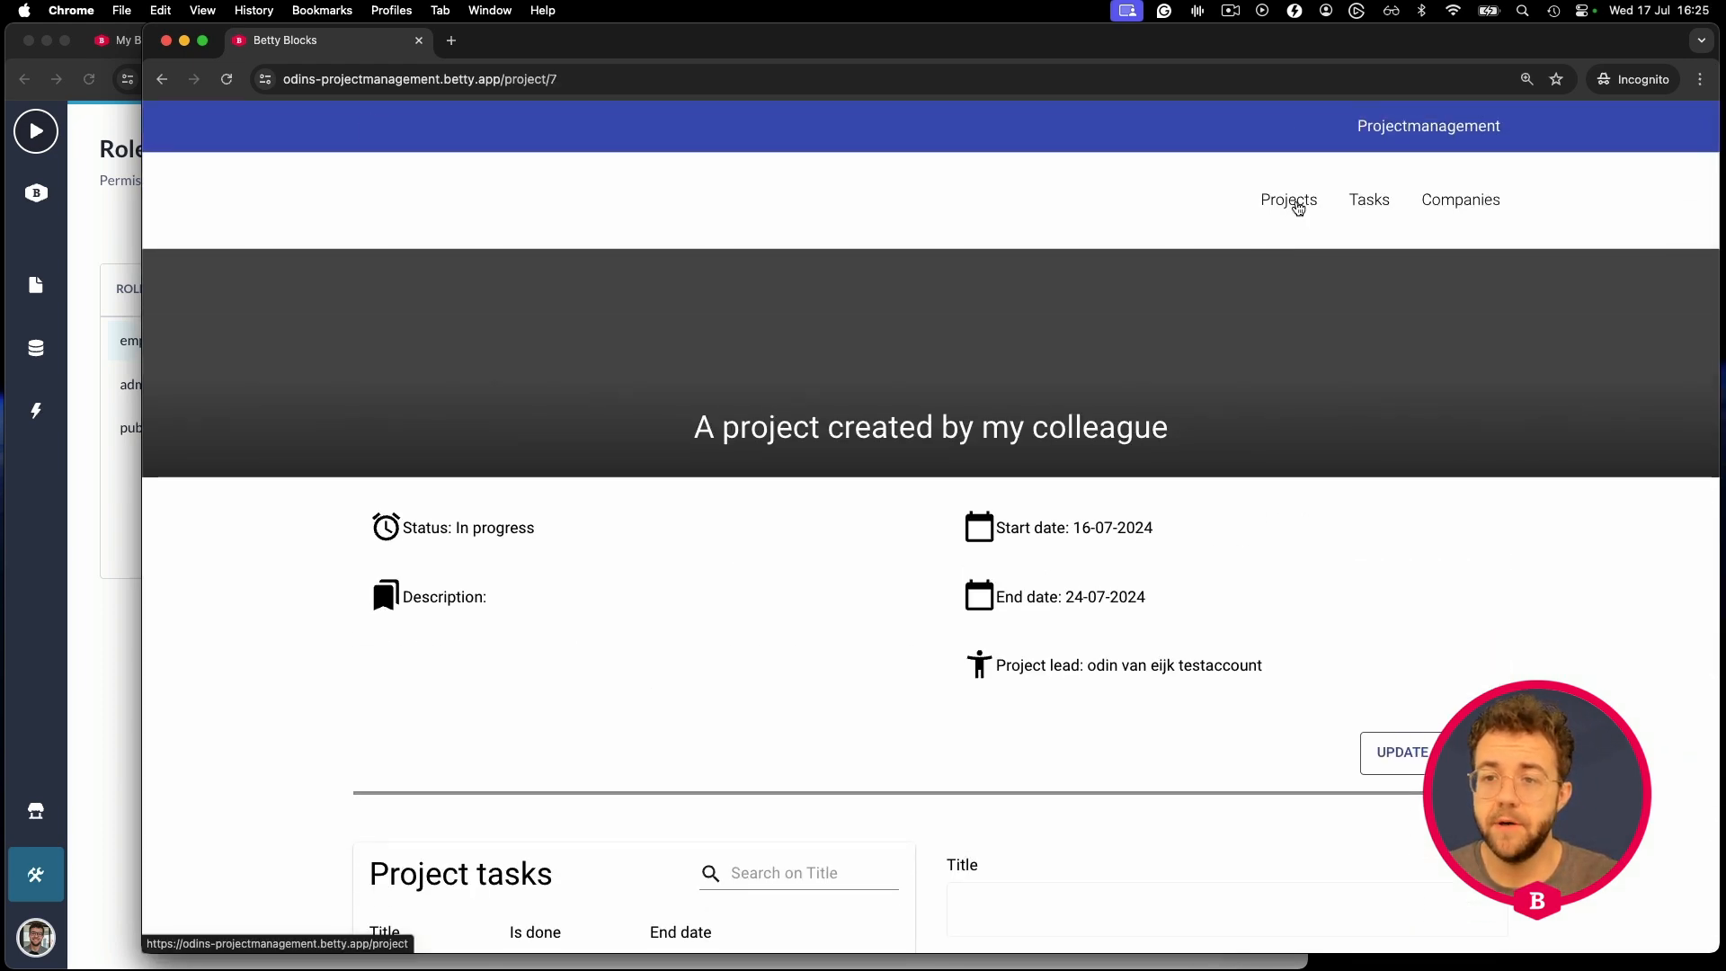
left_click(1293, 200)
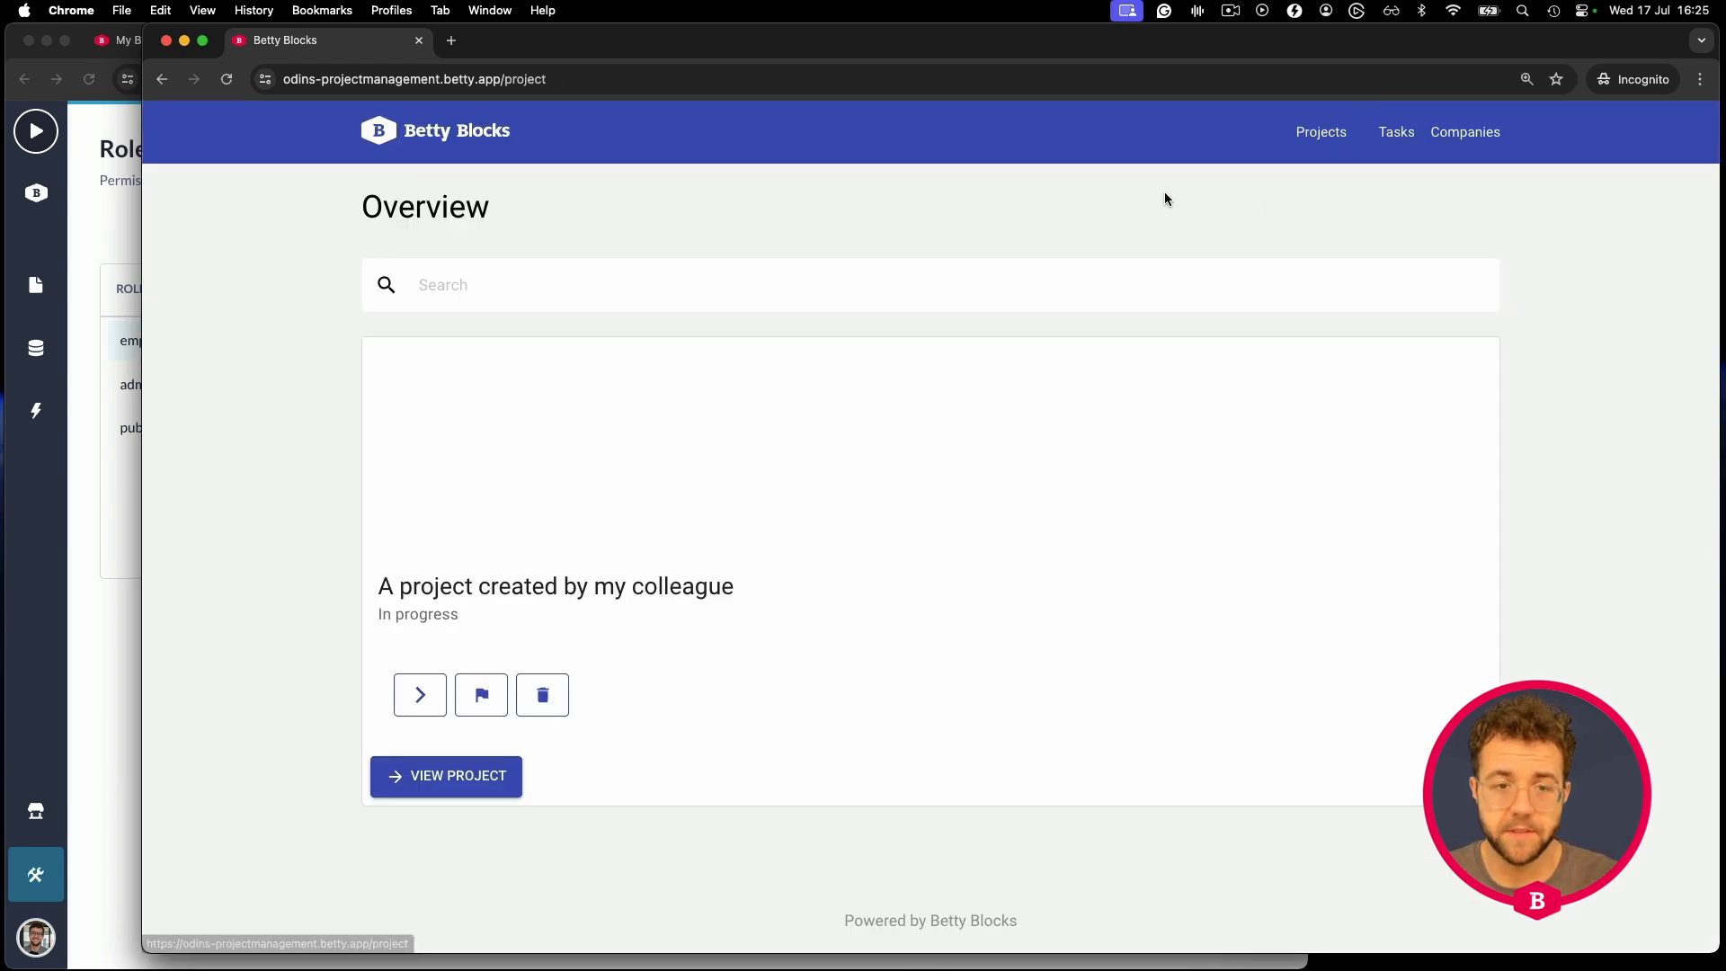
left_click(385, 133)
left_click_drag(145, 167, 758, 259)
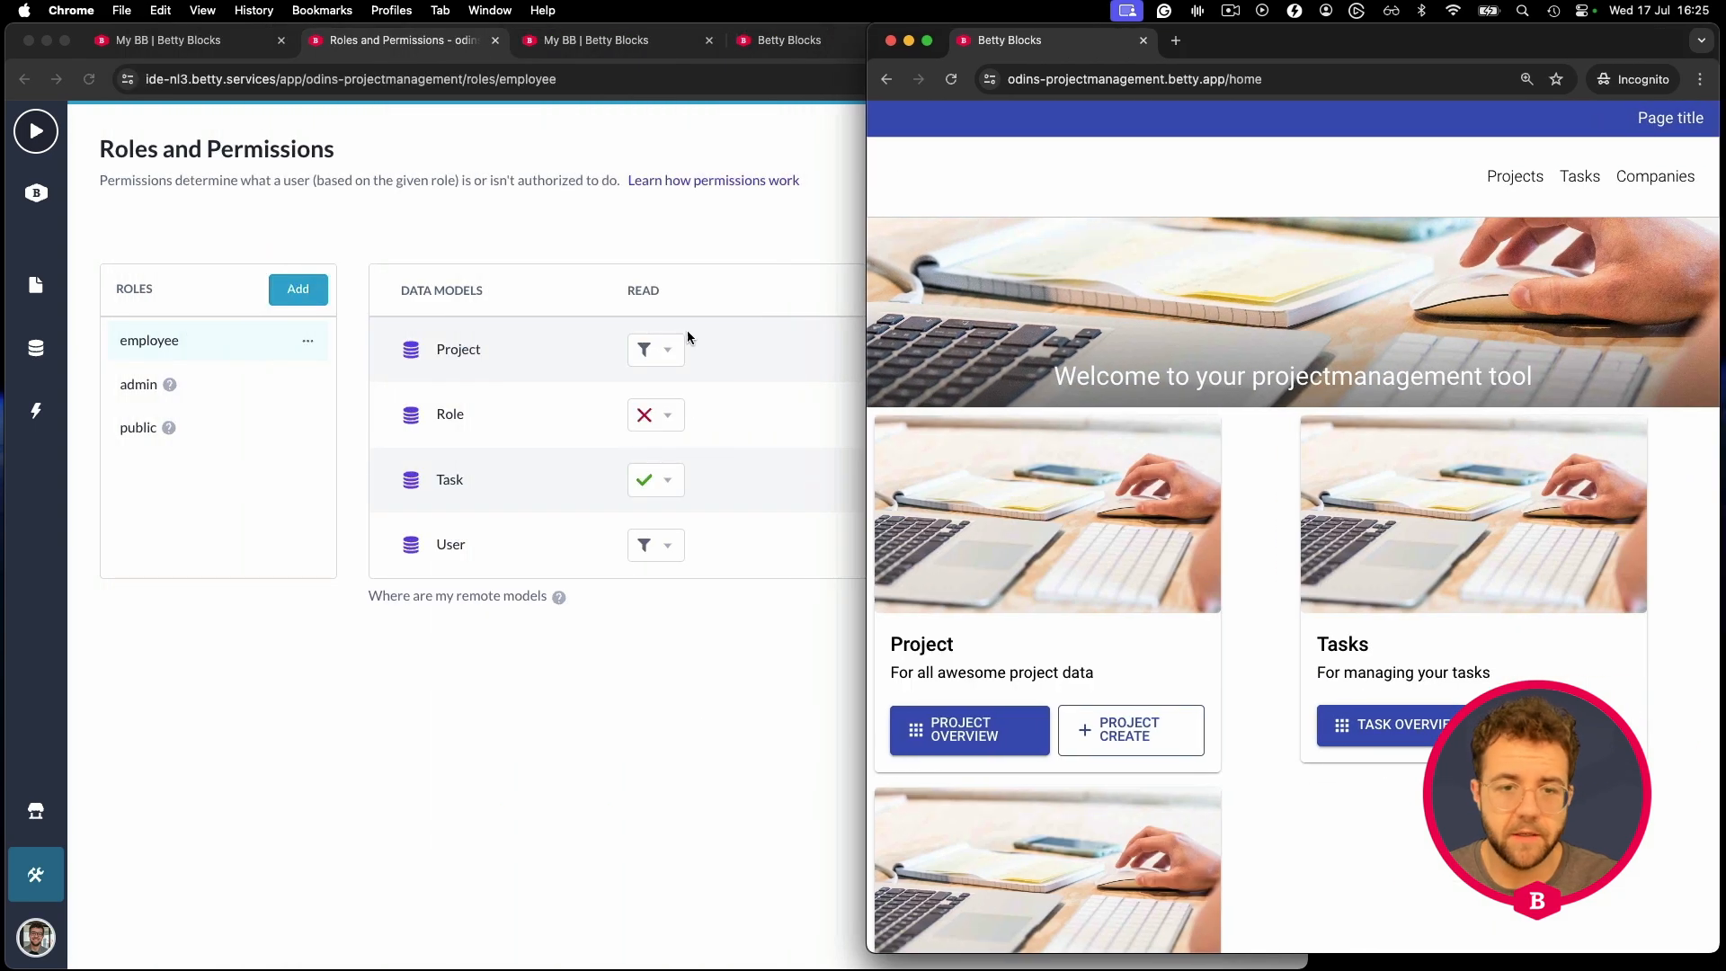
- Switch Task's Read access to Use filter, filtering on Task.Project.User.Id
left_click(703, 475)
left_click(674, 485)
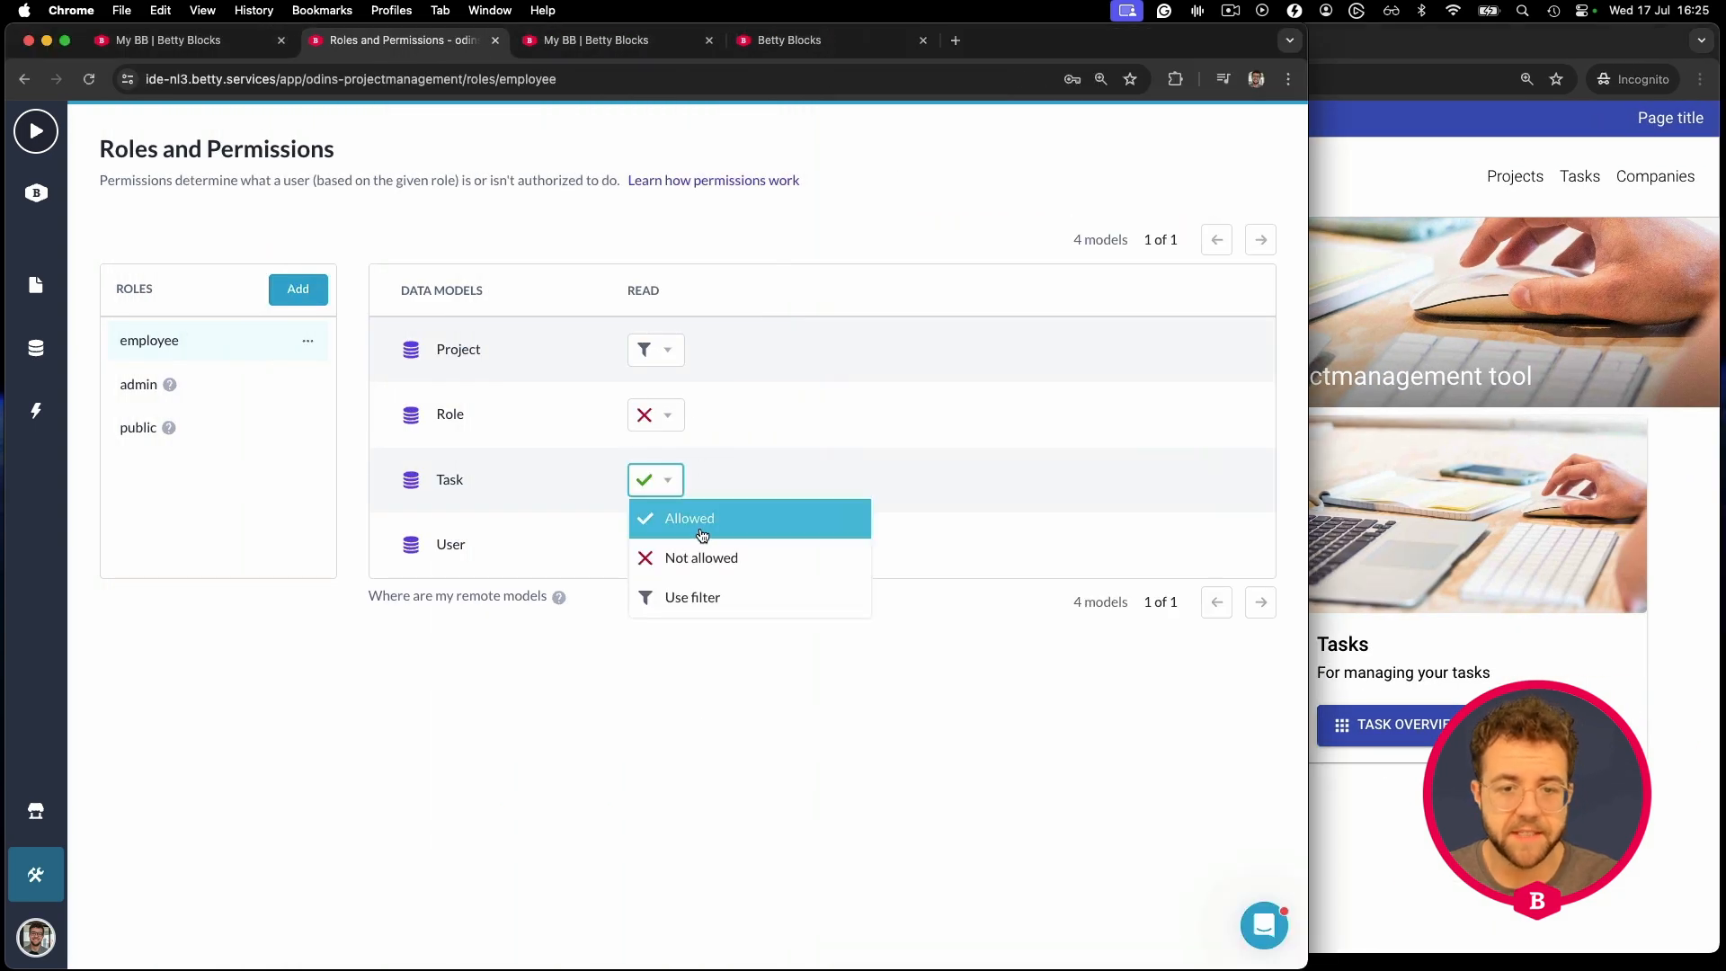
left_click(704, 603)
left_click(411, 310)
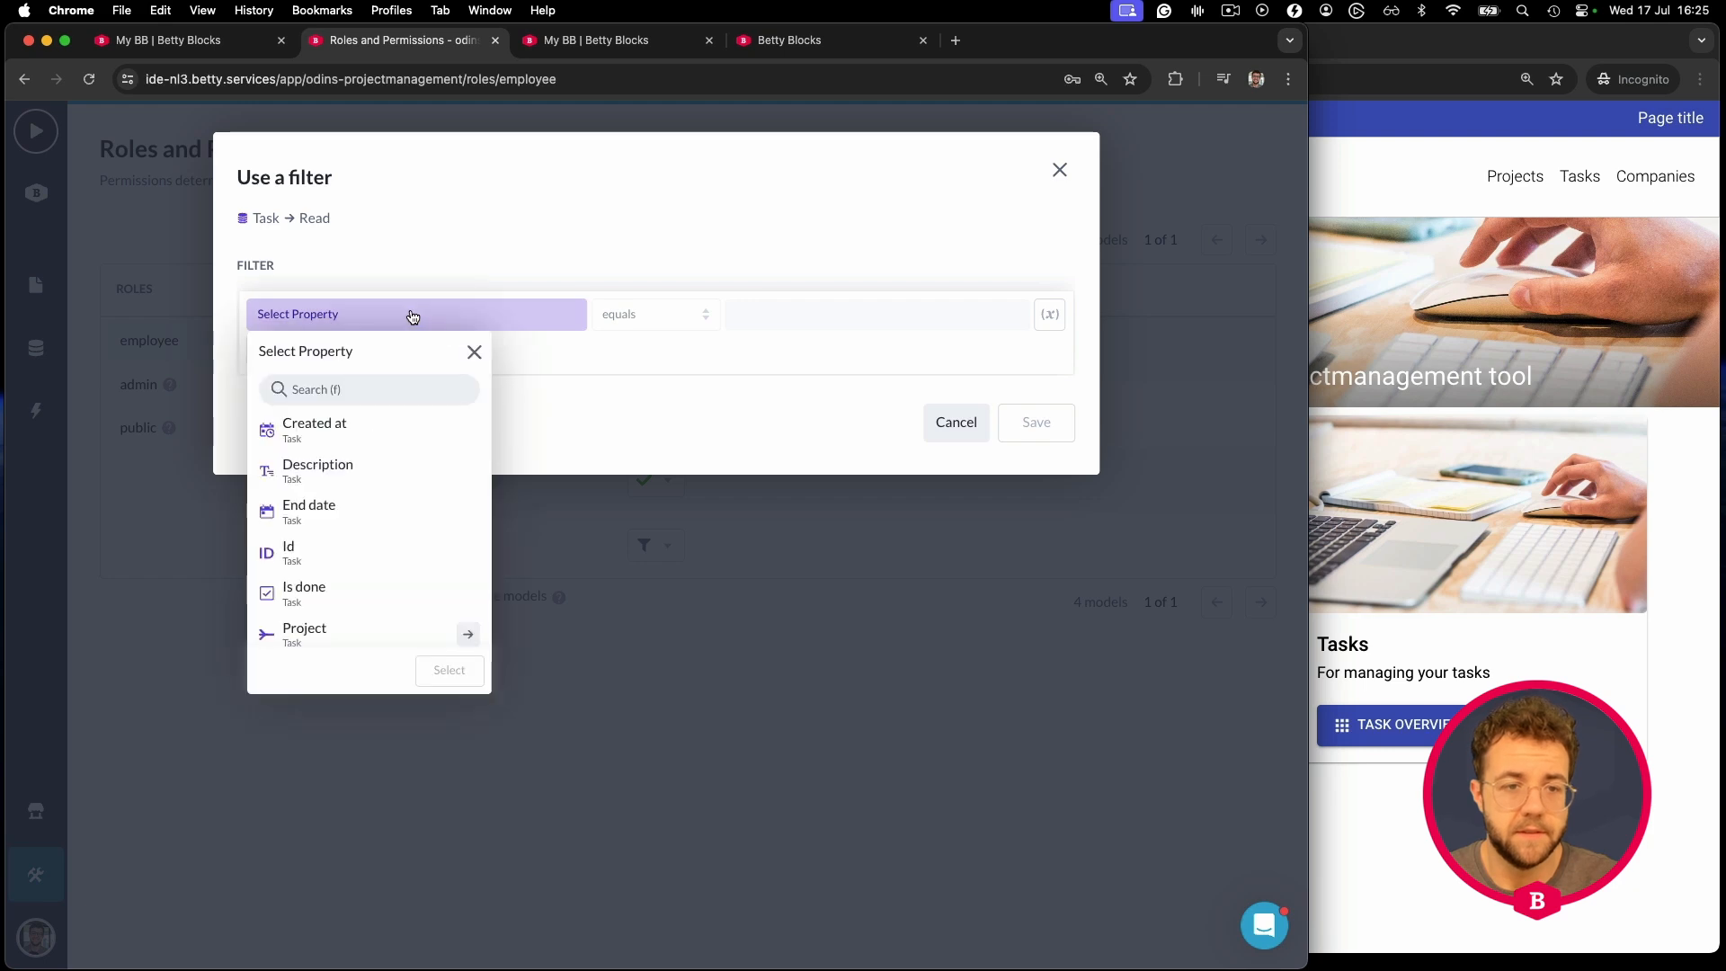
scroll(411, 474, "down", 3)
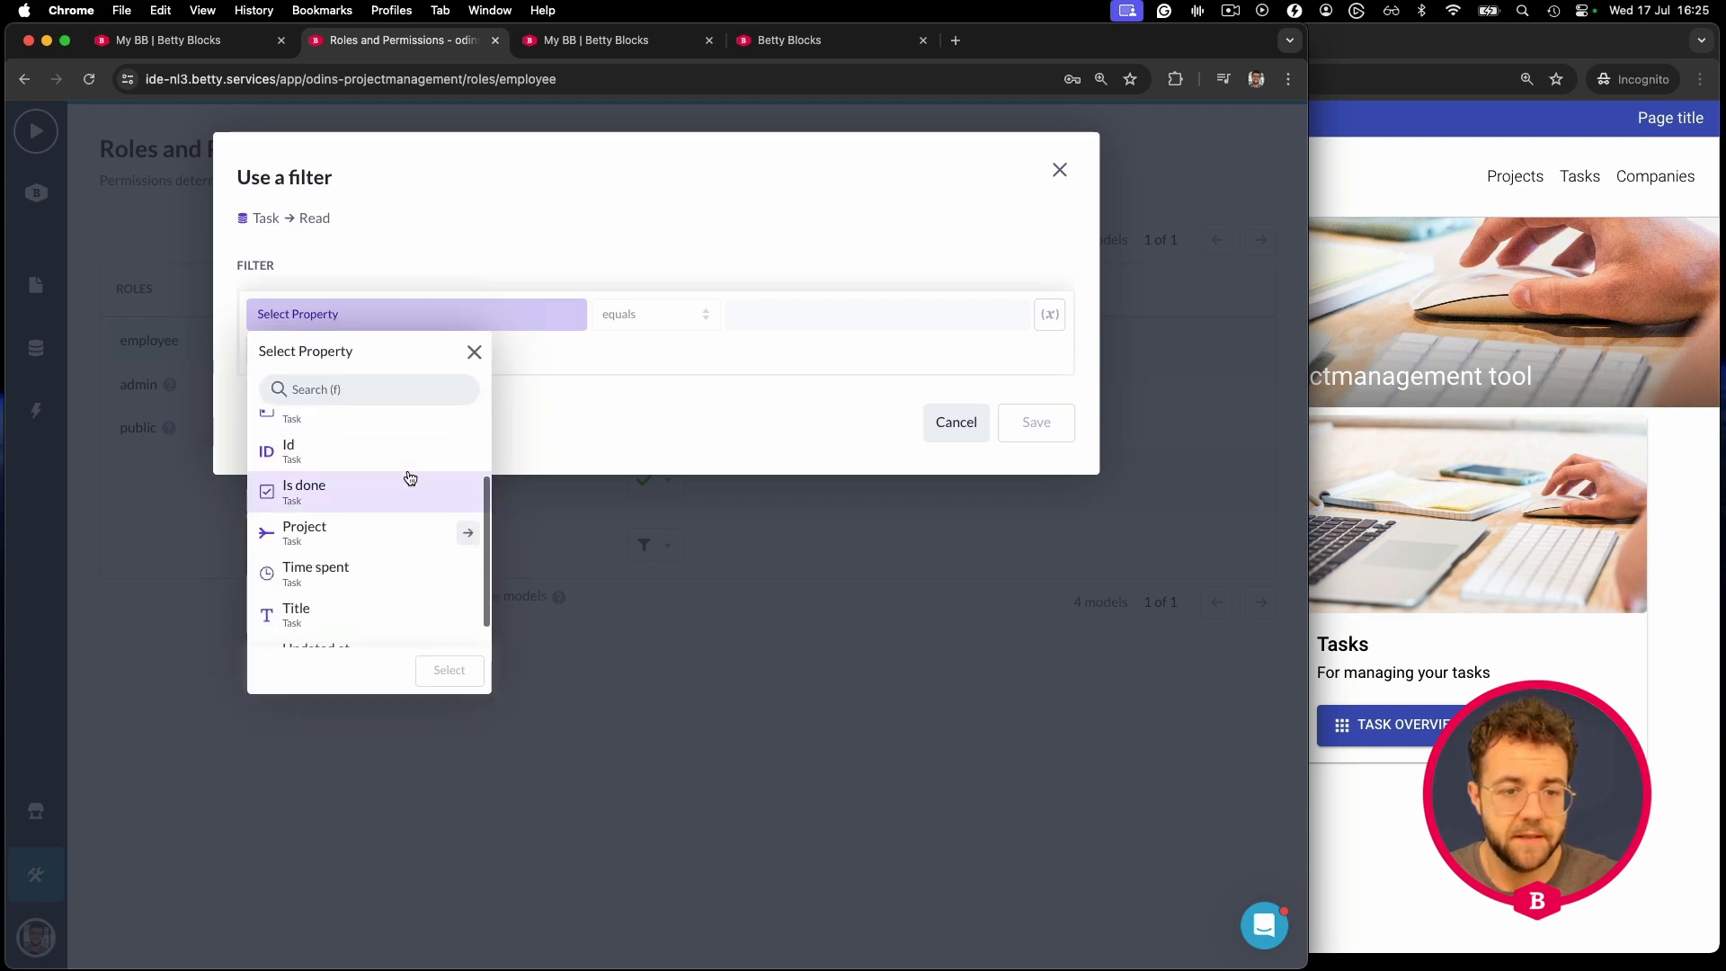
left_click(468, 533)
scroll(433, 533, "down", 3)
scroll(434, 534, "down", 2)
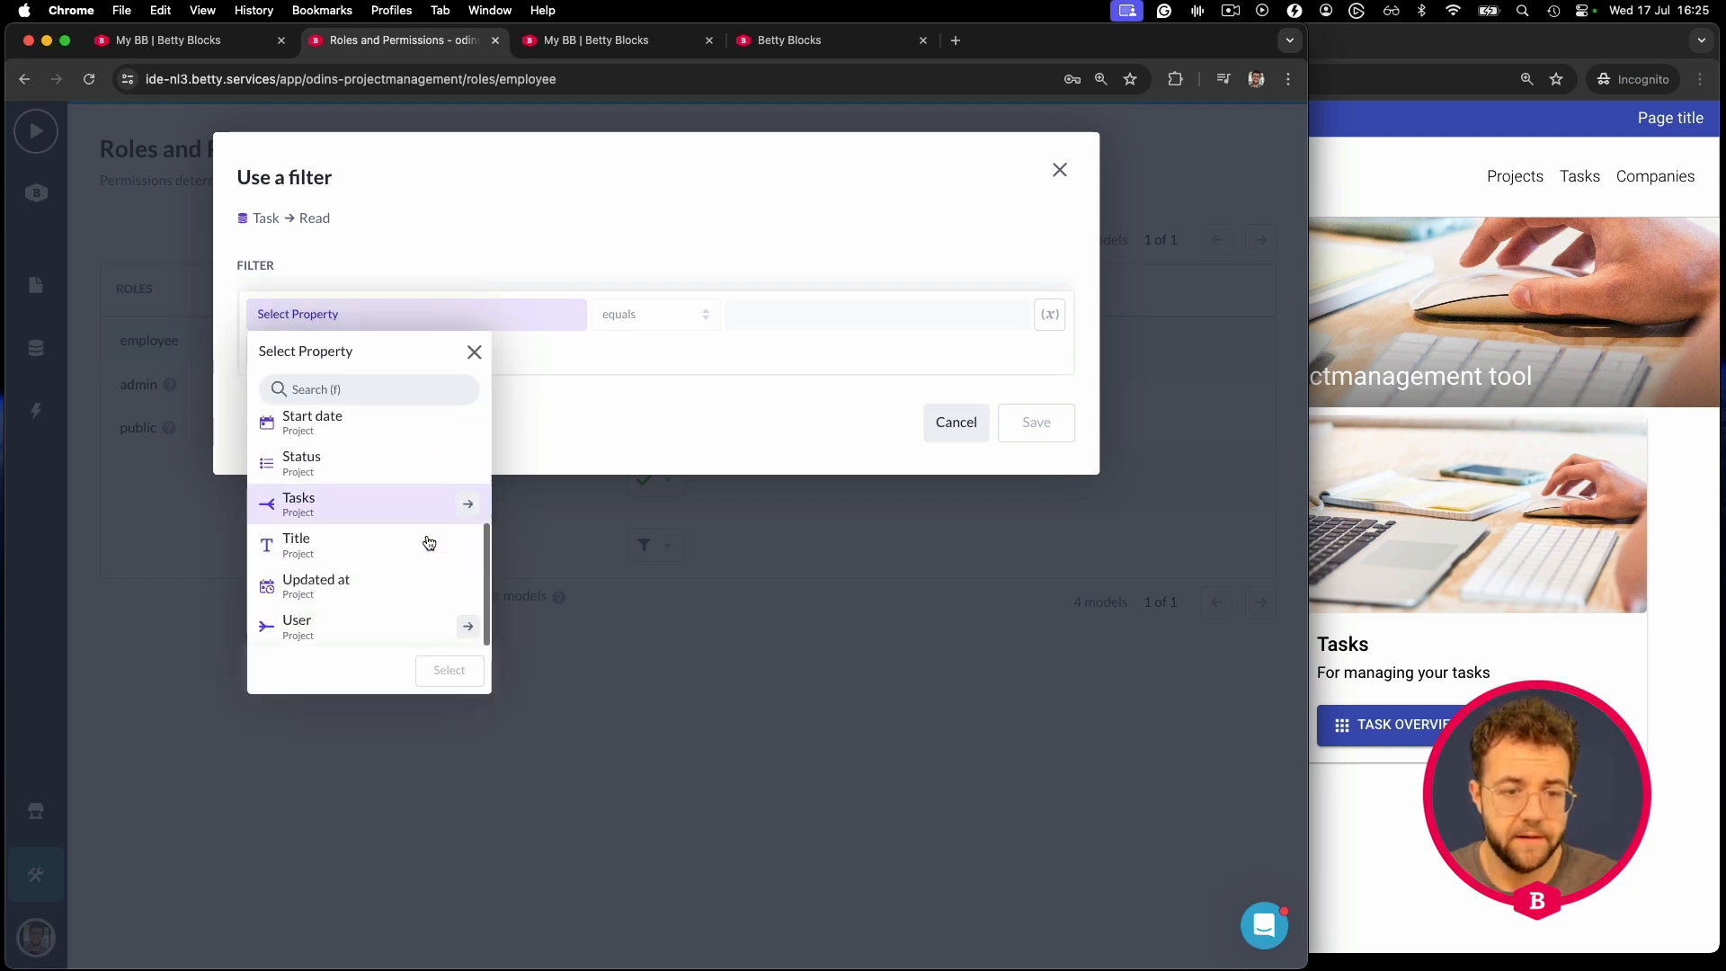
left_click(468, 622)
scroll(378, 546, "down", 2)
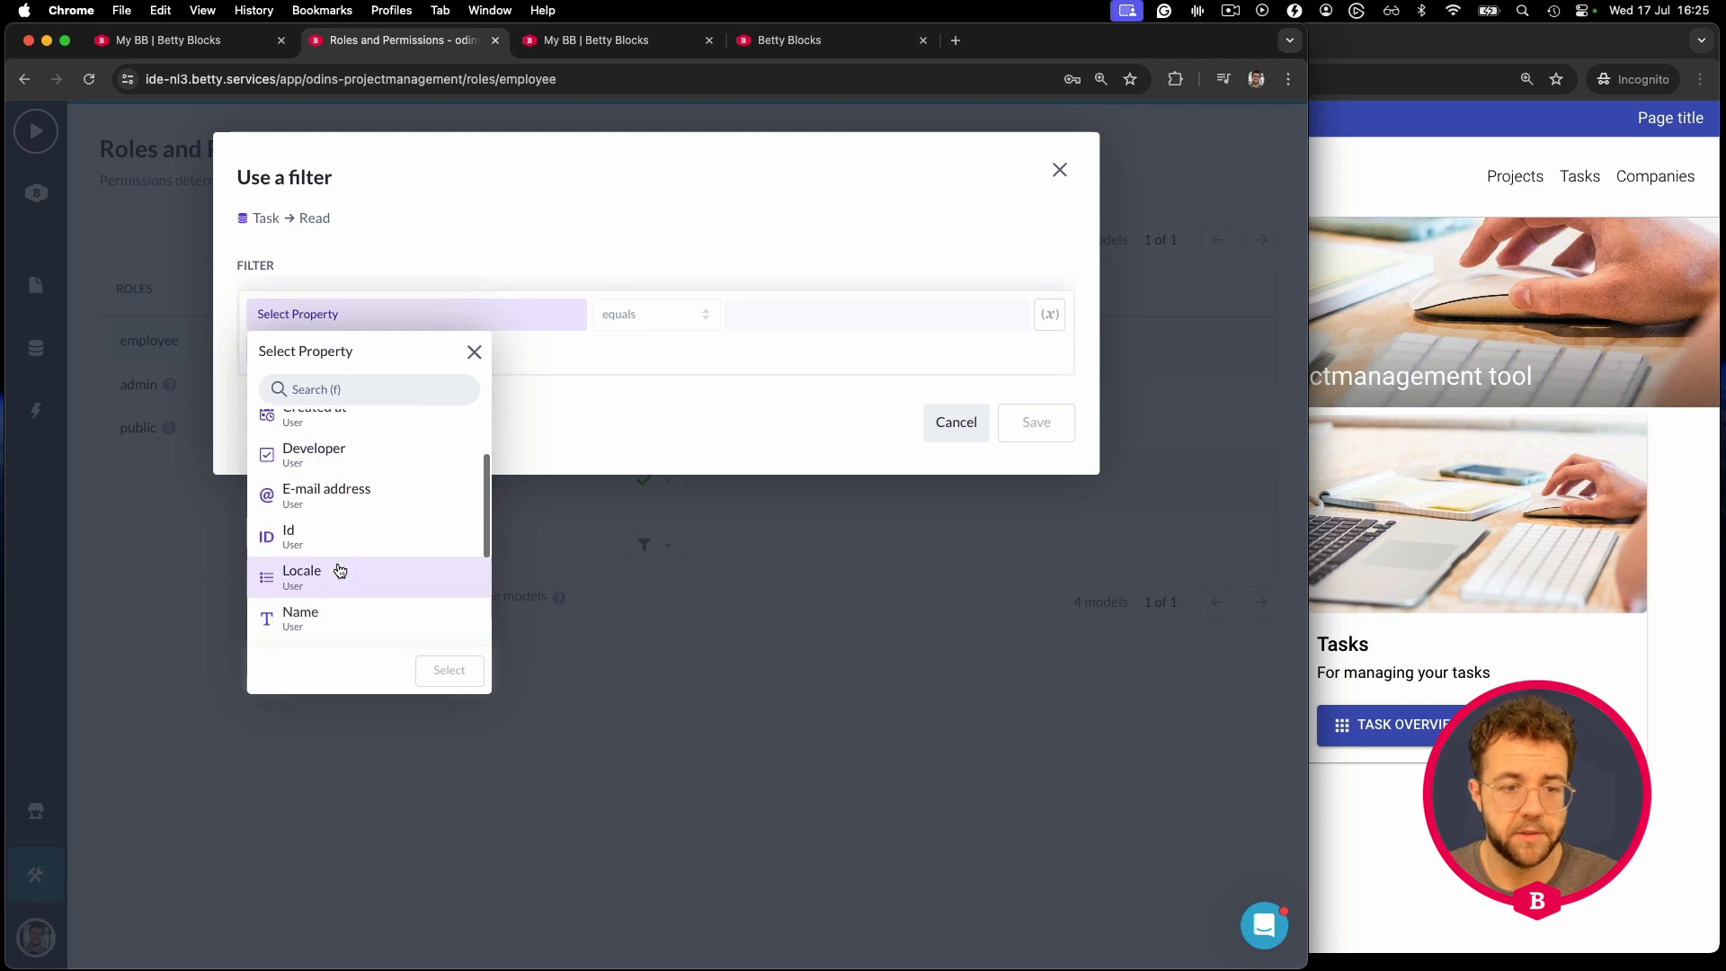
left_click(346, 533)
left_click(448, 670)
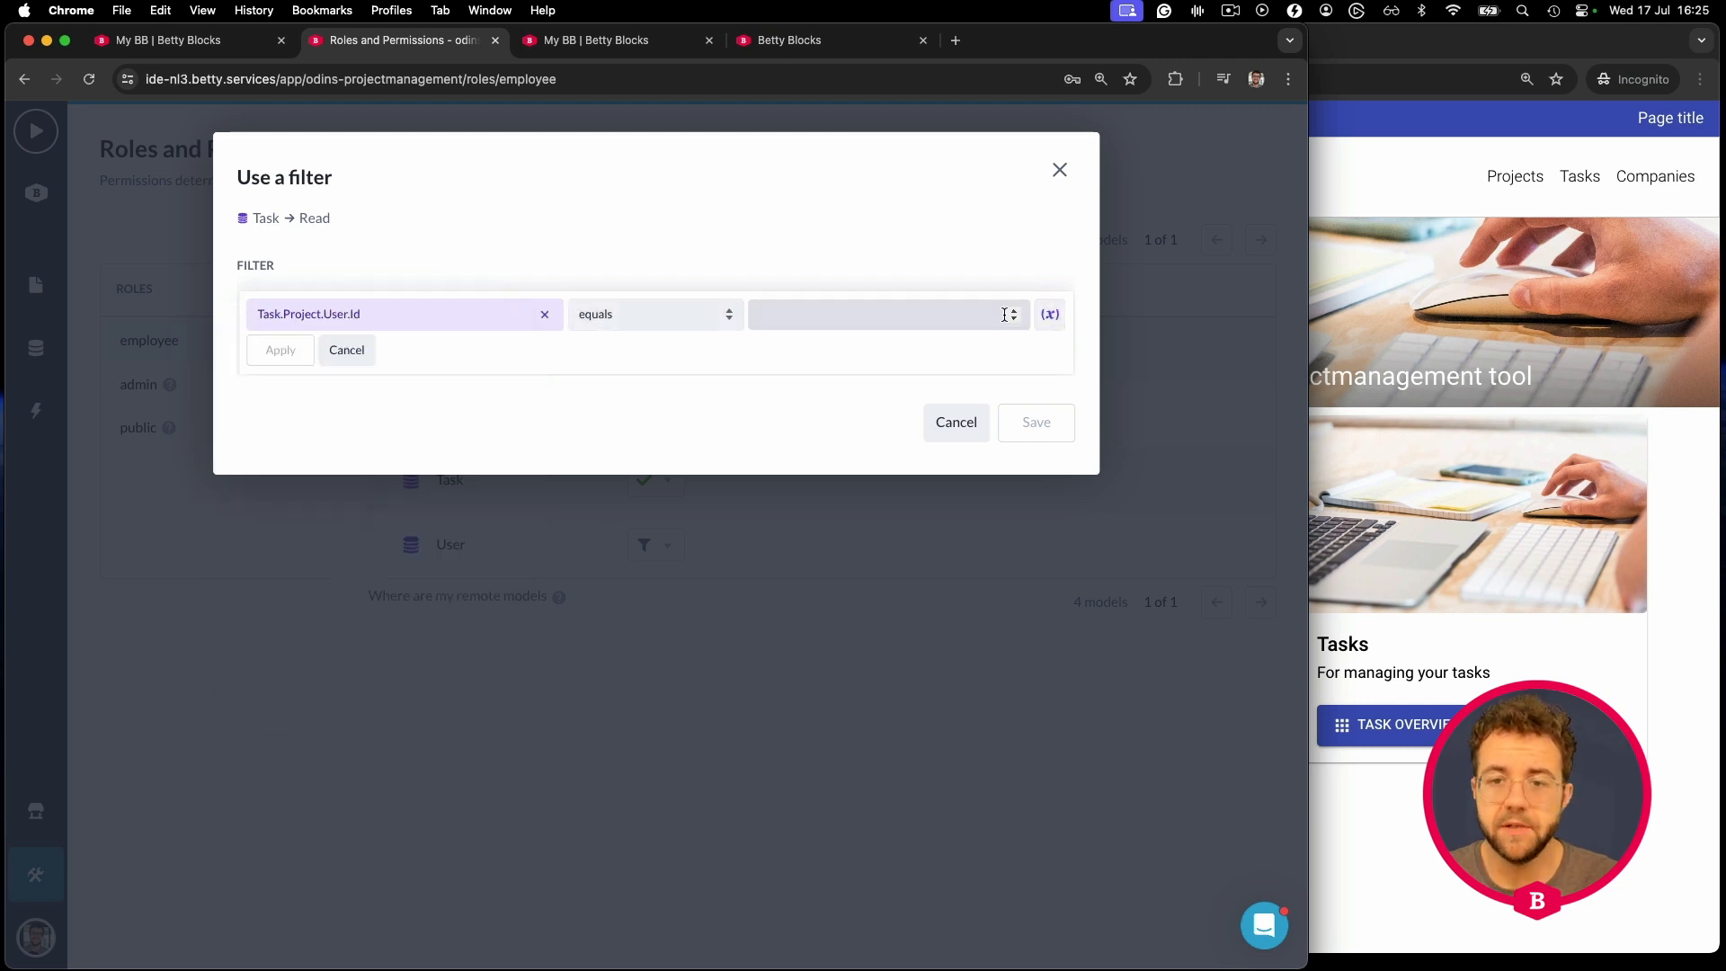
- Compare it to betty_user.Id, then apply and save the Task read filter rule
left_click(1048, 315)
left_click(1291, 451)
scroll(1102, 539, "down", 2)
left_click(1124, 597)
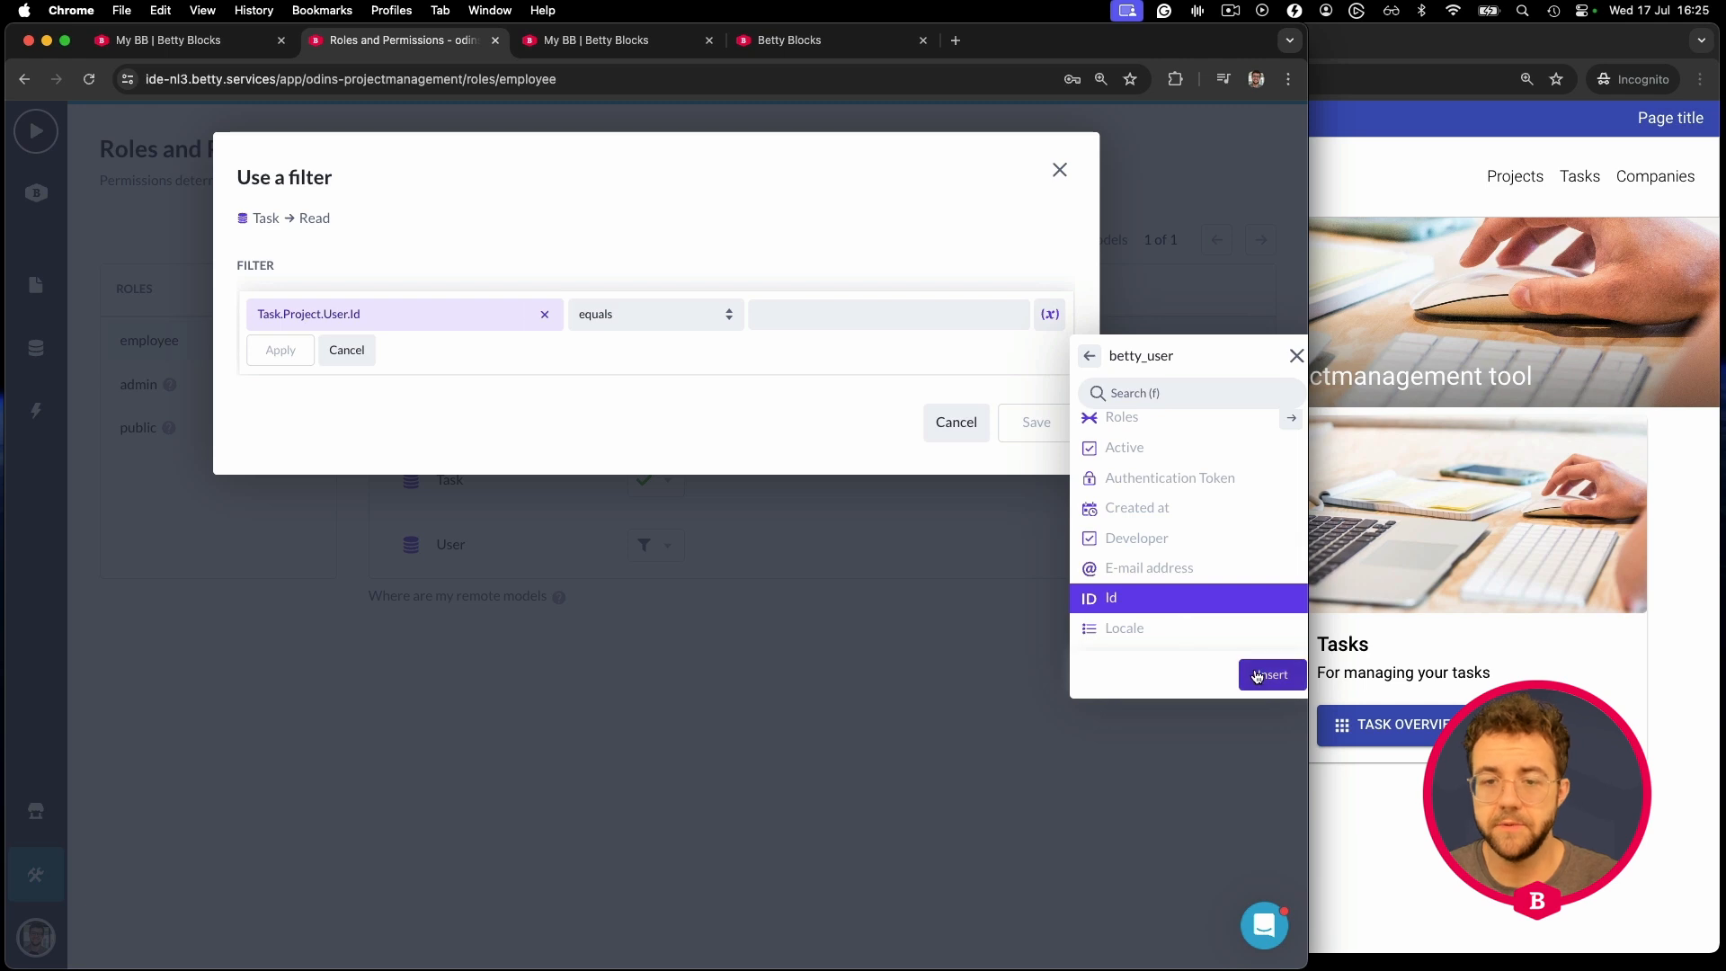
left_click(1270, 675)
left_click(297, 357)
left_click(1040, 407)
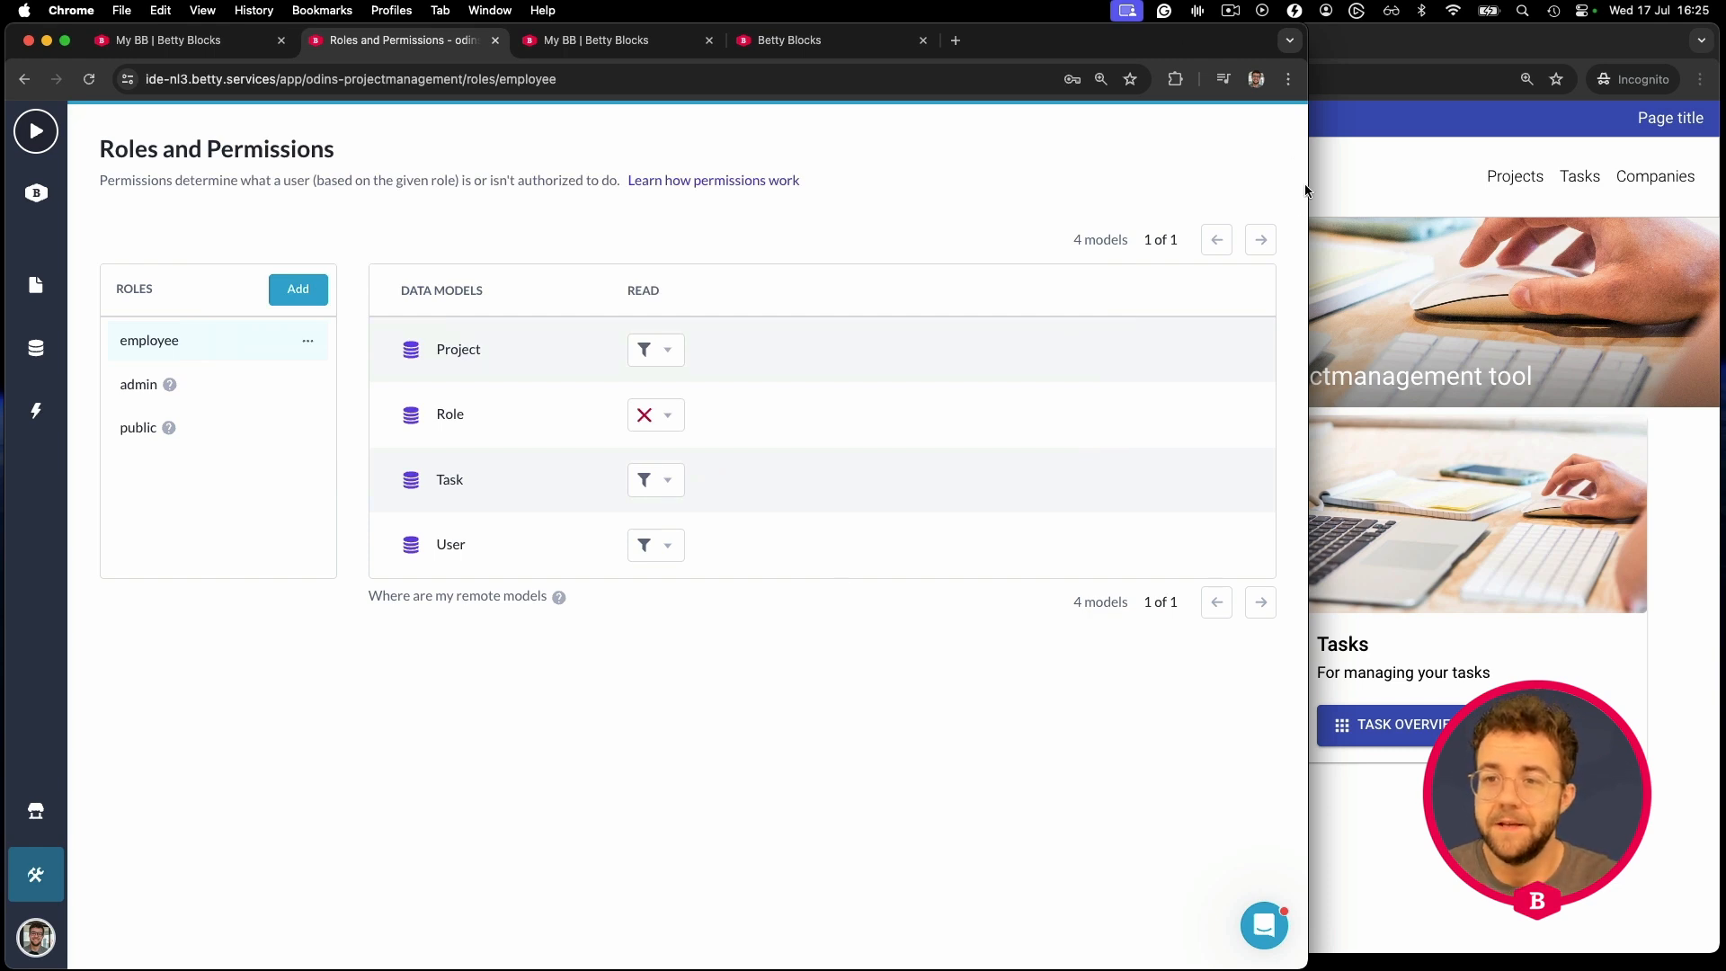
- Widen the Roles and Permissions window, go full screen, and switch to the live projects overview
left_click_drag(1308, 186, 1663, 177)
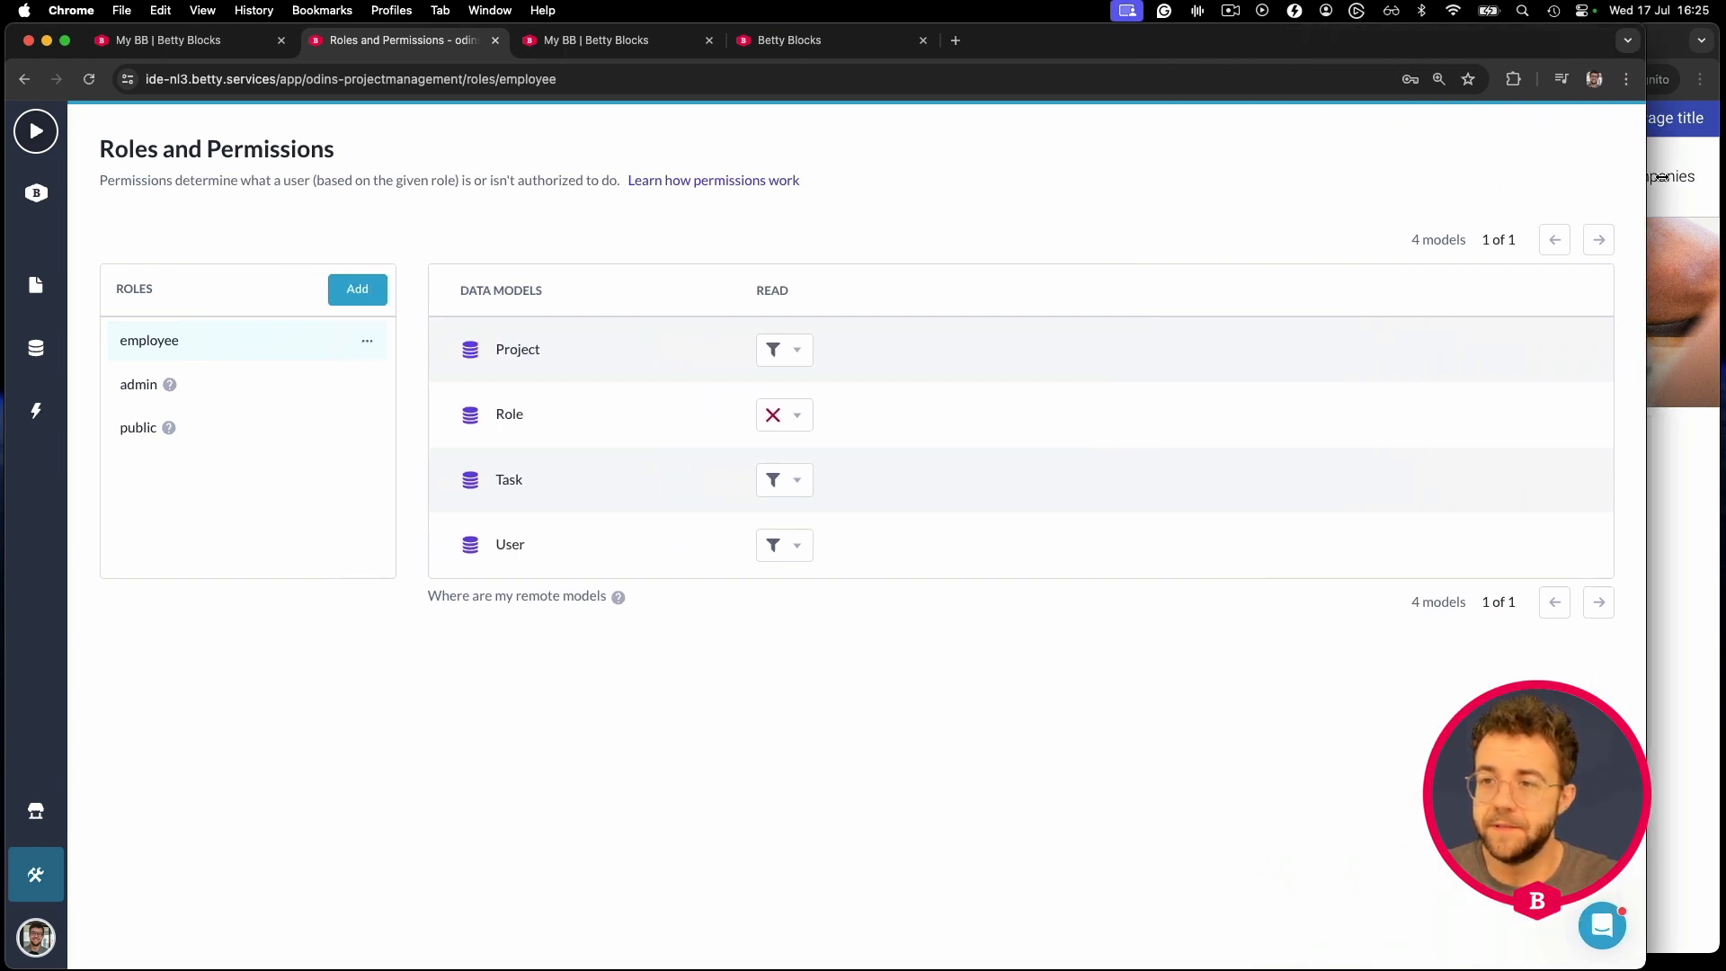
left_click(65, 40)
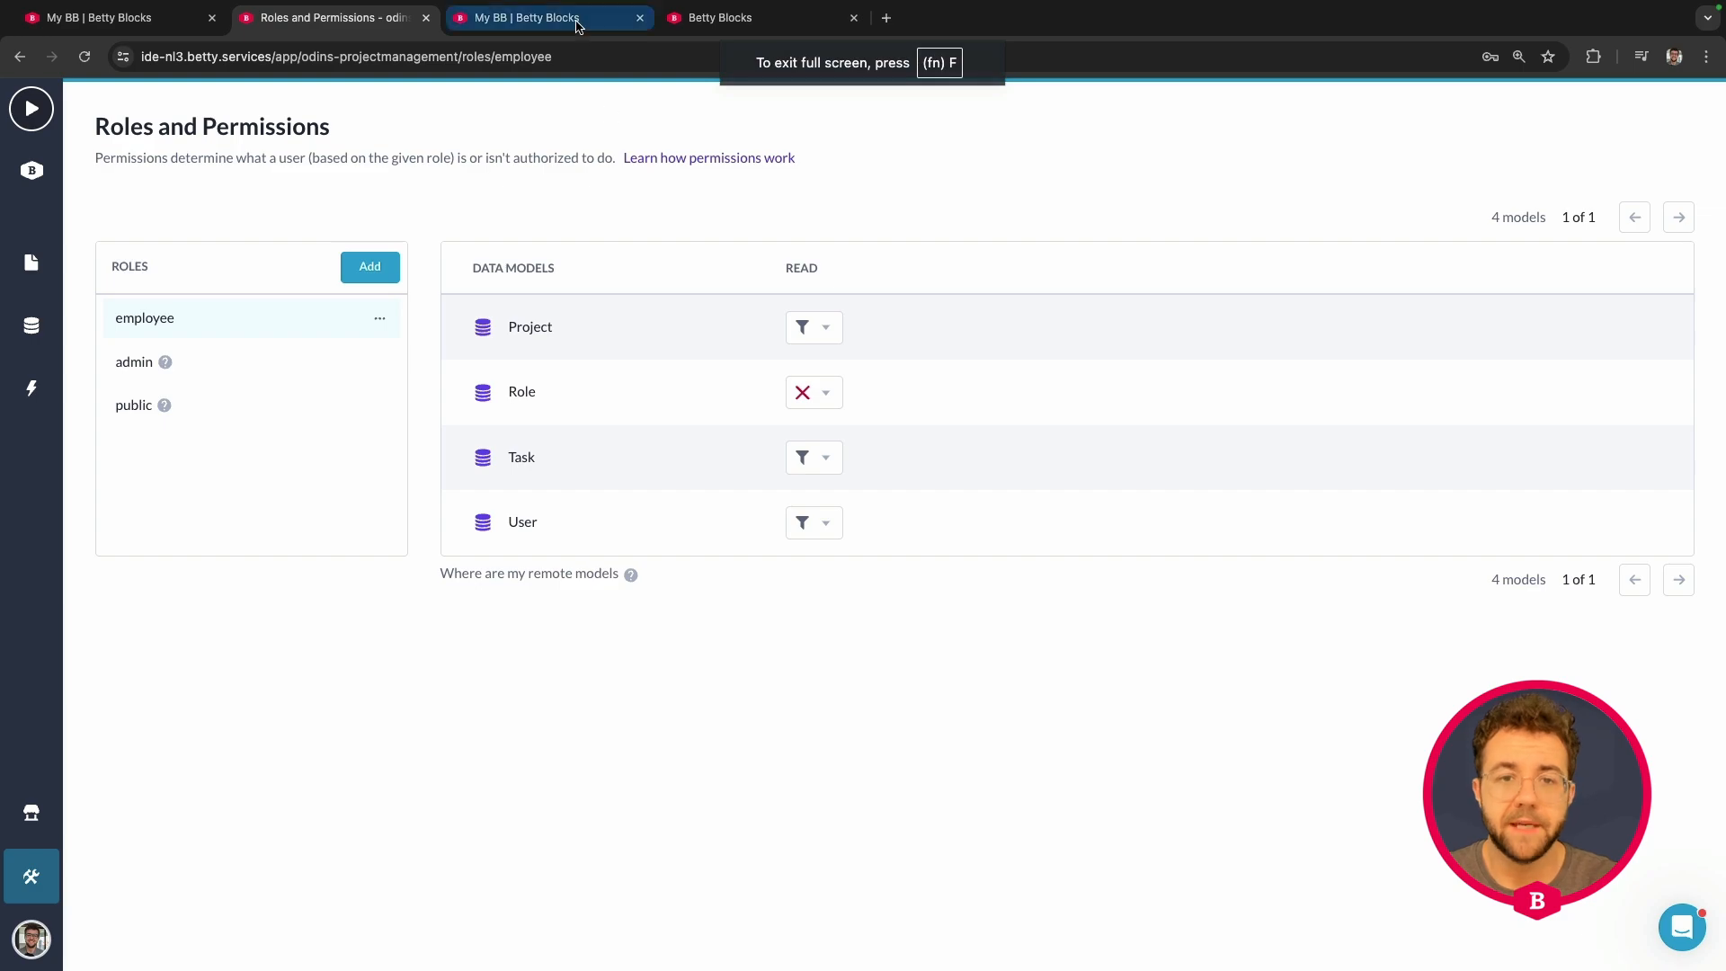
left_click(576, 18)
left_click(700, 20)
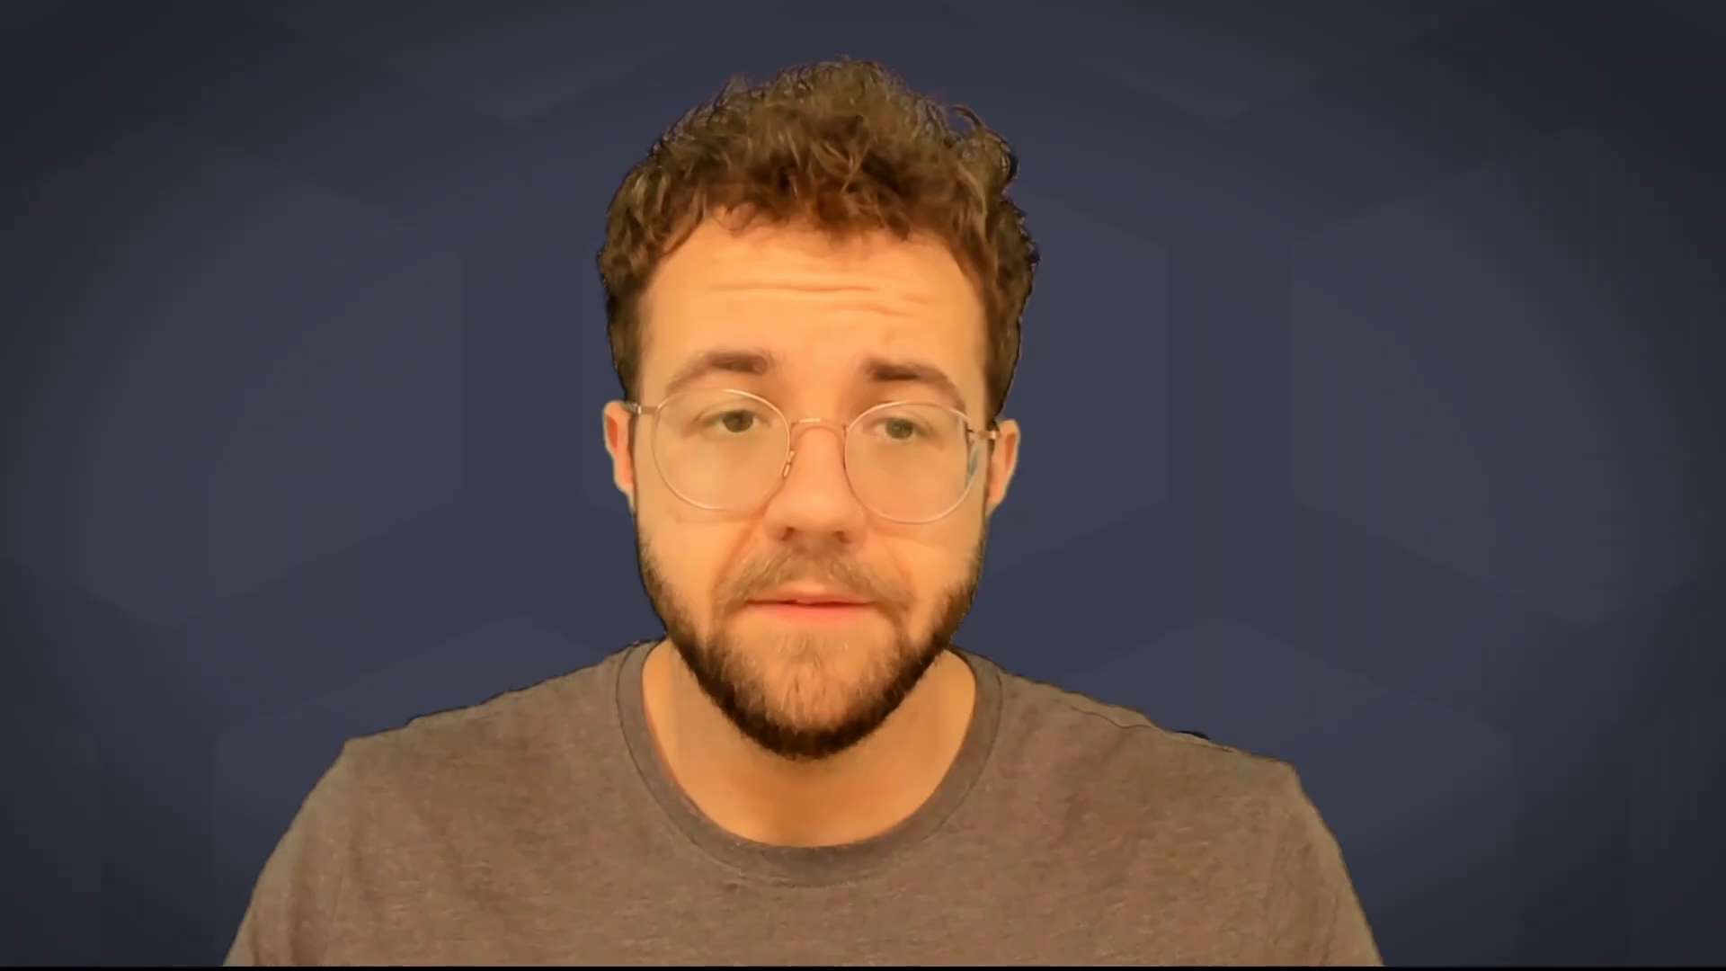